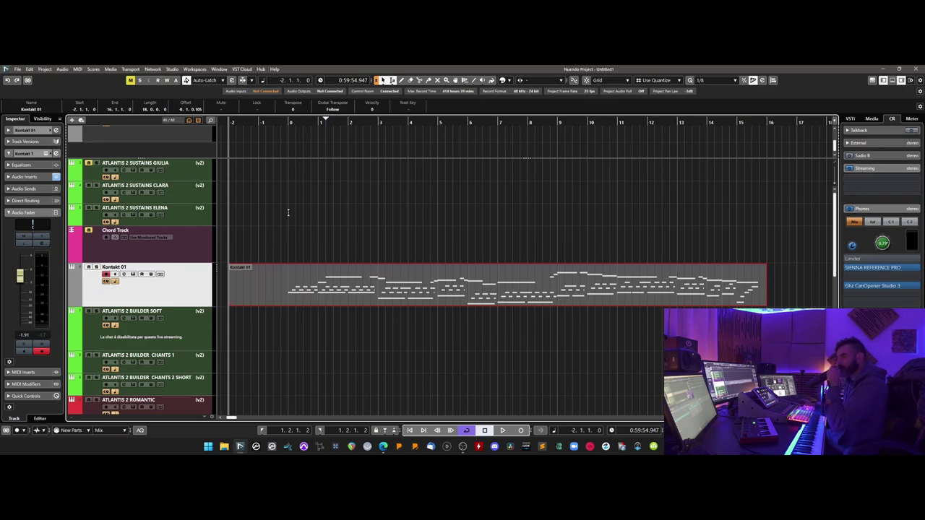
Play the Kontakt 01 part from bar 0 and examine its upper melody notes in the Key Editor
click(286, 129)
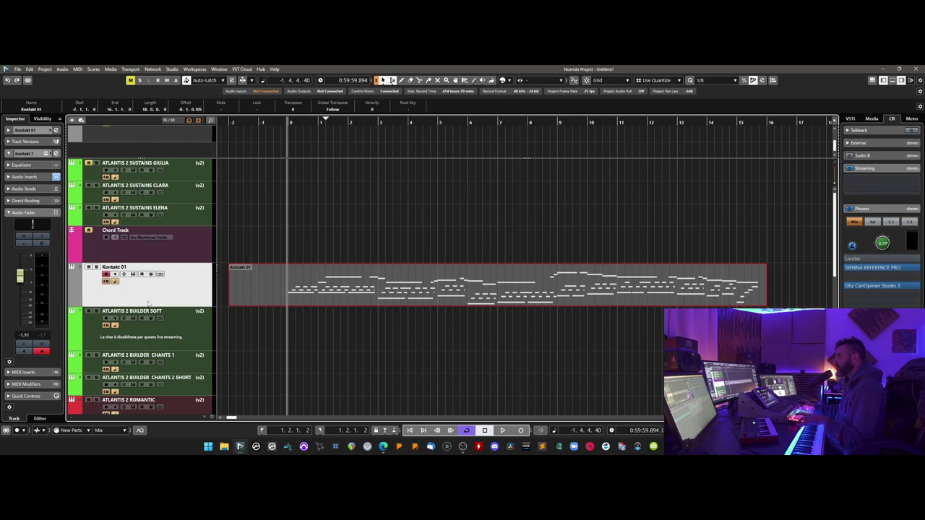
key(space)
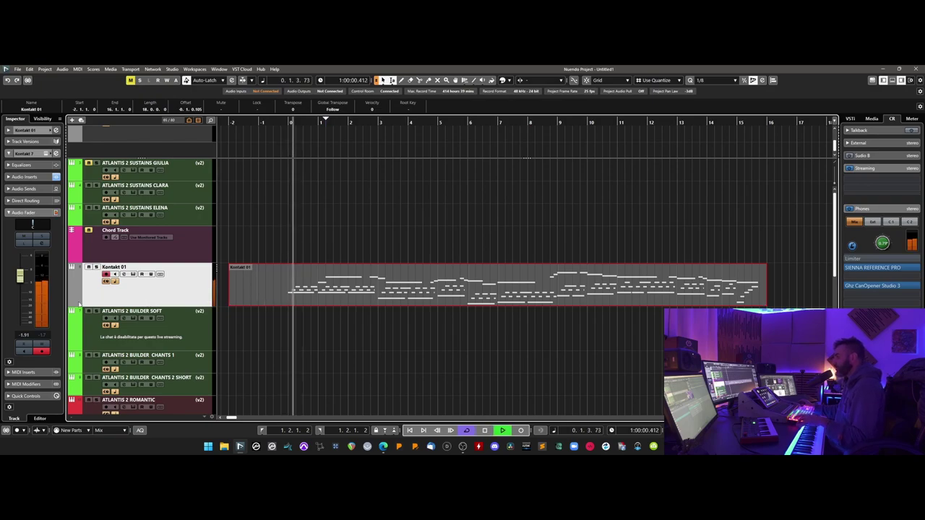
double_click(363, 305)
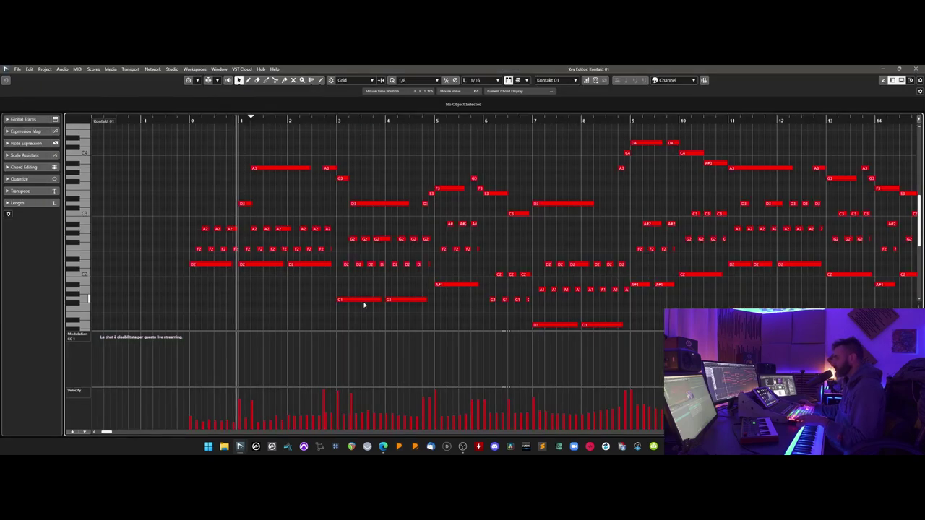
drag(236, 144, 613, 217)
drag(591, 136, 871, 206)
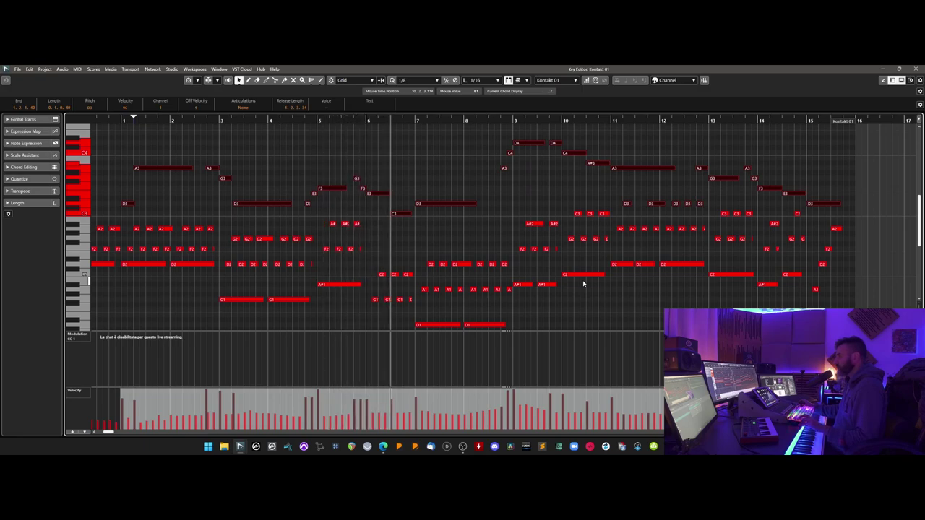
key(space)
click(915, 70)
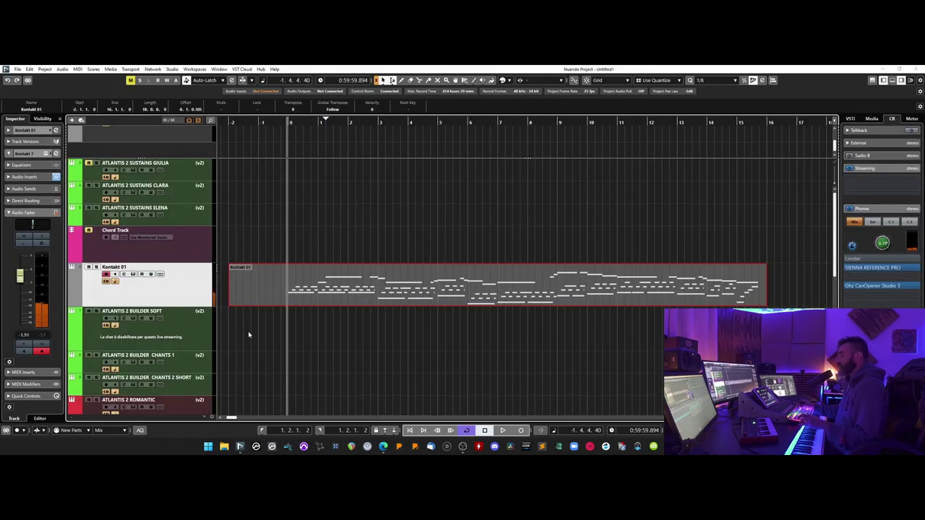
Select the ATLANTIS 2 ROMANTIC track and view its Romantic True Legato instrument
scroll(169, 348, down, 3)
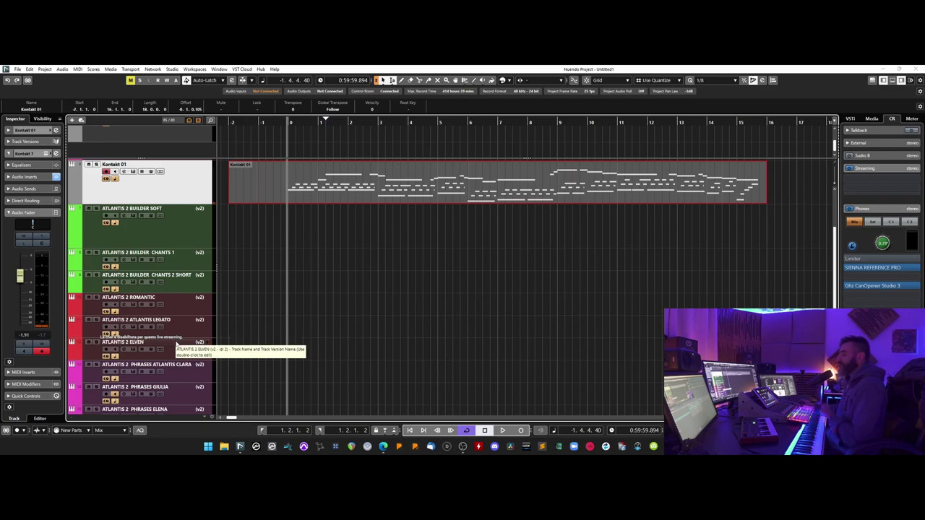
click(181, 312)
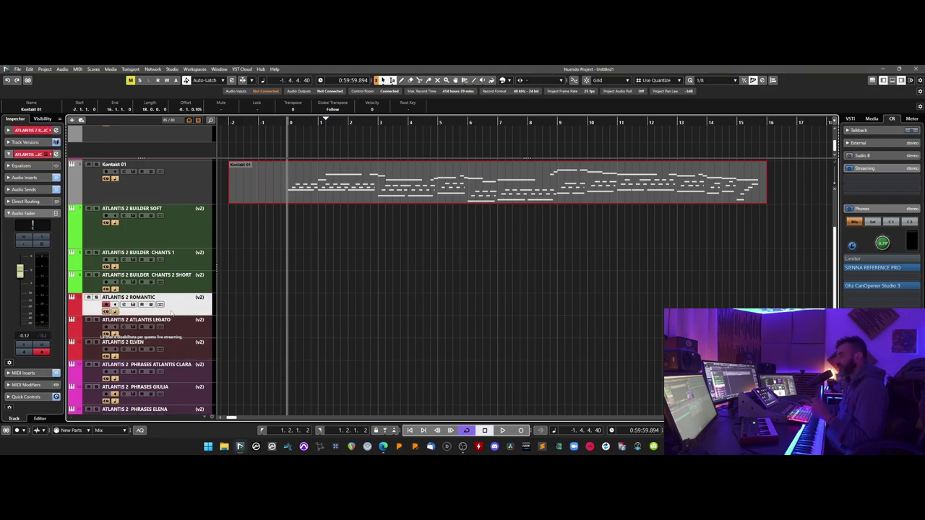
click(133, 305)
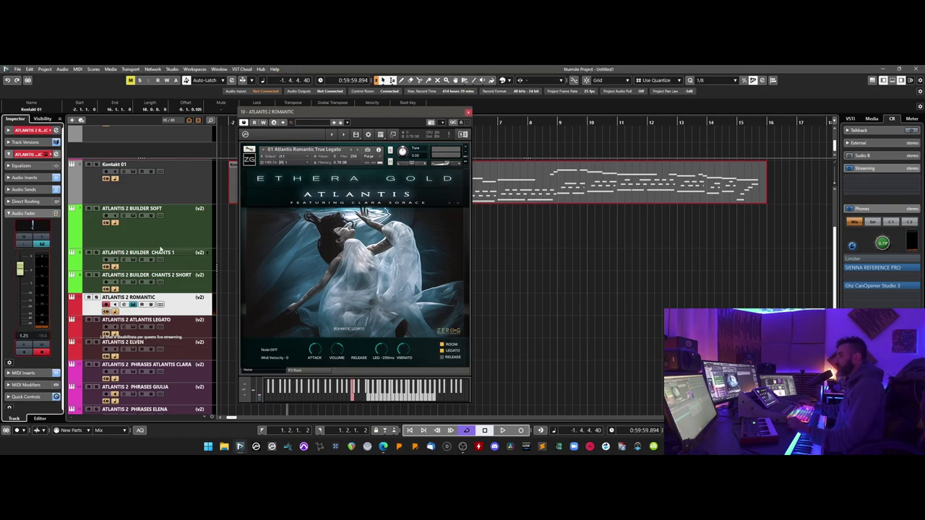
click(469, 113)
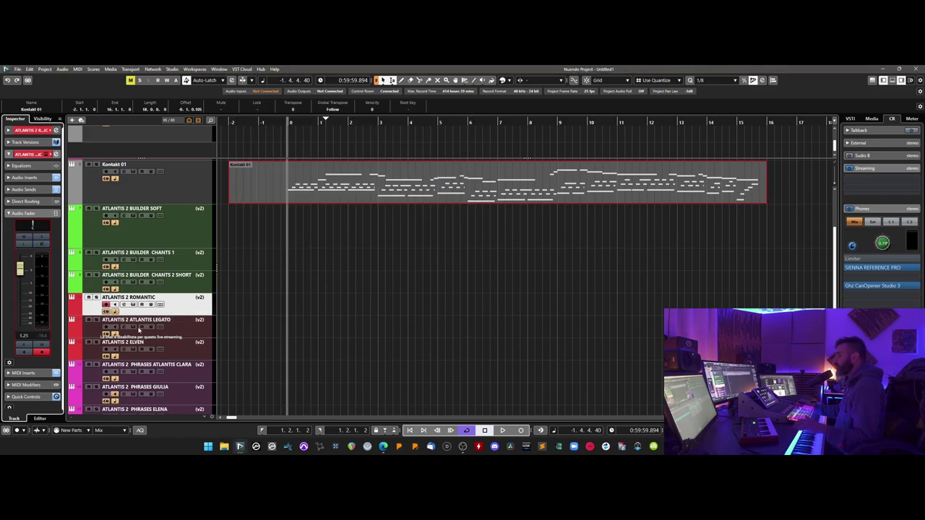
Move the ATLANTIS 2 ROMANTIC track directly below Kontakt 01 and copy the Kontakt 01 part onto it
drag(182, 316, 181, 206)
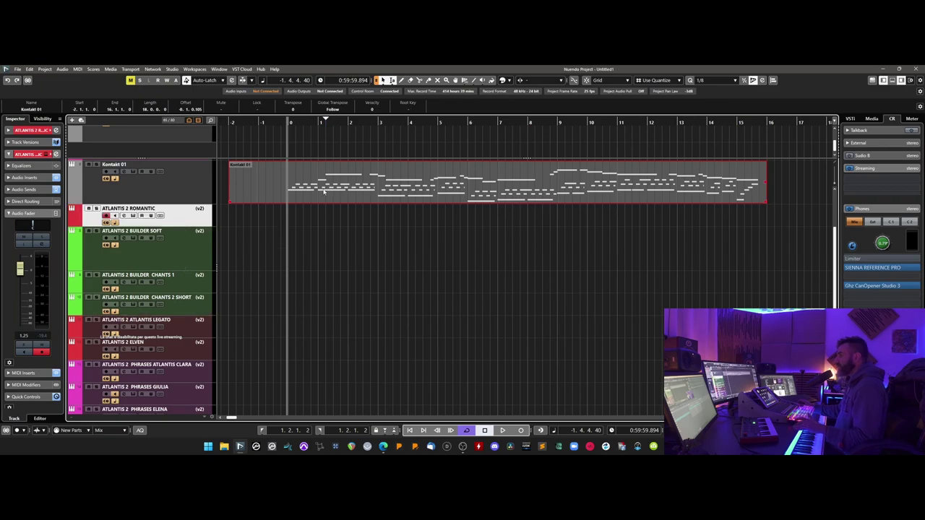
scroll(397, 291, up, 3)
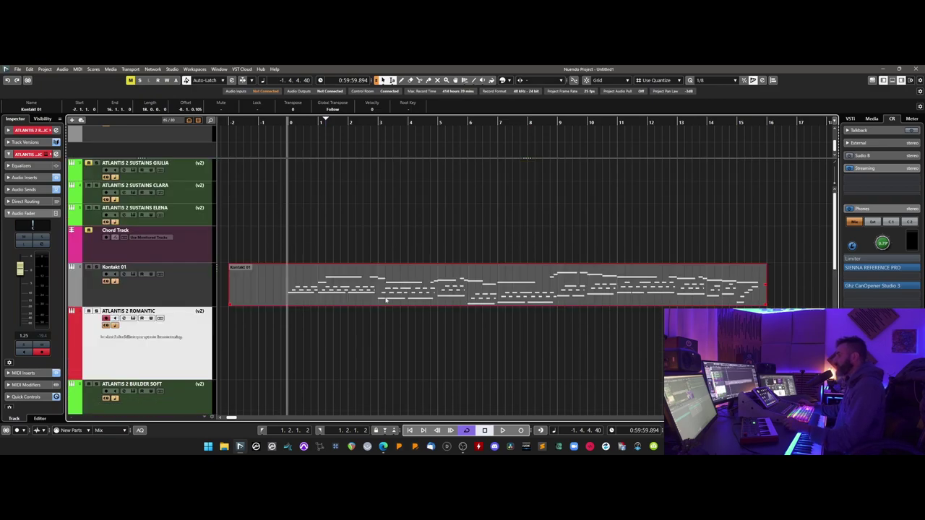
drag(385, 300, 393, 355)
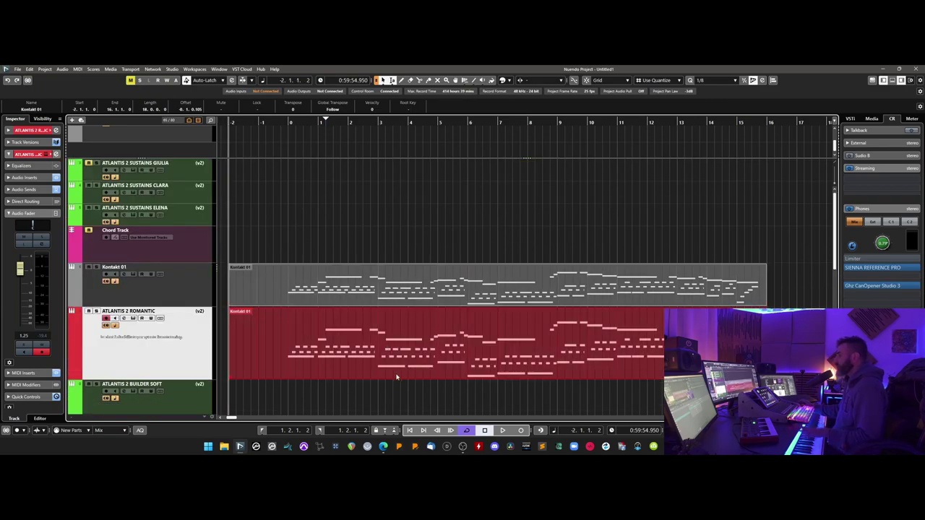
Delete the accompaniment notes below the melody throughout the copied ATLANTIS 2 ROMANTIC part, keeping only the top melody line
double_click(396, 376)
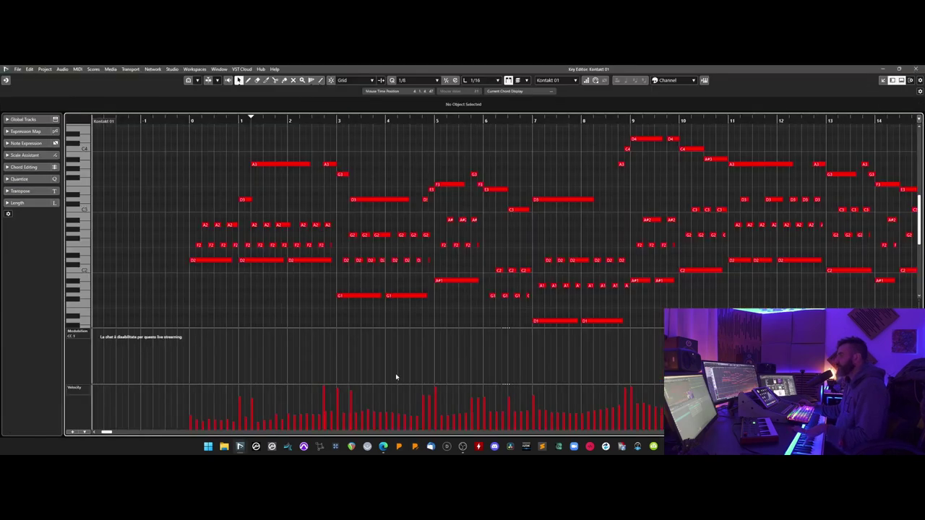
drag(188, 215, 502, 312)
key(Delete)
drag(498, 242, 670, 301)
key(Delete)
scroll(665, 297, right, 5)
drag(299, 192, 534, 289)
key(Delete)
drag(493, 206, 603, 299)
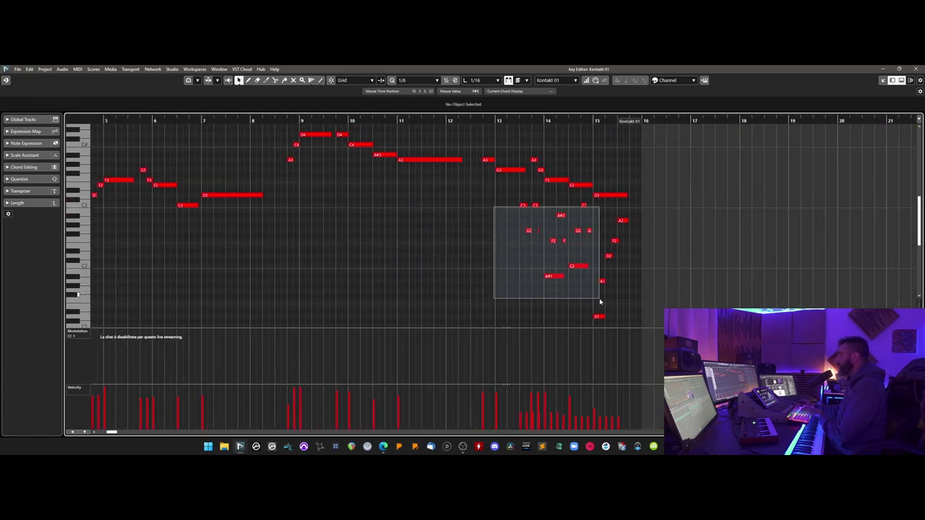
key(Delete)
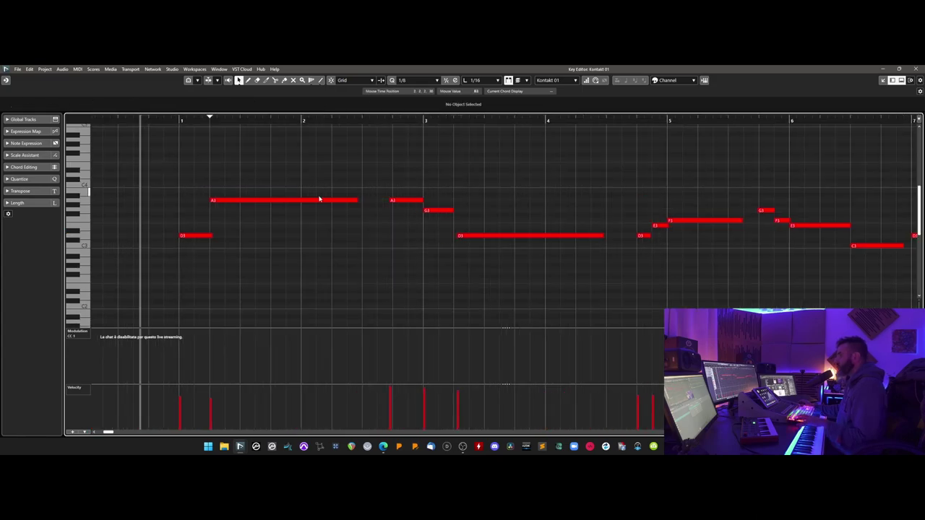
Examine how the melody divides into phrases, highlighting the notes of several phrases across the part
key(h)
key(g)
key(g)
scroll(375, 218, right, 3)
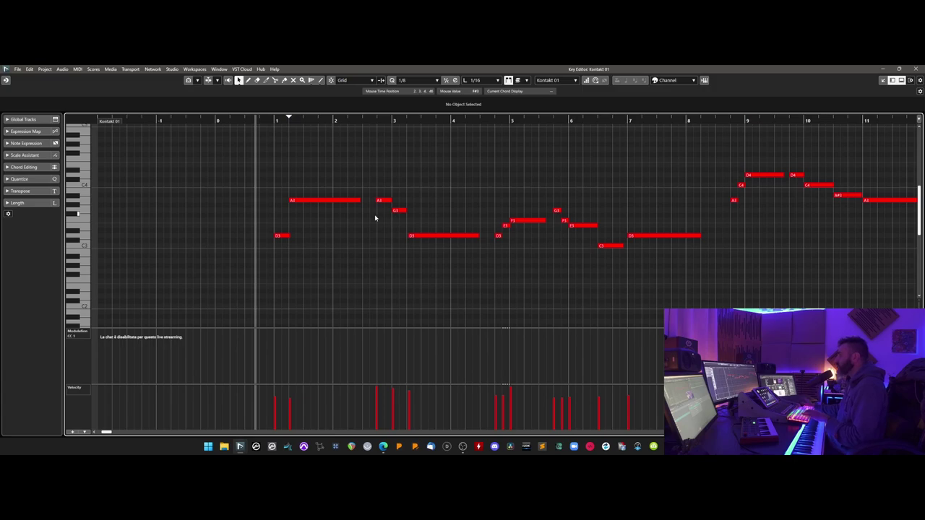
key(h)
key(h)
scroll(428, 207, right, 2)
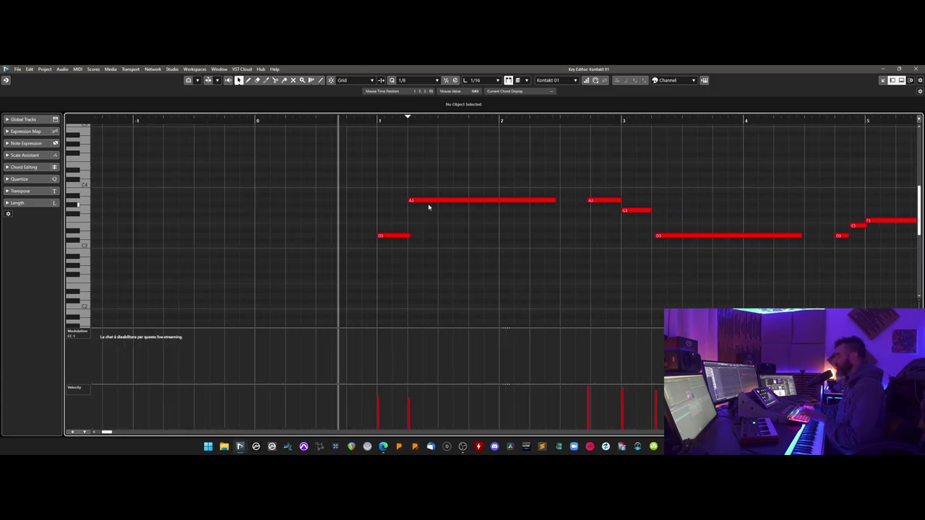
drag(346, 187, 462, 293)
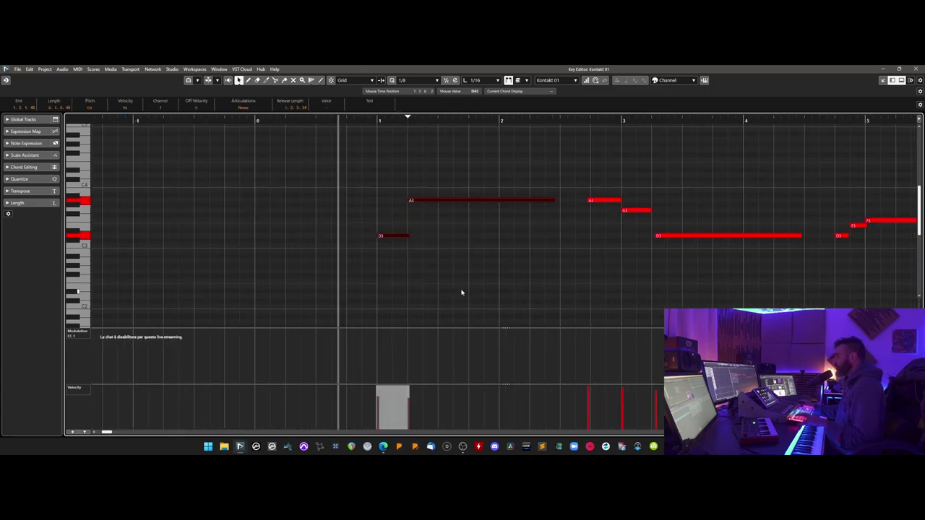
scroll(462, 292, right, 4)
drag(330, 180, 497, 279)
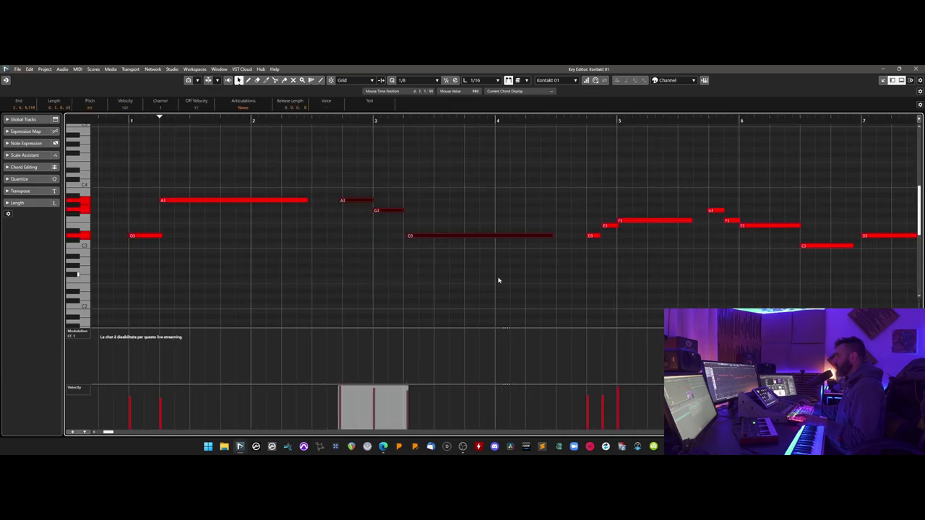
click(438, 266)
drag(583, 179, 686, 260)
scroll(685, 260, right, 4)
drag(460, 164, 769, 281)
scroll(724, 281, right, 10)
scroll(708, 279, right, 3)
scroll(708, 279, left, 11)
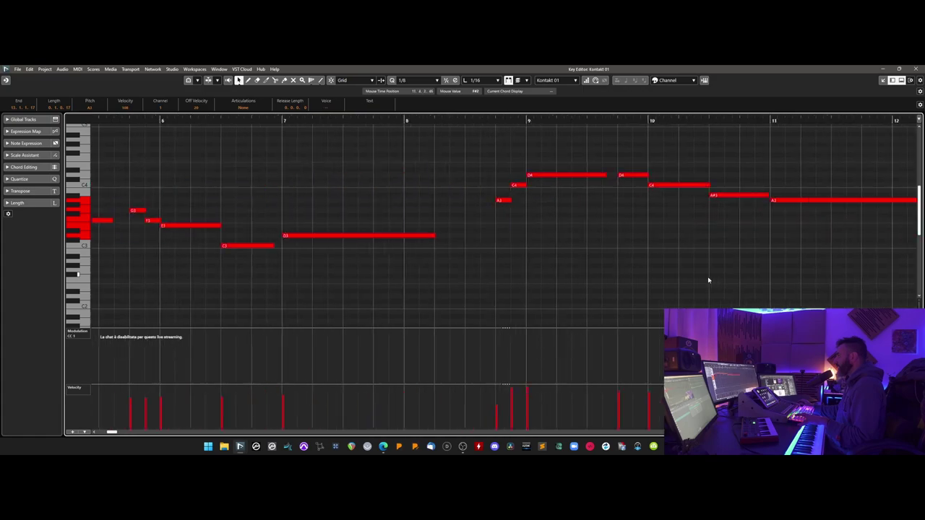
key(g)
key(g)
key(g)
key(g)
key(g)
key(g)
key(g)
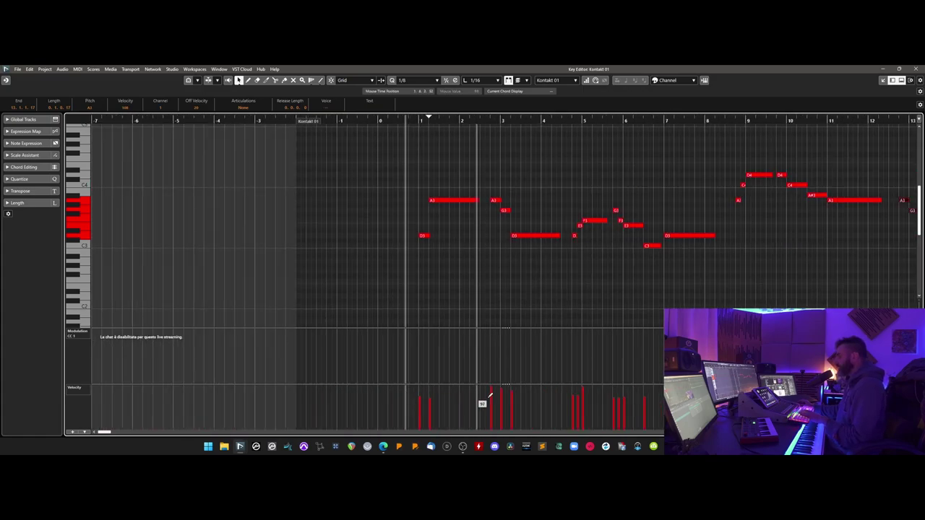
scroll(499, 398, right, 4)
key(h)
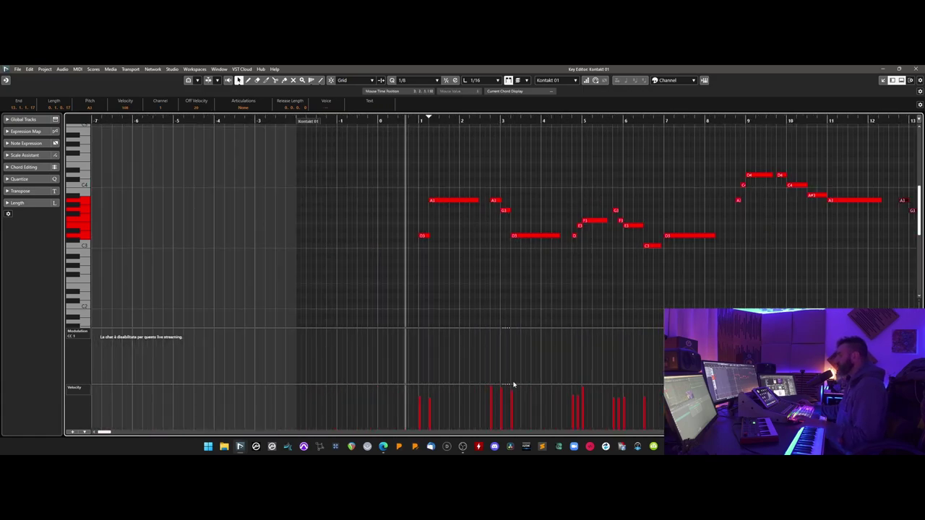
Enlarge the velocity lane and lower the velocities of all melody notes to a nearly even, low level
drag(512, 385, 512, 369)
scroll(513, 372, right, 3)
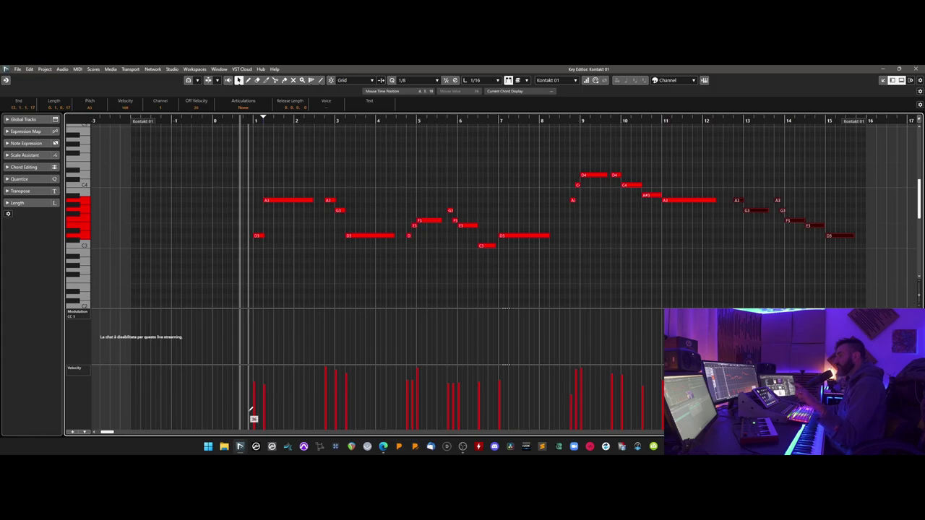
drag(251, 410, 351, 421)
drag(236, 414, 857, 416)
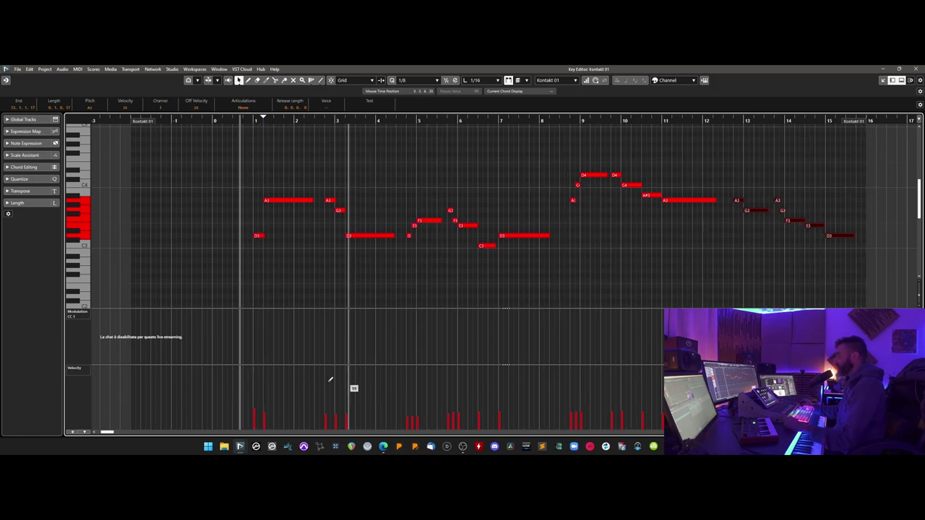
Show a CC 64 (Sustain) controller lane and delete all sustain pedal events in the part
click(73, 433)
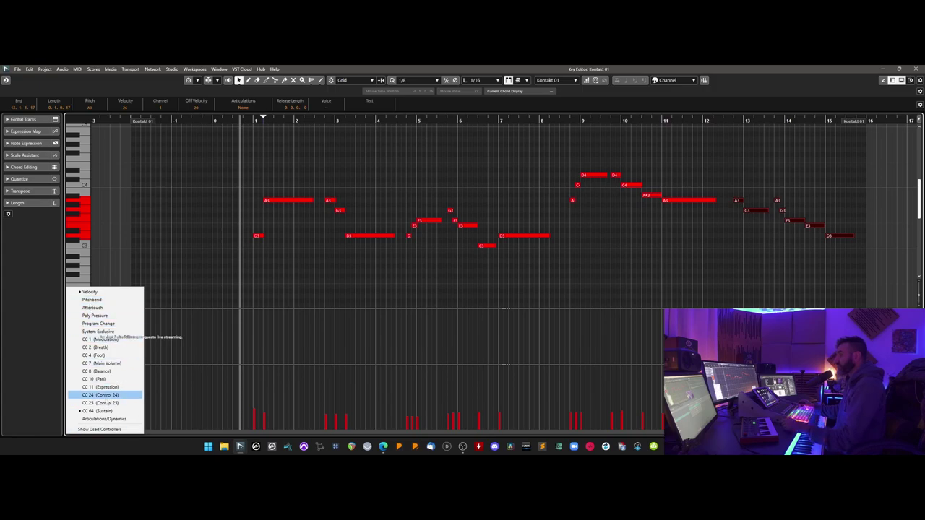
click(107, 411)
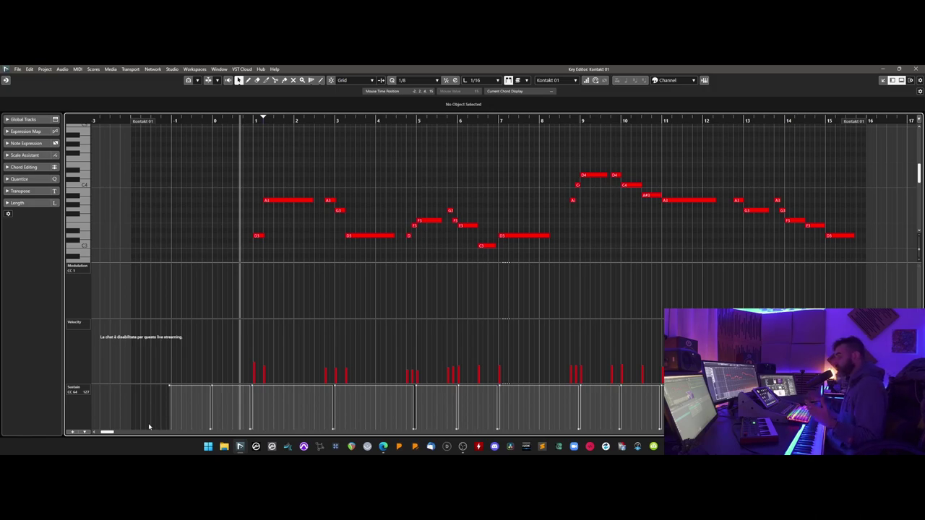
drag(148, 427, 668, 385)
key(Delete)
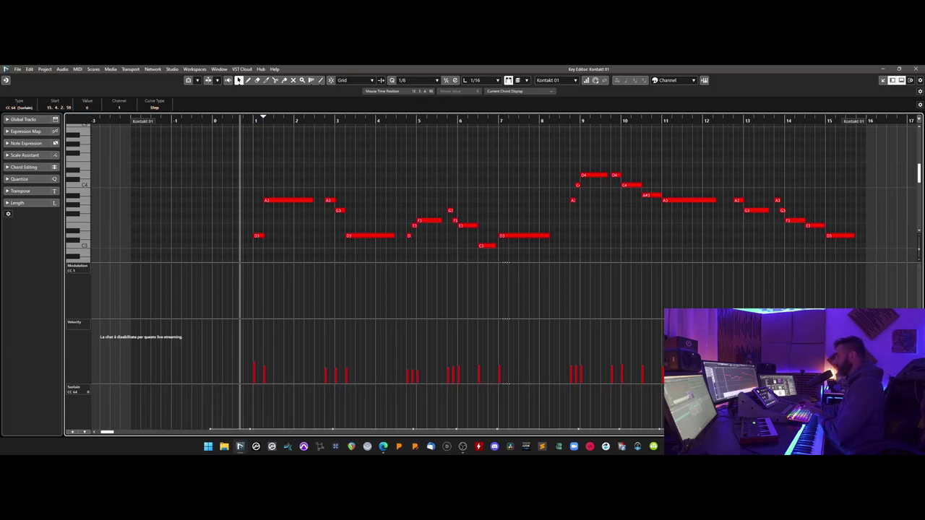
drag(174, 410, 916, 431)
key(Delete)
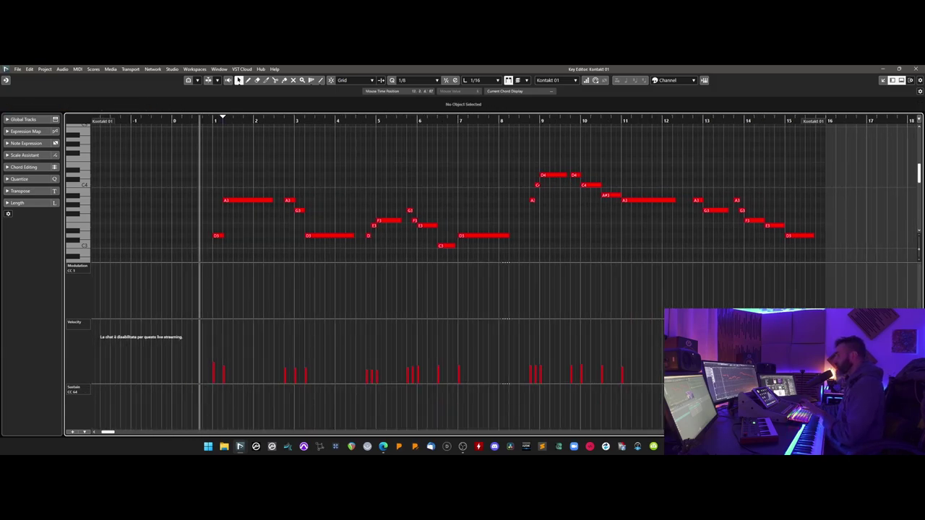
Shrink the Modulation lane to give the melody notes more height in the Key Editor
scroll(631, 429, left, 3)
scroll(630, 428, right, 2)
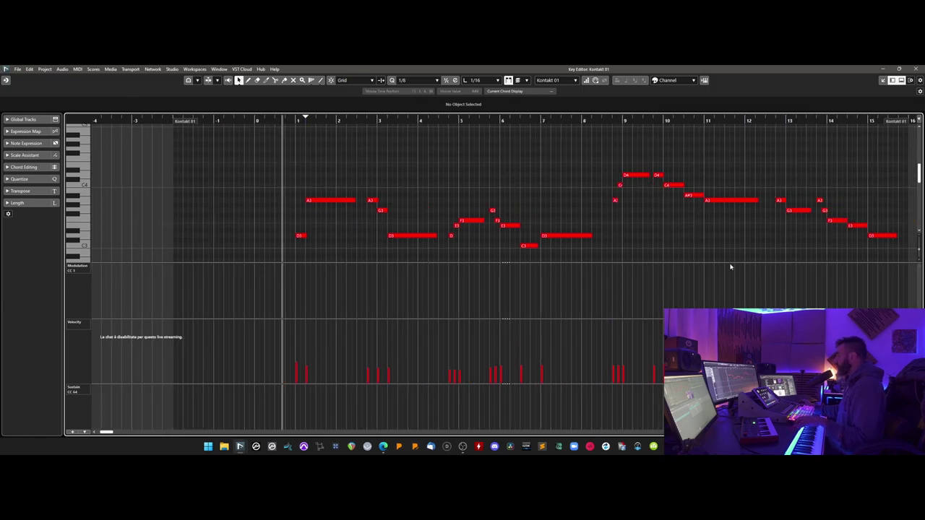
drag(729, 265, 725, 299)
key(h)
key(h)
key(h)
key(h)
scroll(537, 236, right, 3)
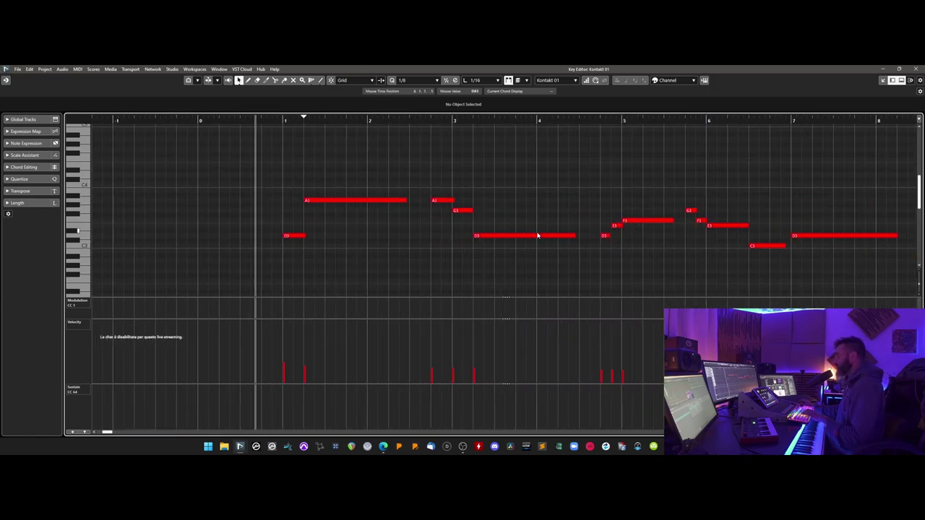
Dock the Key Editor in the project window and hide the lower zone
click(900, 80)
click(884, 81)
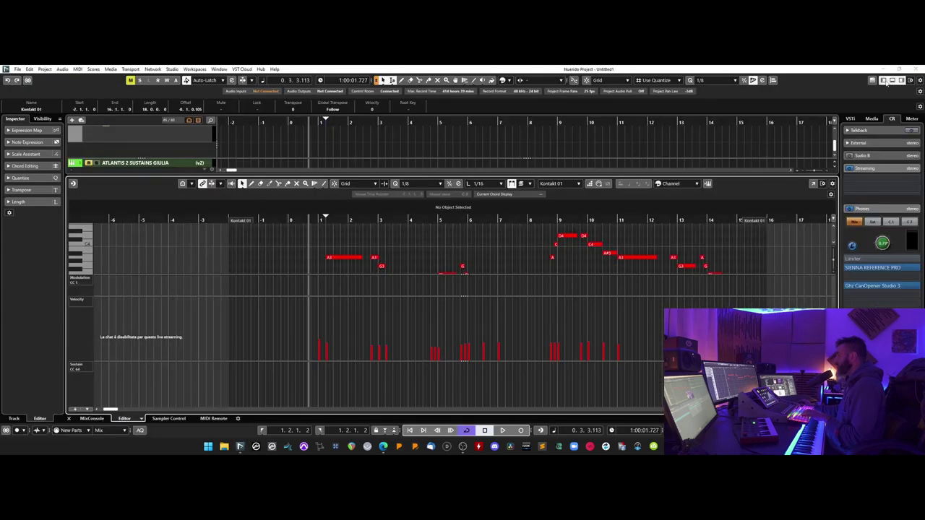
click(893, 81)
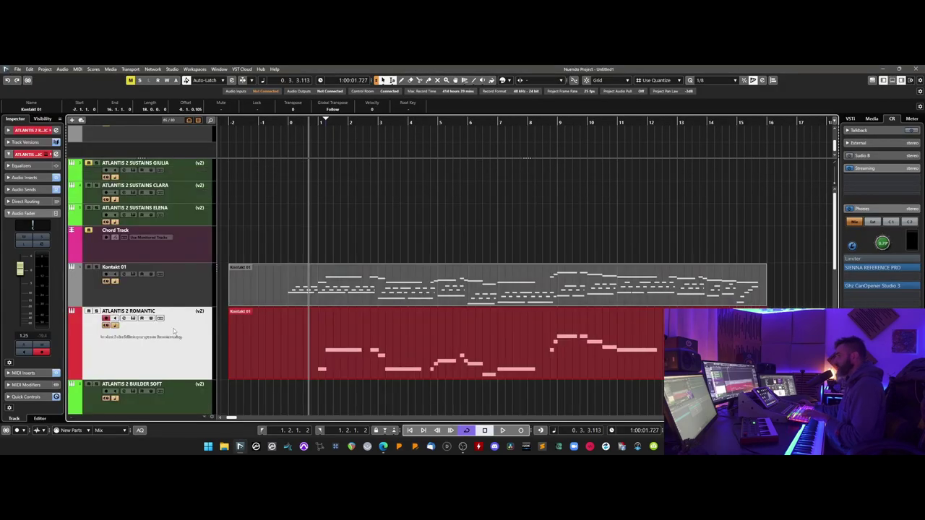
Open the ATLANTIS 2 ROMANTIC instrument window and set the track's delay to -250 ms
click(133, 318)
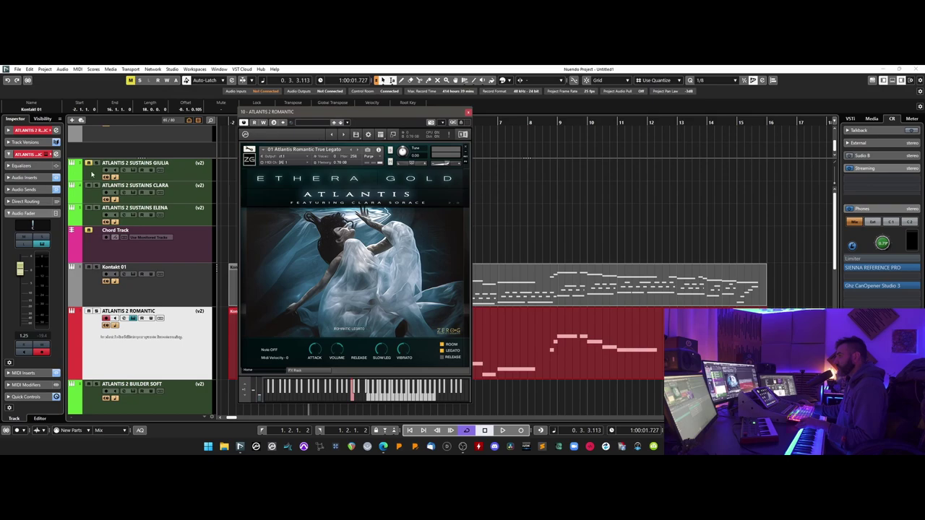
click(37, 130)
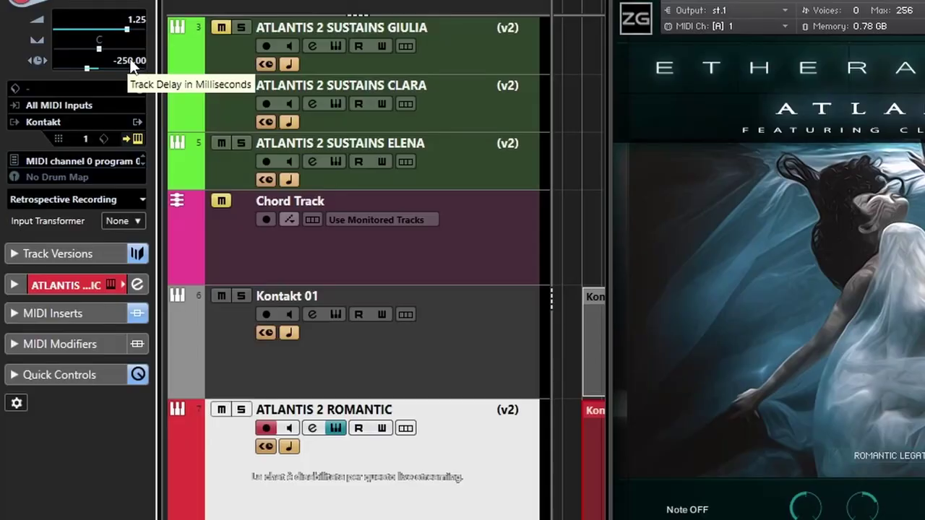
double_click(52, 176)
click(52, 176)
drag(45, 175, 108, 176)
key(BackSpace)
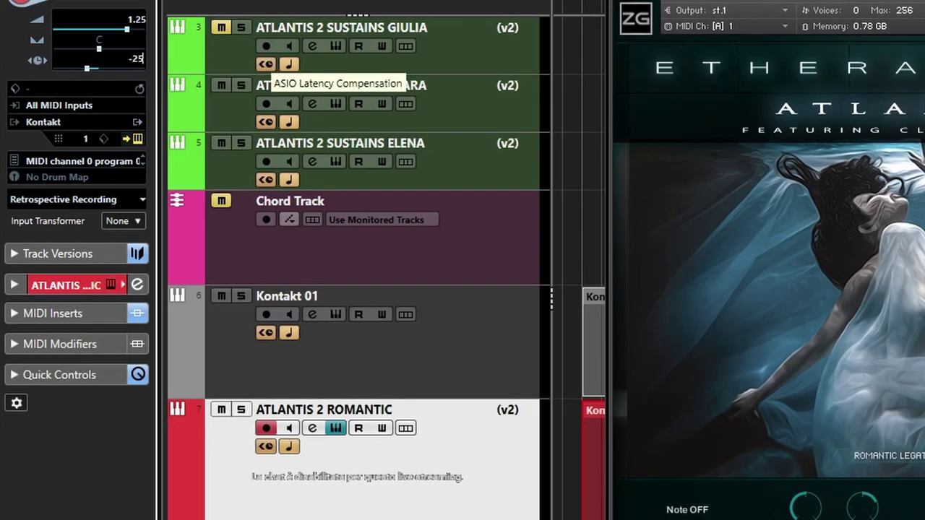
text(-250)
key(Return)
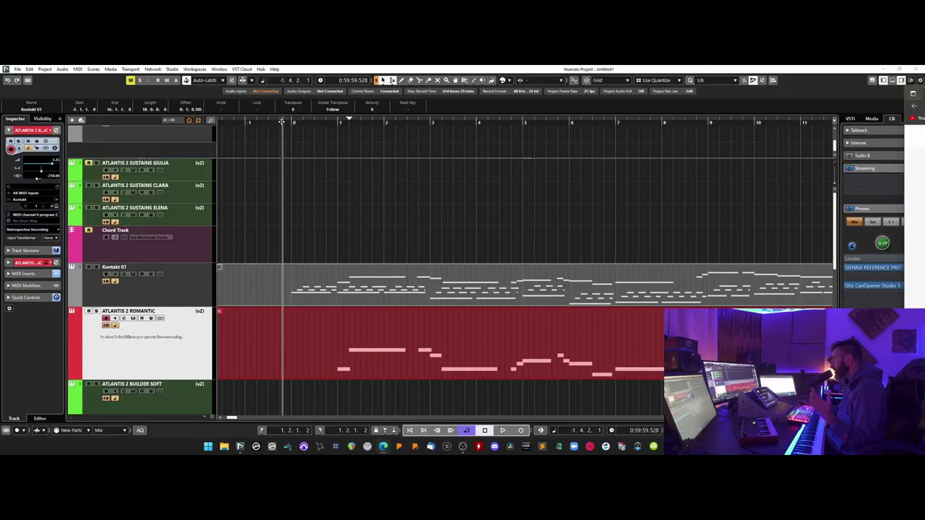
Start playback from just before bar 0 and open the melody part in the Key Editor
click(281, 122)
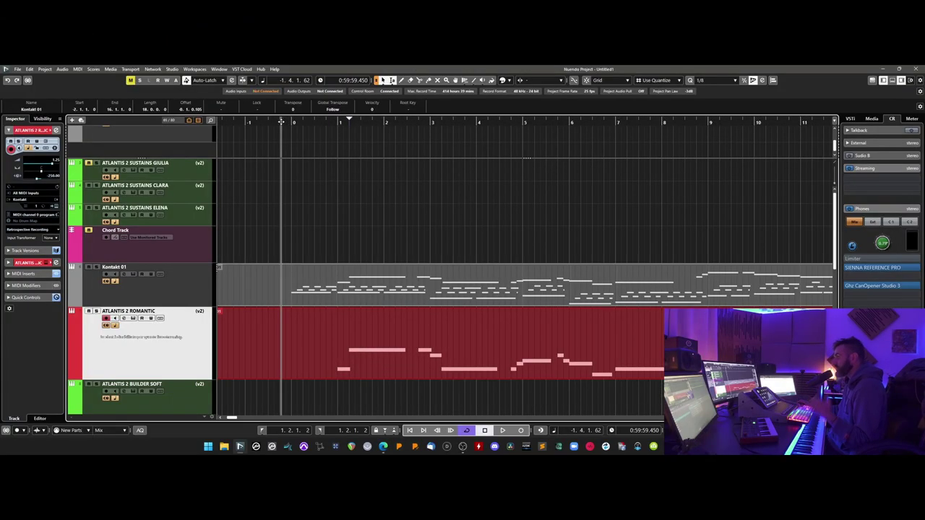
key(space)
key(Return)
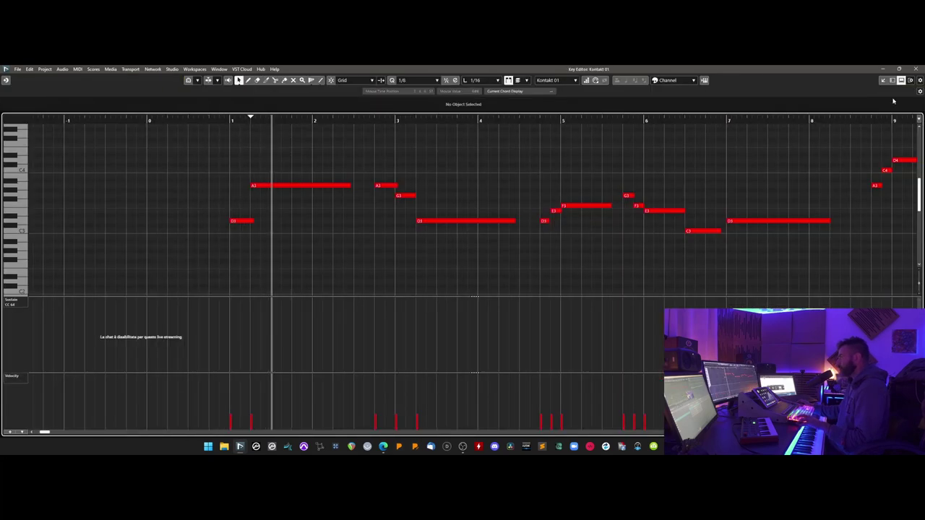
scroll(557, 252, right, 3)
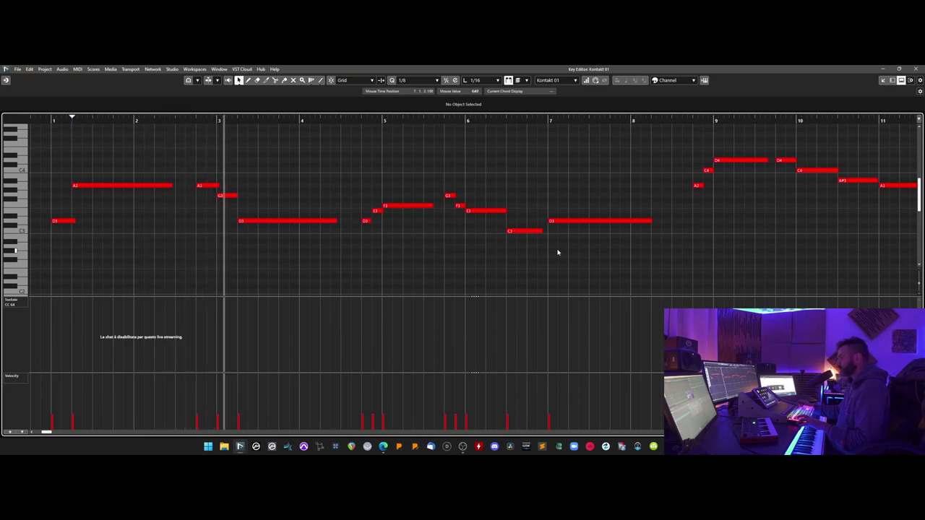
scroll(557, 252, left, 3)
key(space)
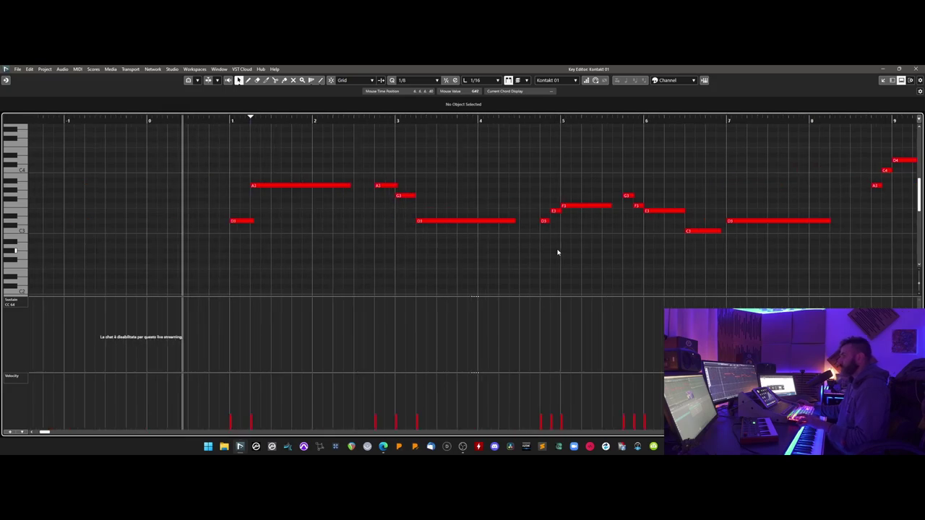
Lengthen the D3 at bar 1 and the G3 at bar 3 so each slightly overlaps the following note
drag(227, 120, 228, 150)
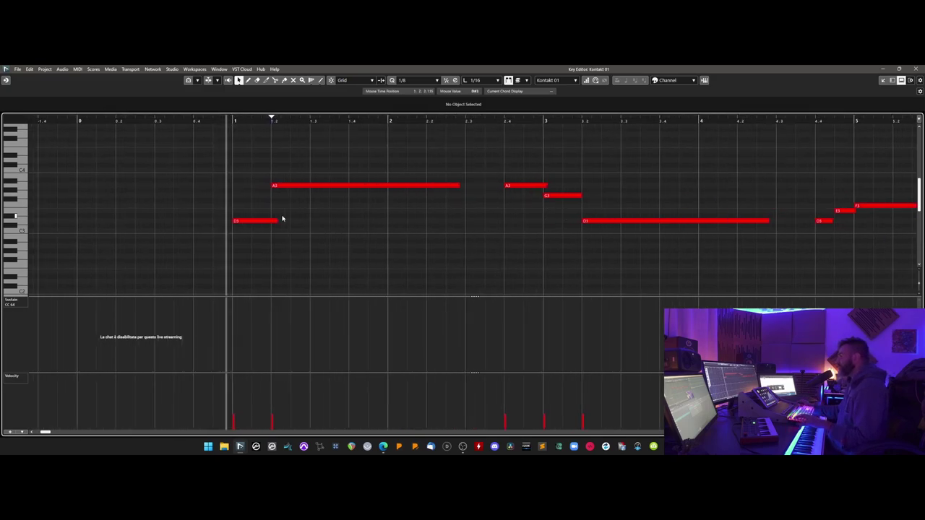
drag(275, 222, 278, 222)
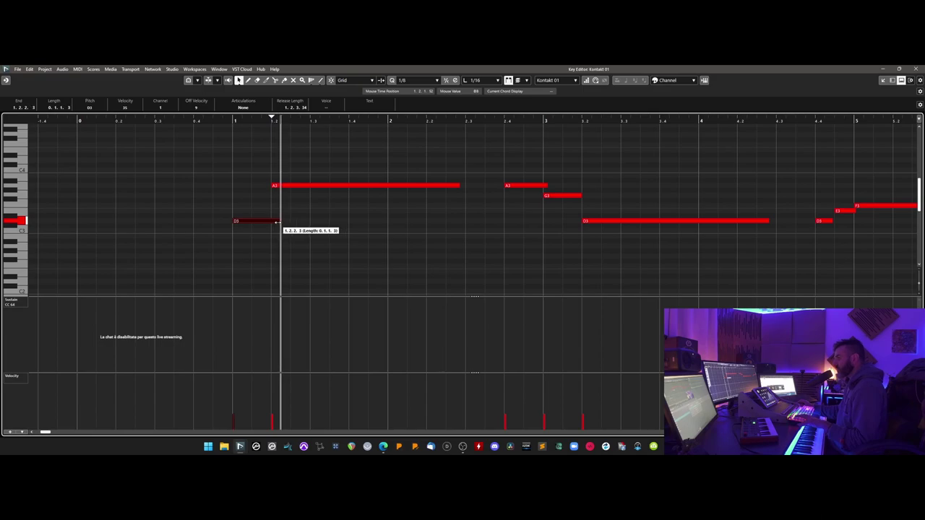
click(580, 201)
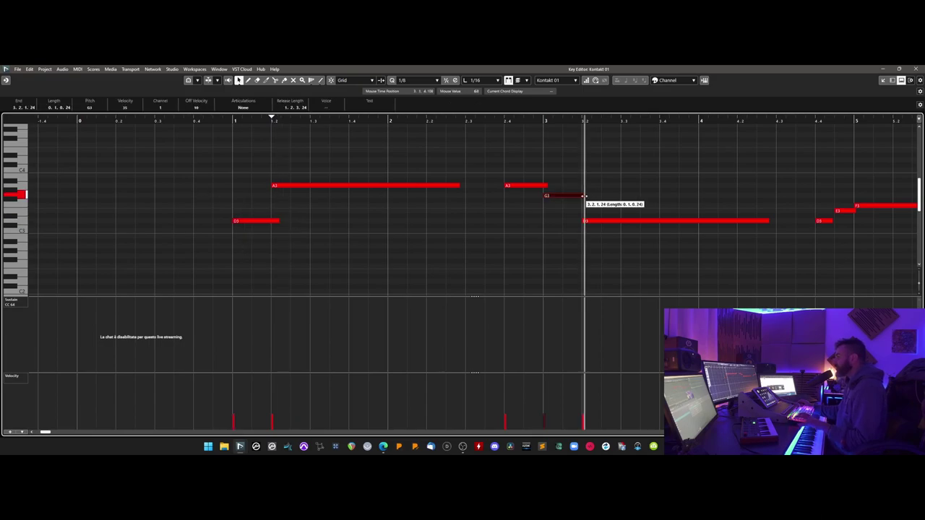
key(g)
key(g)
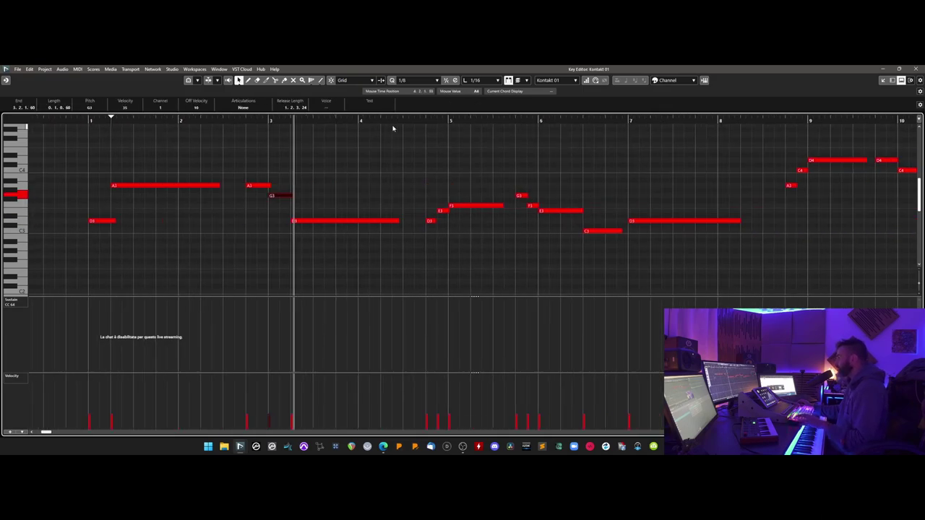
key(h)
key(h)
Lengthen the short notes before bar 5 and the G3, F3 and E3 around bar 6 to overlap the notes that follow
mouse_move(481, 220)
mouse_down()
mouse_move(492, 220)
mouse_move(483, 231)
mouse_up()
drag(557, 189, 525, 226)
scroll(469, 192, right, 4)
drag(402, 161, 539, 244)
scroll(537, 244, right, 4)
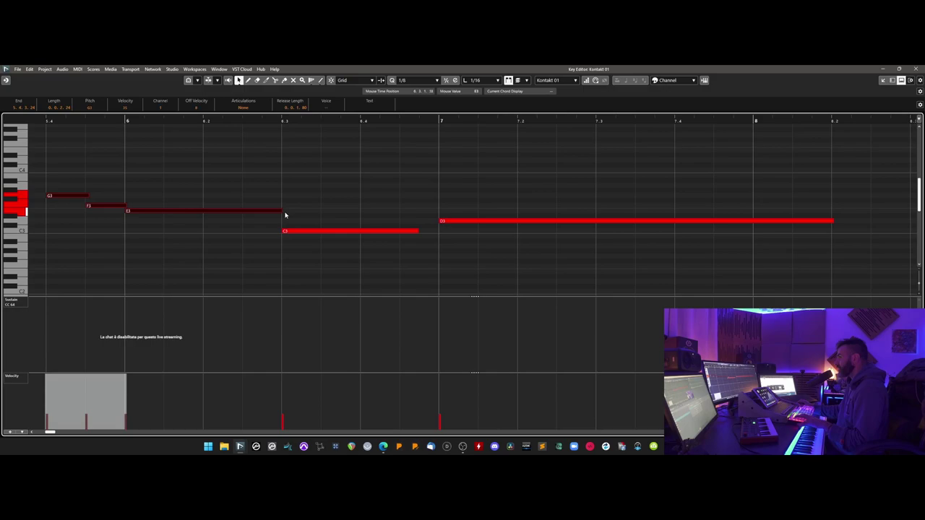
scroll(367, 240, right, 2)
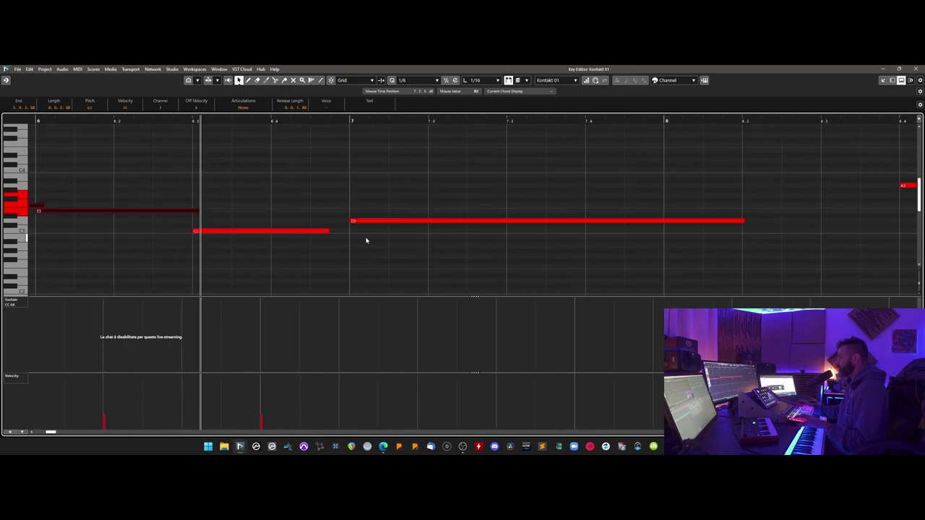
scroll(366, 240, left, 1)
click(367, 241)
Extend the C3 before bar 7 into the long D3, and make the A3 and C4 before bar 9 overlap their following notes
drag(326, 230, 352, 232)
scroll(572, 233, down, 2)
scroll(559, 235, right, 3)
drag(538, 186, 567, 171)
scroll(678, 183, right, 2)
scroll(677, 184, right, 3)
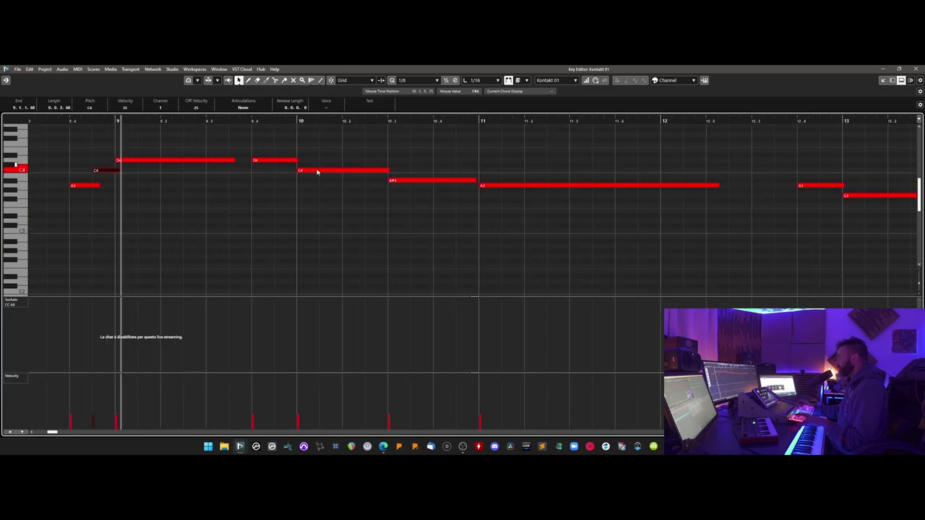
Lengthen the D4 before bar 10 and the C4 and A#3 in bar 10 so each overlaps the next note
drag(297, 161, 302, 161)
drag(388, 171, 395, 170)
drag(475, 181, 478, 180)
drag(478, 181, 484, 181)
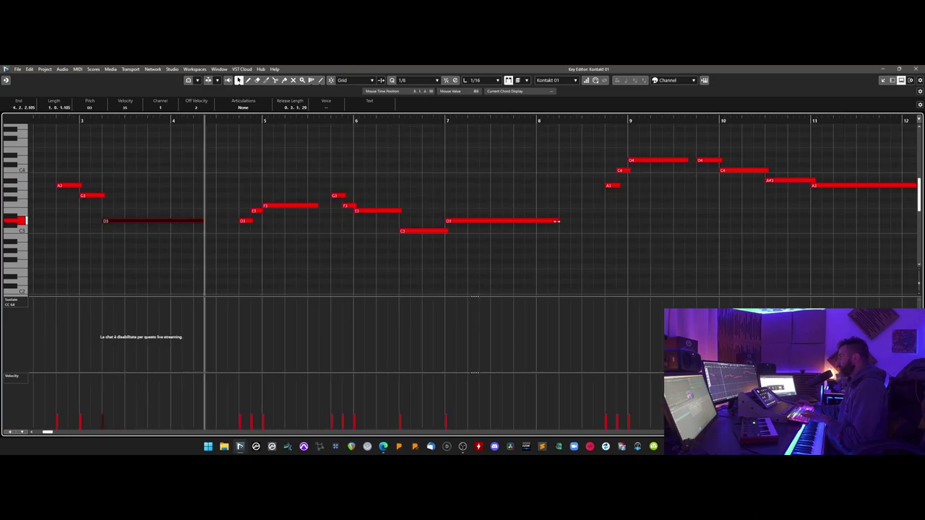
Fine-tune the ends of the phrase-closing notes, extending the D3 at bar 7 to 8.2.4.48 and trimming the G3 at bar 13 to 13.3.2.76
click(556, 221)
key(g)
key(g)
scroll(140, 126, left, 3)
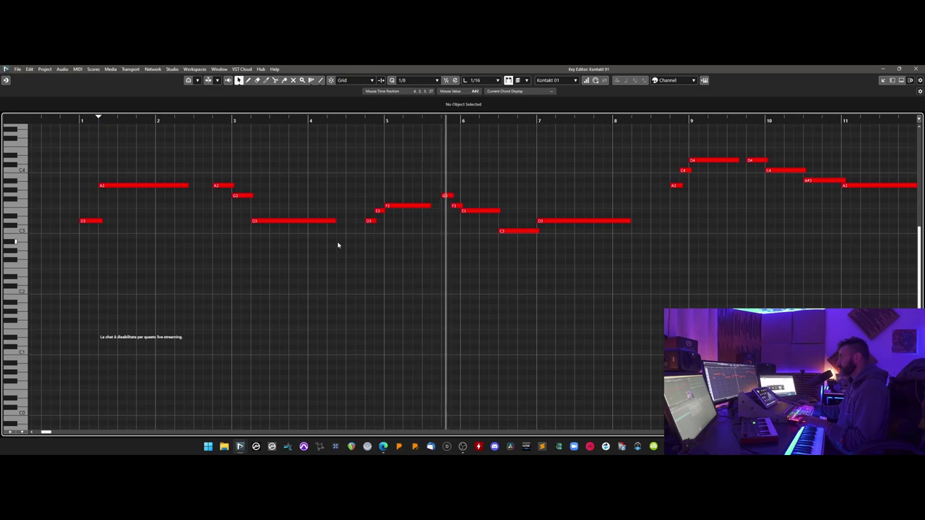
click(429, 207)
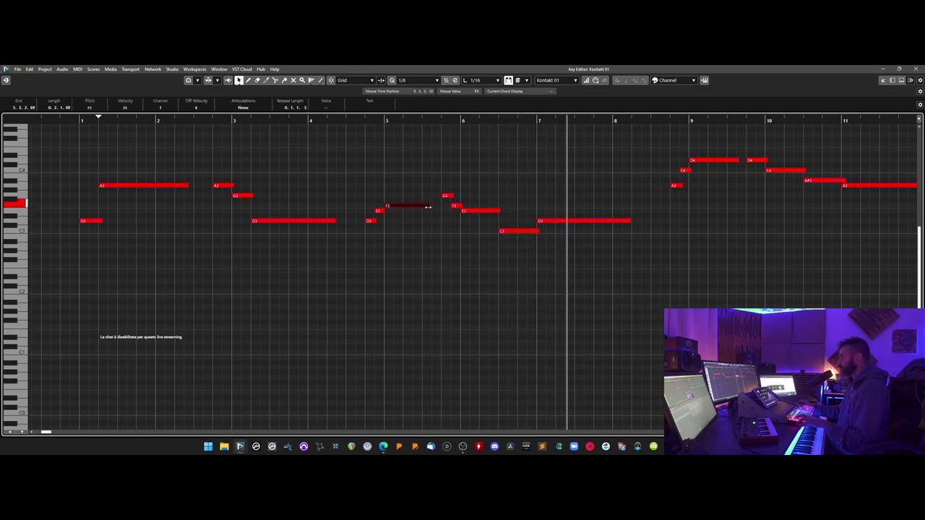
drag(629, 220, 645, 221)
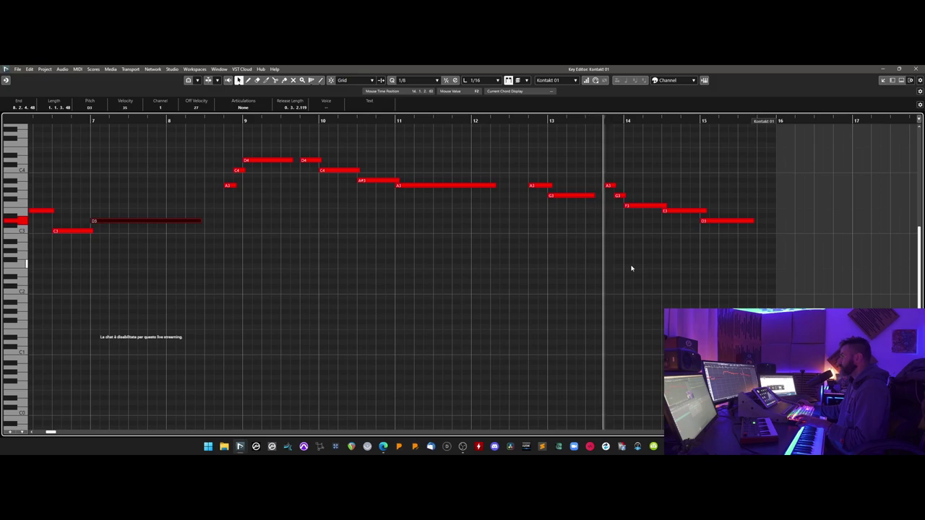
click(589, 196)
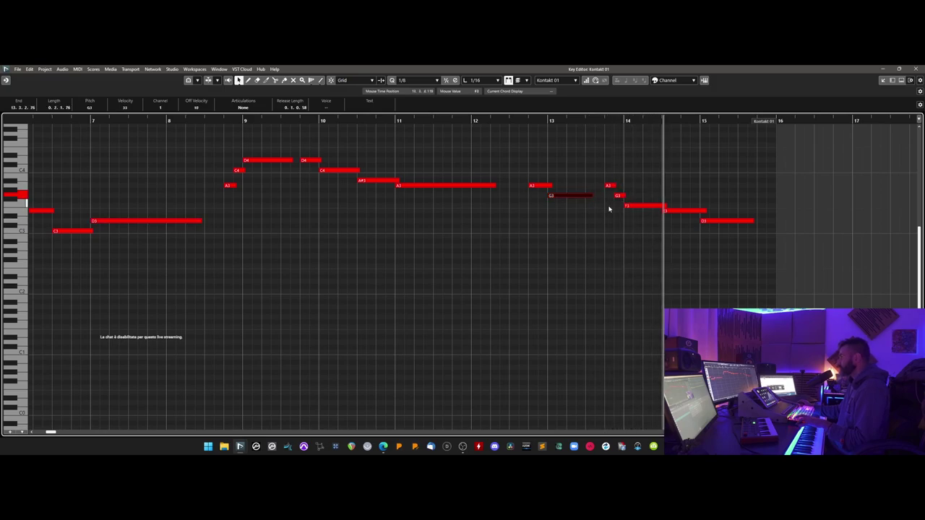
click(665, 206)
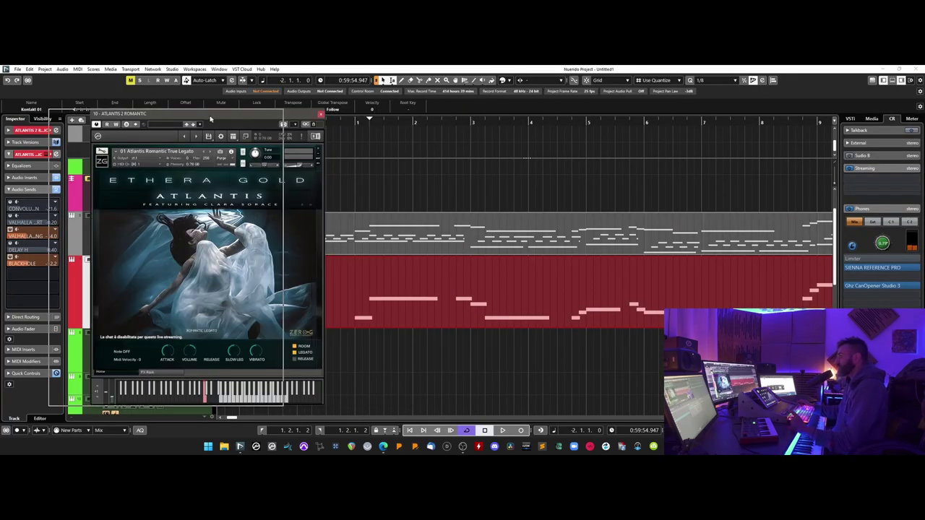
Open the melody part in the Key Editor beside the ATLANTIS 2 ROMANTIC instrument window and view the available controller lane types
drag(249, 110, 208, 111)
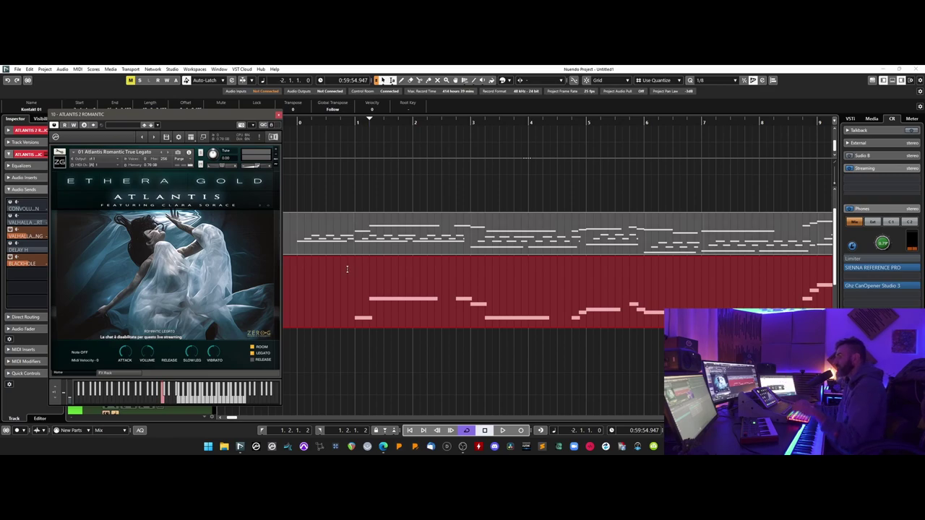
double_click(354, 319)
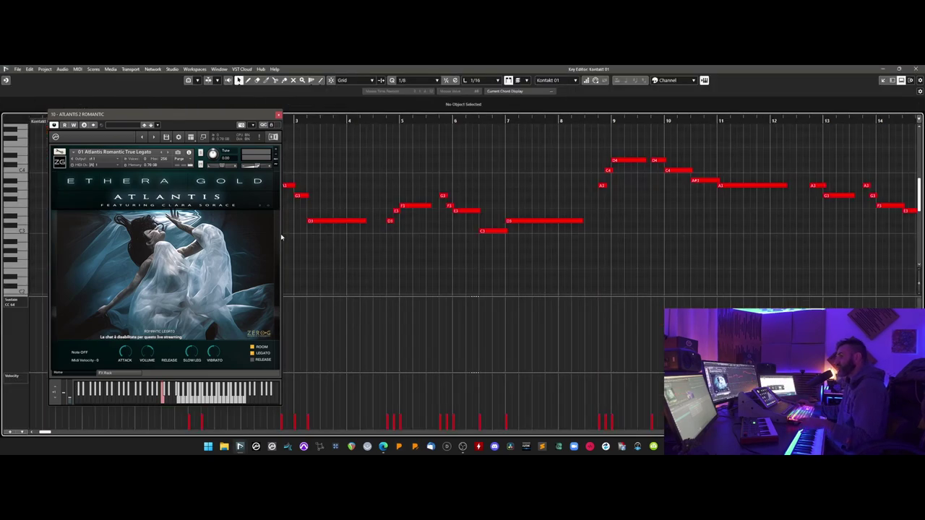
click(8, 431)
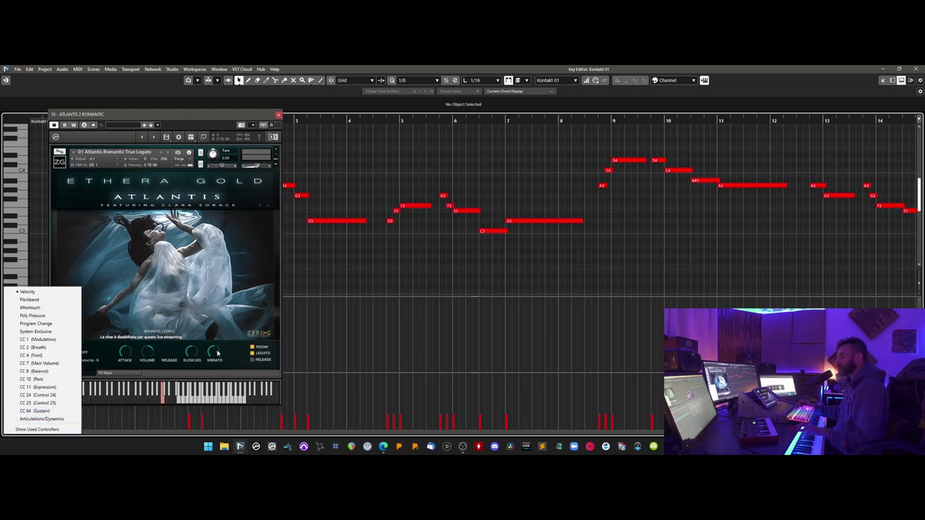
click(233, 367)
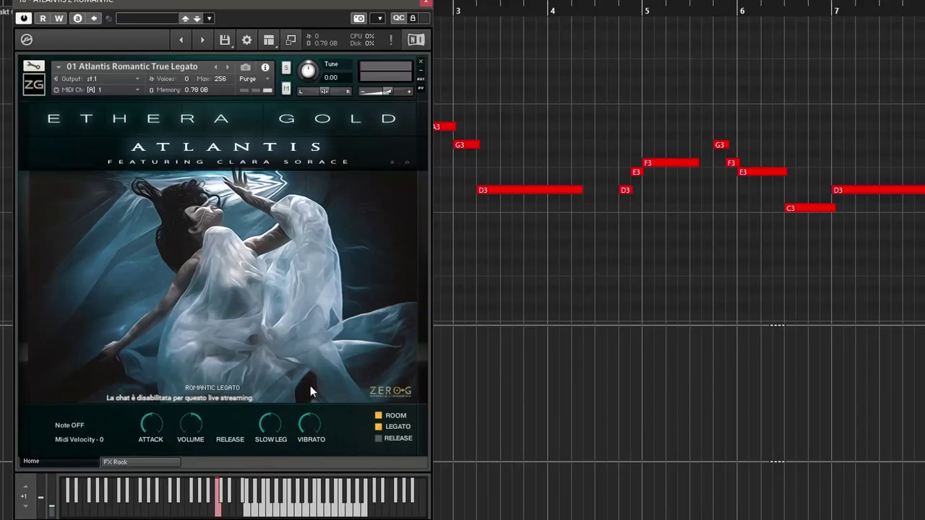
Try the instrument's Fast Leg mode, return to Slow Leg, and move the instrument window off the first bars
click(272, 440)
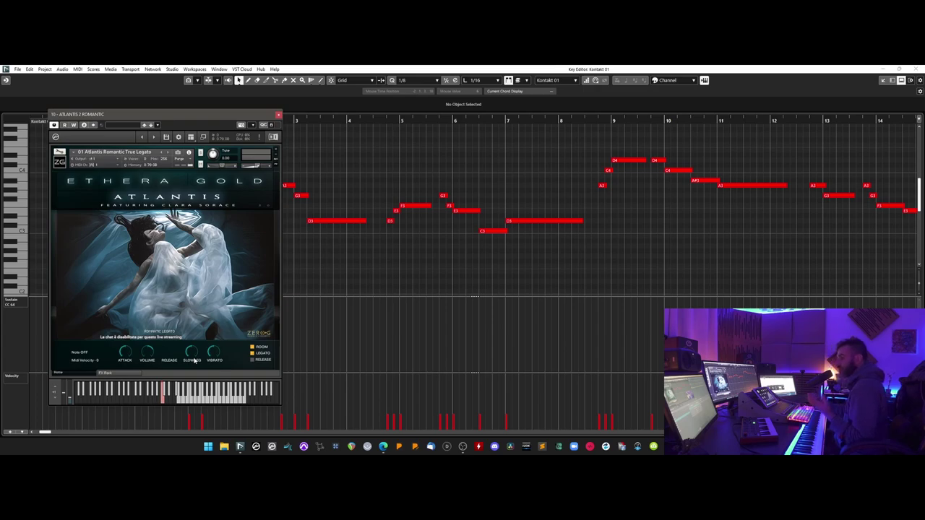
drag(248, 115, 689, 113)
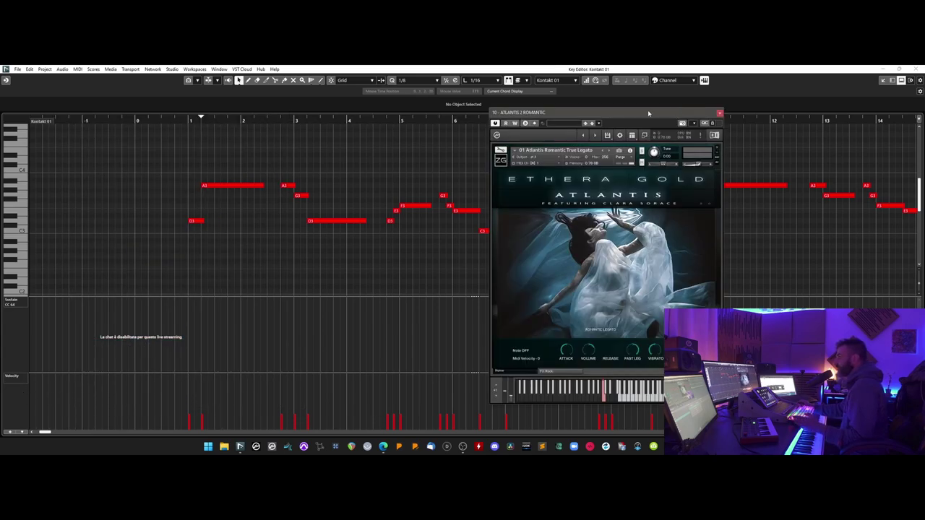
drag(648, 113, 525, 113)
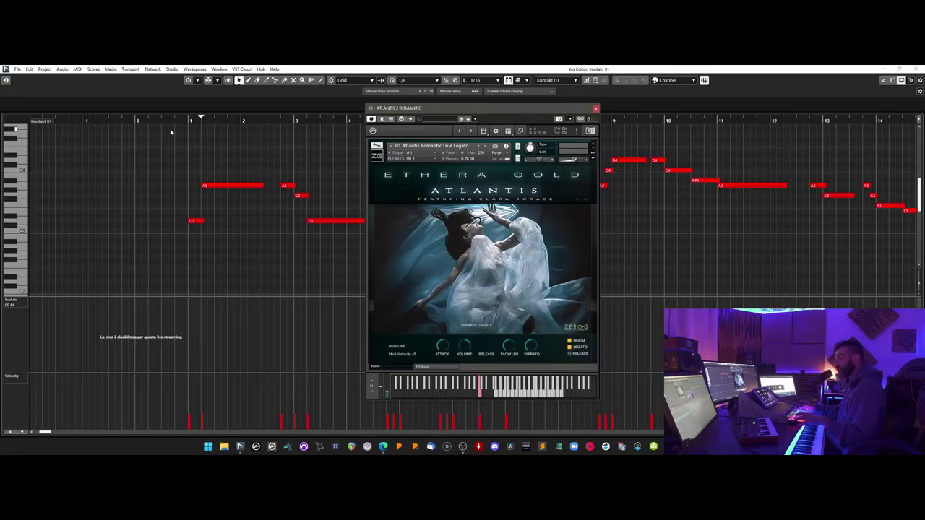
Play the melody from about bar 0 and move the instrument window aside to reveal more notes
click(150, 122)
key(space)
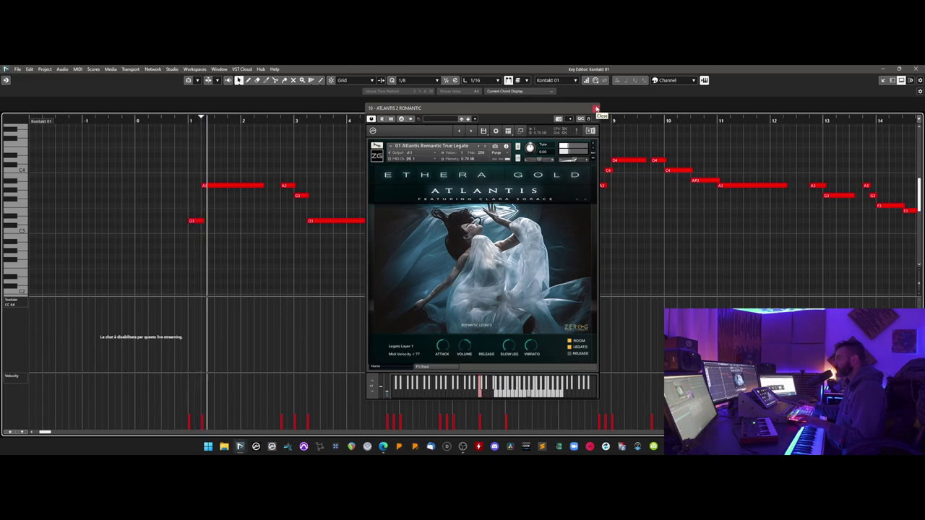
click(543, 111)
drag(542, 112, 634, 108)
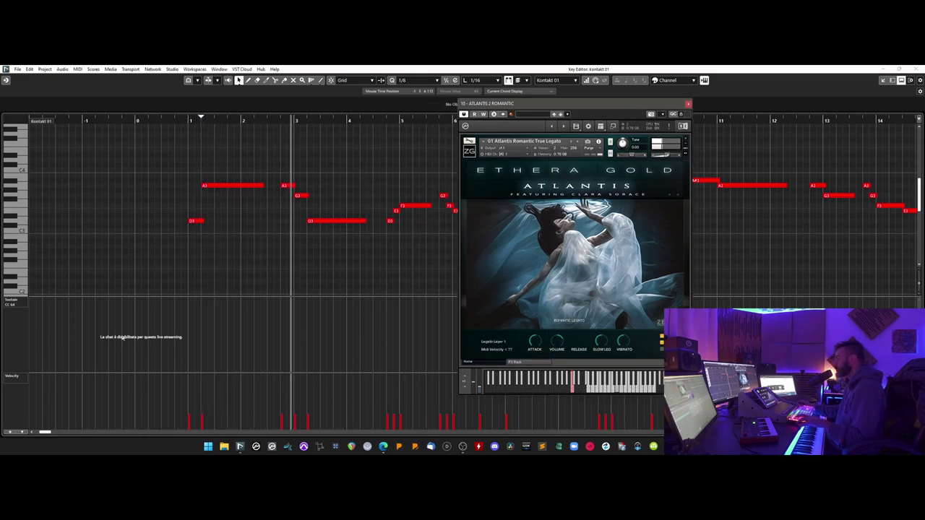
Slightly shorten the long D3 notes at bars 3 and 7, and trim the F3 at bar 5 to end at about 5.3.1.93
scroll(236, 304, right, 1)
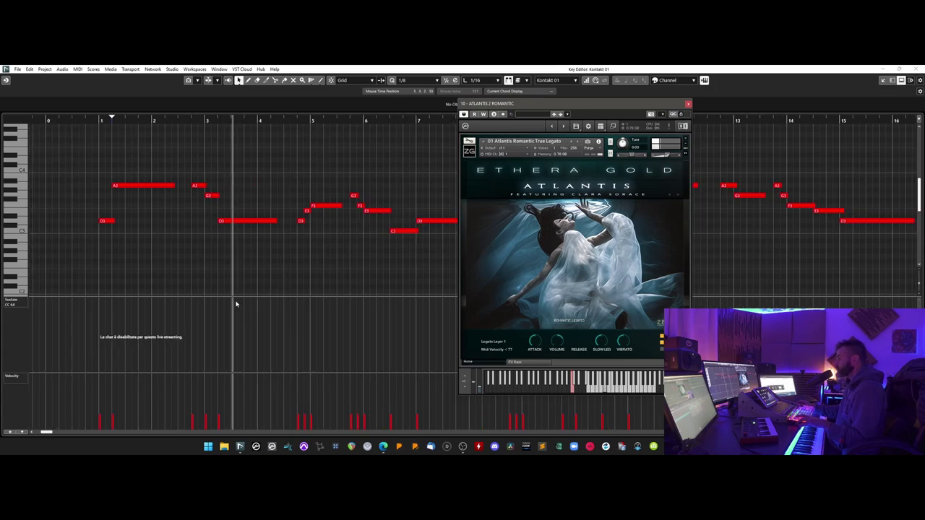
click(275, 221)
drag(276, 221, 274, 221)
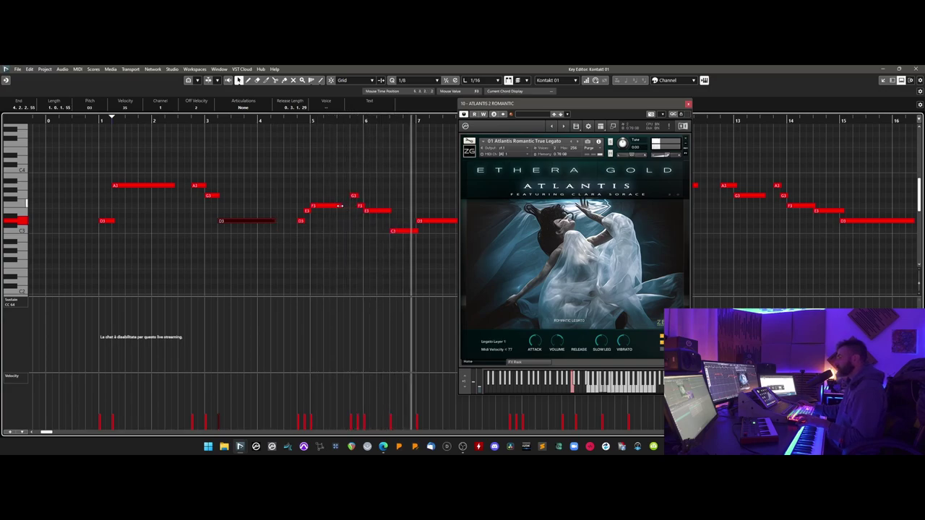
drag(533, 103, 681, 103)
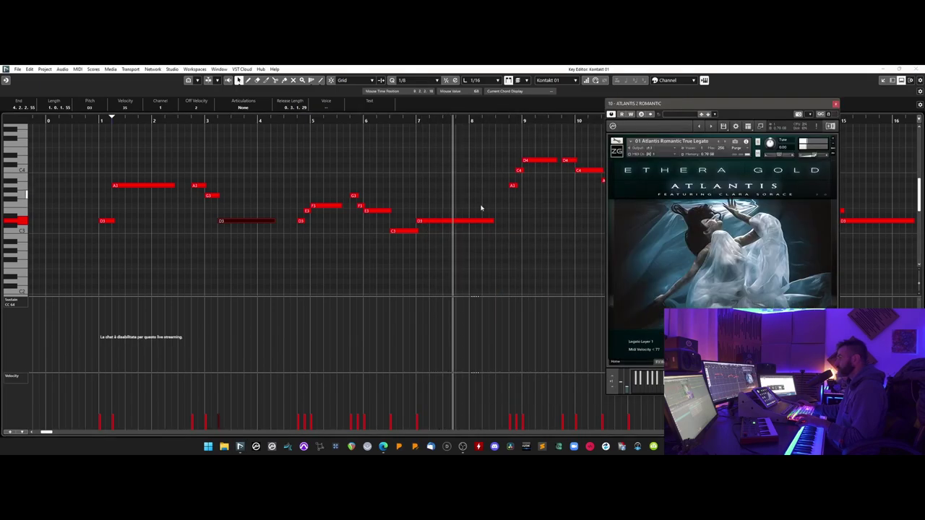
drag(494, 221, 491, 221)
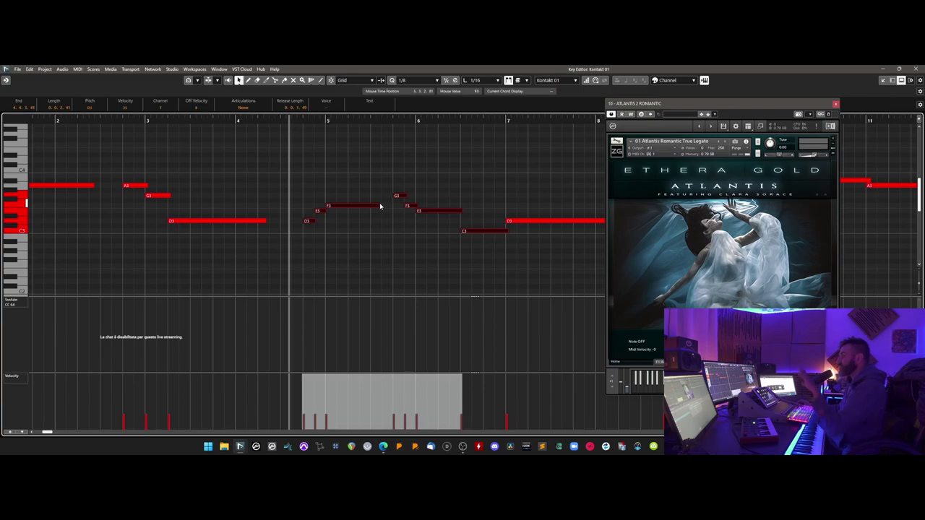
click(377, 216)
drag(378, 206, 372, 206)
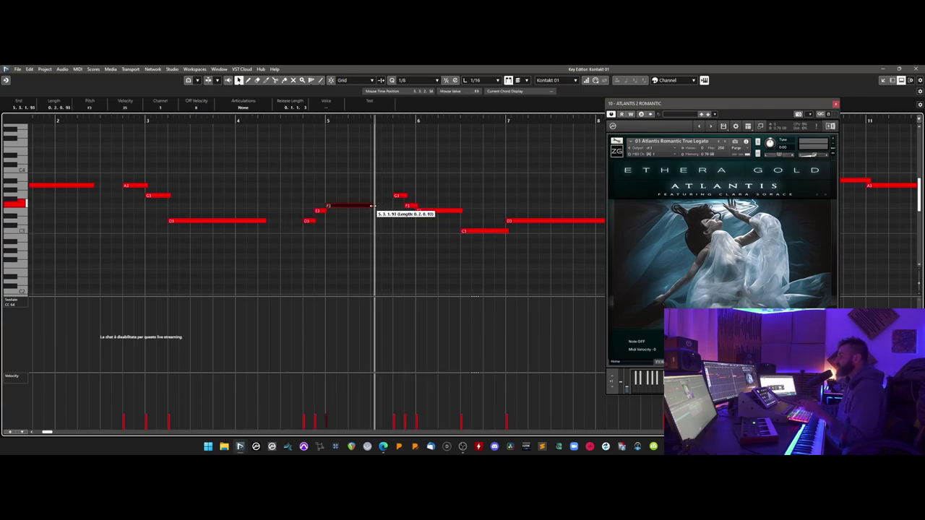
Play the phrase from before bar 5 and shorten the F3 at bar 5 to end at about 5.2.4.82
click(279, 119)
key(space)
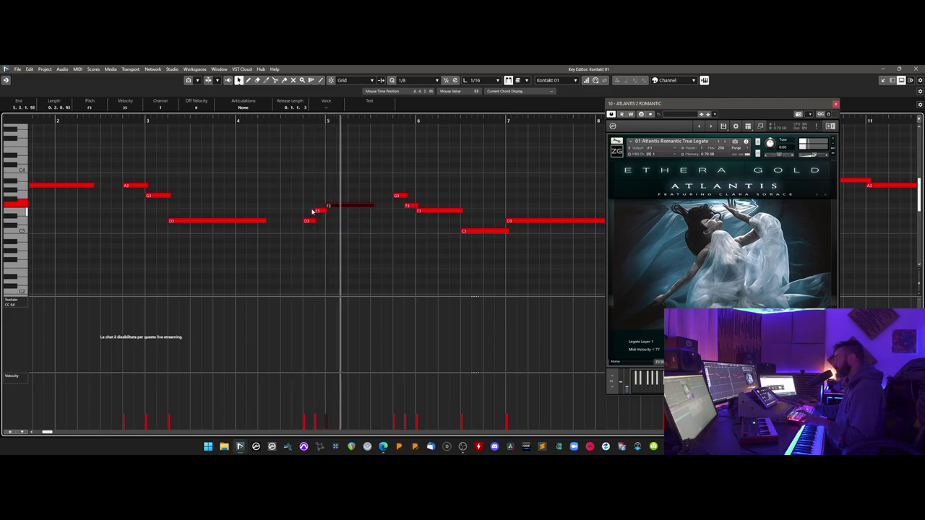
drag(374, 206, 369, 207)
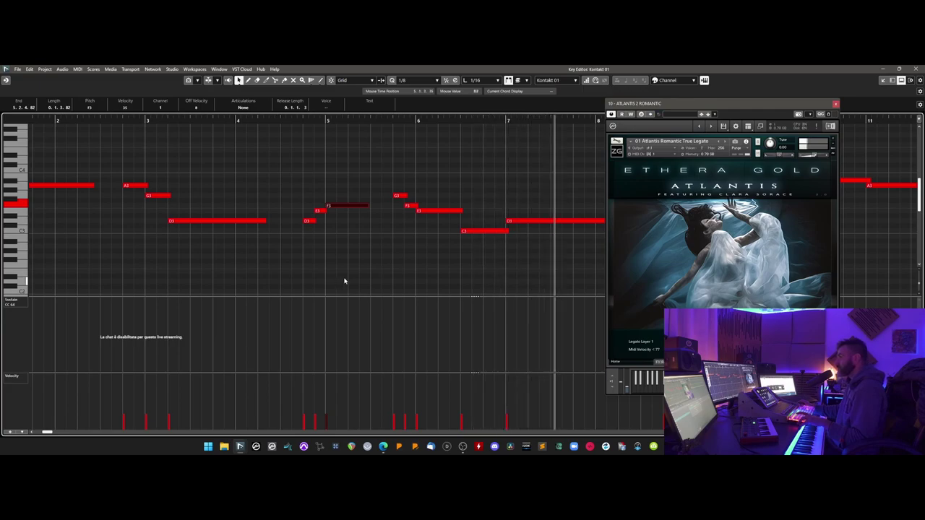
End the D3 at bar 7 at about 8.2.3.17 and start the repeated D4 before bar 10 at about 9.4.1.6
drag(447, 220, 450, 219)
key(g)
key(g)
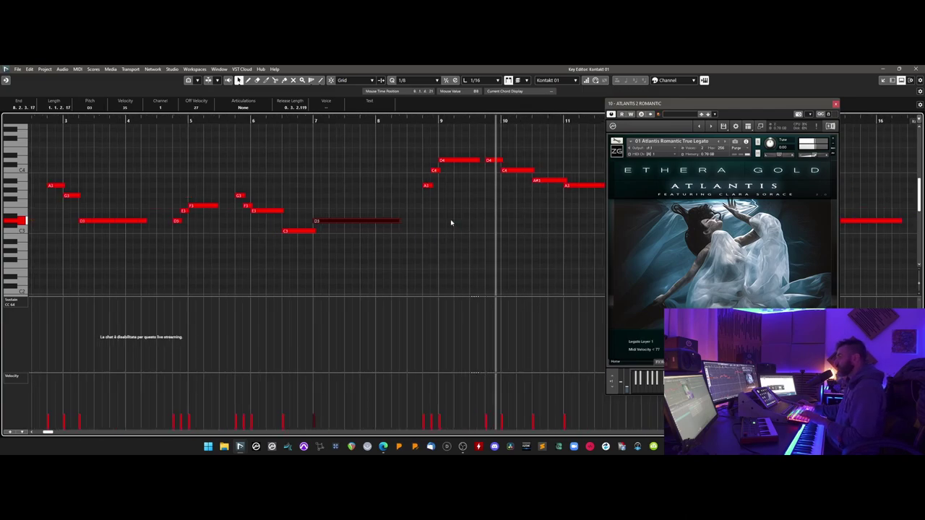
click(485, 162)
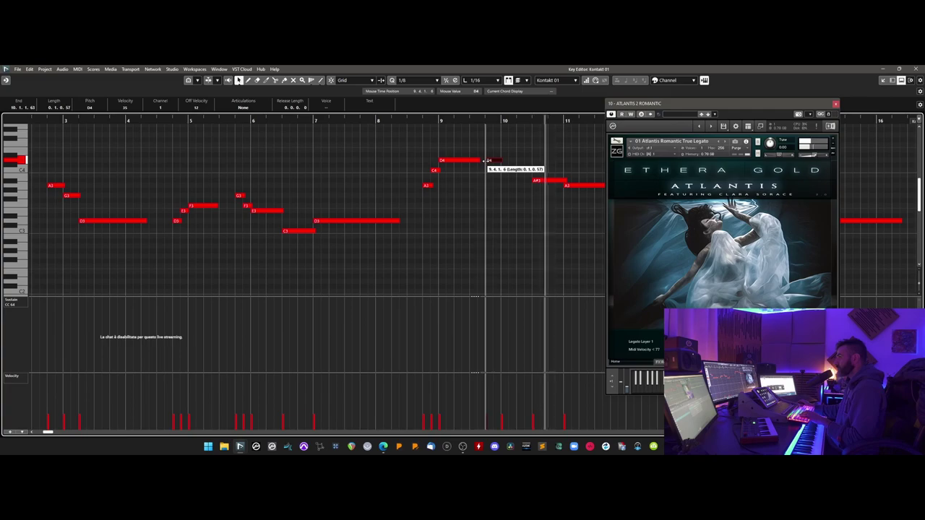
key(space)
Extend the F3 at bar 5 until it meets the following G3, and play that phrase from shortly before its first note
scroll(431, 212, left, 2)
drag(346, 120, 346, 135)
drag(347, 177, 466, 225)
click(411, 213)
drag(415, 212, 439, 208)
drag(357, 169, 474, 294)
click(328, 121)
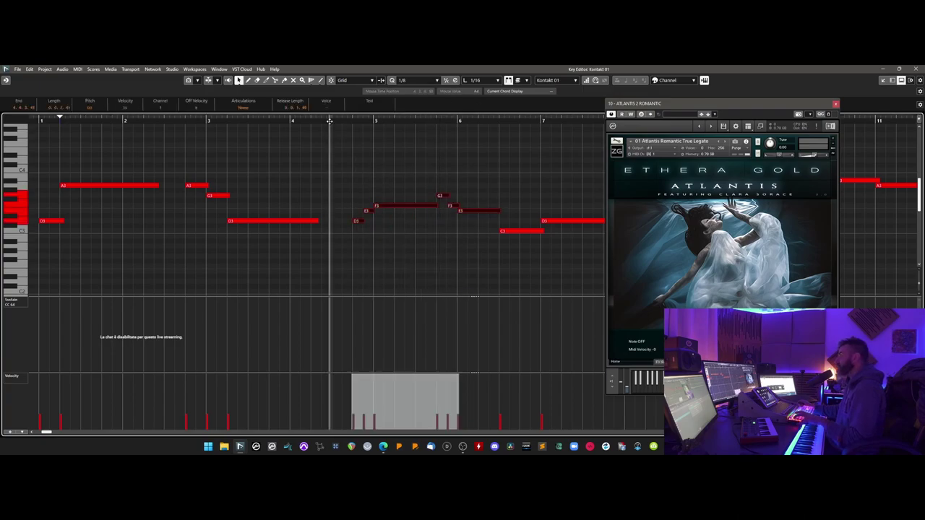
key(space)
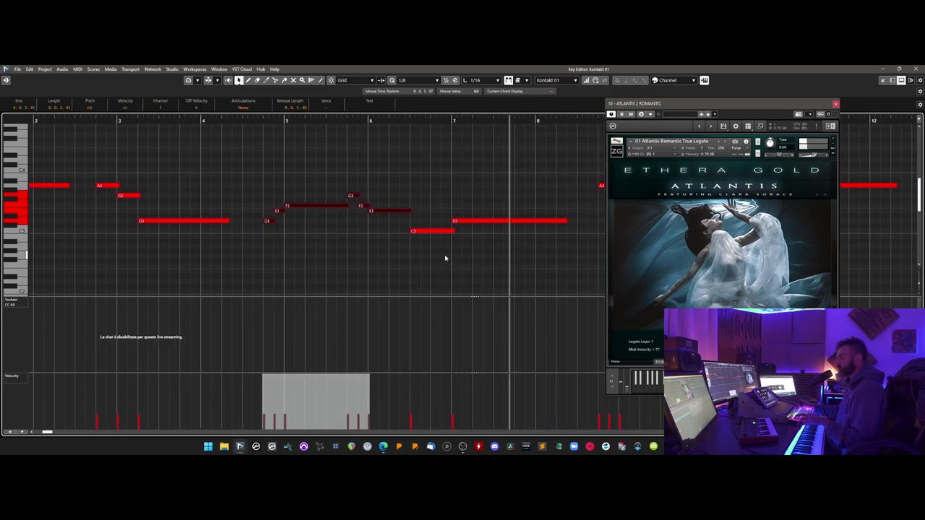
Listen through the phrase again and trim the long D3 at bar 7 to end at about 8.2.2.114
key(space)
click(382, 242)
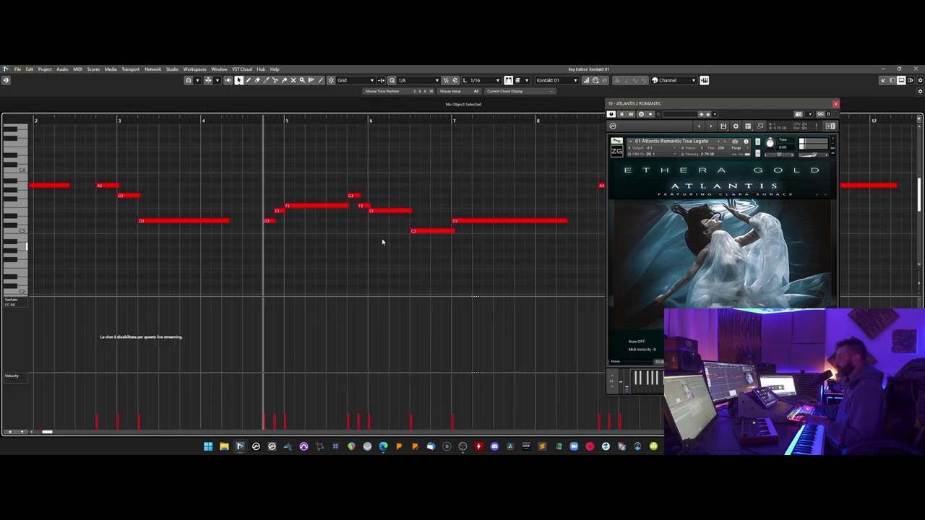
click(406, 211)
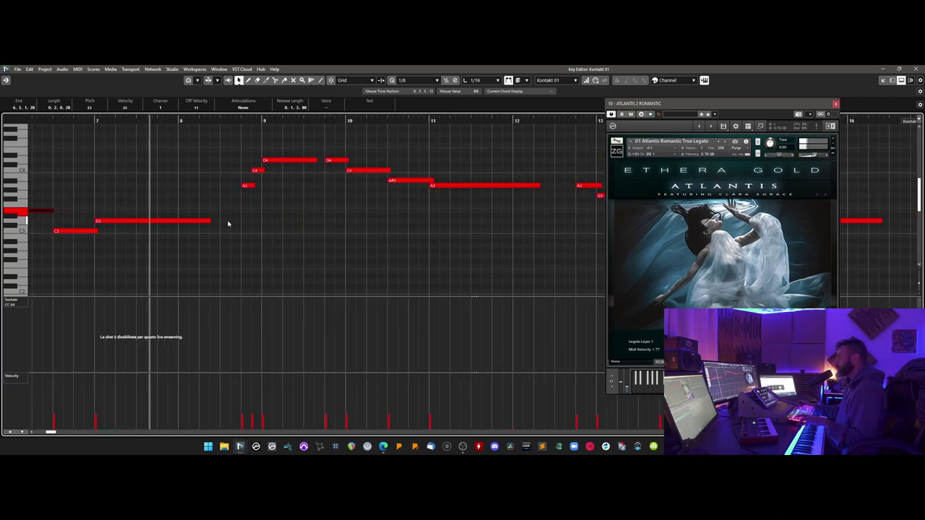
click(208, 221)
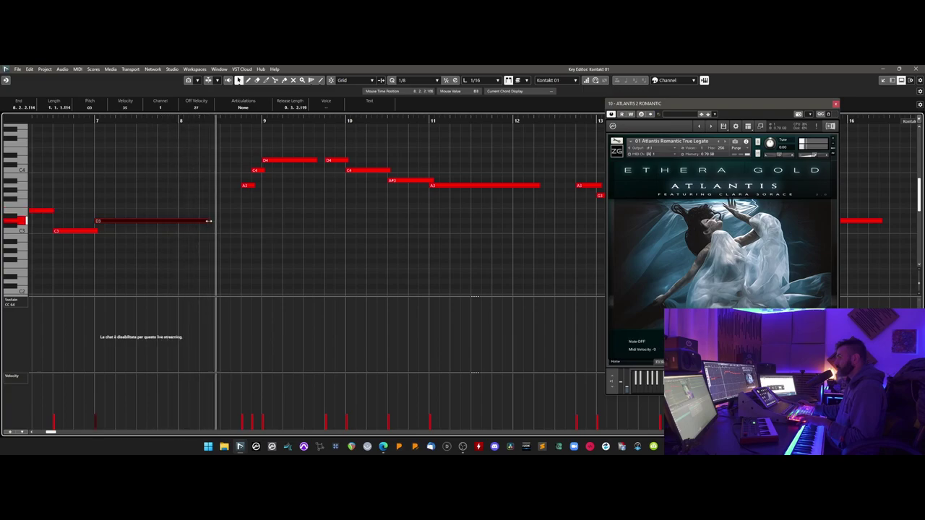
Shorten the first D4 at bar 9 to end at about 9.3.3.23, leaving a gap before the repeated D4
click(300, 148)
click(235, 118)
drag(224, 140, 412, 260)
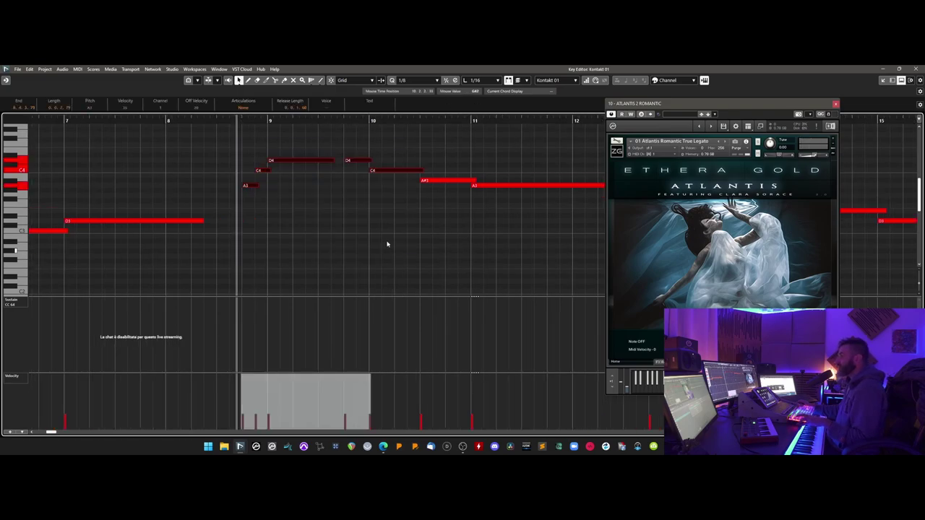
click(336, 169)
drag(335, 161, 332, 161)
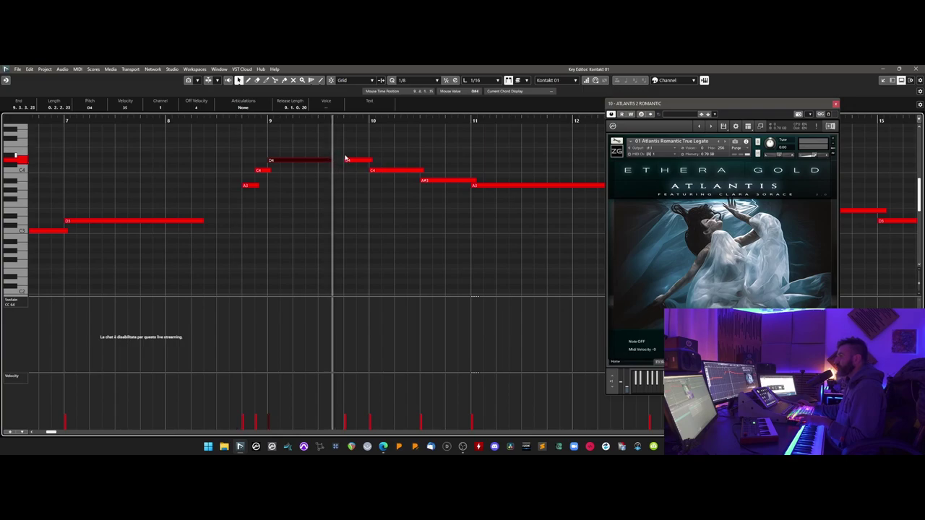
Try one sustained D4 from bar 9 to about 10.1.1.53 in place of the two D4 notes, and play the passage
drag(331, 166, 370, 160)
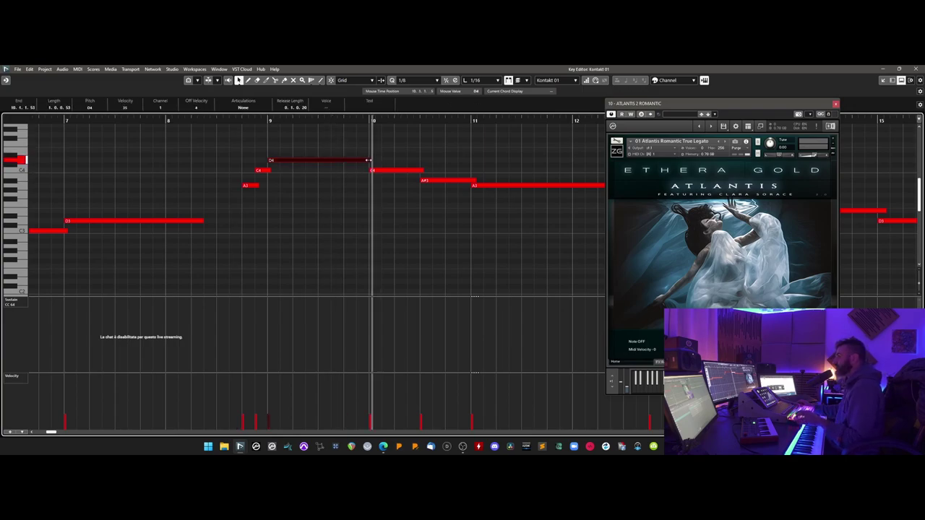
click(214, 119)
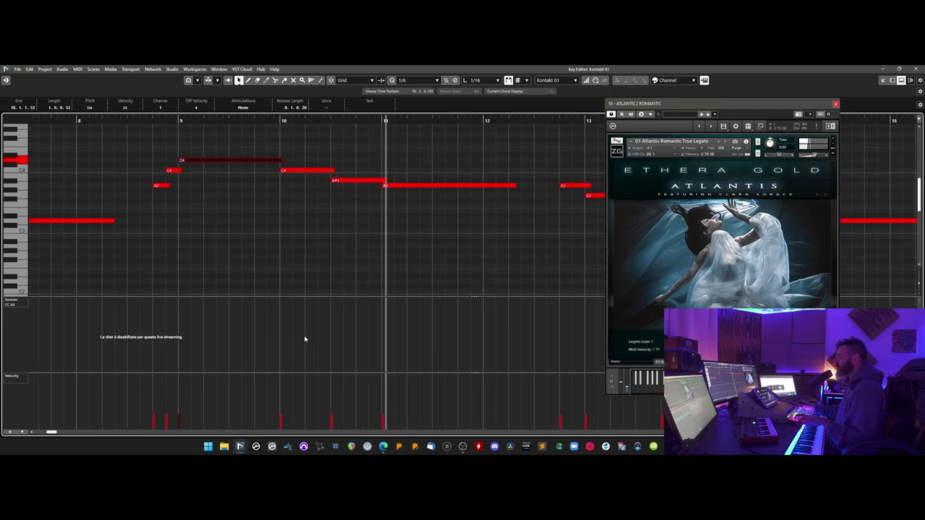
key(space)
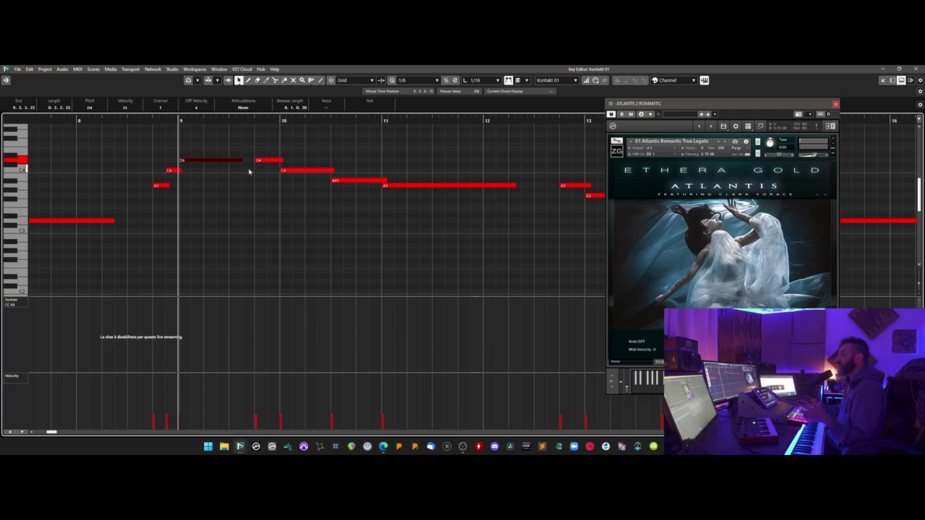
Trim the first D4 at bar 9 to end at about 9.3.2.47 and play the melody through its final phrase
drag(239, 159, 236, 159)
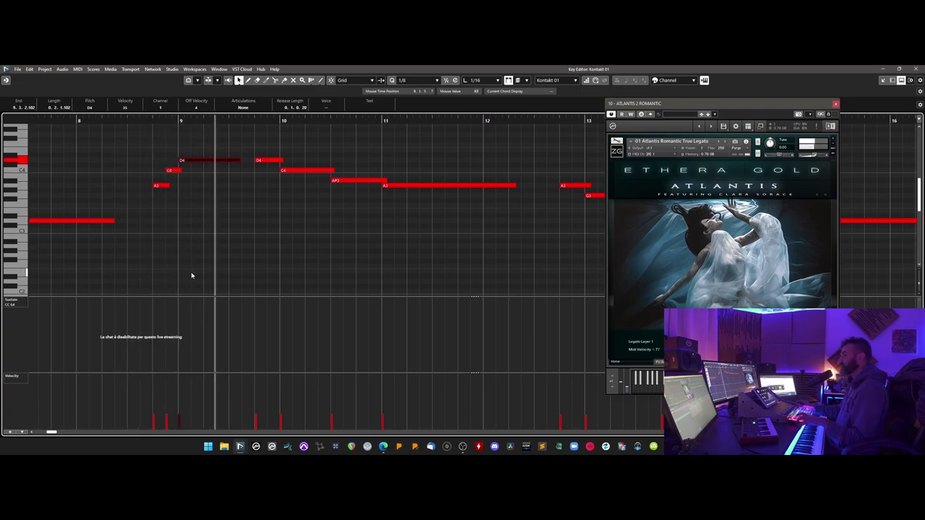
drag(240, 160, 237, 160)
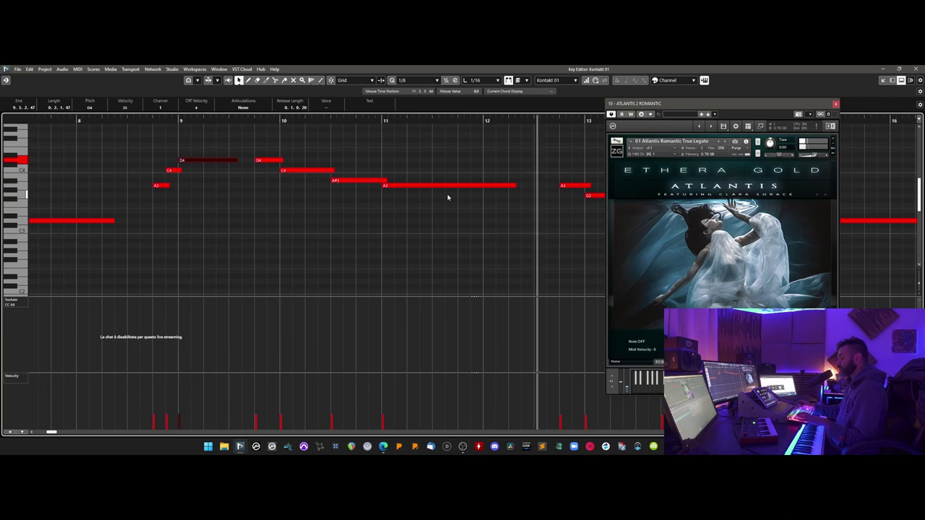
key(g)
key(g)
key(g)
key(g)
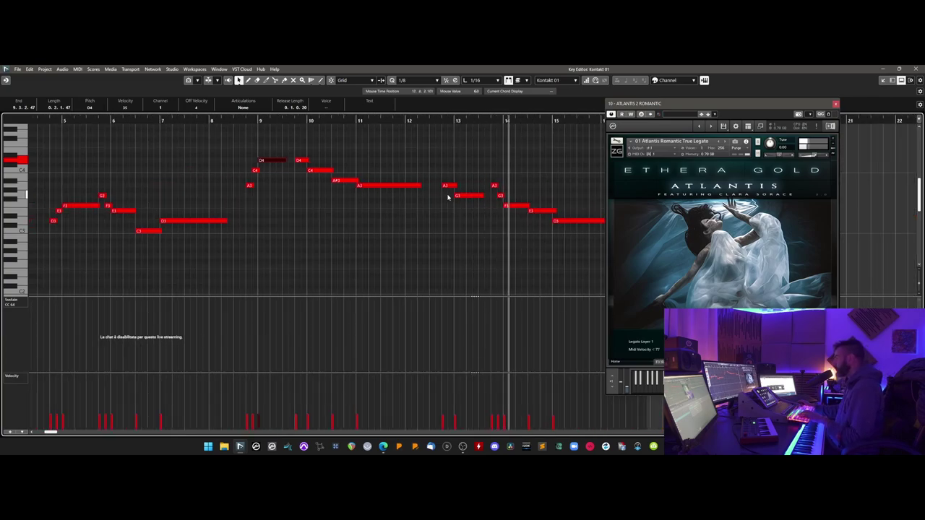
key(g)
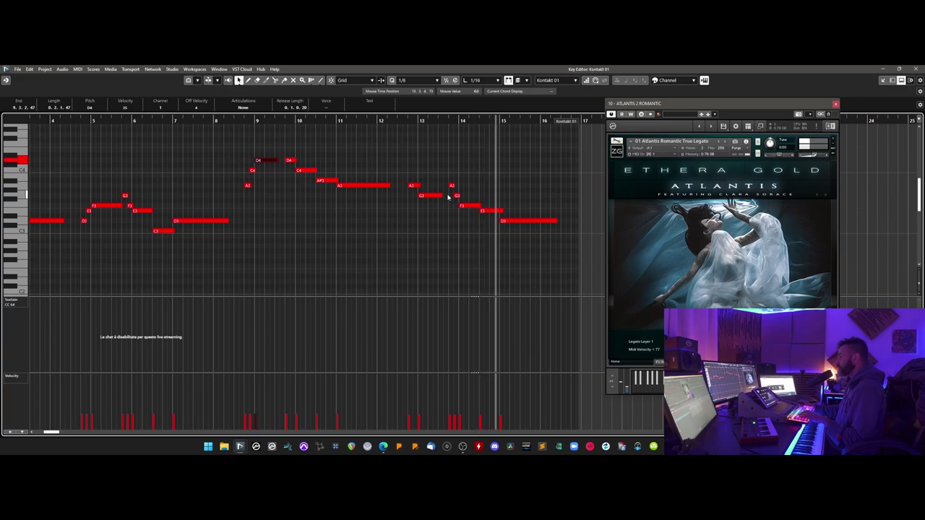
key(g)
key(space)
scroll(448, 198, right, 1)
Return from the Key Editor to the project window and close the ATLANTIS 2 ROMANTIC instrument window
click(892, 81)
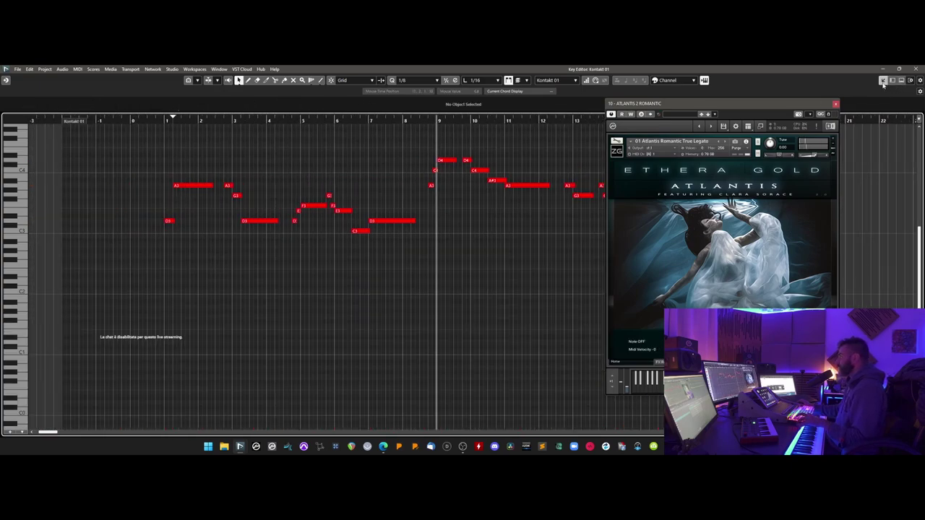
click(882, 82)
click(892, 81)
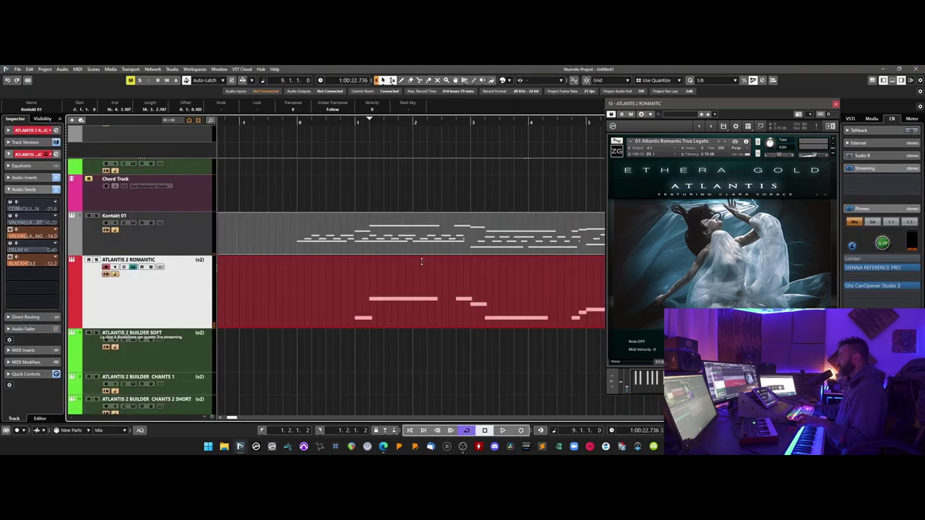
scroll(422, 262, down, 2)
click(736, 105)
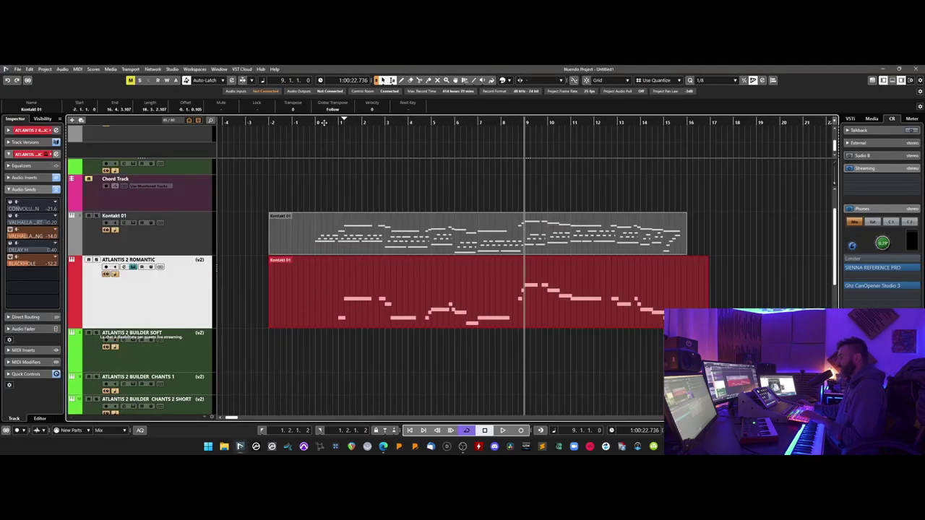
Open the ATLANTIS 2 ROMANTIC melody part in the Key Editor with a Modulation CC 1 controller lane
double_click(336, 290)
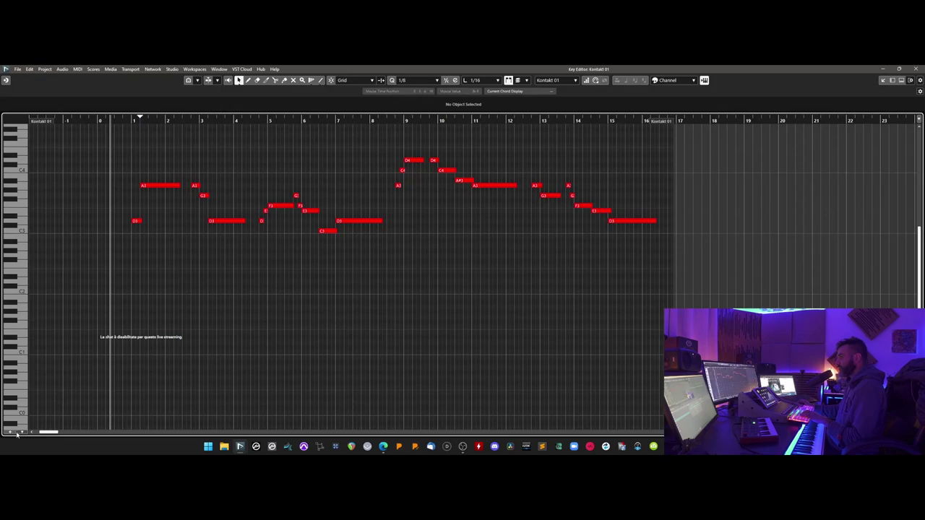
click(17, 434)
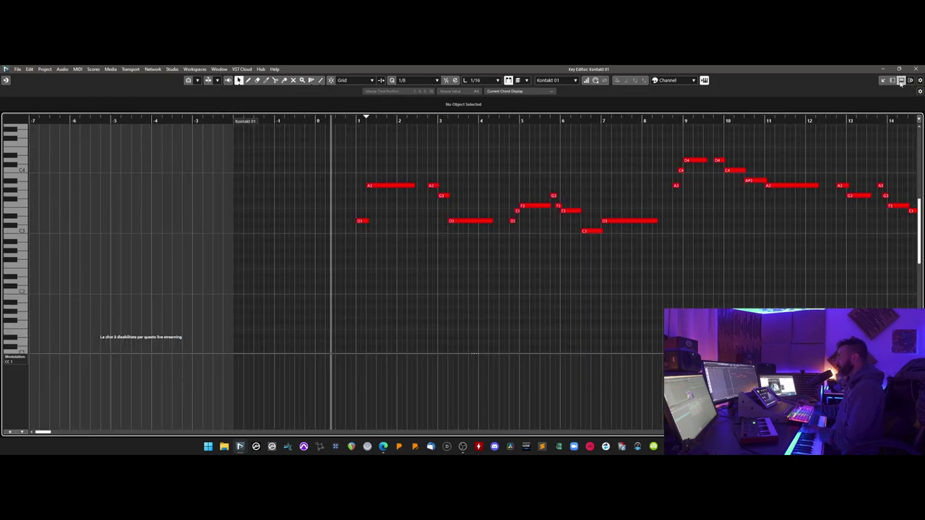
click(901, 82)
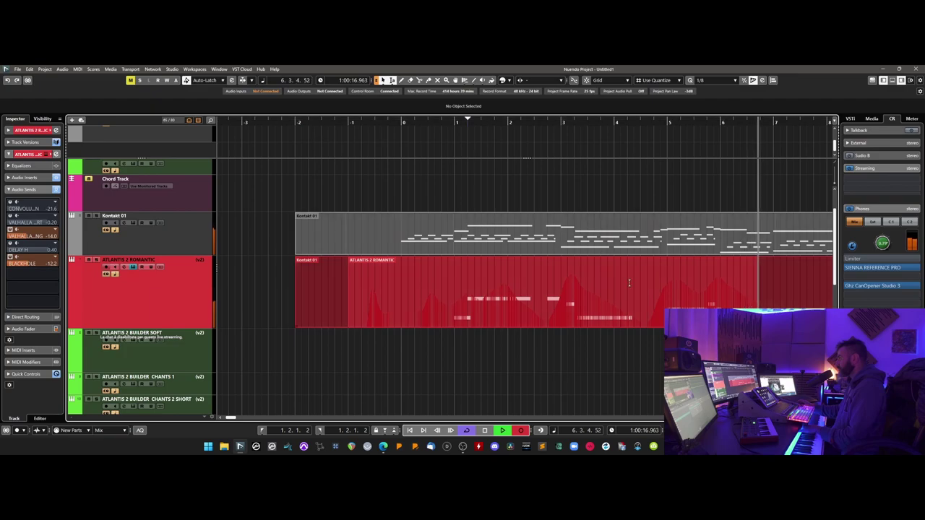
Record a modulation pass over the ATLANTIS 2 ROMANTIC melody and glue the recorded part to the Kontakt 01 part
scroll(629, 283, right, 4)
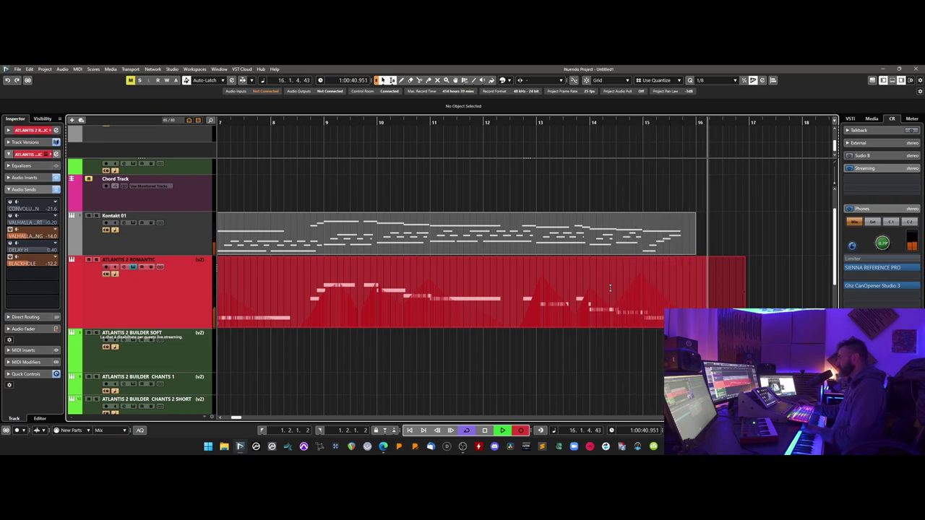
key(space)
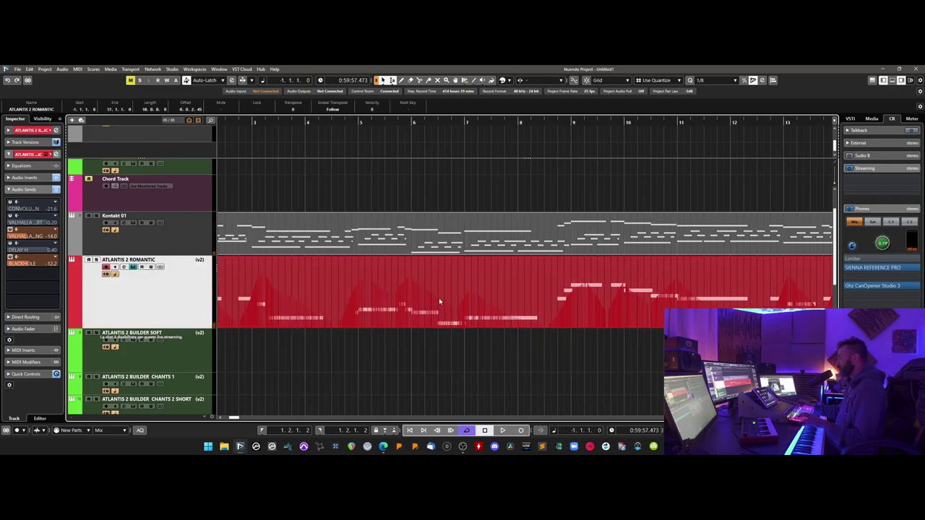
right_click(448, 298)
click(446, 311)
scroll(433, 314, left, 3)
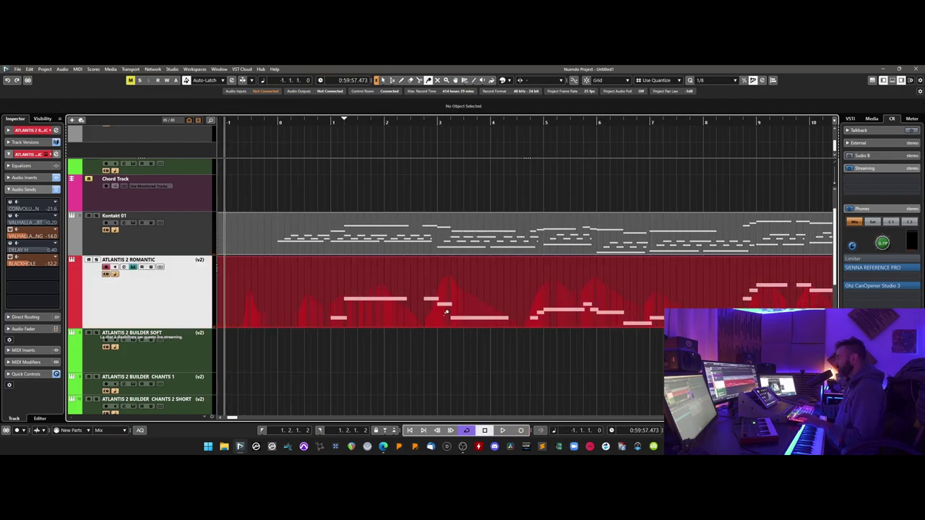
Open the glued part in the Key Editor and redraw the CC 1 curve level before bar 1, rising smoothly towards bar 2
double_click(373, 318)
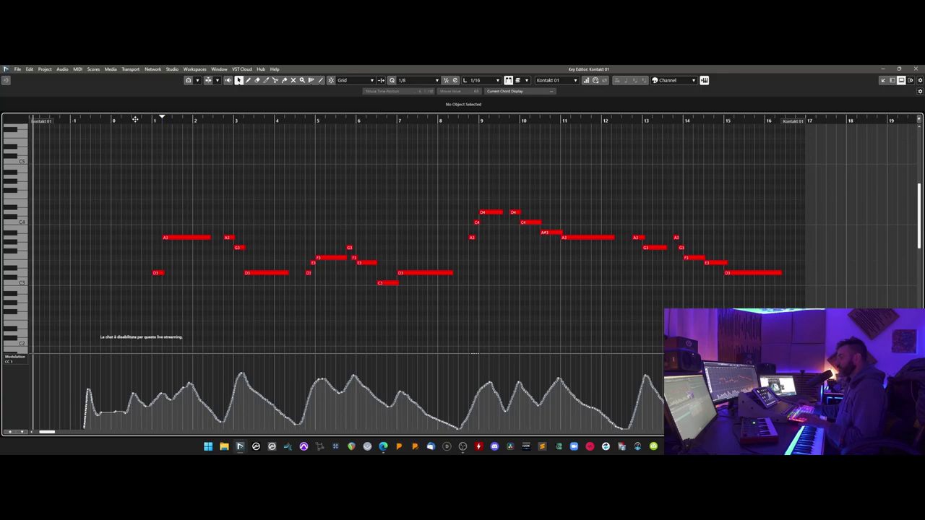
key(h)
right_click(158, 328)
click(164, 315)
mouse_move(131, 413)
mouse_down()
mouse_move(174, 411)
mouse_move(225, 387)
mouse_up()
key(1)
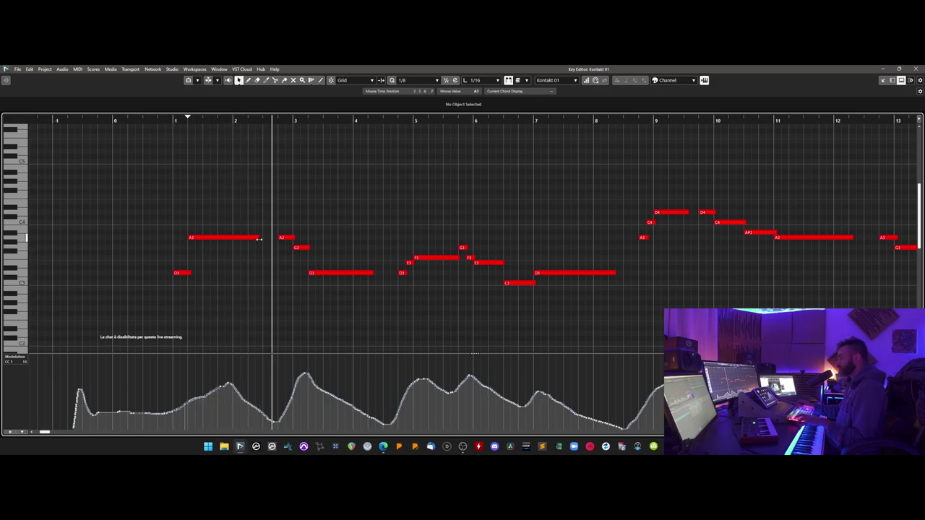
Trim the long A3 in bar 1 to end at about 2.2.3.64 and play the melody with its modulation
click(259, 238)
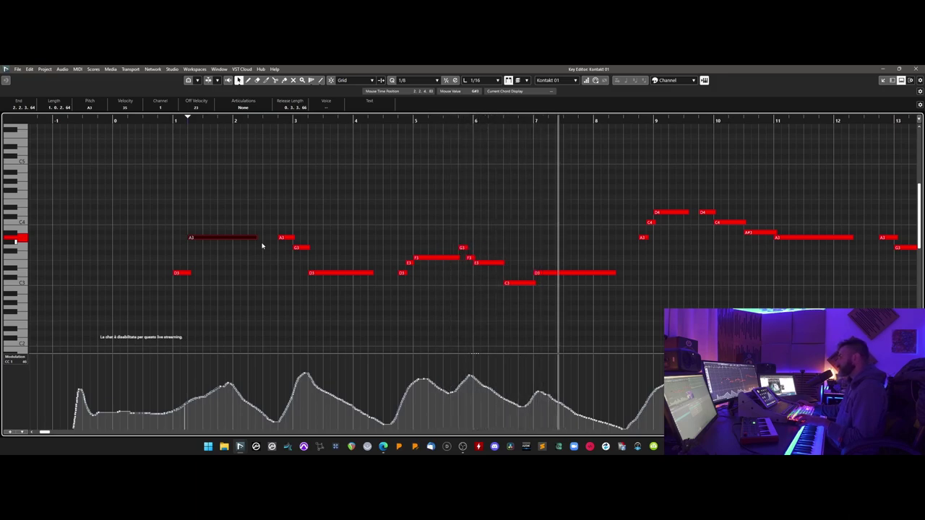
scroll(595, 290, right, 3)
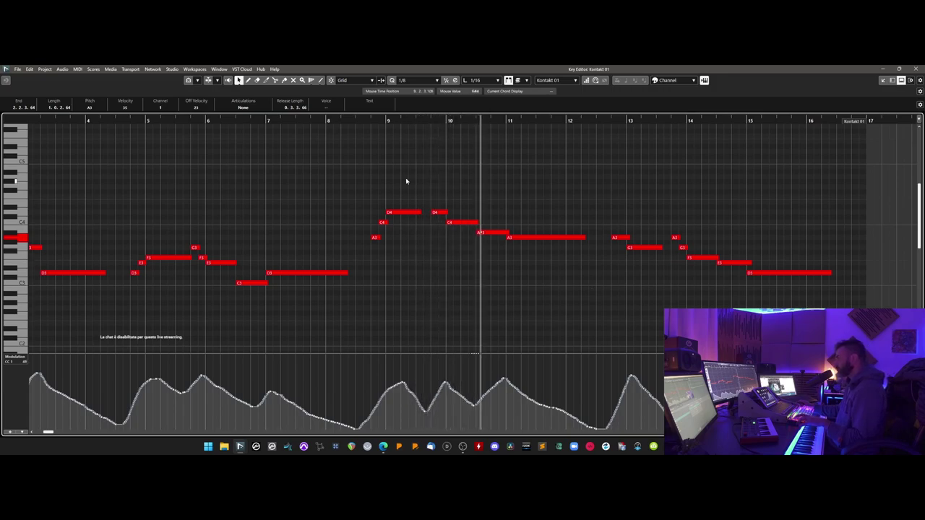
right_click(444, 242)
click(449, 245)
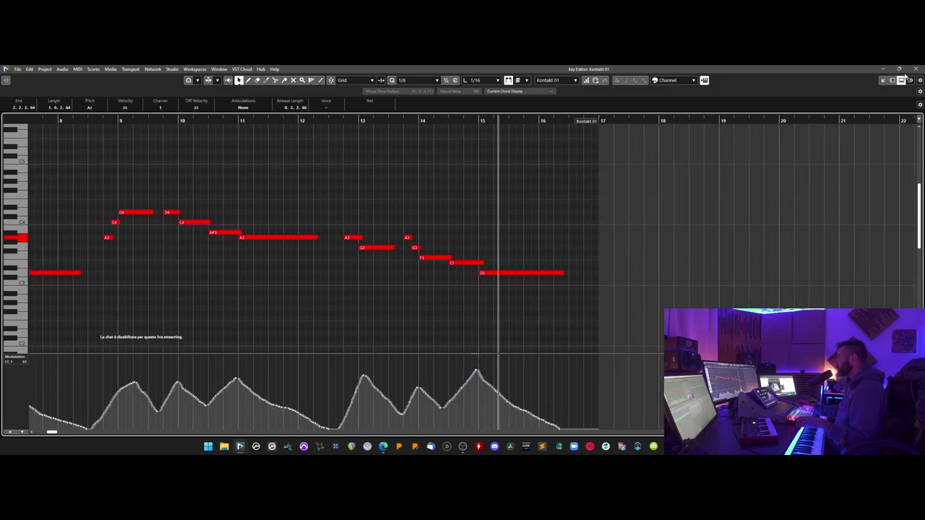
Return to the project window, hide the lower editor and show both Kontakt 01 parts from their beginnings
click(882, 82)
click(891, 81)
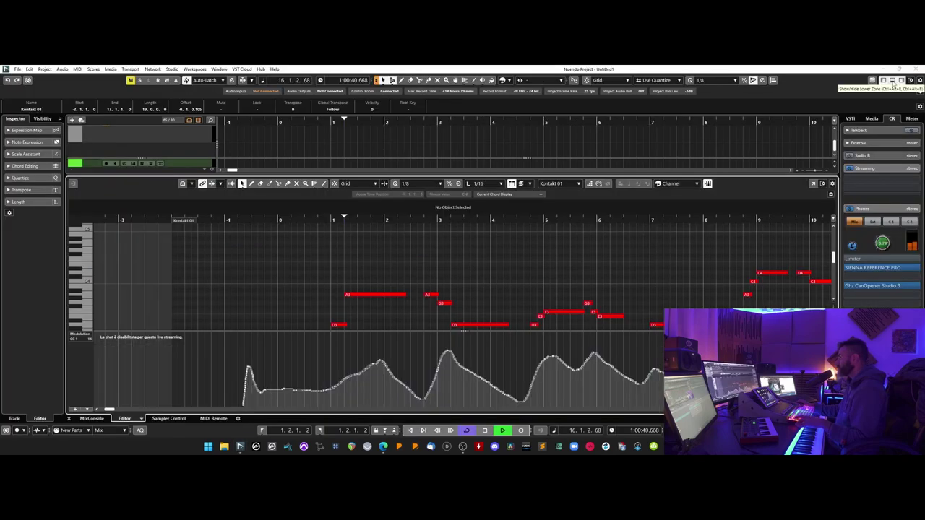
click(892, 80)
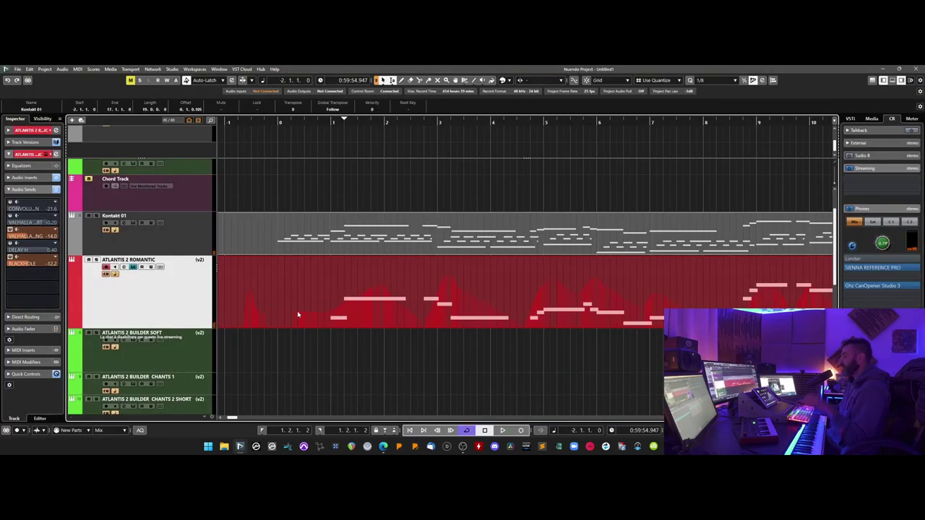
key(g)
key(g)
key(g)
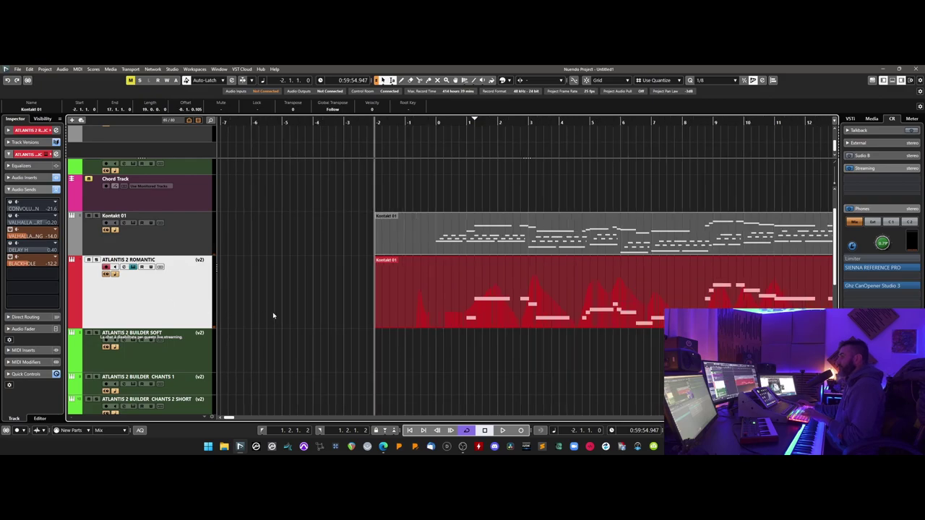
Move the ATLANTIS 2 ATLANTIS LEGATO track directly below the ATLANTIS 2 ROMANTIC track
scroll(357, 363, right, 6)
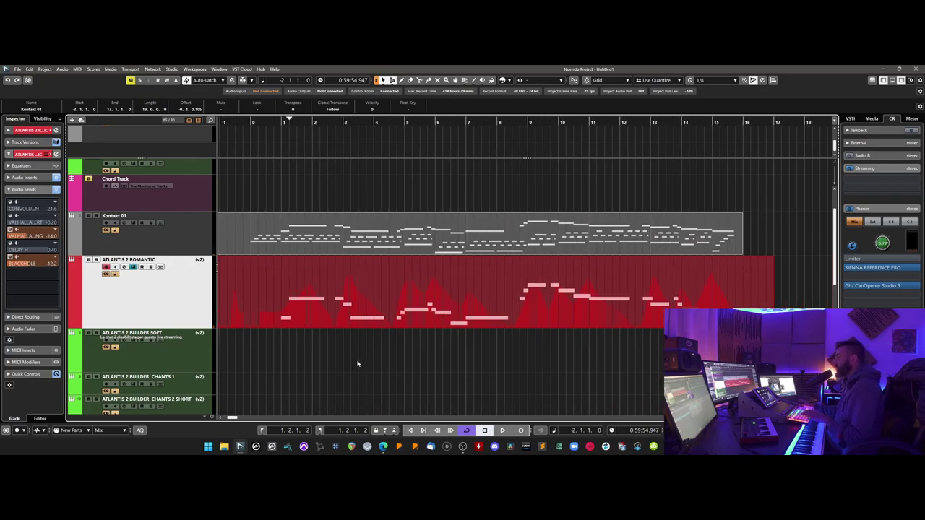
scroll(265, 367, down, 1)
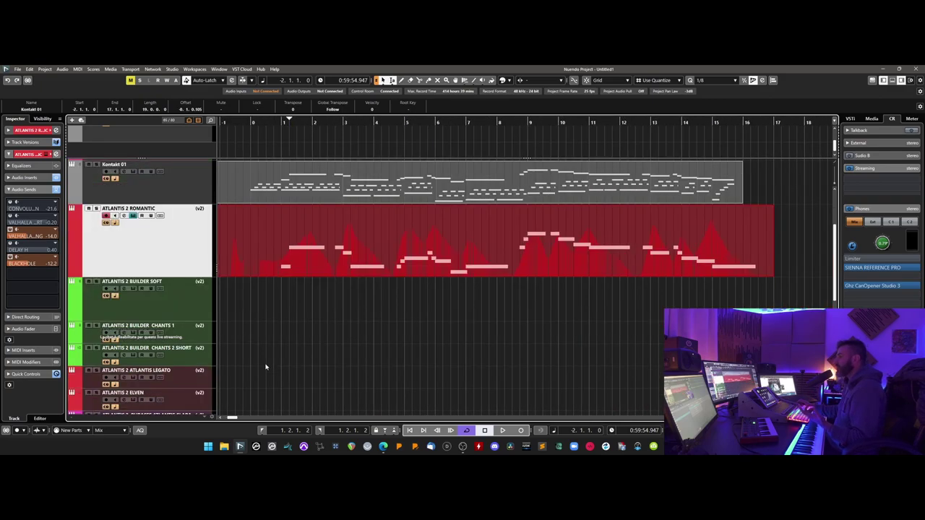
drag(186, 383, 189, 251)
drag(186, 292, 175, 350)
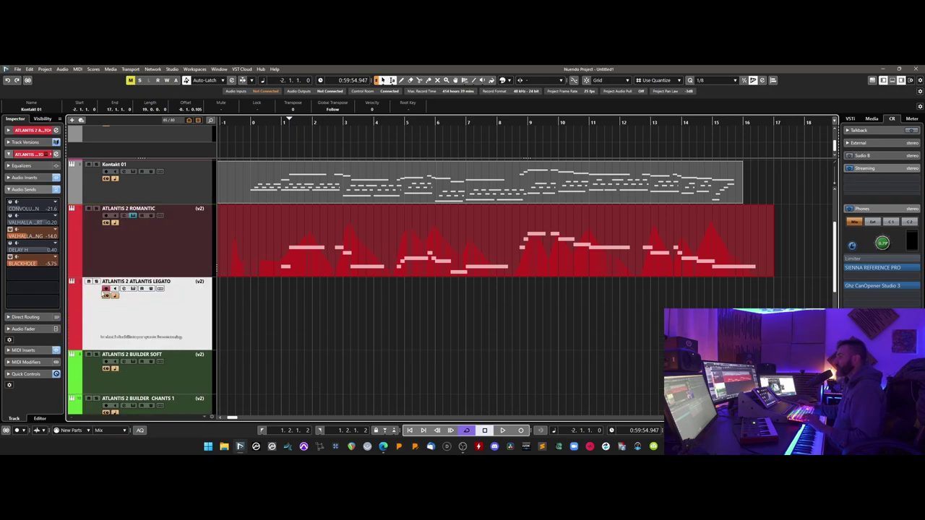
Open the ATLANTIS 2 ATLANTIS LEGATO instrument, review its available vowel and phoneme patches, and close it
click(133, 290)
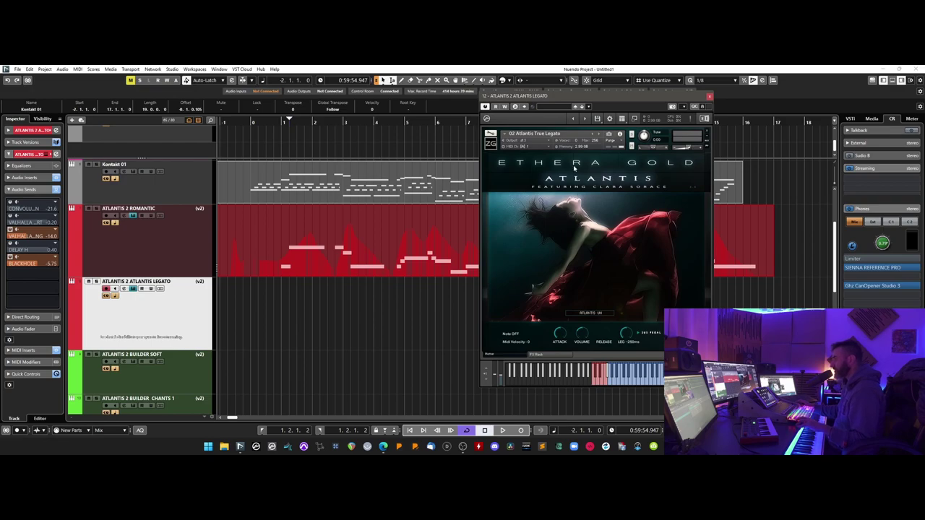
click(592, 313)
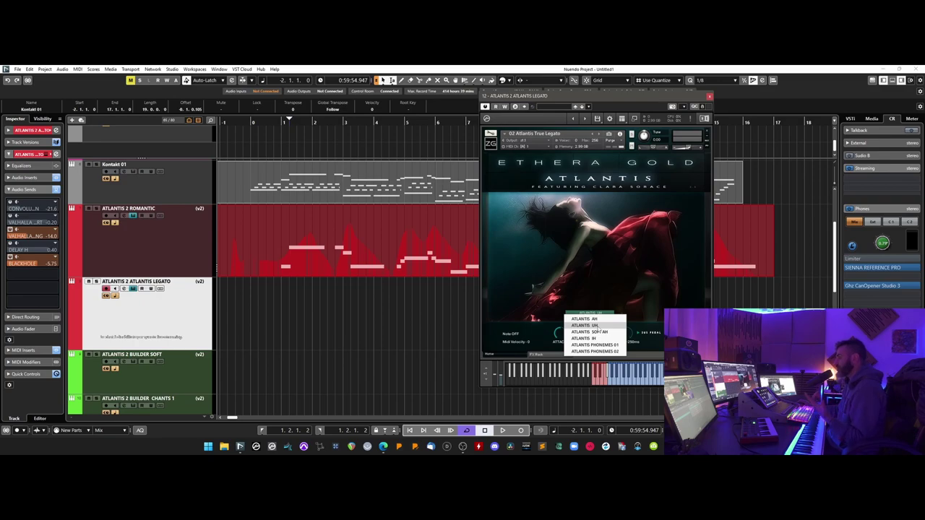
click(672, 268)
click(710, 98)
Copy the ATLANTIS 2 ROMANTIC part onto the ATLANTIS 2 ATLANTIS LEGATO track and play it with the ROMANTIC track muted
drag(303, 273, 302, 298)
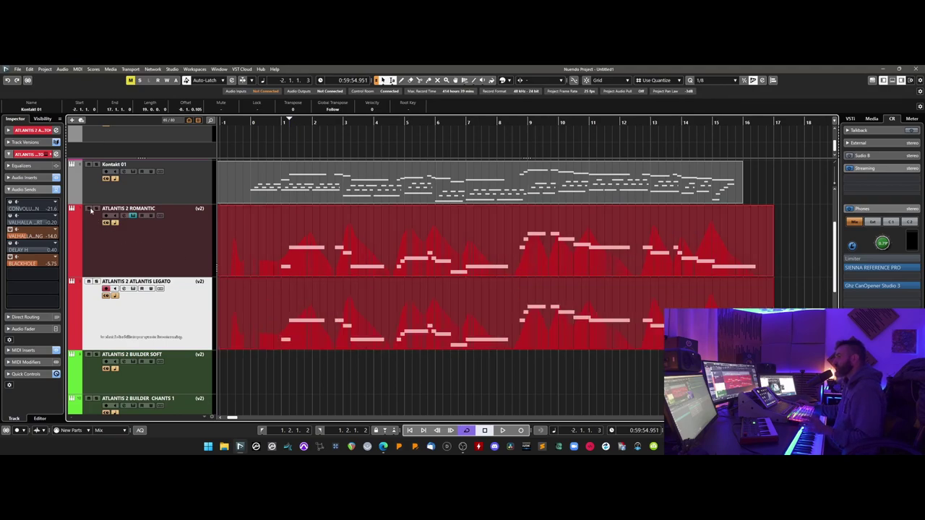
click(88, 209)
key(space)
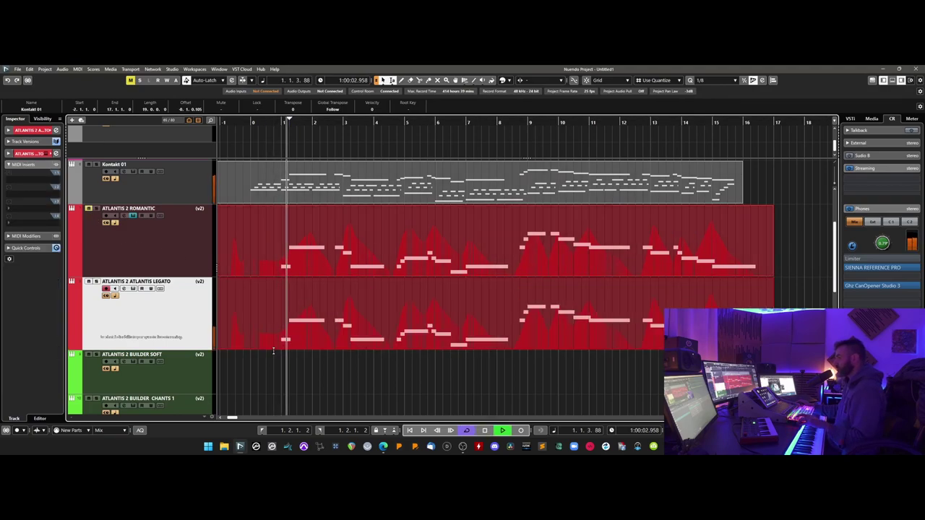
Examine the copied part's notes and its modulation and velocity lanes in the Key Editor, and return to the project window
double_click(342, 343)
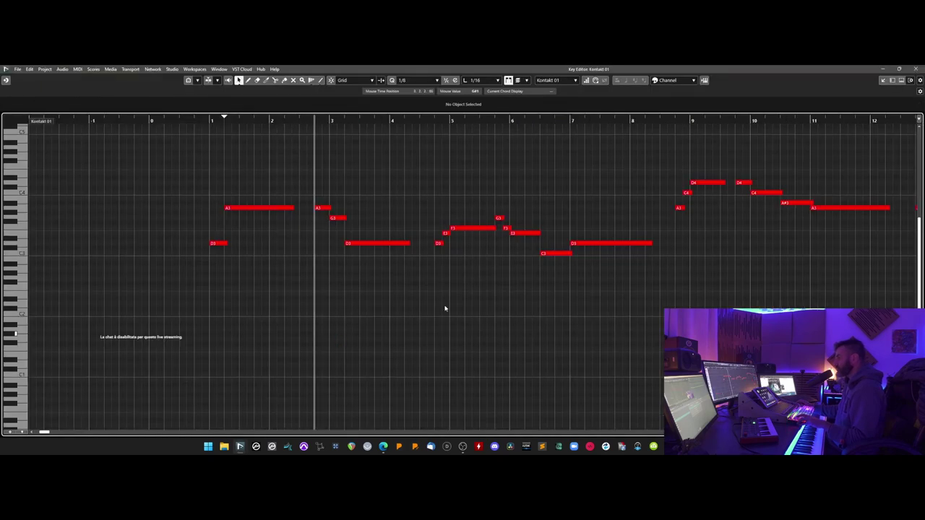
click(901, 80)
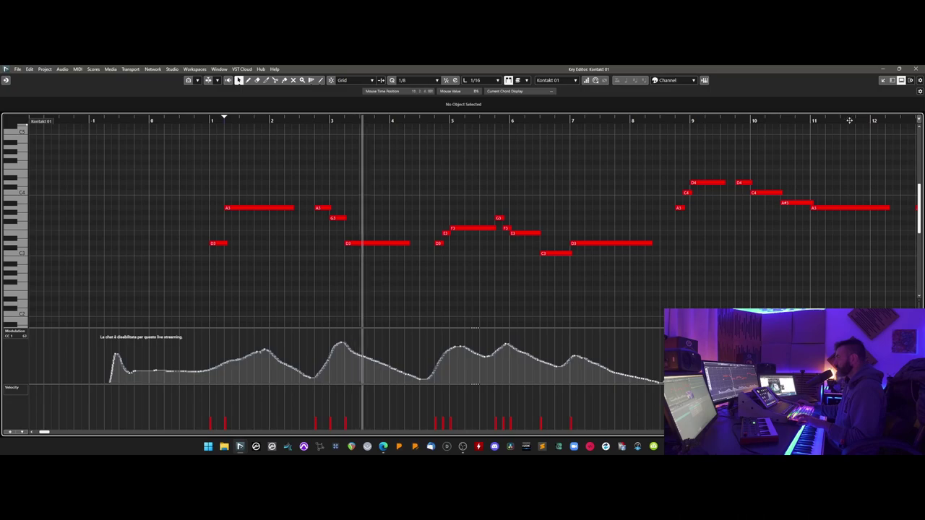
click(901, 80)
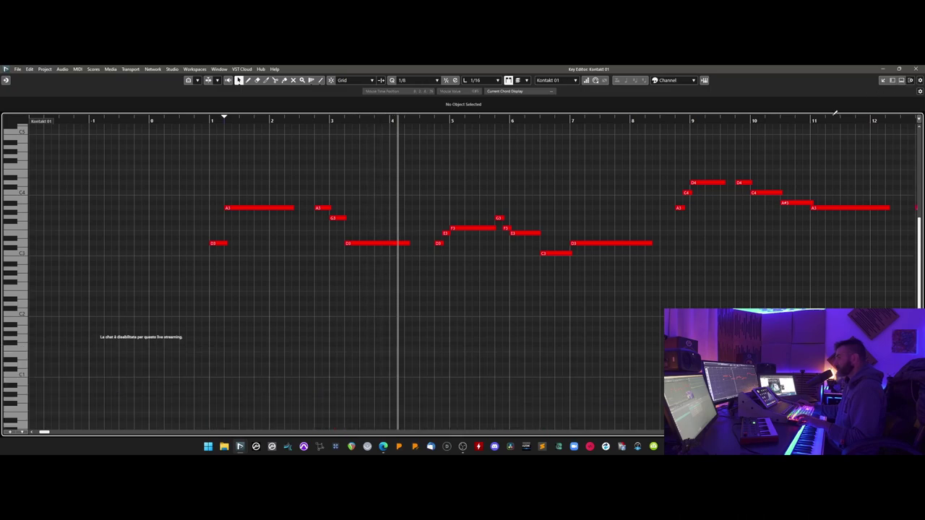
click(901, 80)
click(883, 80)
click(892, 80)
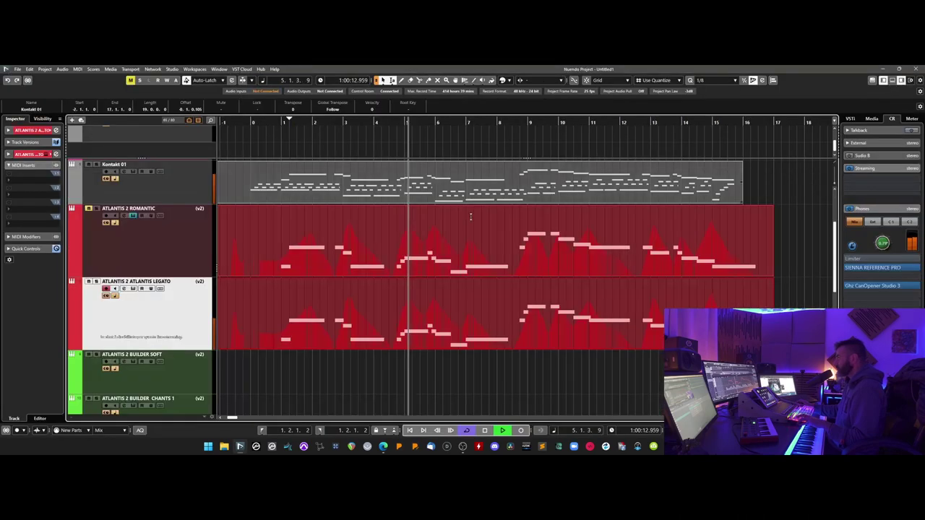
Adjust the ATLANTIS LEGATO levels during playback: active VALHALLA send to -16.1, BLACKHOLE send to -9.30 and track volume to 2.83
click(8, 155)
click(8, 131)
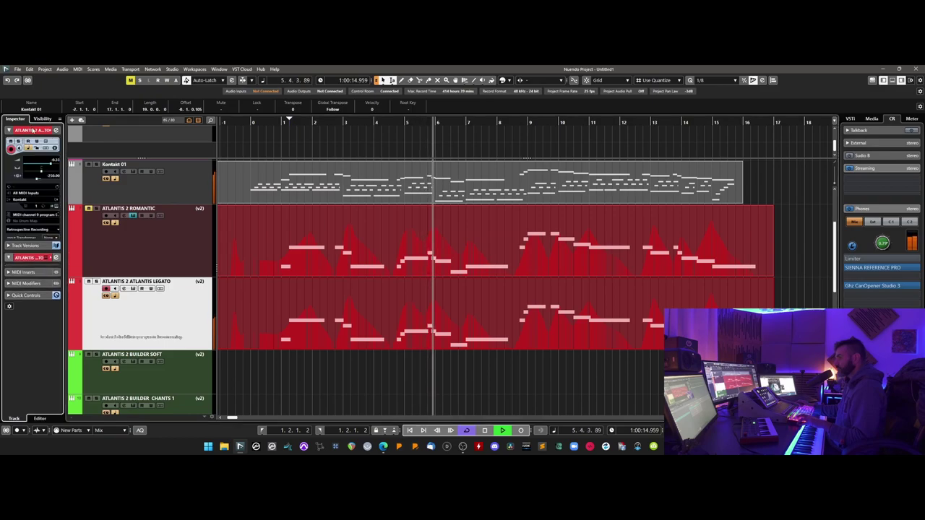
click(26, 263)
click(21, 212)
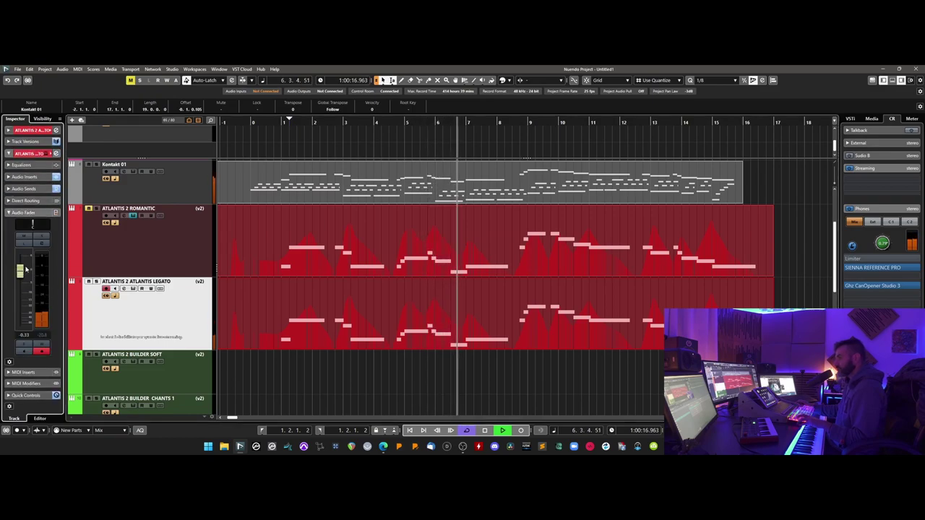
click(21, 189)
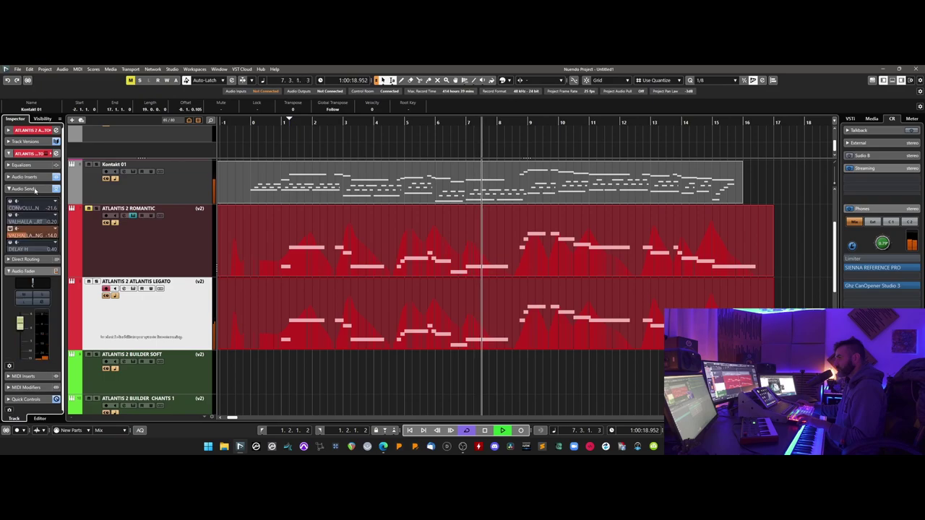
scroll(24, 234, down, 2)
scroll(31, 264, down, 3)
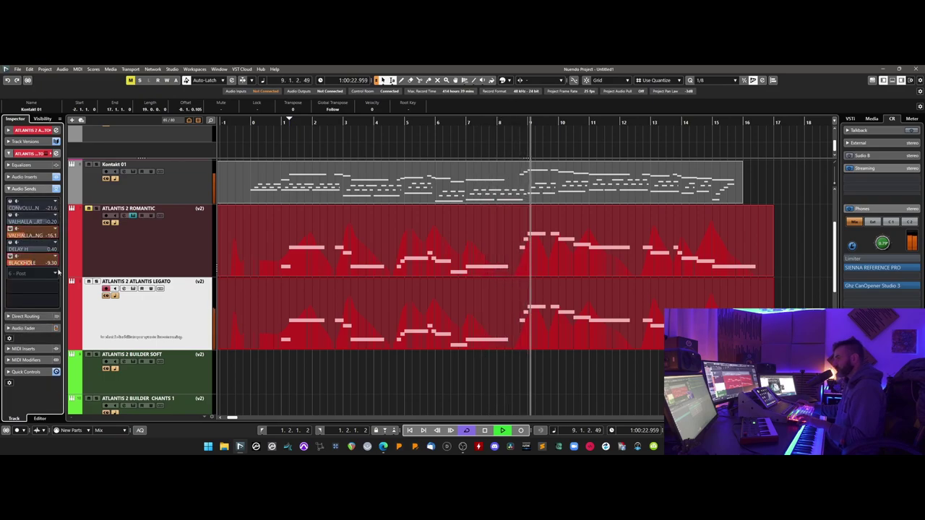
click(37, 131)
Open the ATLANTIS LEGATO instrument, stop playback and place its window clear of the start of the melody
click(133, 289)
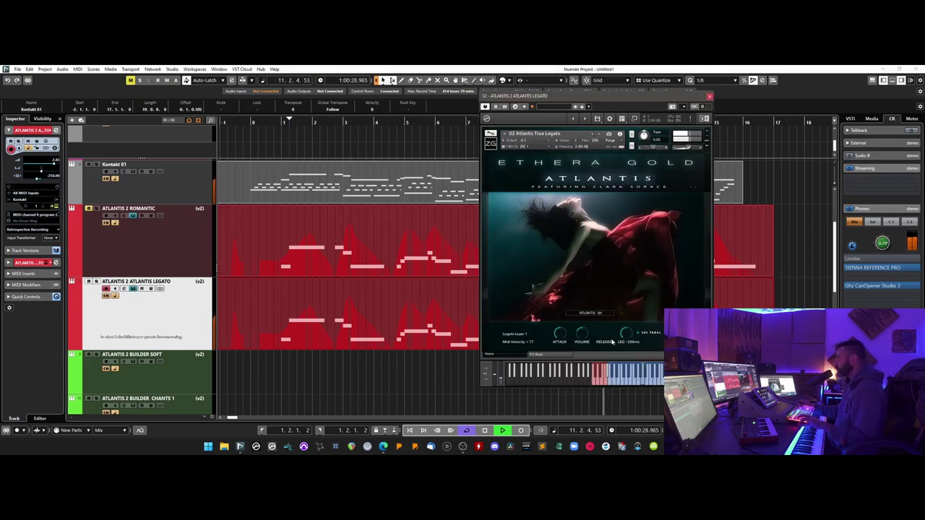
key(space)
drag(563, 97, 606, 97)
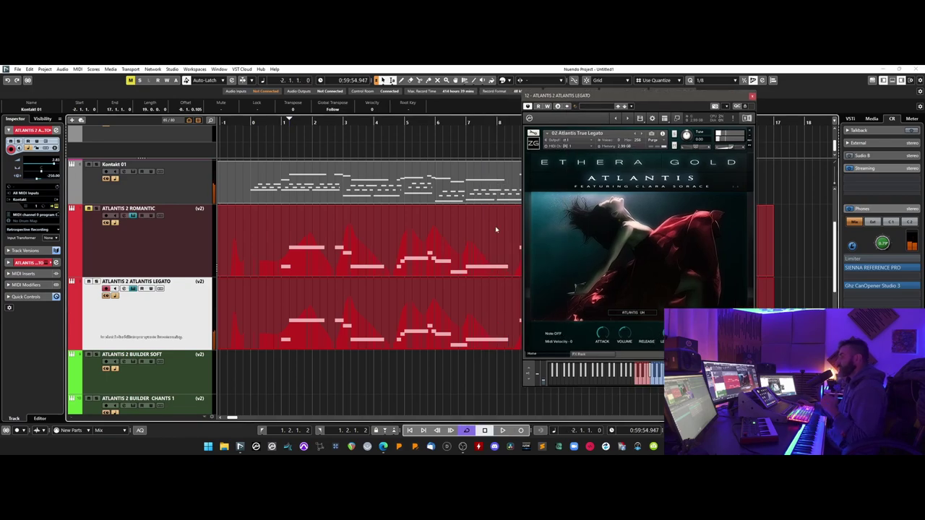
Open the ATLANTIS LEGATO part in the Key Editor and redraw its CC 1 curve before bar 1 as a low, gentle rise
double_click(332, 345)
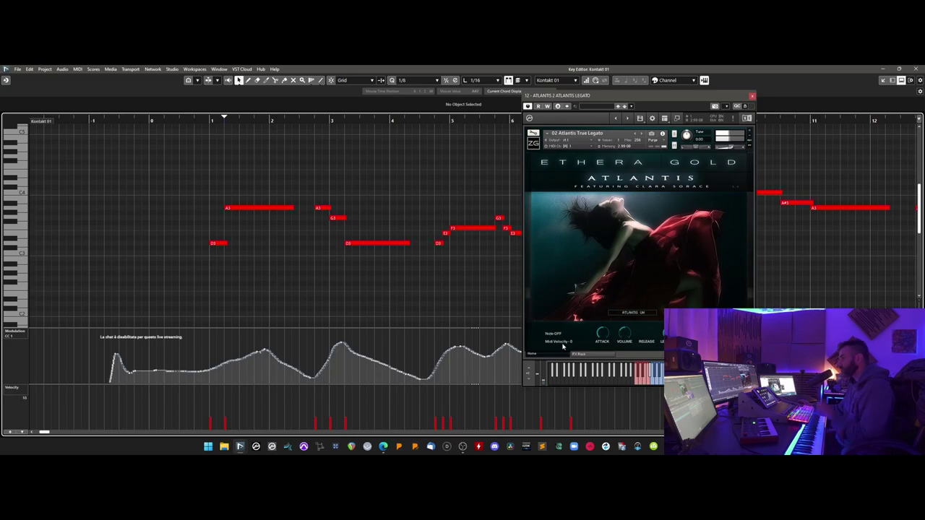
click(258, 268)
drag(105, 376, 205, 371)
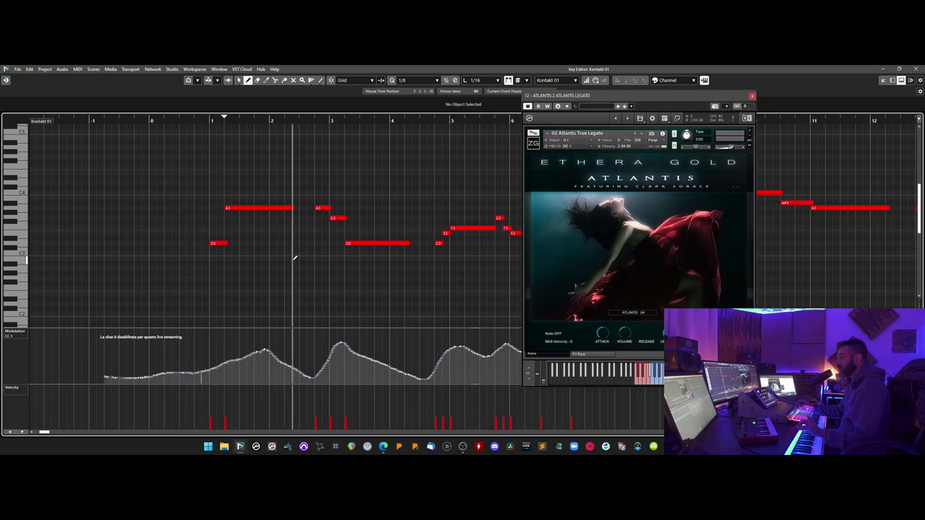
drag(199, 117, 195, 127)
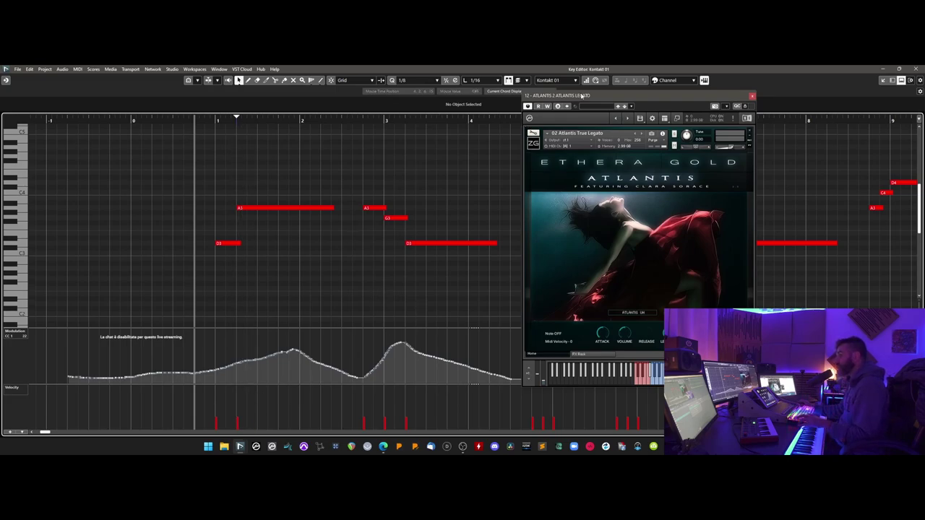
In bar 1, set the D3 velocity to 34 and the long A3 to maximum velocity, and play from before bar 1
drag(579, 96, 649, 97)
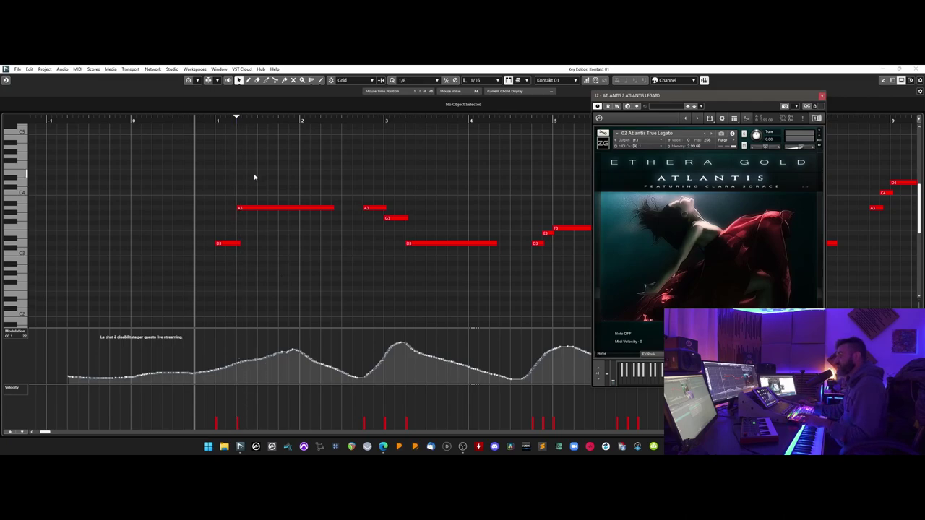
click(268, 208)
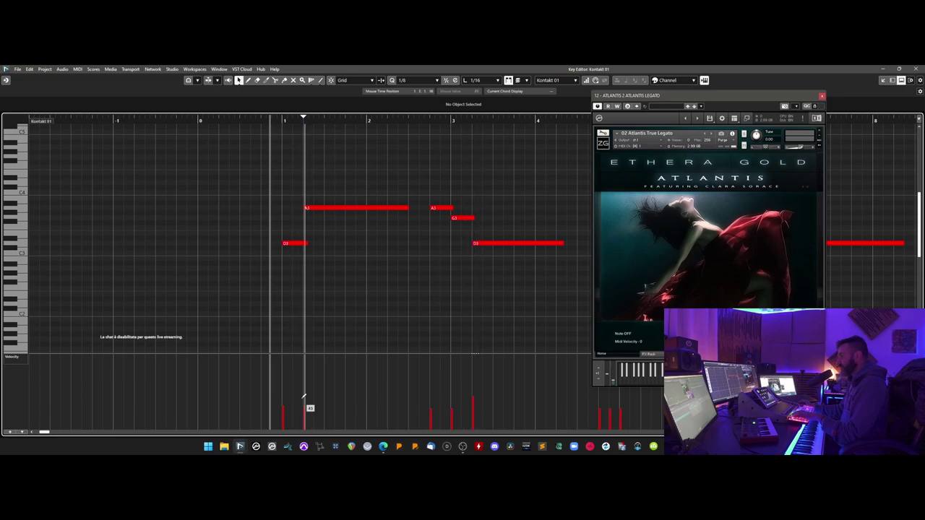
drag(272, 283, 286, 327)
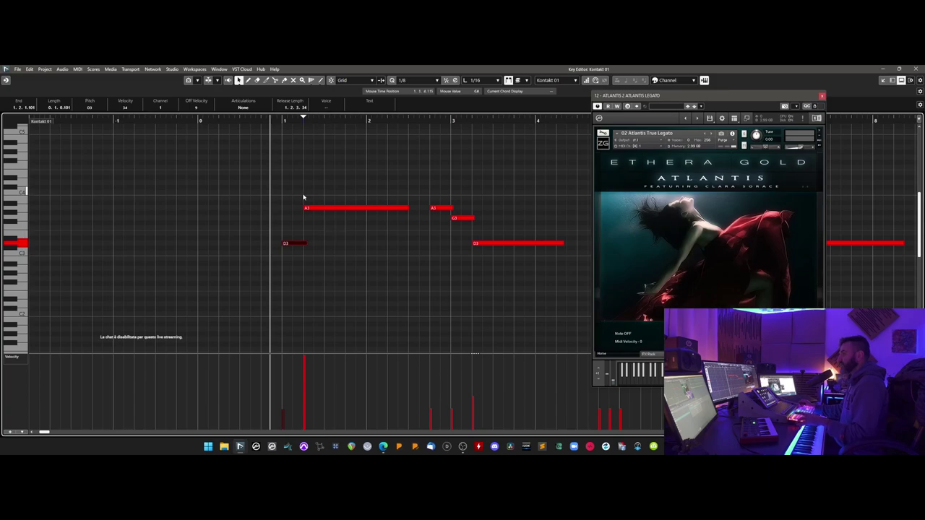
click(239, 118)
key(space)
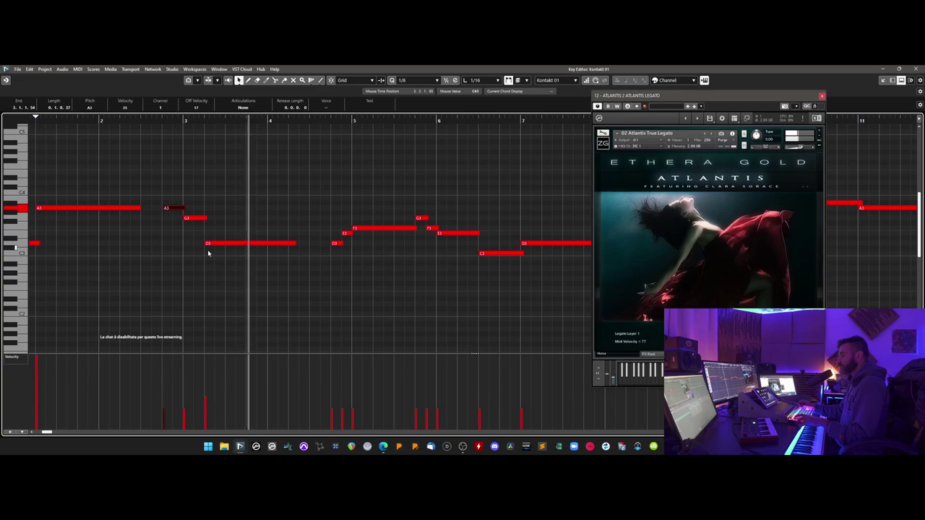
Extend the long D3 in bar 3 to end at 4.3.2.98 and raise its velocity and that of the F3 at bar 5 to maximum
drag(295, 244, 324, 243)
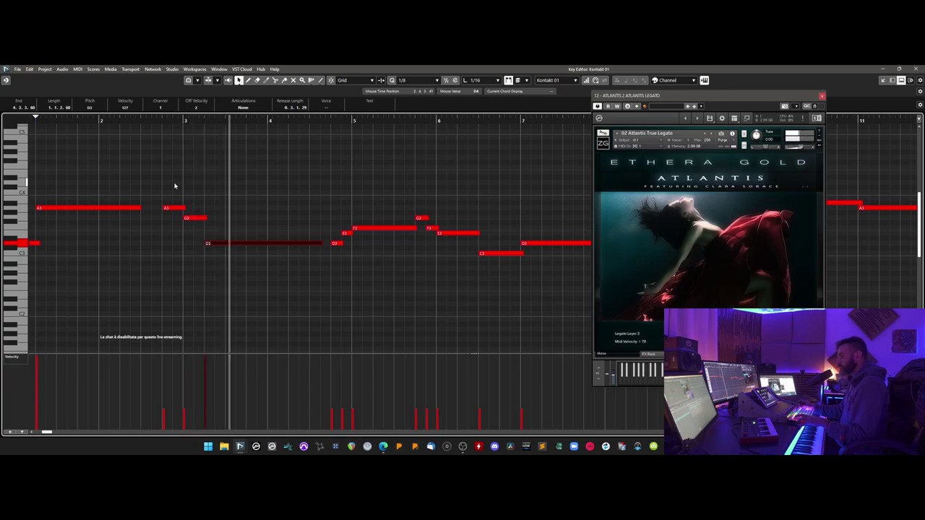
drag(322, 243, 318, 244)
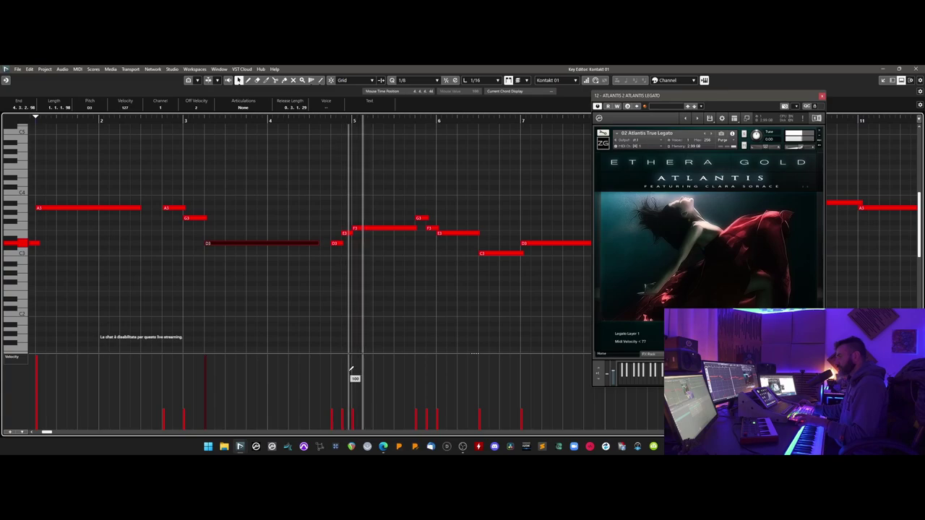
drag(352, 370, 355, 323)
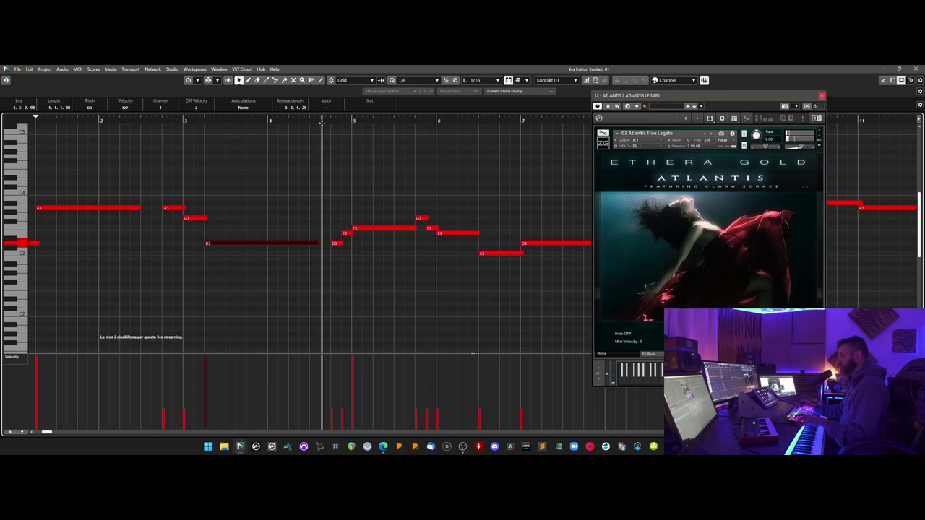
drag(330, 218, 354, 265)
click(334, 244)
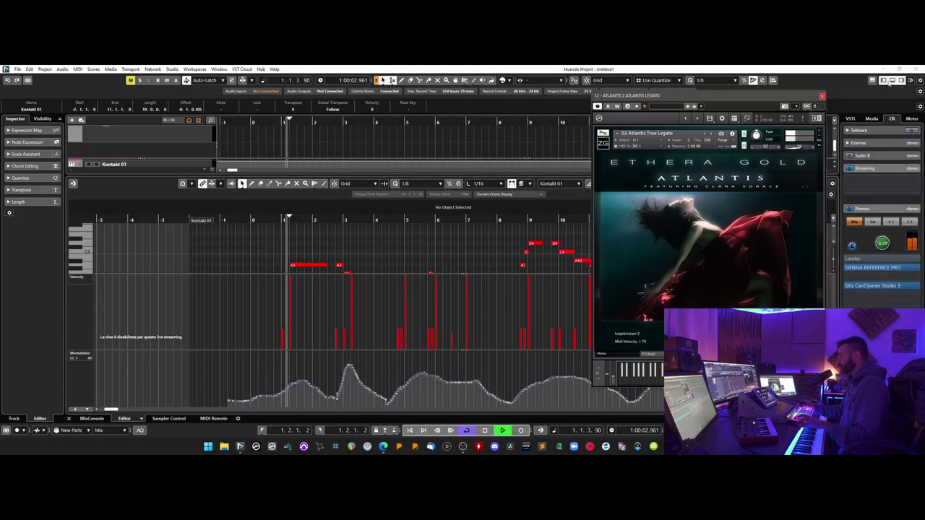
Hide the lower editor, close the instrument window and open the melody part full-length in the Key Editor
click(891, 81)
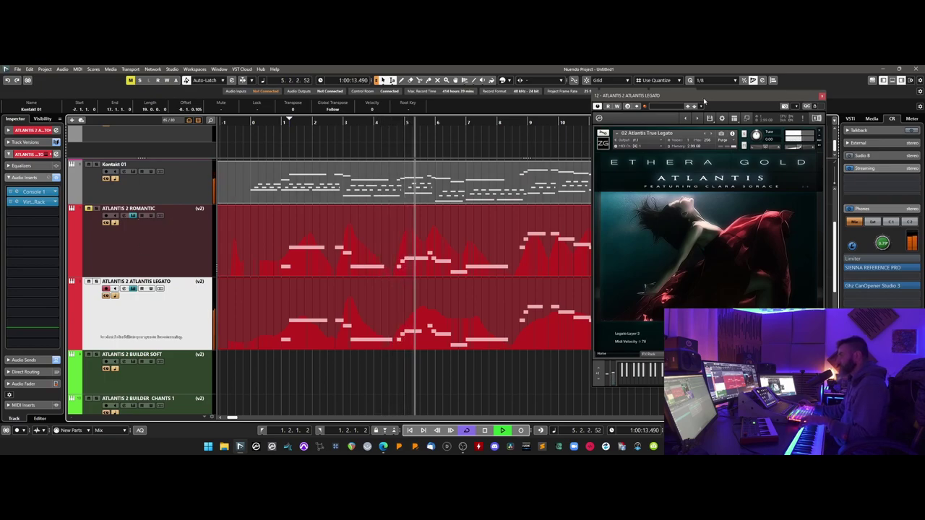
click(821, 96)
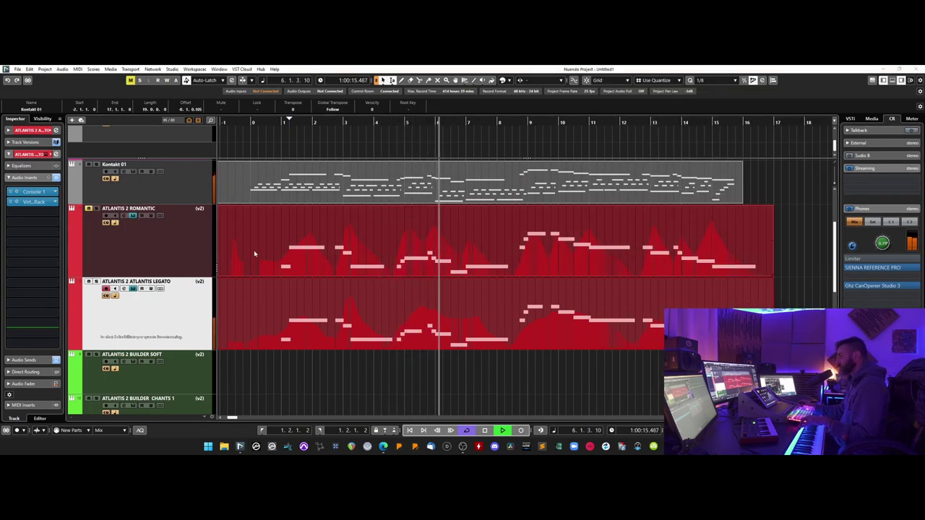
double_click(254, 250)
scroll(375, 308, left, 2)
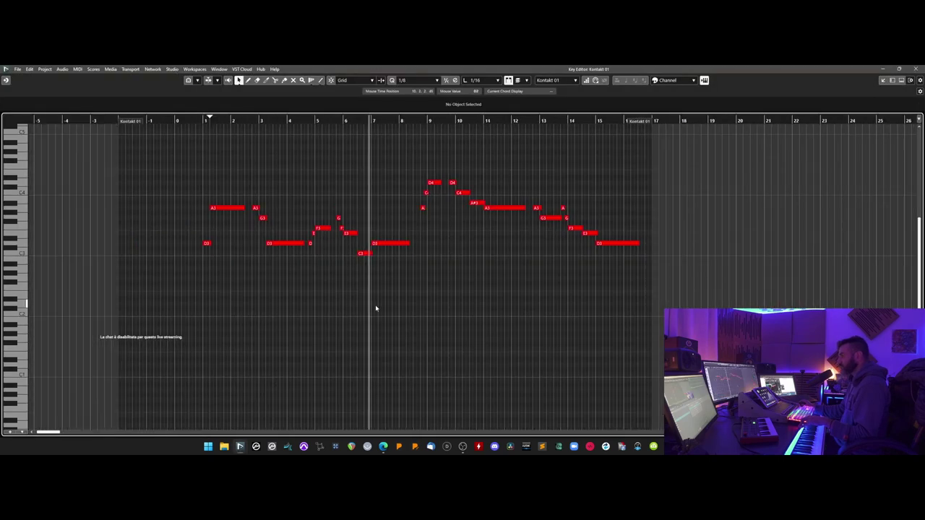
Show the melody's velocity lane and play the passage from just before bar 1
click(10, 432)
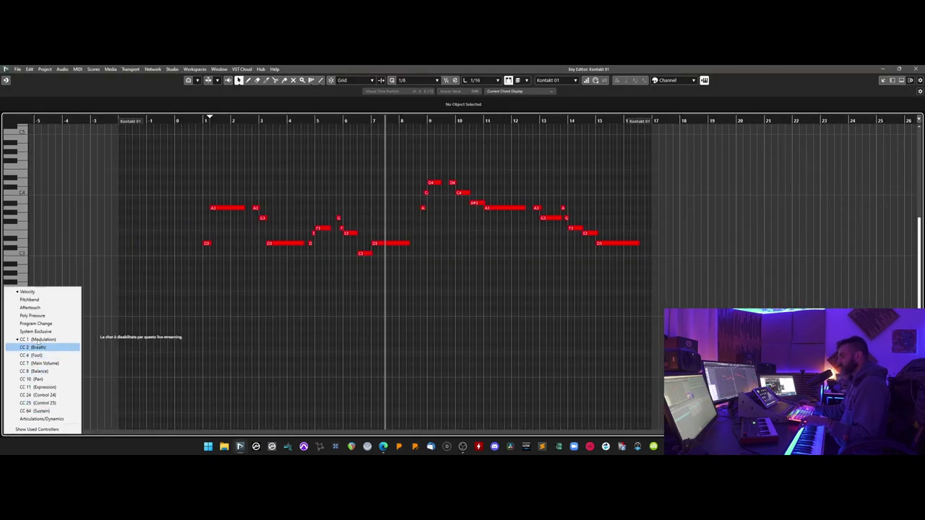
click(37, 293)
drag(177, 120, 195, 137)
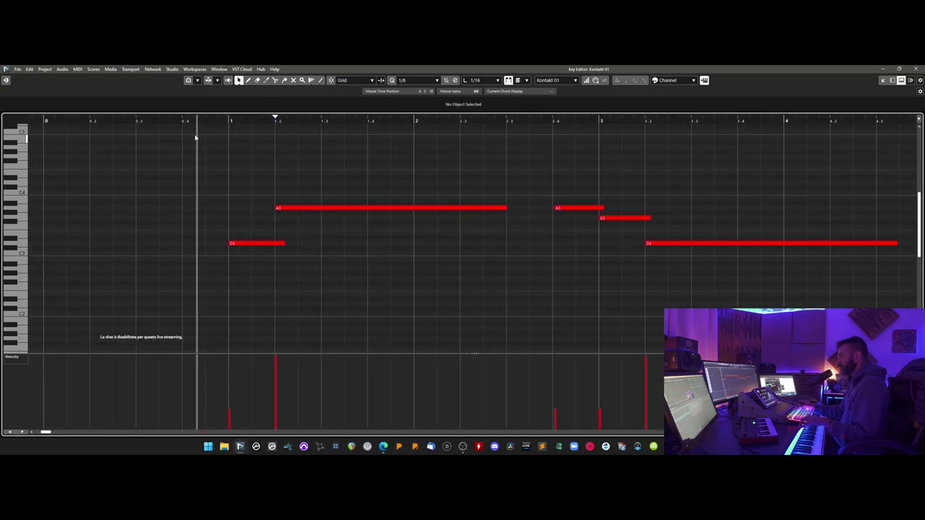
scroll(377, 270, down, 5)
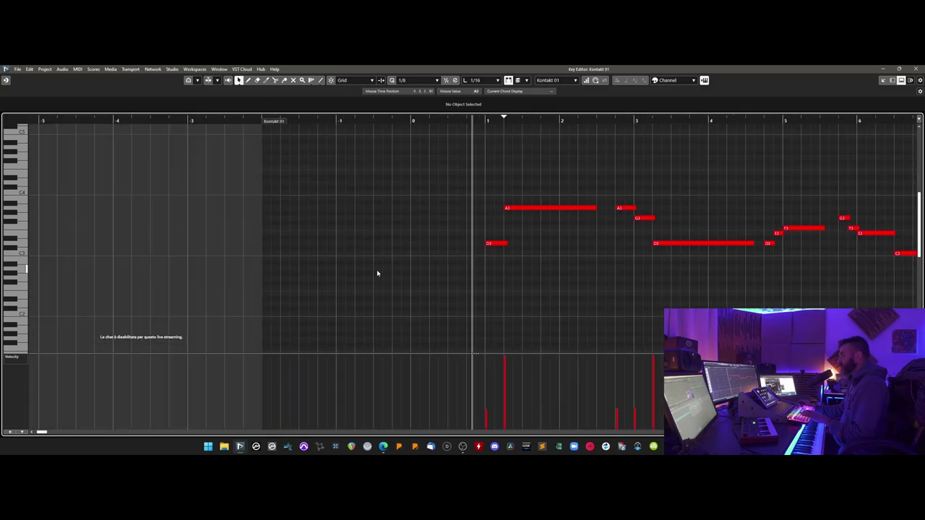
right_click(368, 270)
key(space)
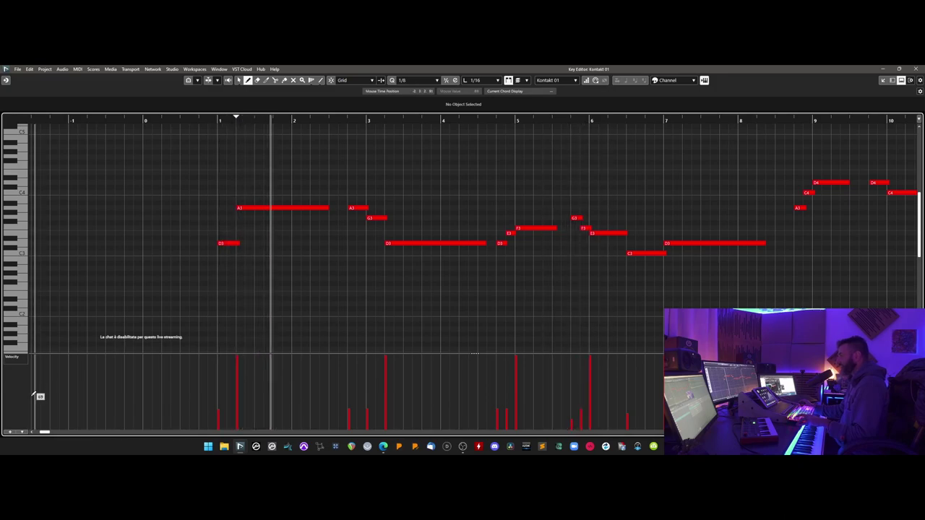
Add a CC 1 (Modulation) lane below the velocity lane and redraw the curve low from mid-bar 4 to just after bar 5
click(12, 356)
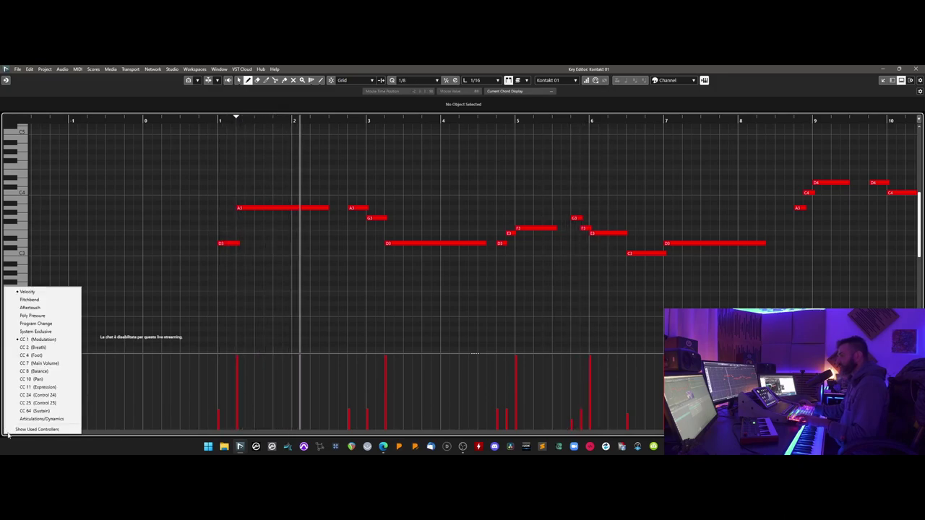
click(50, 388)
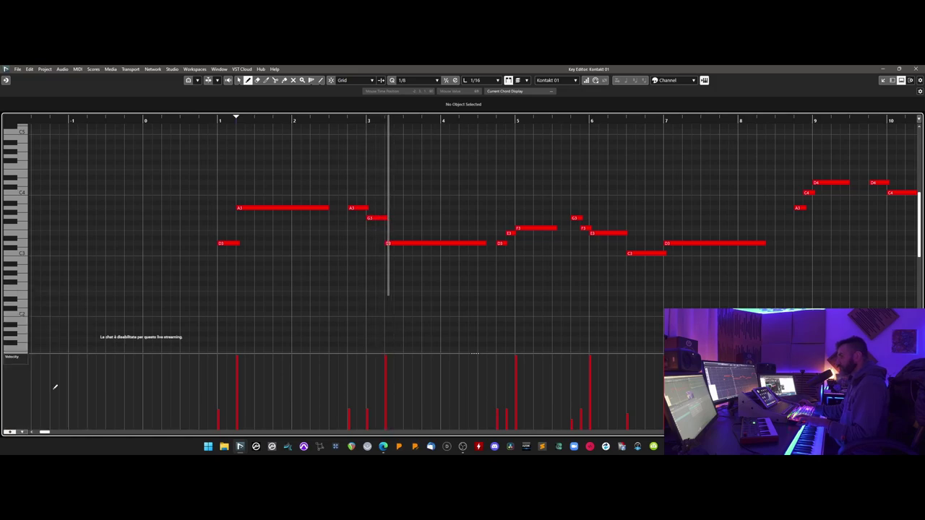
click(15, 379)
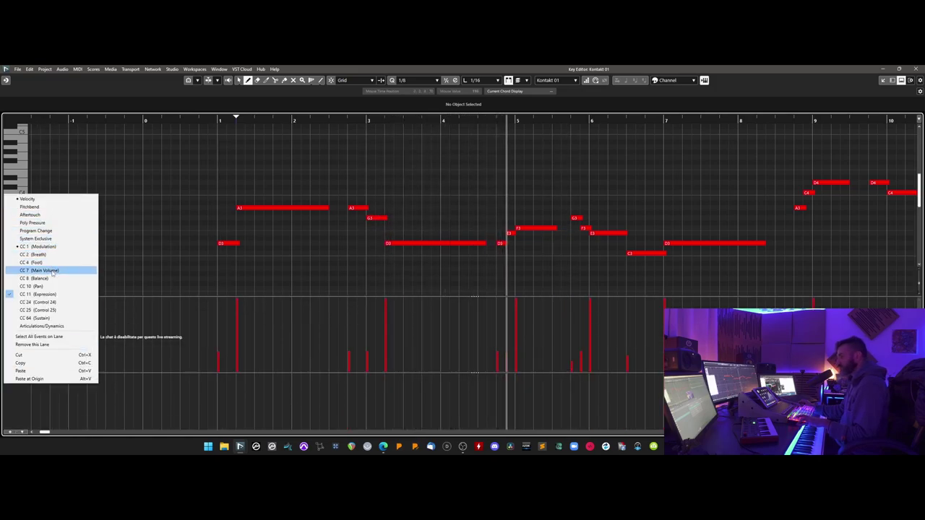
click(51, 248)
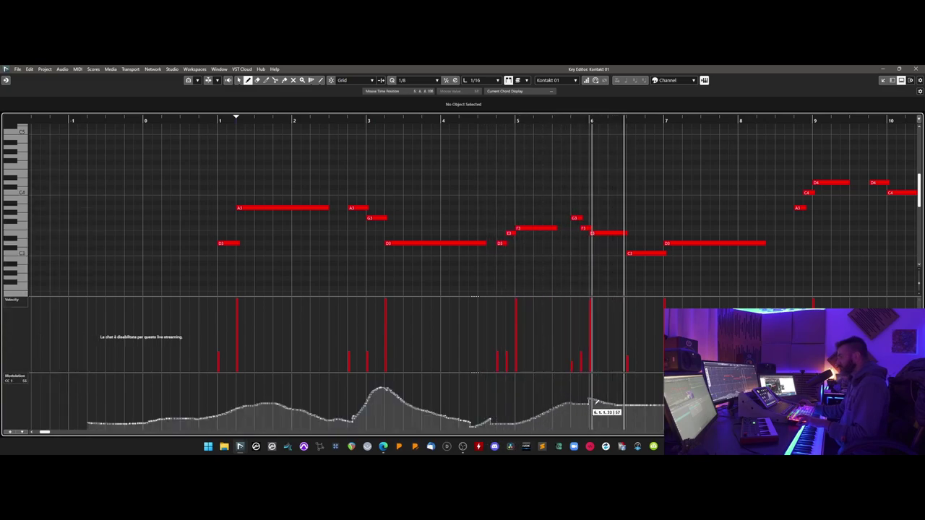
drag(473, 423, 534, 428)
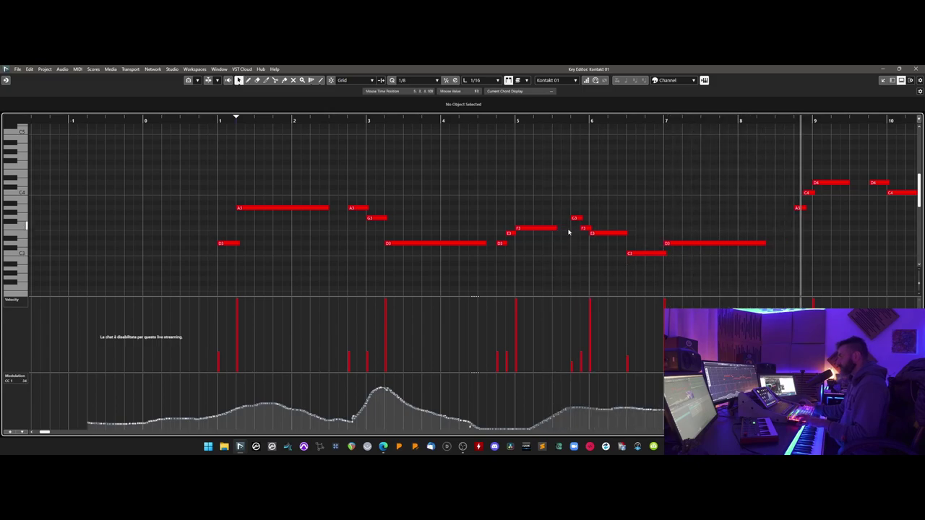
Extend the D4 at bar 9 to end at 9.3.1.36 and draw a modulation dip in the gap before bar 10
scroll(673, 213, right, 4)
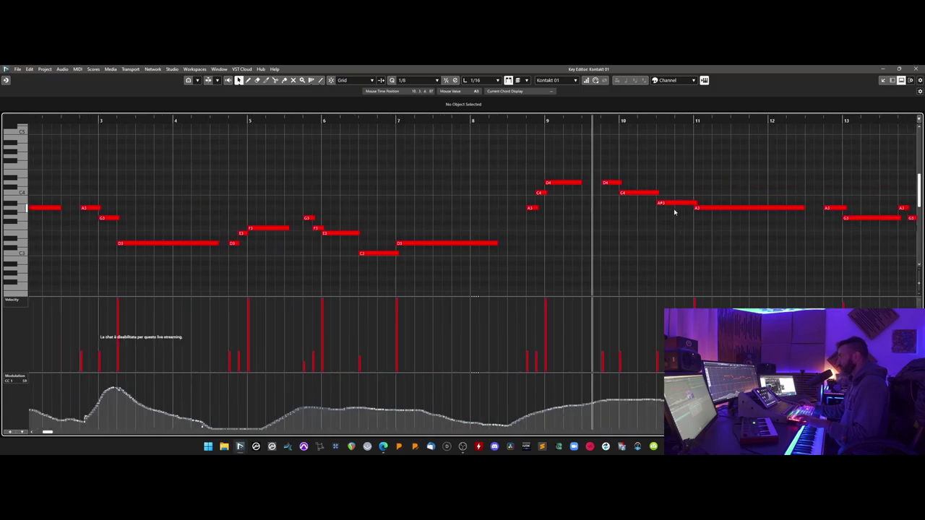
drag(492, 183, 492, 183)
right_click(508, 233)
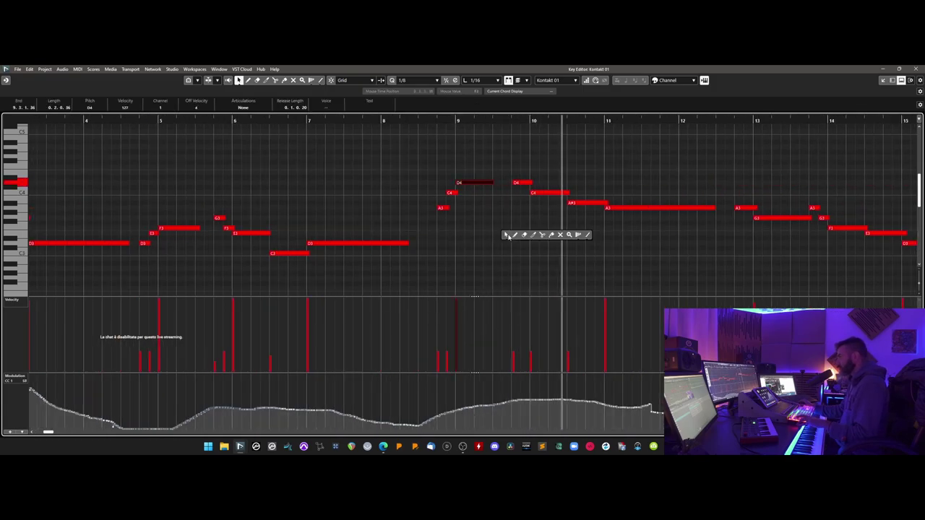
click(515, 233)
mouse_move(511, 425)
mouse_down()
mouse_move(496, 406)
mouse_move(512, 427)
mouse_move(597, 403)
mouse_up()
key(space)
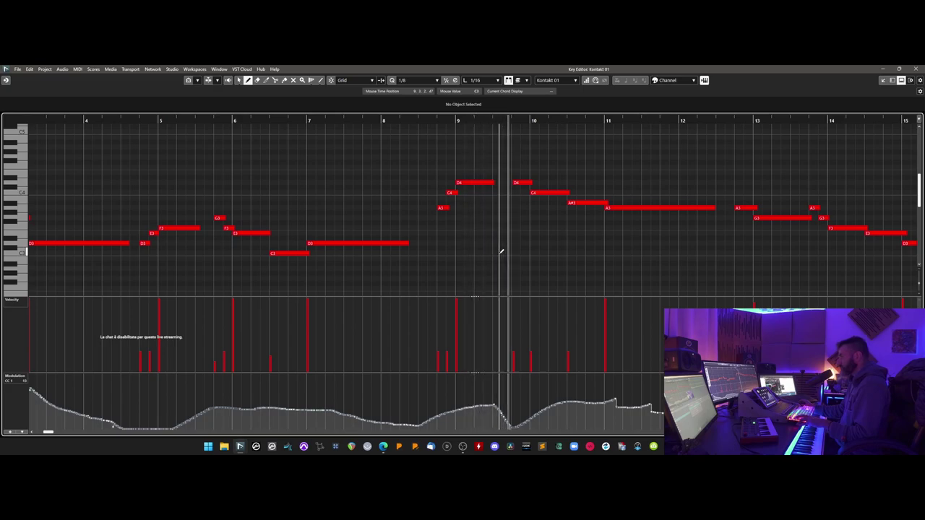
Redraw the modulation curve from bar 9 to past bar 11 with smoother, rounded swells around the dip before bar 10
mouse_move(472, 403)
mouse_down()
mouse_move(508, 420)
mouse_move(582, 404)
mouse_move(663, 414)
mouse_up()
right_click(564, 218)
click(567, 222)
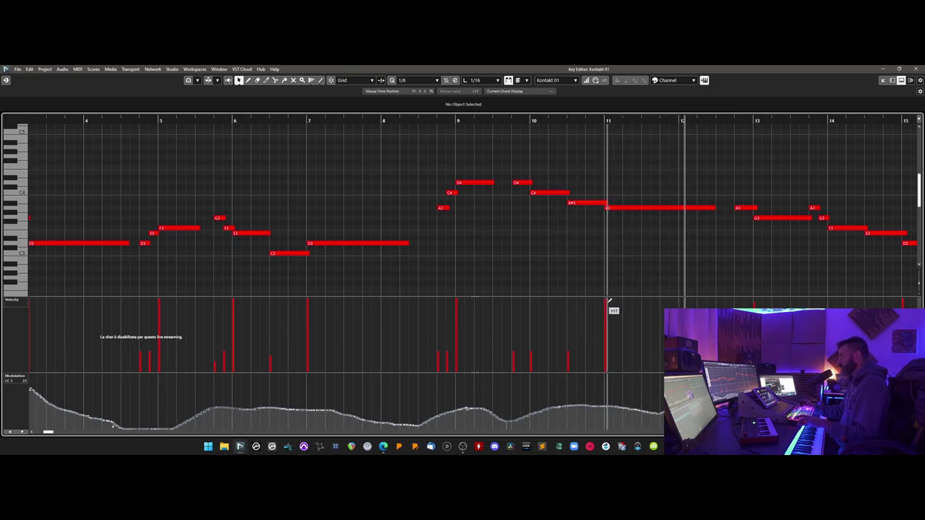
right_click(640, 250)
click(648, 251)
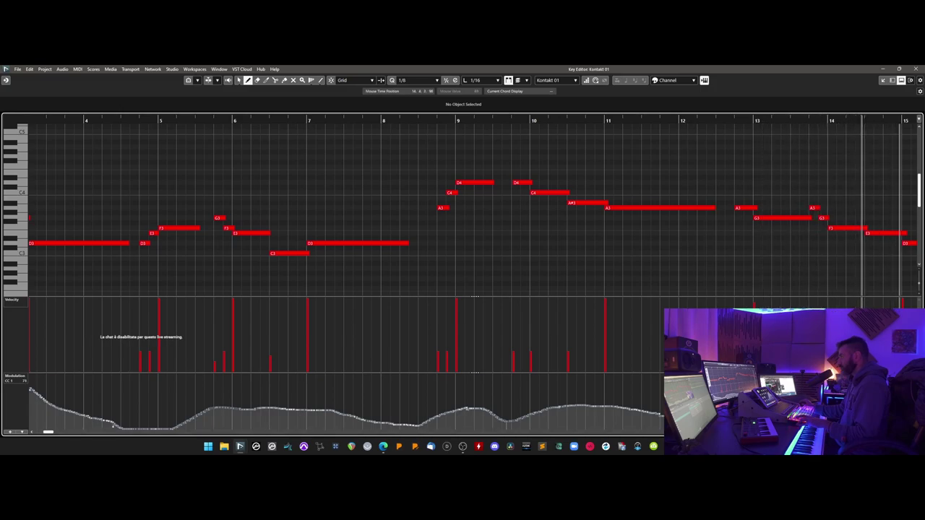
right_click(570, 212)
click(572, 214)
key(g)
key(g)
key(g)
scroll(462, 246, left, 5)
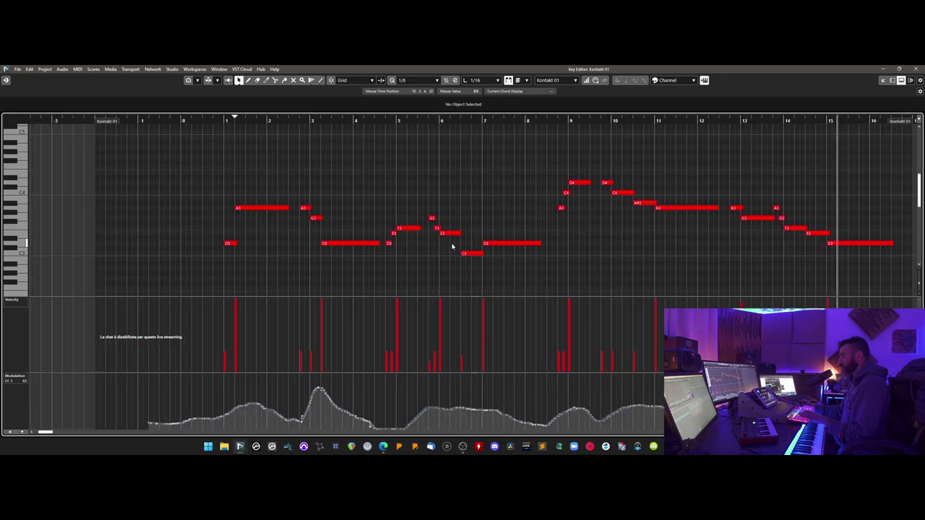
Close the Key Editor, move the ATLANTIS 2 ELVEN track directly below ATLANTIS 2 ATLANTIS LEGATO and increase its height
click(902, 83)
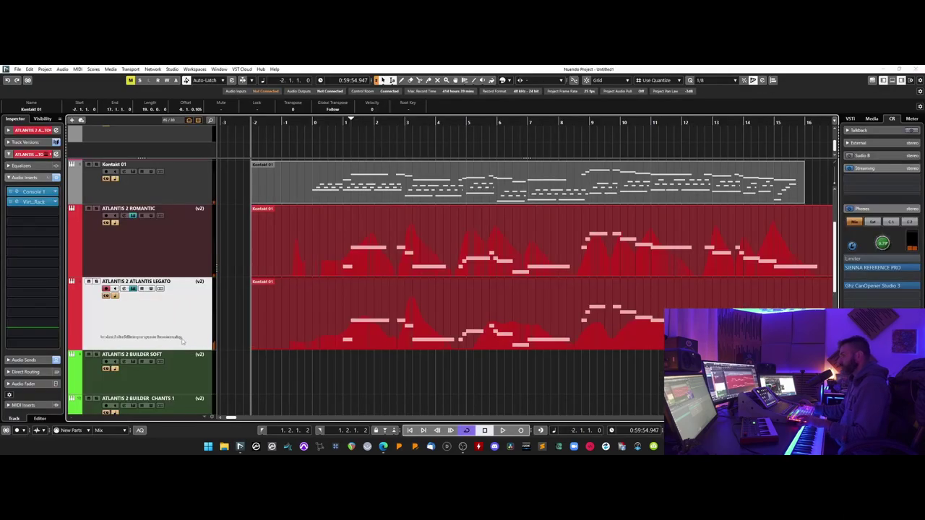
scroll(222, 341, down, 3)
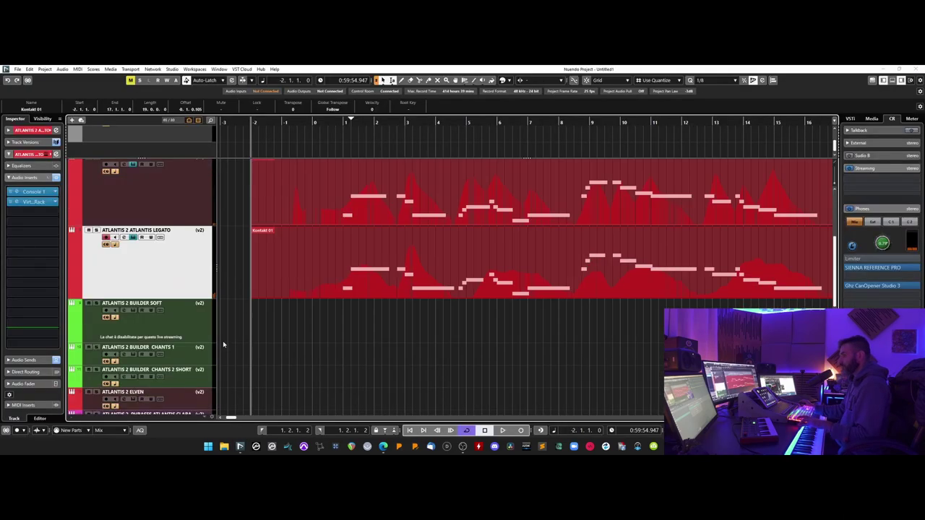
scroll(199, 344, down, 2)
drag(184, 304, 183, 215)
scroll(241, 264, up, 3)
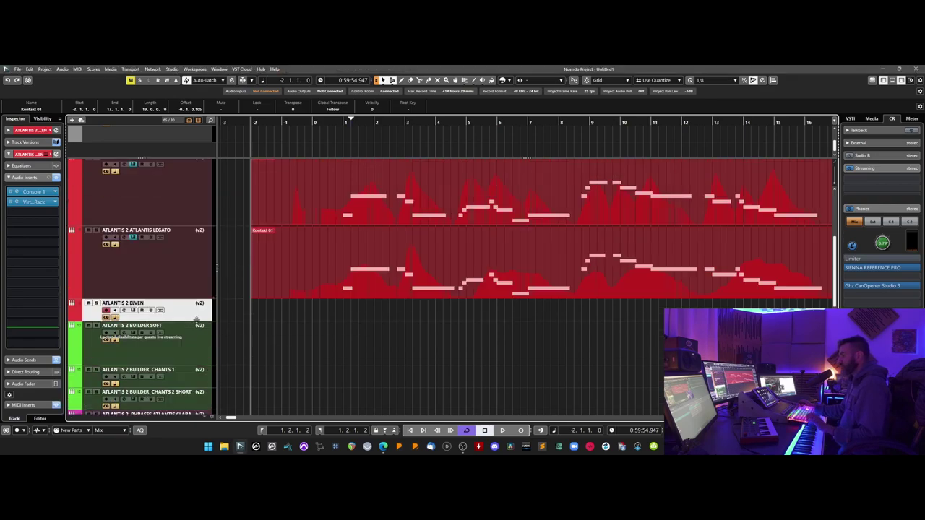
drag(196, 320, 196, 341)
Copy the melody part onto the ELVEN track, then open the track's instrument and its audio fader section
click(133, 311)
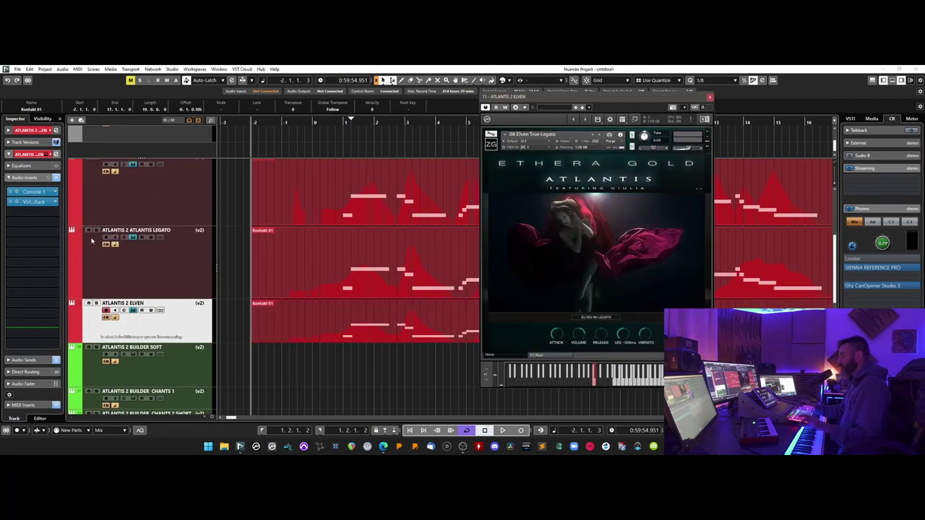
click(30, 178)
click(30, 211)
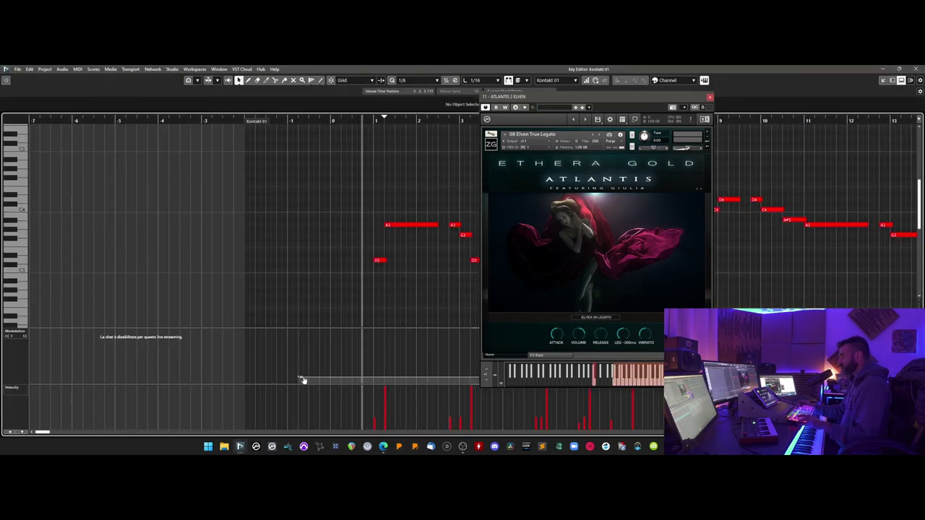
In the ELVEN part, draw a nearly flat CC 1 modulation line at about 95, and move the instrument window clear of the notes
right_click(362, 329)
click(373, 323)
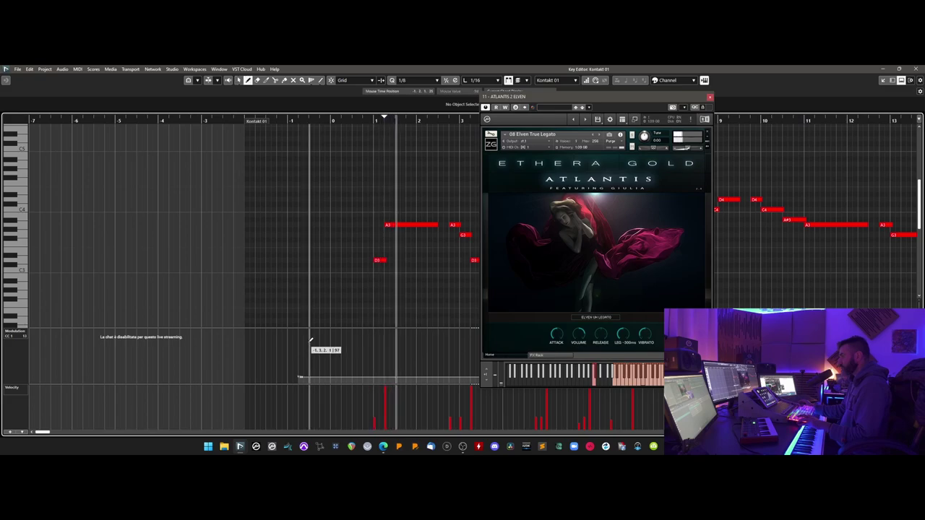
drag(295, 342, 475, 343)
right_click(478, 195)
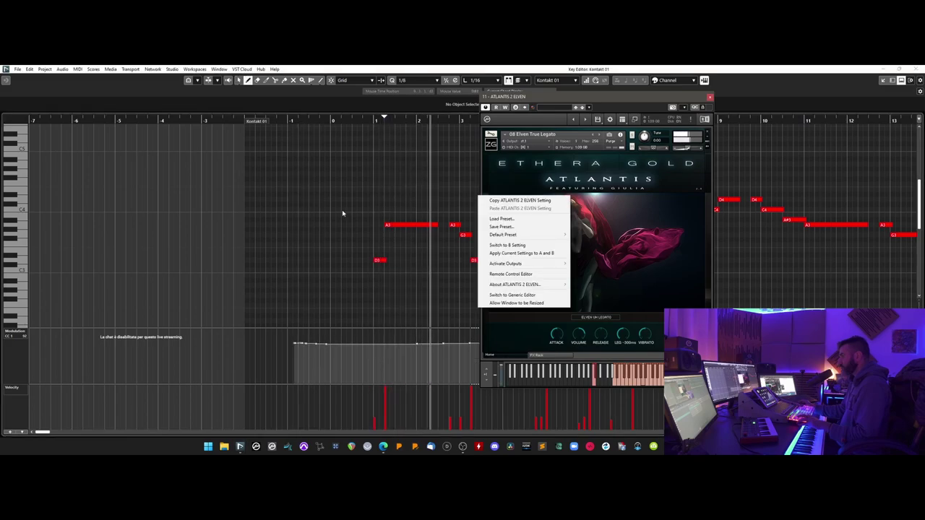
drag(549, 96, 167, 103)
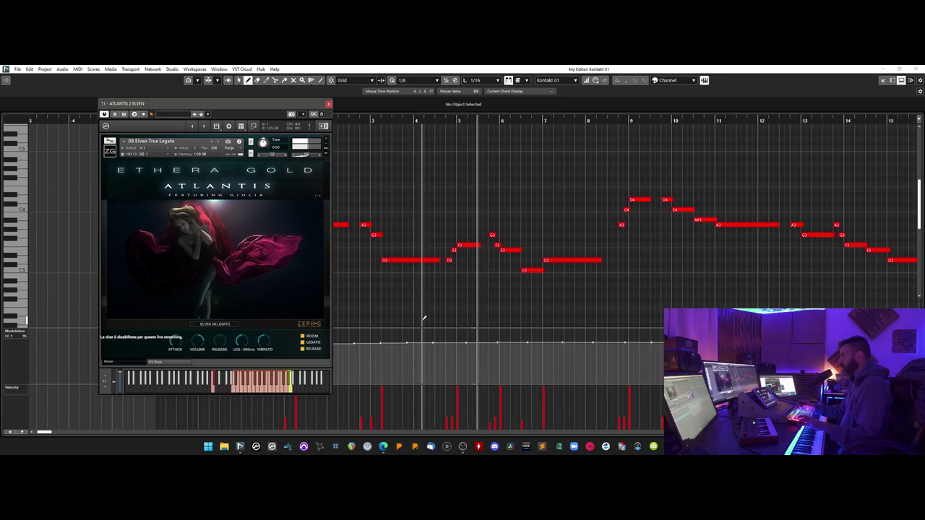
Extend the F3 at bar 5 slightly and the D3 at bar 7 to end at 8.3.1.52
click(483, 244)
drag(600, 260, 606, 260)
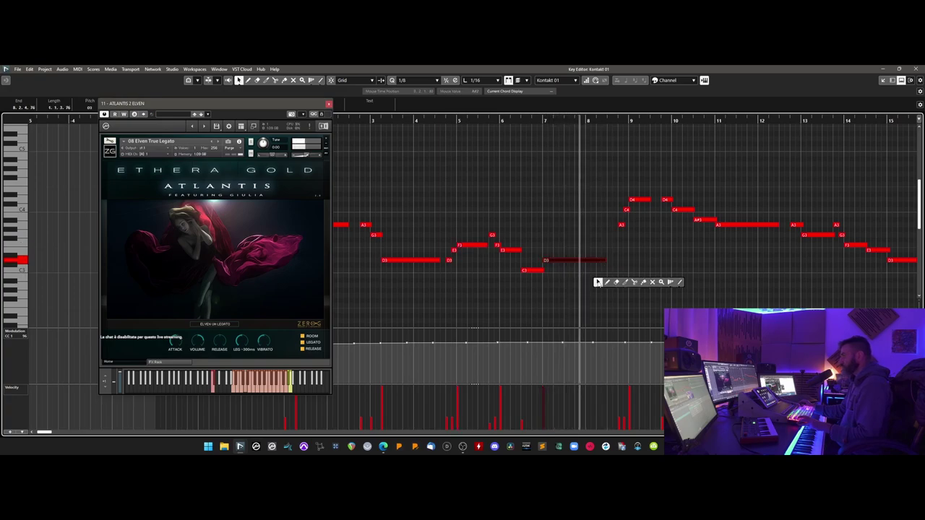
drag(604, 261, 608, 260)
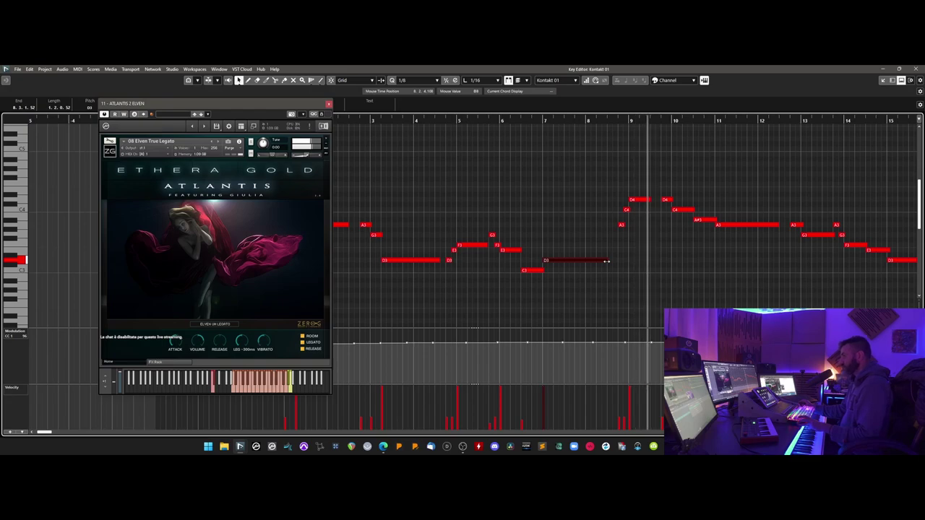
Extend the D4 at bar 9 to end at 9.3.2.43 and the A3 at bar 11 to end at 12.3.1.59
scroll(606, 262, right, 3)
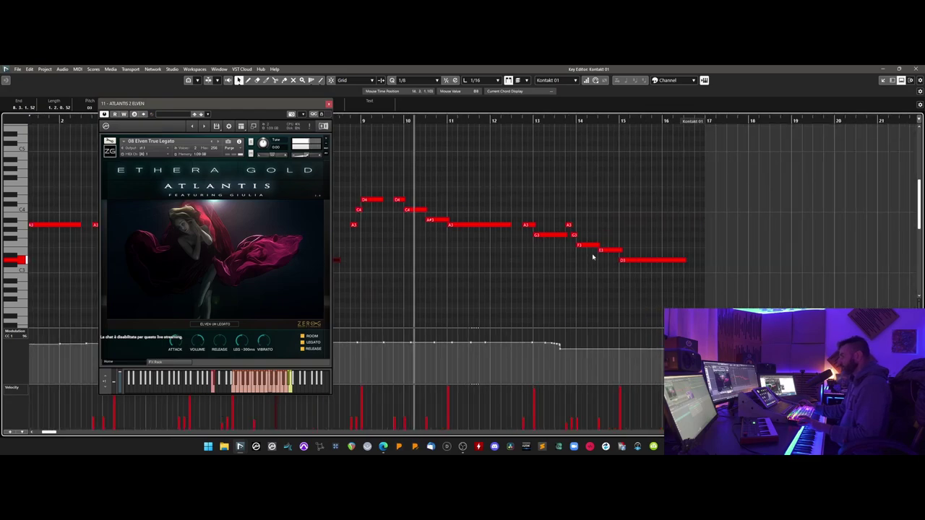
drag(381, 200, 384, 200)
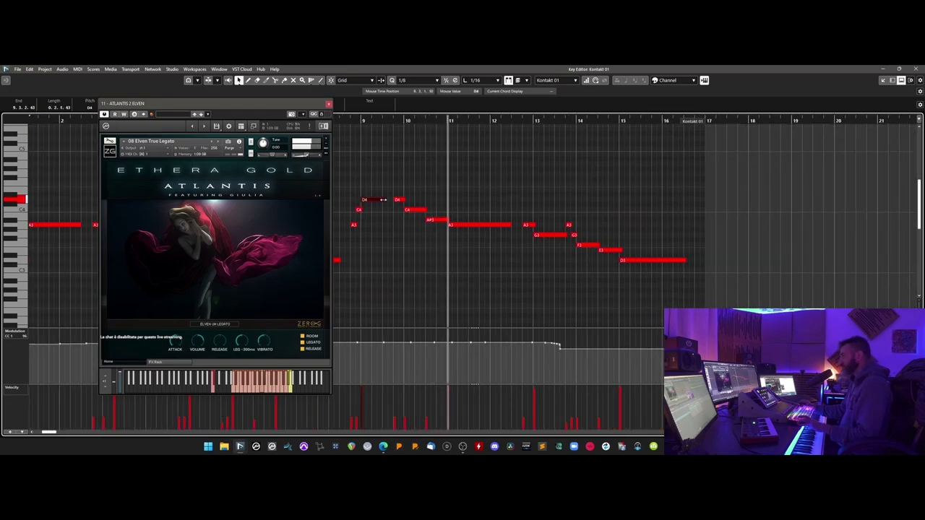
click(507, 227)
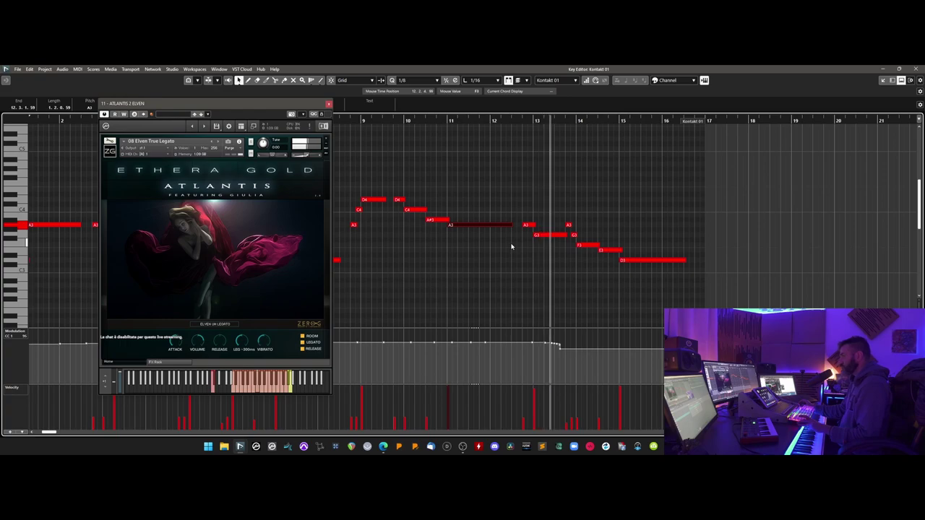
Redraw the modulation from bar 13 to the end of the melody as a high line stepping down slightly after bar 14
scroll(511, 246, left, 5)
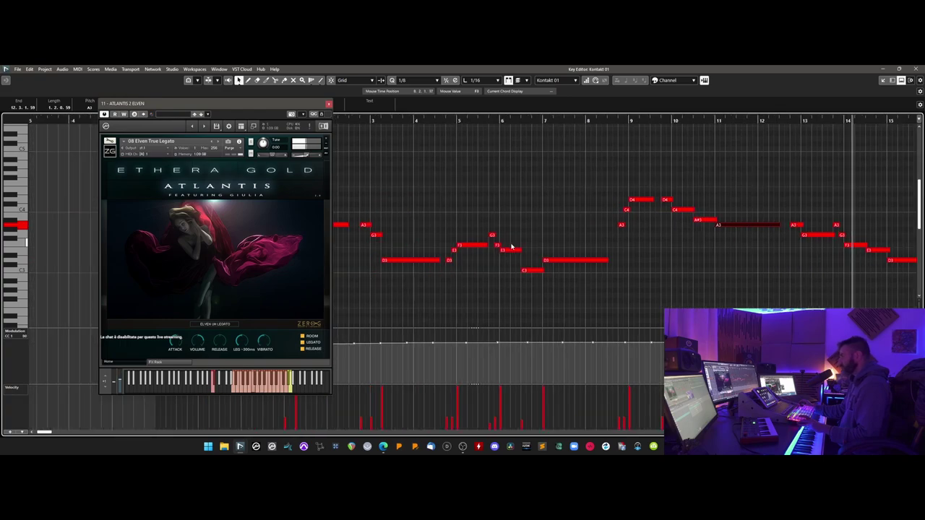
scroll(511, 246, right, 5)
right_click(511, 247)
click(520, 245)
drag(545, 342, 812, 350)
Close the editor to return to the project arrangement and zoom in on the ELVEN melody part around bar 1
click(901, 80)
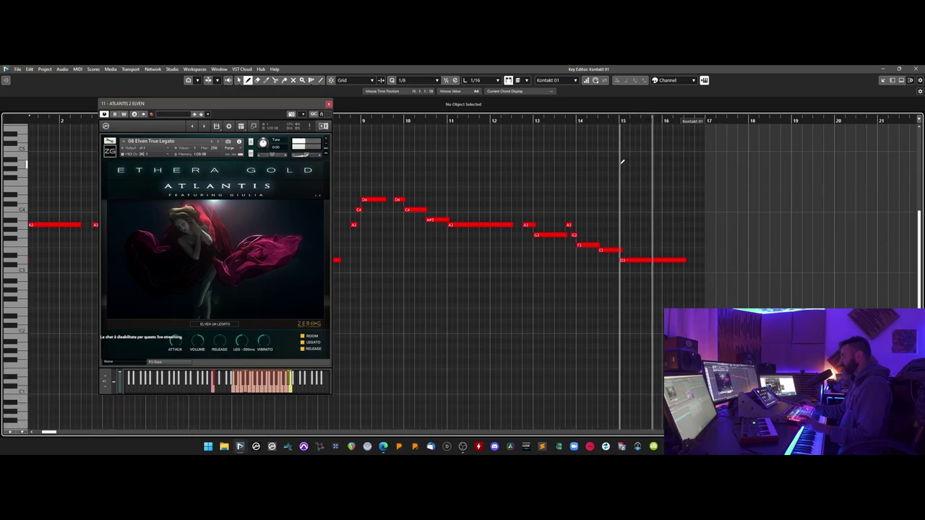
click(900, 81)
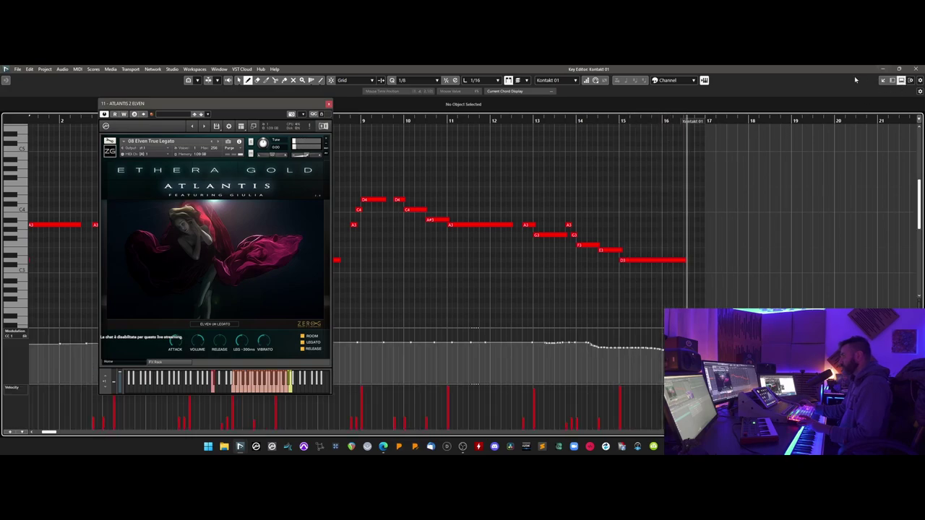
click(883, 82)
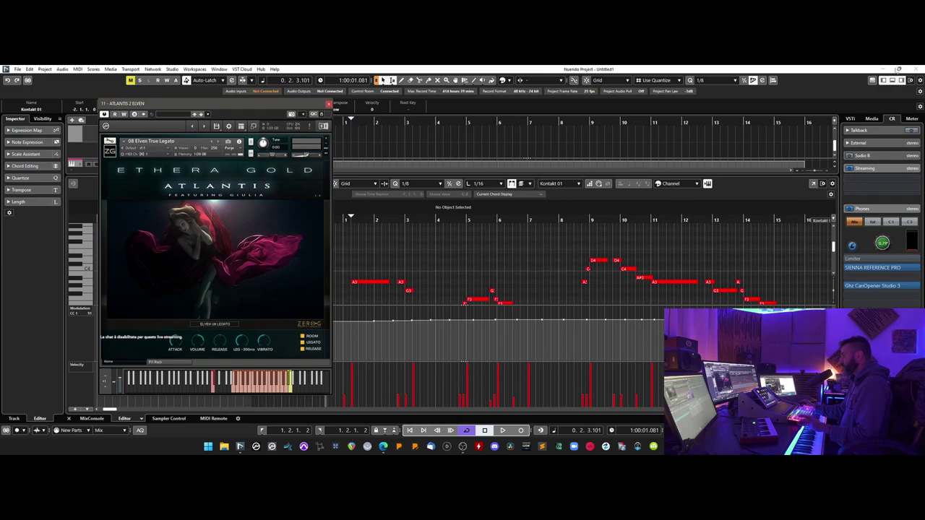
click(893, 81)
scroll(483, 232, left, 3)
scroll(483, 231, down, 3)
right_click(482, 231)
drag(451, 124, 448, 132)
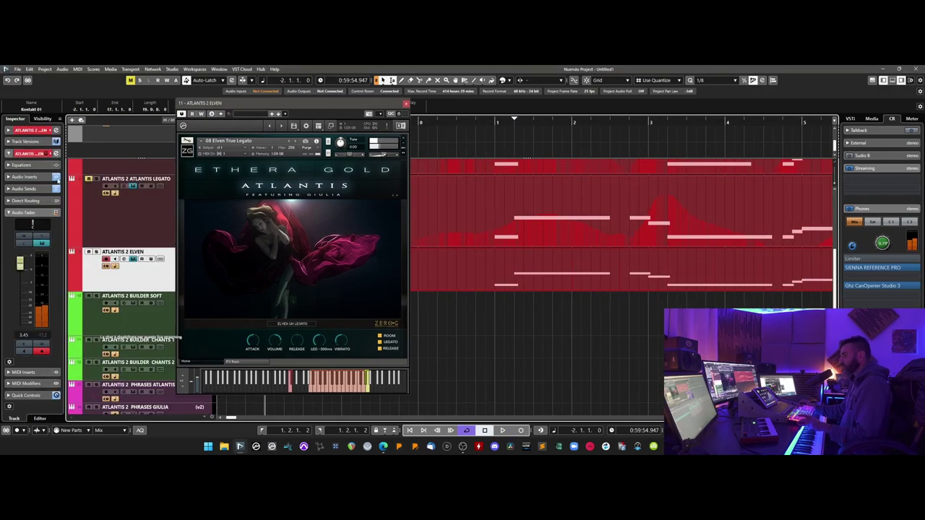
Show the ELVEN track's basic settings, play the melody and switch the instrument's legato mode to Slow Leg
click(30, 131)
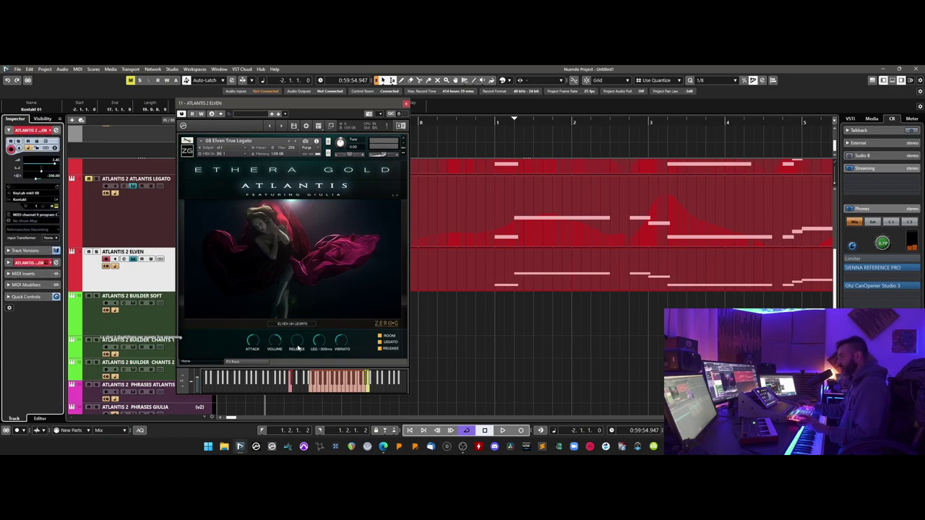
key(space)
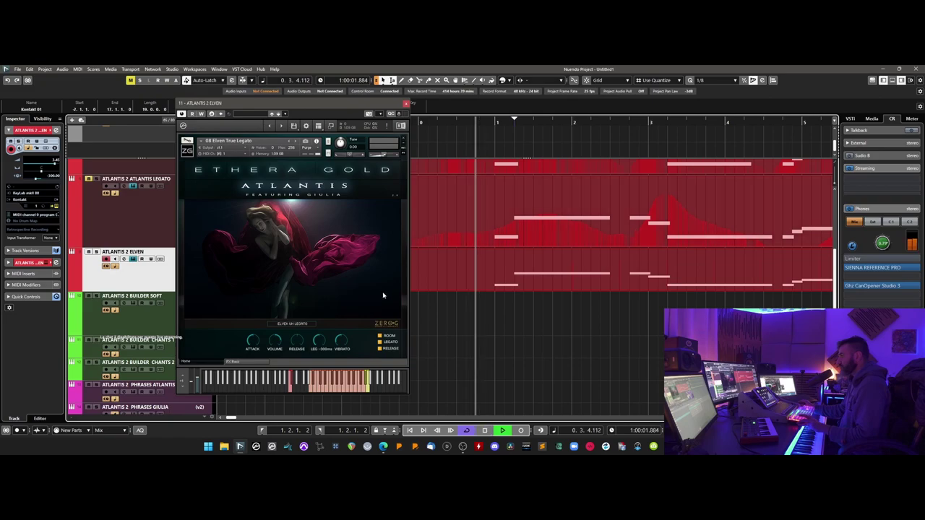
click(318, 343)
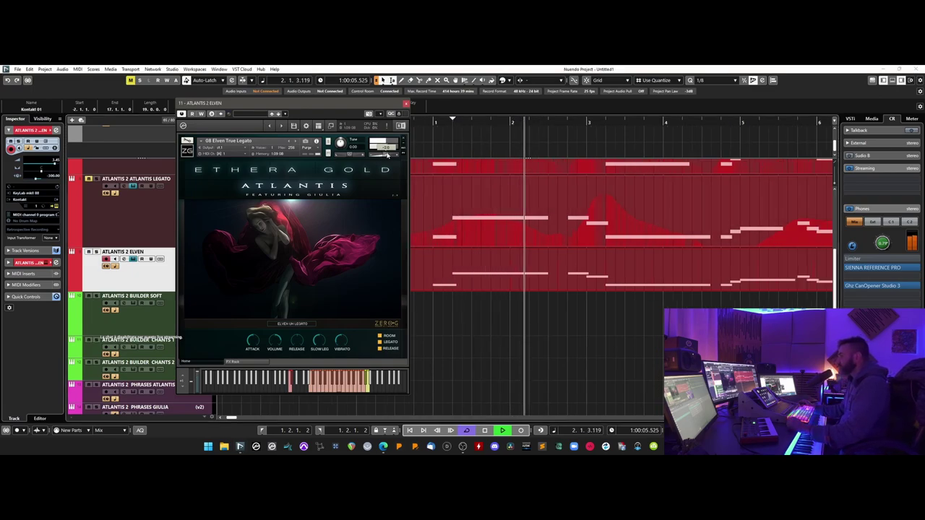
Open the ELVEN part in the Key Editor and extend the A3 in bar 1 to 2.3.3.3 and the F3 at bar 5 to 5.4.1.47
double_click(523, 286)
drag(382, 108, 717, 103)
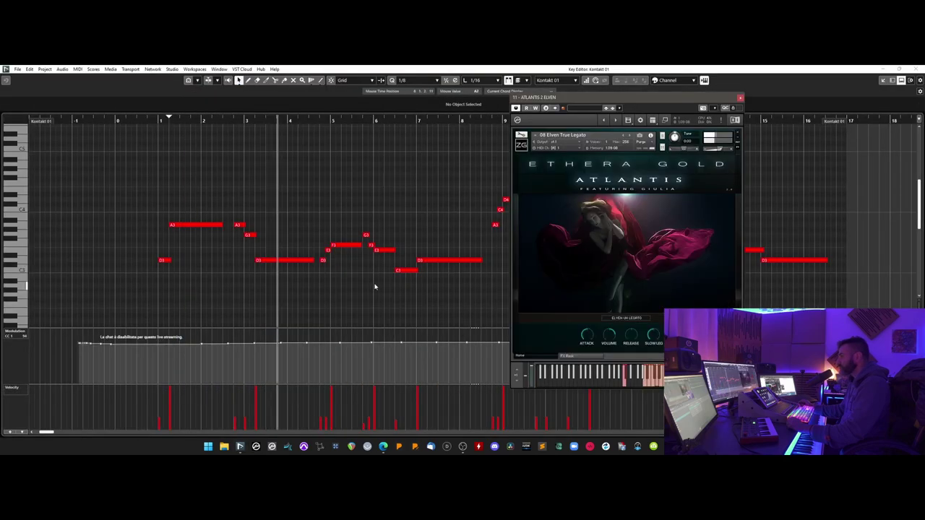
drag(221, 225, 230, 225)
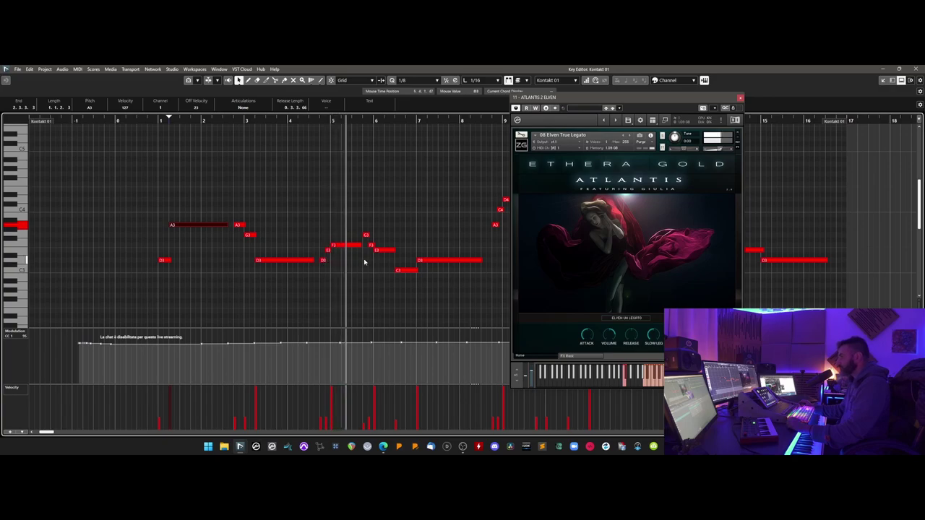
click(360, 246)
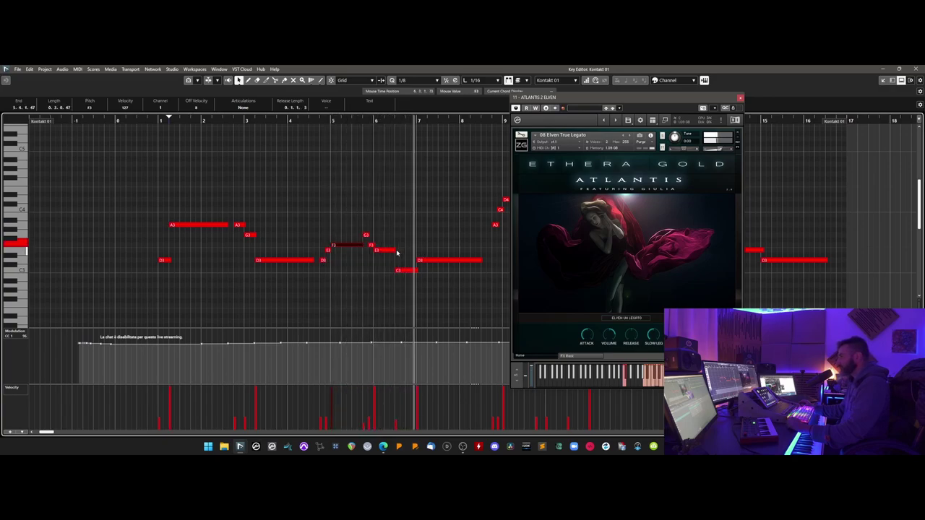
Extend the C3 note in bar 6 to 7.1.1.112 so it overlaps the D3 at bar 7
click(418, 271)
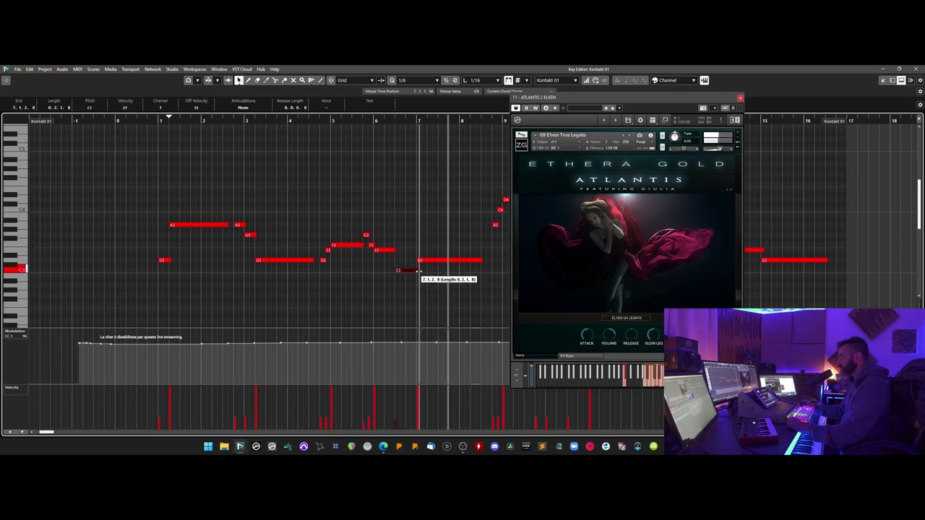
scroll(422, 298, right, 2)
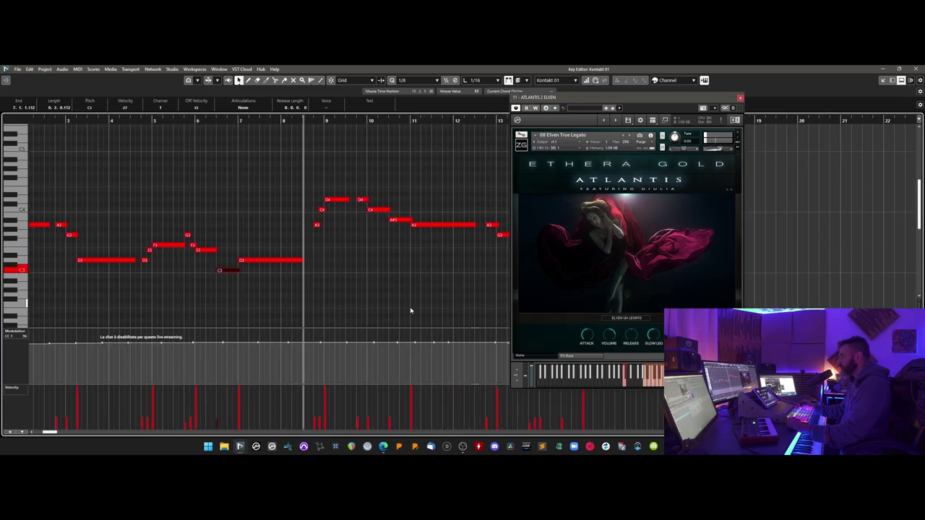
scroll(407, 309, left, 3)
Move the instrument window aside and redraw the ELVEN note velocities, rising from moderate at bar 1 to high around bar 7
mouse_move(575, 98)
mouse_down()
mouse_move(506, 112)
mouse_move(7, 116)
mouse_up()
right_click(371, 211)
click(383, 215)
key(space)
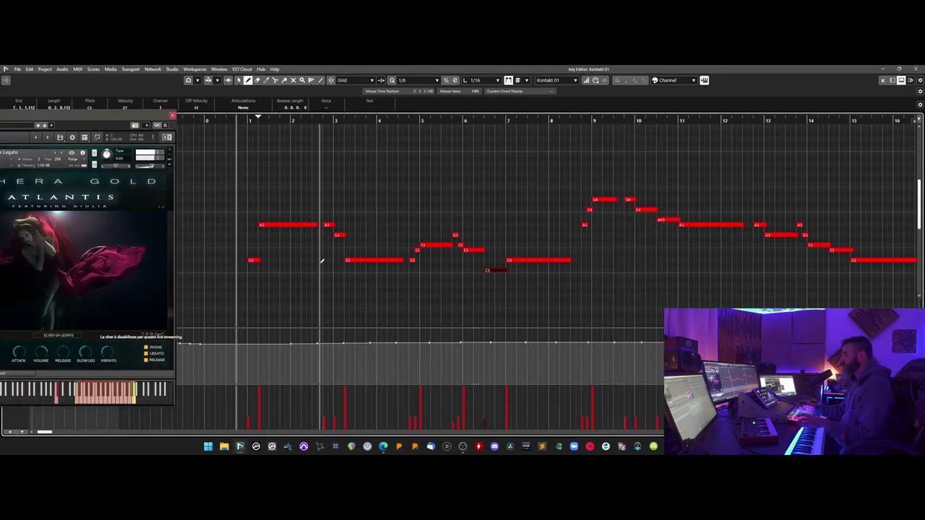
drag(114, 116, 177, 101)
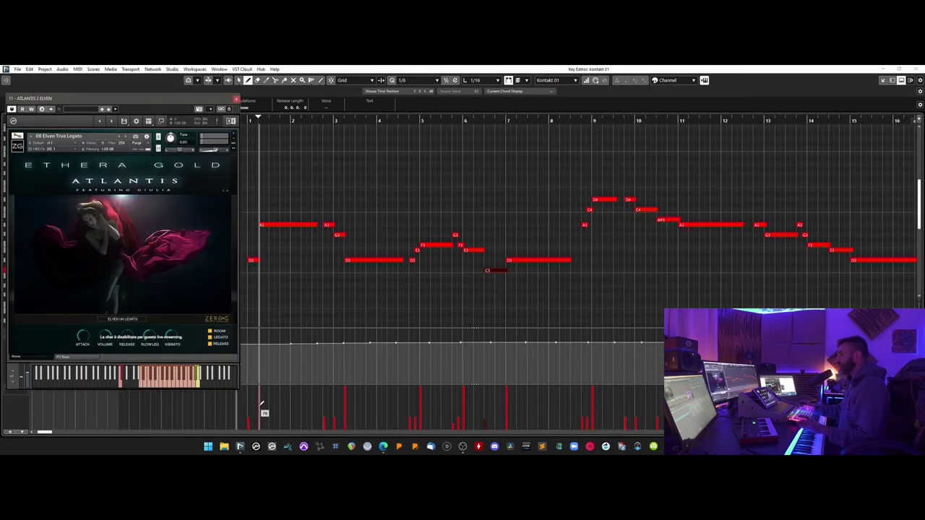
mouse_move(246, 413)
mouse_down()
mouse_move(521, 387)
mouse_move(908, 403)
mouse_up()
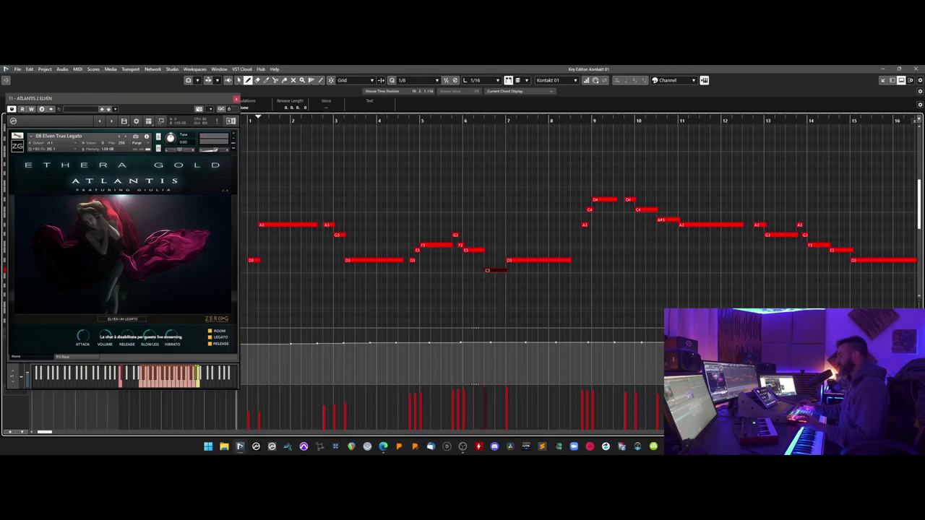
Return to the project arrangement with the lower editor hidden and the Control Room shown
key(g)
key(g)
key(g)
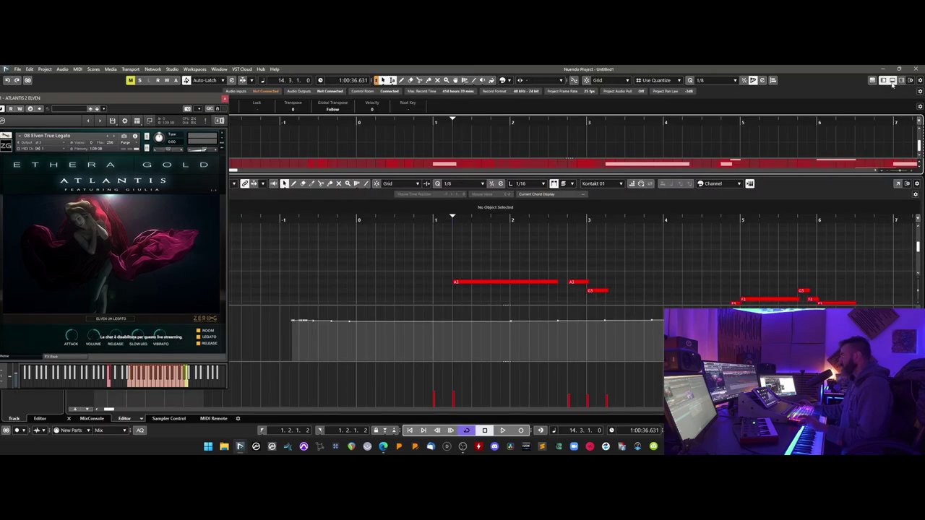
click(901, 81)
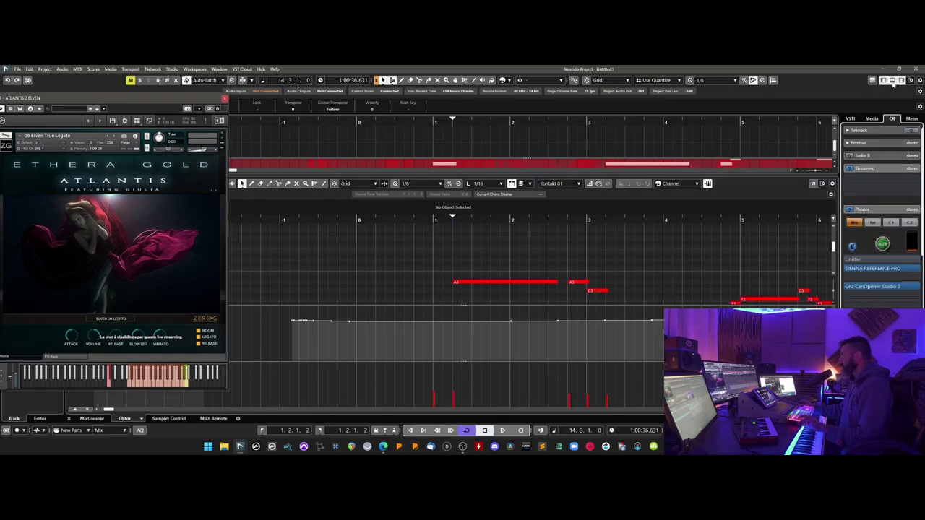
click(892, 81)
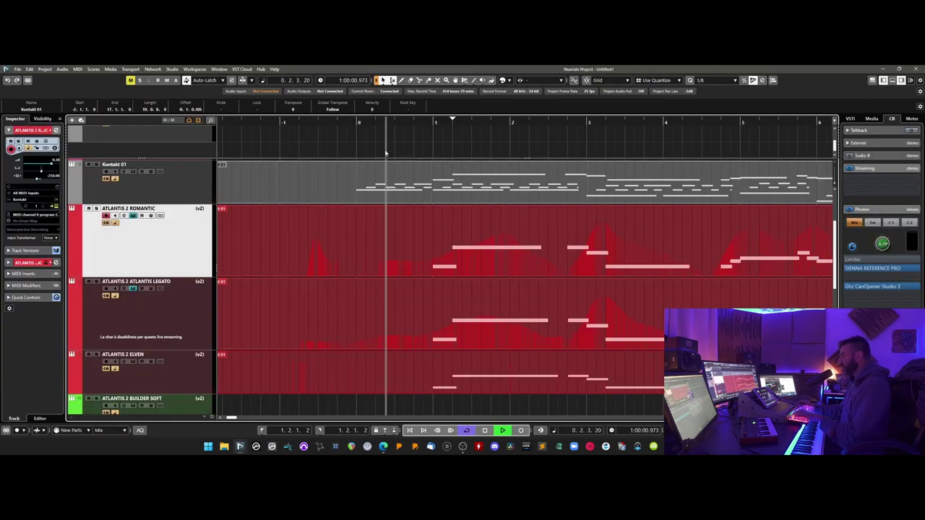
Balance the vocal levels in the MixConsole during playback, raising the ATLANTIS 2 ROMANTIC fader
key(F3)
drag(331, 432, 250, 432)
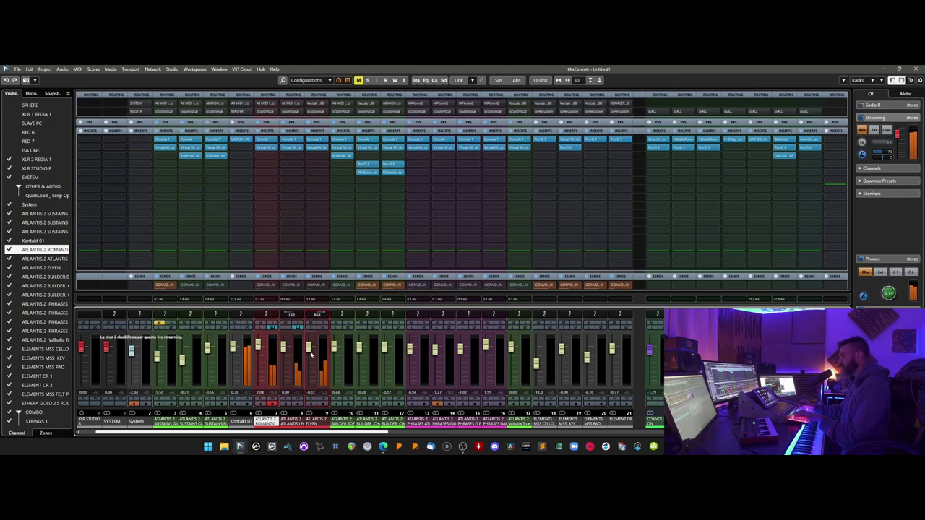
key(F3)
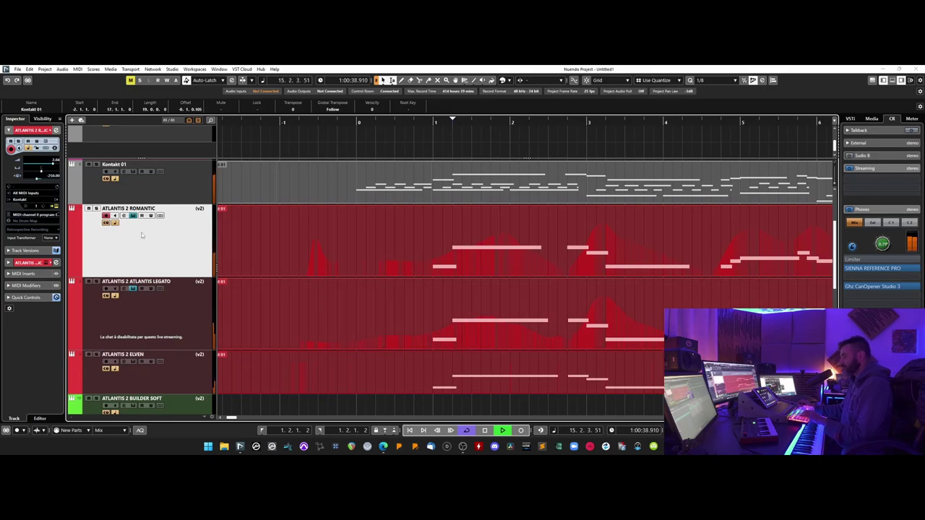
Select the Kontakt 01 track, fit all the melody parts in view and stop playback
click(156, 199)
key(g)
key(g)
key(g)
key(g)
key(g)
key(g)
key(g)
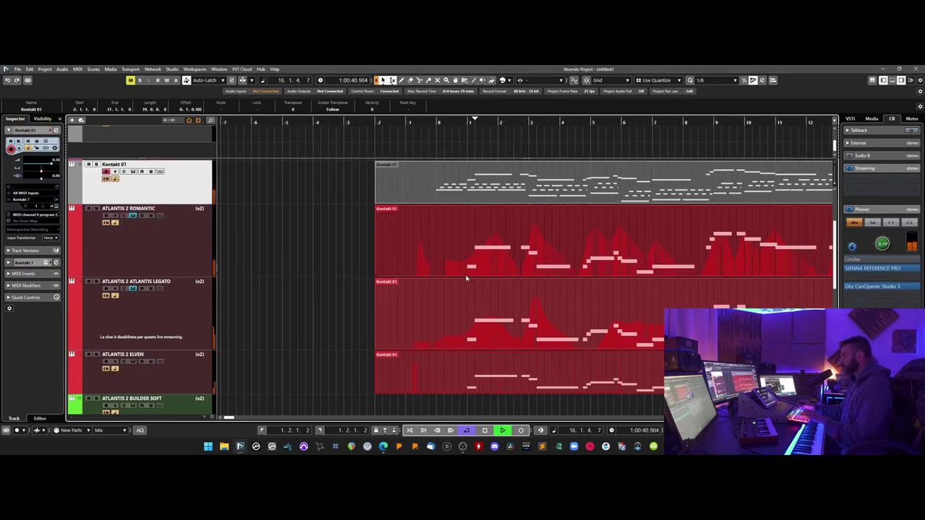
key(space)
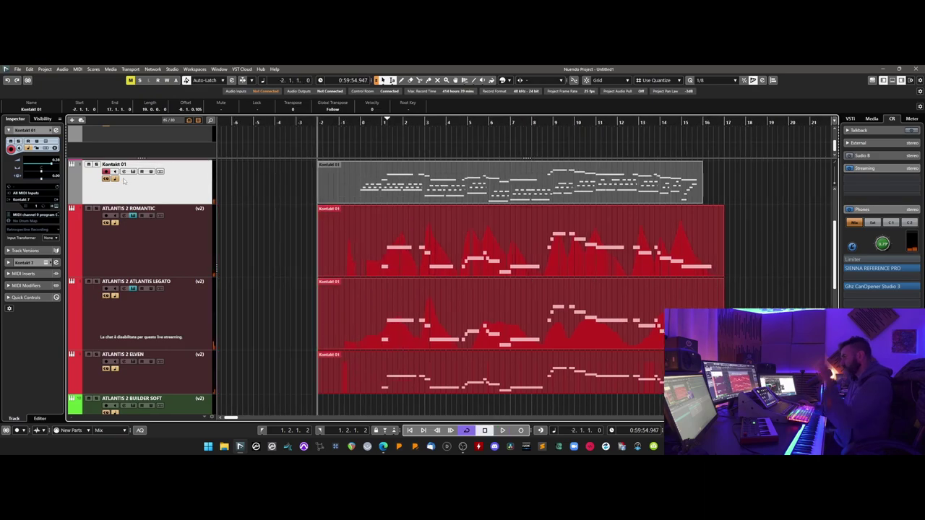
Duplicate the ATLANTIS 2 ELVEN track and delete the copied part from the new track
click(107, 172)
scroll(305, 267, down, 2)
right_click(194, 282)
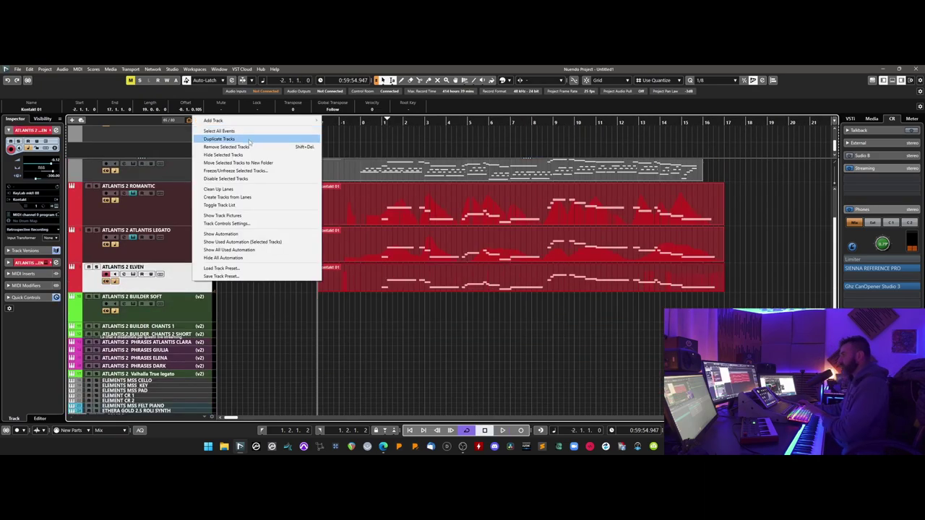
click(399, 305)
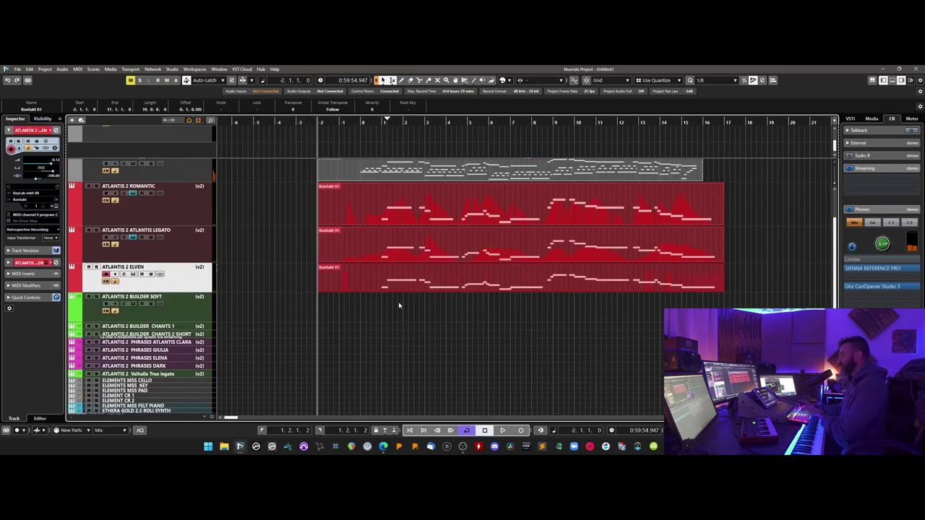
key(shift+ctrl+d)
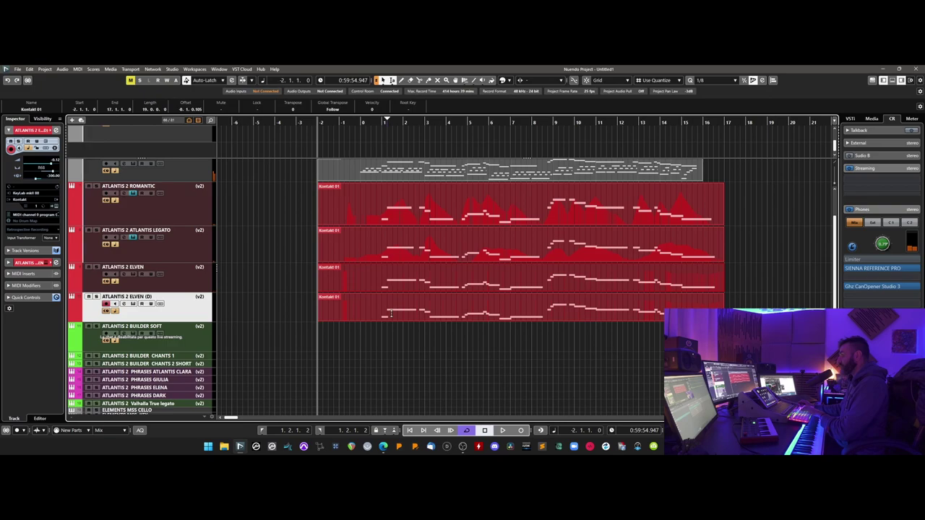
key(Delete)
click(133, 304)
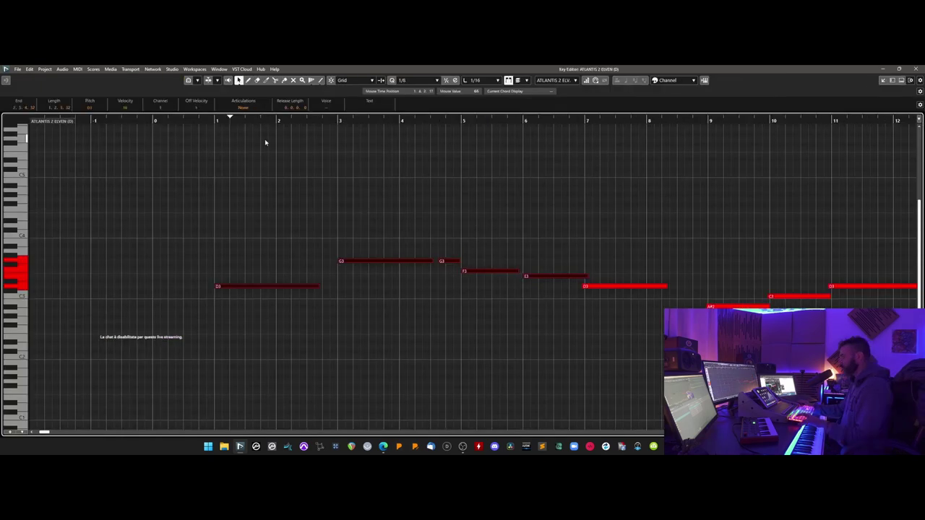
Lengthen the G3 at bar 3 slightly and delay the start of the short G3 before bar 5
click(436, 206)
key(space)
drag(440, 261, 439, 262)
drag(186, 226, 406, 325)
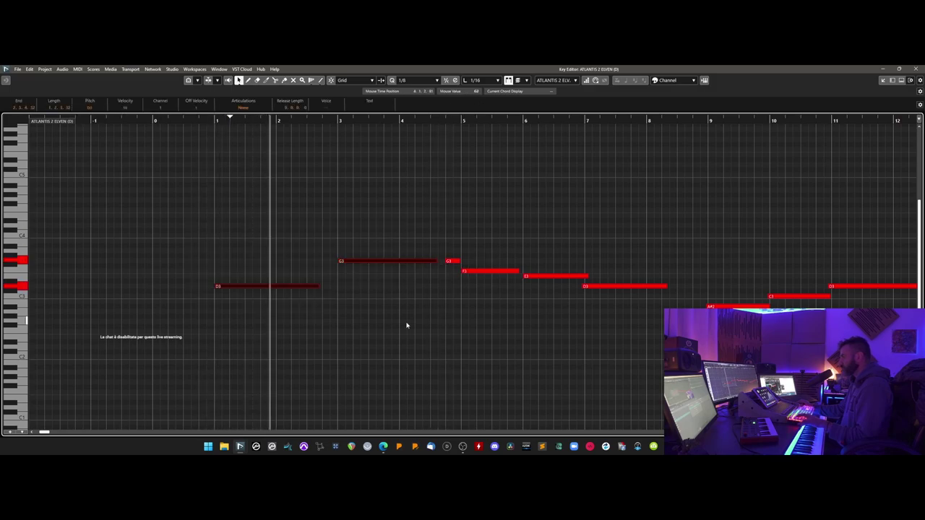
Move the start of the A#2 note near bar 14 onto the bar line and extend its end to 14.3.3.30
scroll(289, 242, right, 5)
drag(194, 172, 727, 342)
click(459, 346)
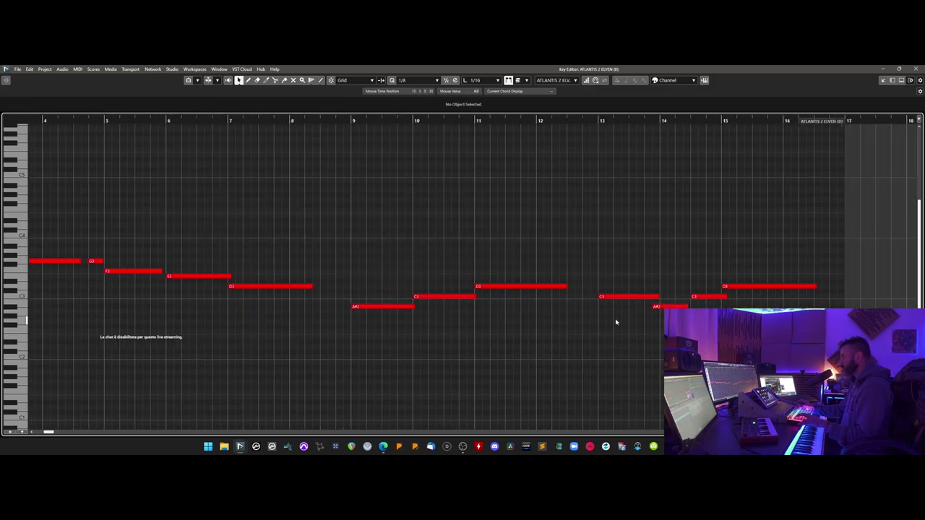
drag(653, 306, 660, 306)
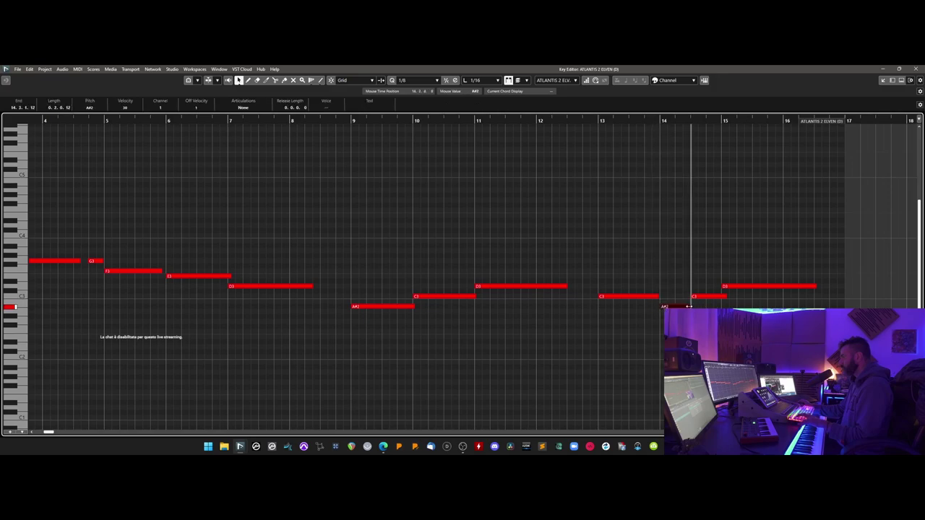
Shorten the F3 at bar 5 slightly and trim the E3 at bar 6 to end at 7.1.1.82
scroll(584, 325, left, 1)
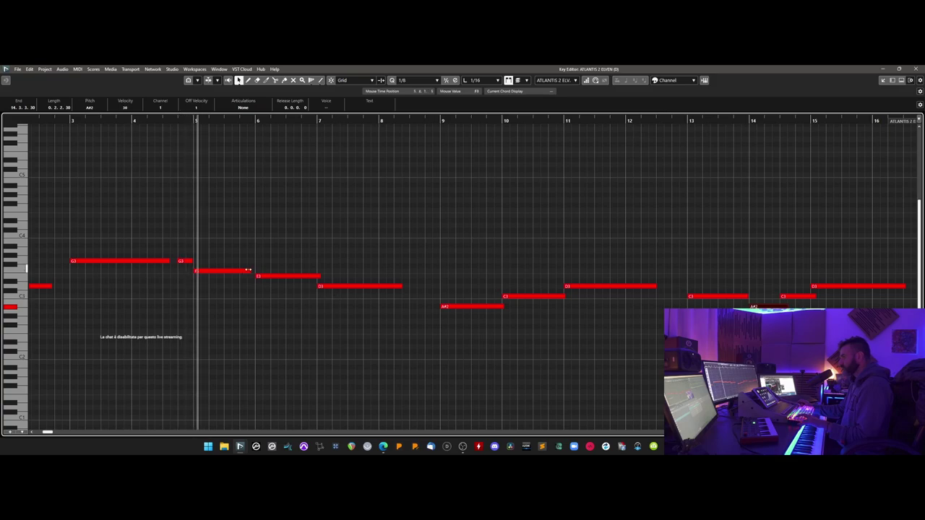
drag(250, 271, 246, 271)
click(183, 261)
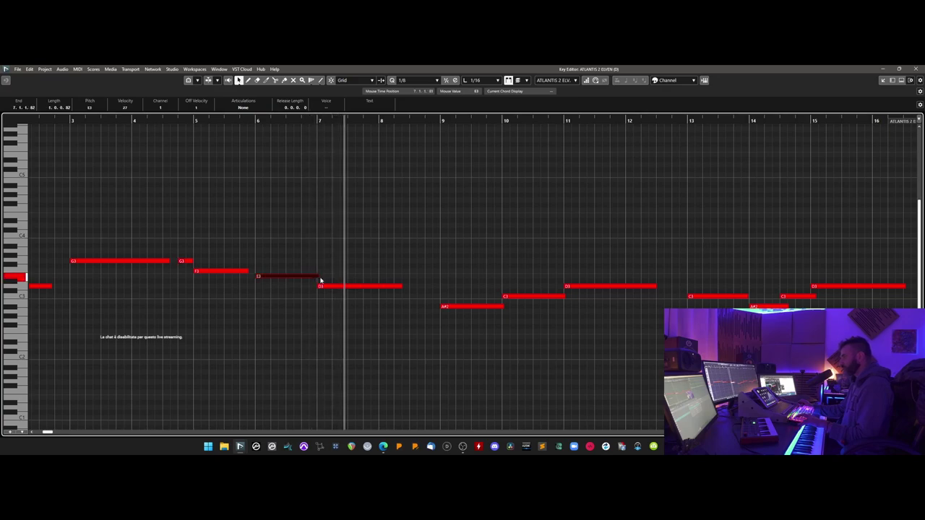
click(402, 286)
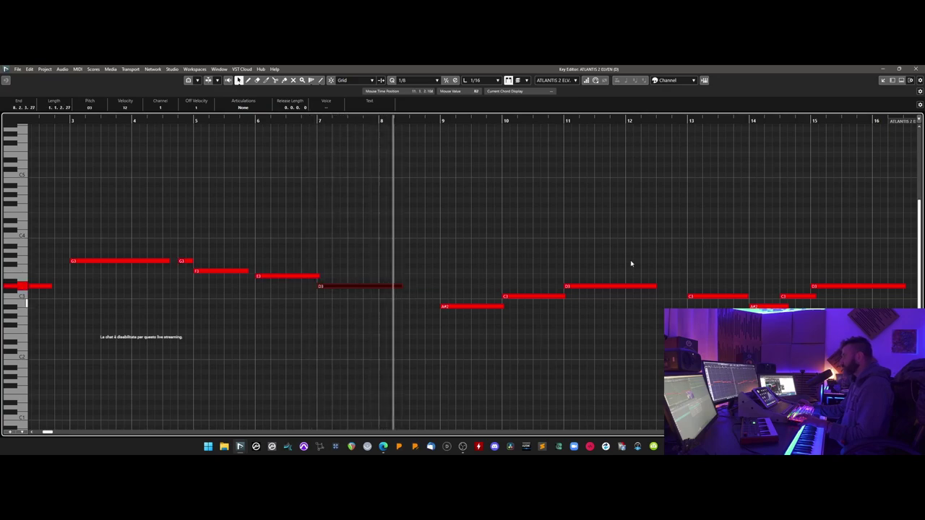
Return to the arrangement, duplicate the ATLANTIS 2 ELVEN (D) track and delete the copied part
click(900, 81)
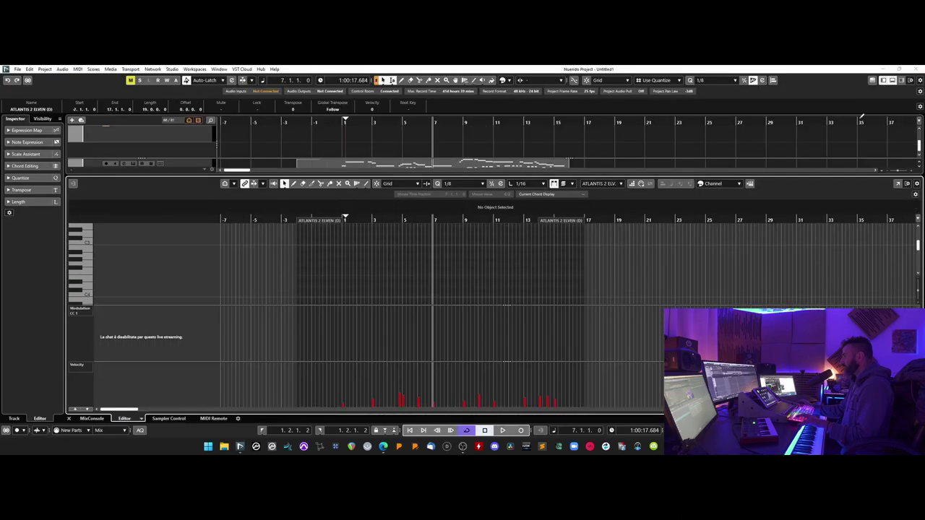
click(893, 81)
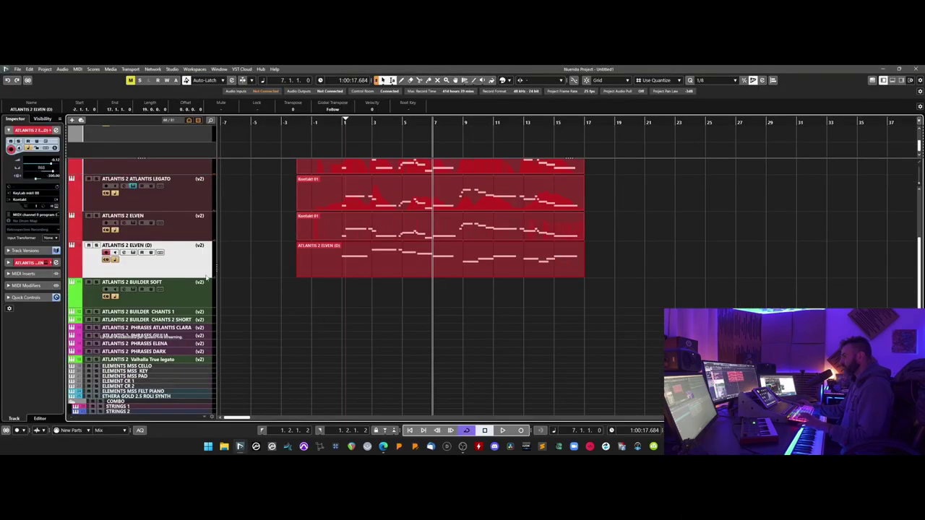
right_click(200, 271)
click(215, 296)
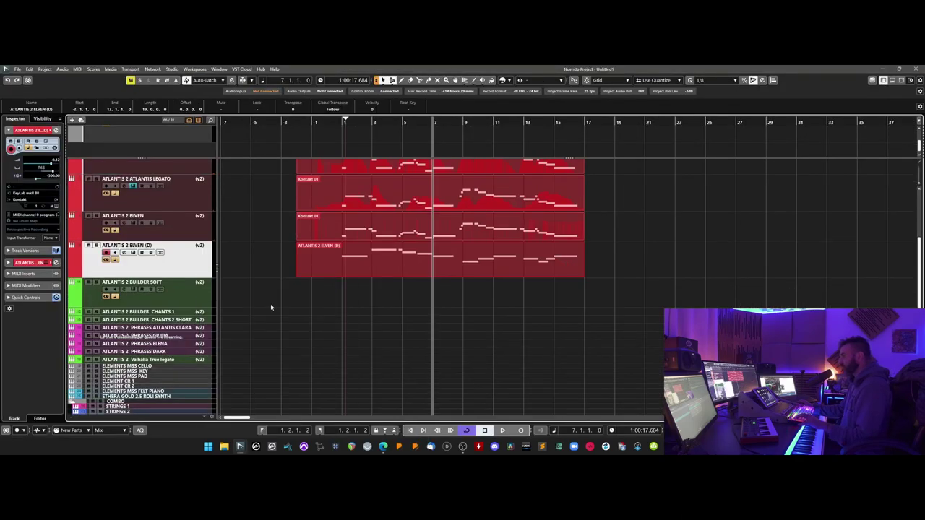
click(340, 308)
key(l)
key(Delete)
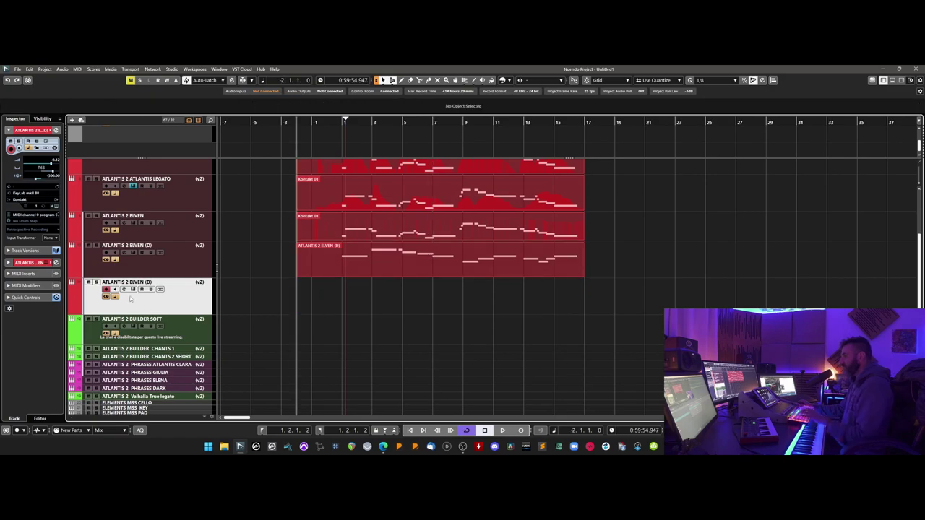
Record a second harmony line on the empty ELVEN (D) track from bar 0 to bar 8
key(h)
key(space)
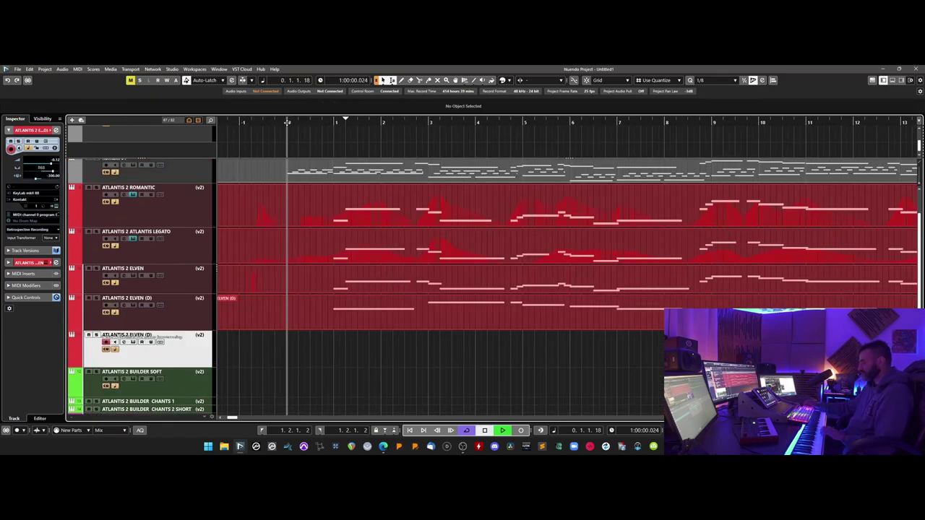
key(KP_Multiply)
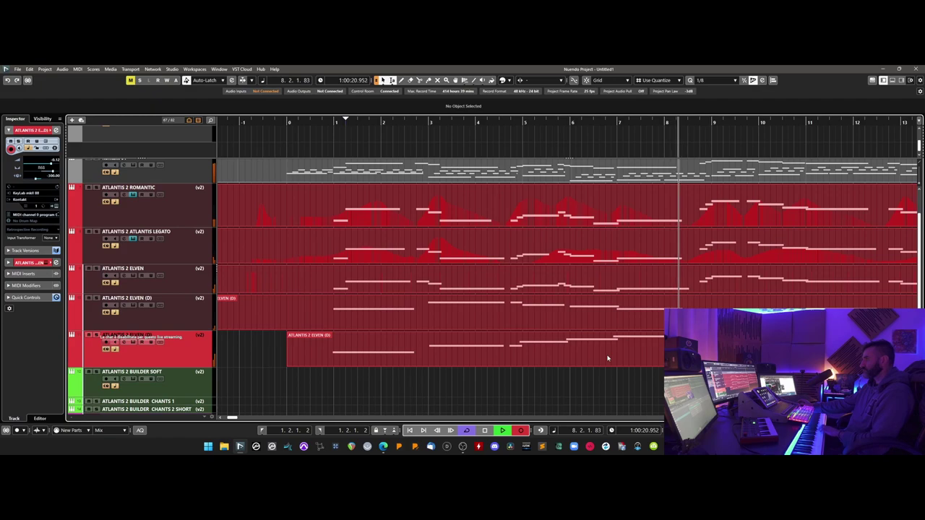
key(space)
Trim both ELVEN (D) harmony parts to start at bar 1 and compare them together in the Key Editor without controller lanes
double_click(552, 361)
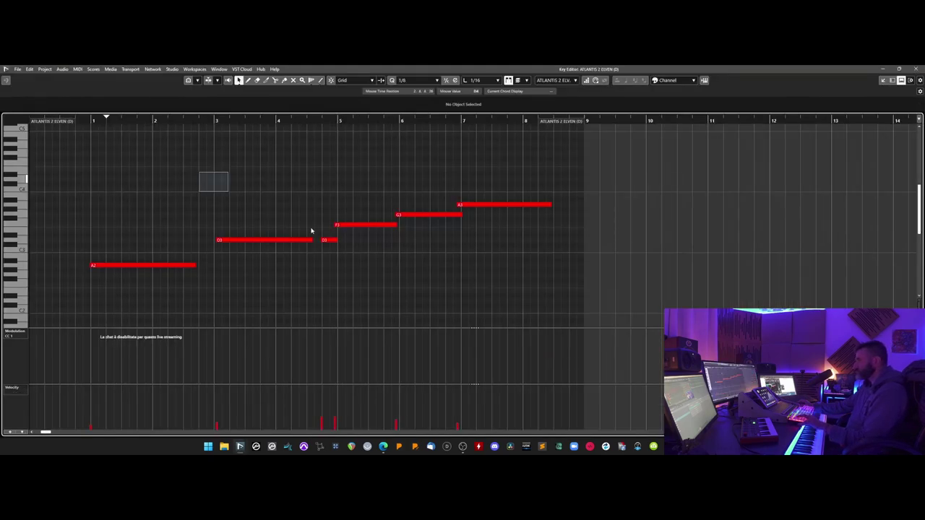
key(Escape)
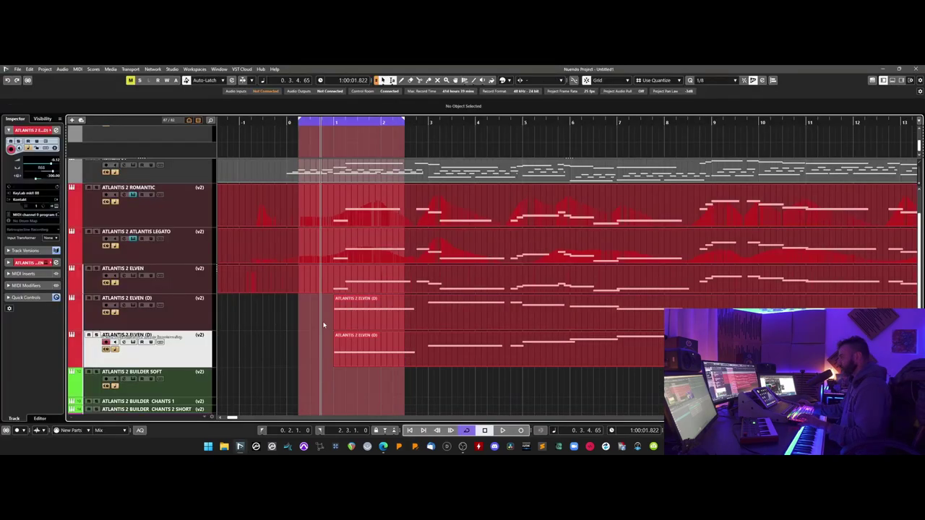
double_click(380, 361)
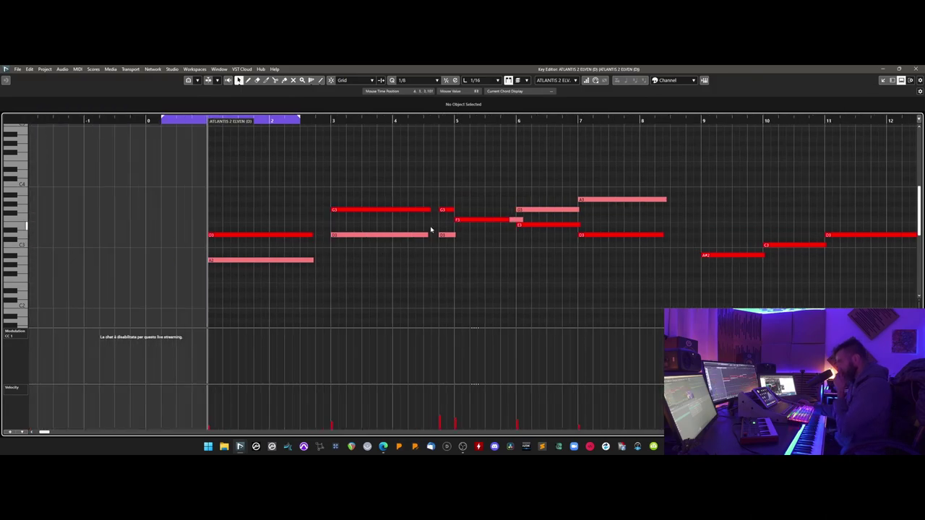
click(901, 81)
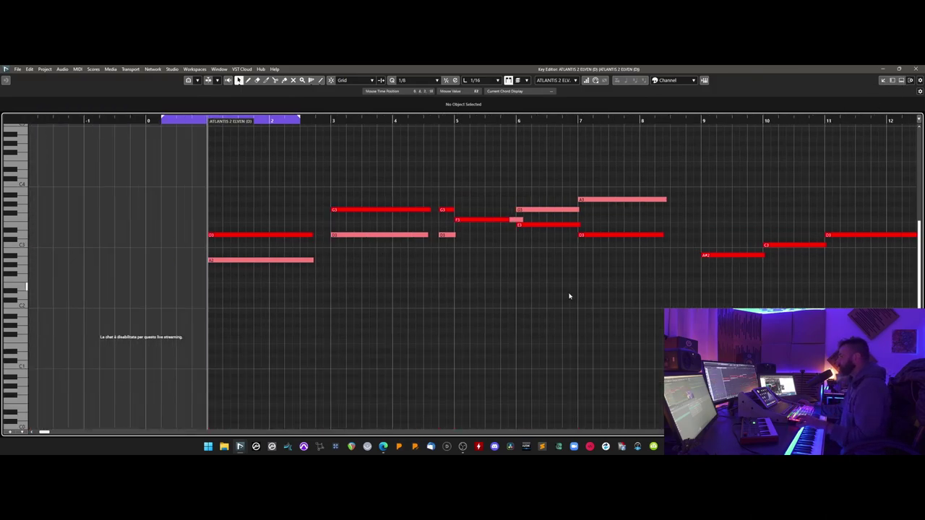
key(Escape)
Turn off cycle playback, open both ELVEN (D) parts in the Key Editor and raise the second harmony line's bar 5 note to A3
key(space)
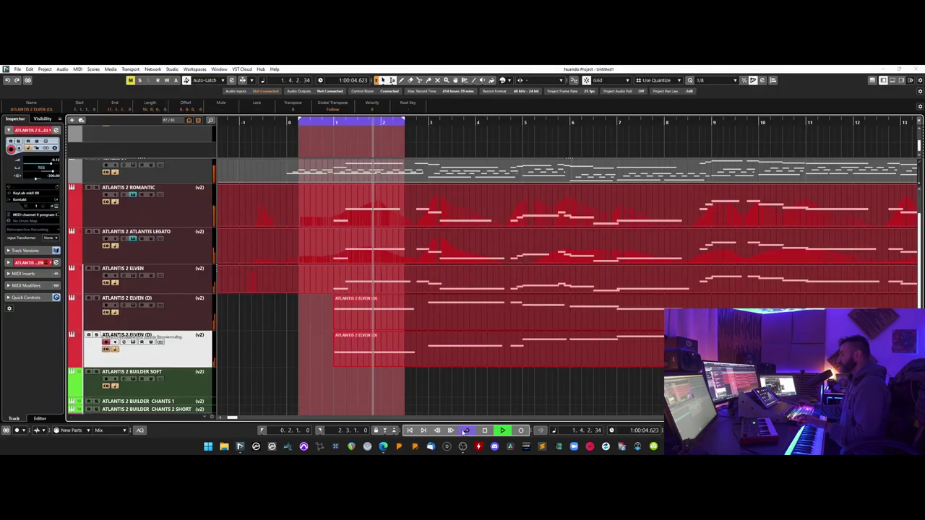
key(KP_Divide)
double_click(404, 361)
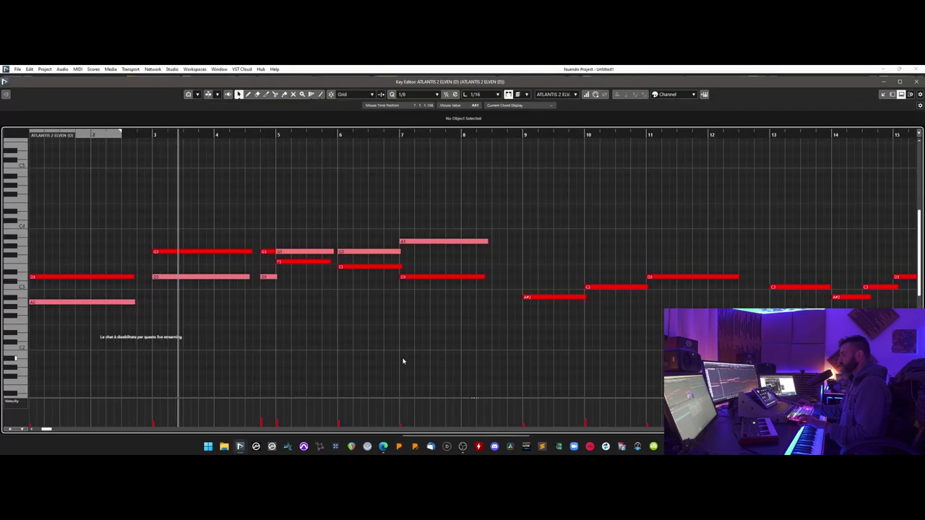
click(109, 303)
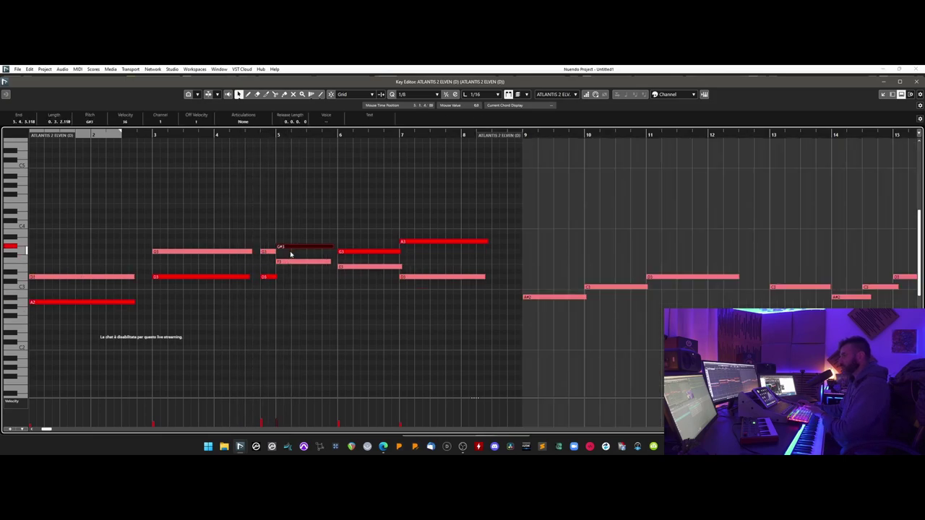
key(Up)
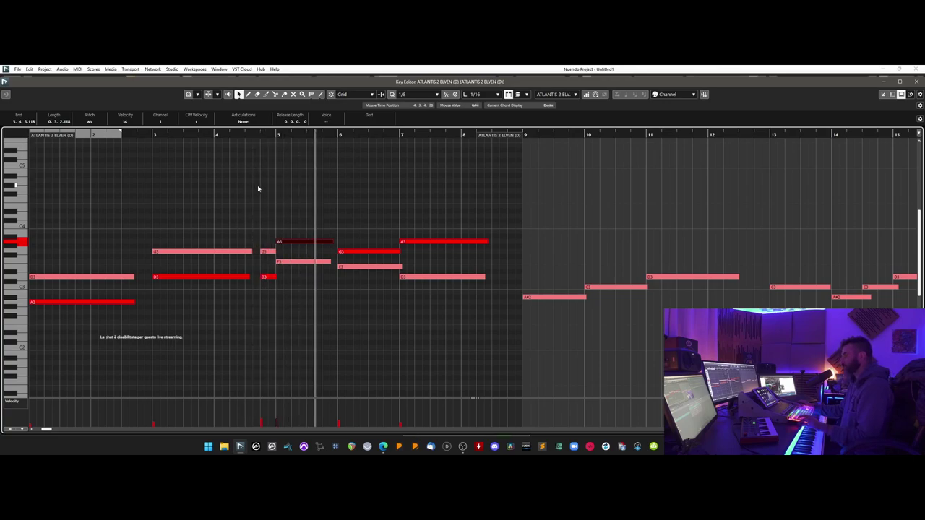
Lower the second harmony line's bar 7 note from A3 to F3 while playing both lines from just before bar 5
click(227, 278)
scroll(228, 281, left, 3)
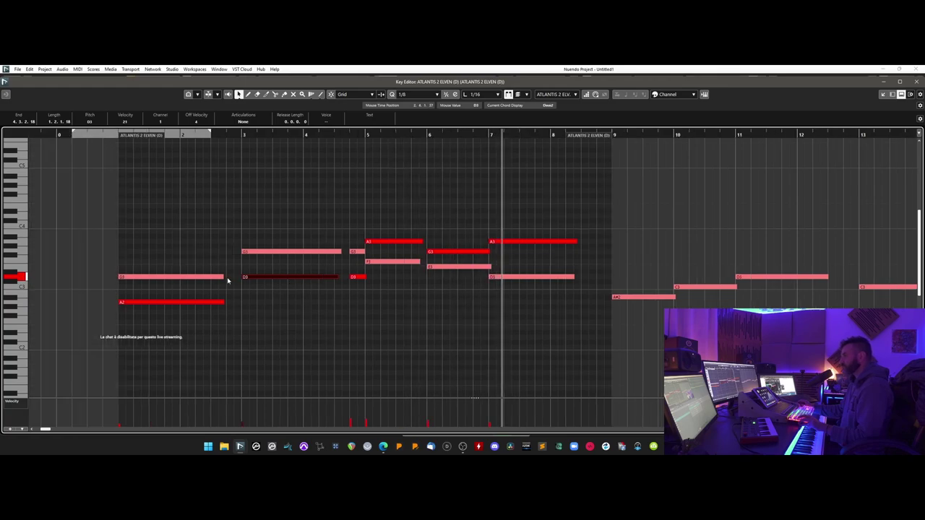
key(space)
click(346, 135)
click(495, 243)
key(Down)
key(Down)
key(Down)
key(Down)
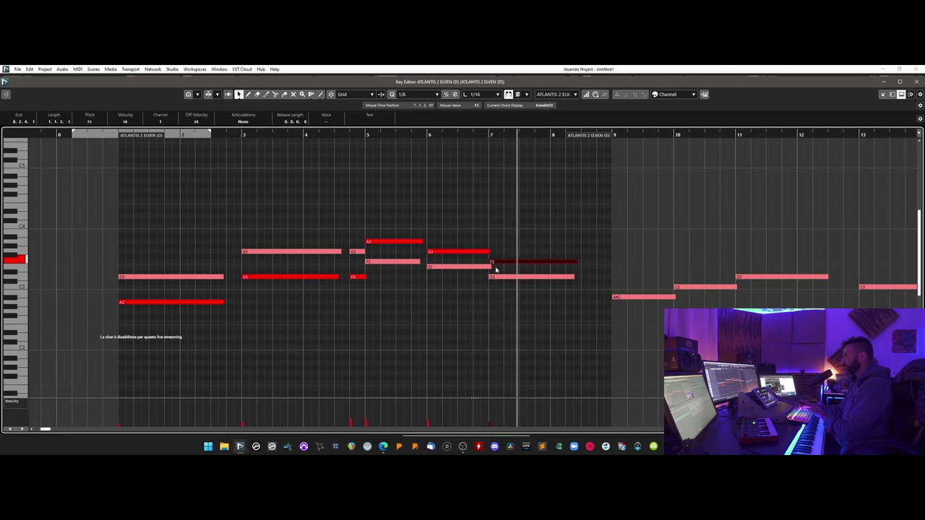
key(space)
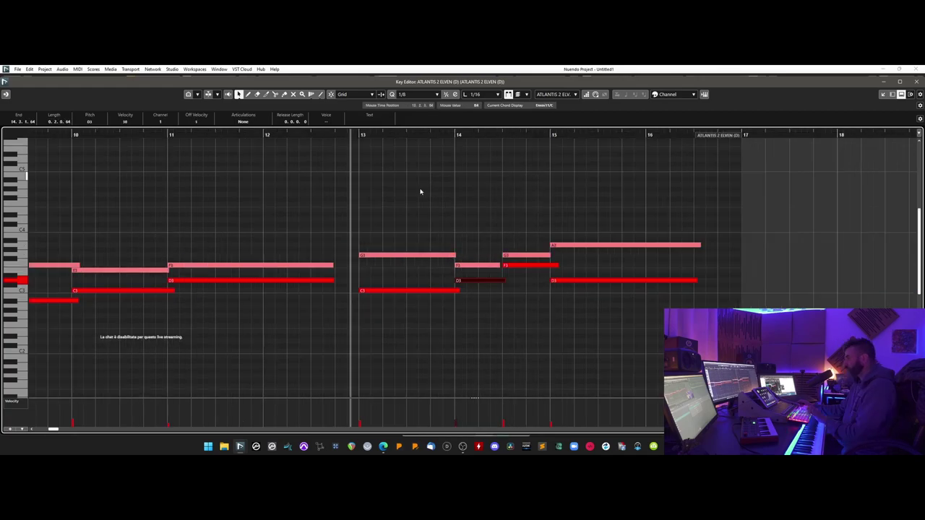
Lower the first harmony line's F3 in the second half of bar 14 to E3, shorten it slightly and review from bar 13
click(522, 273)
click(525, 266)
key(Down)
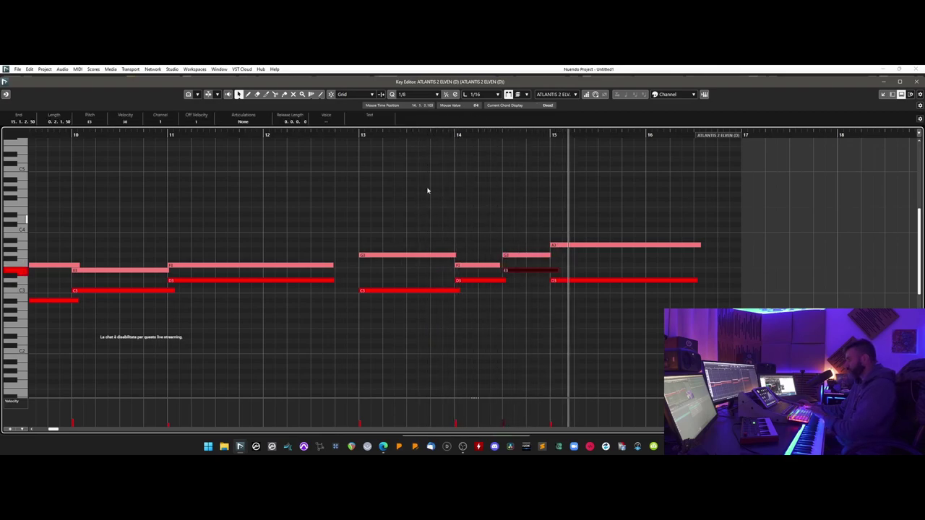
drag(557, 271, 551, 270)
click(498, 265)
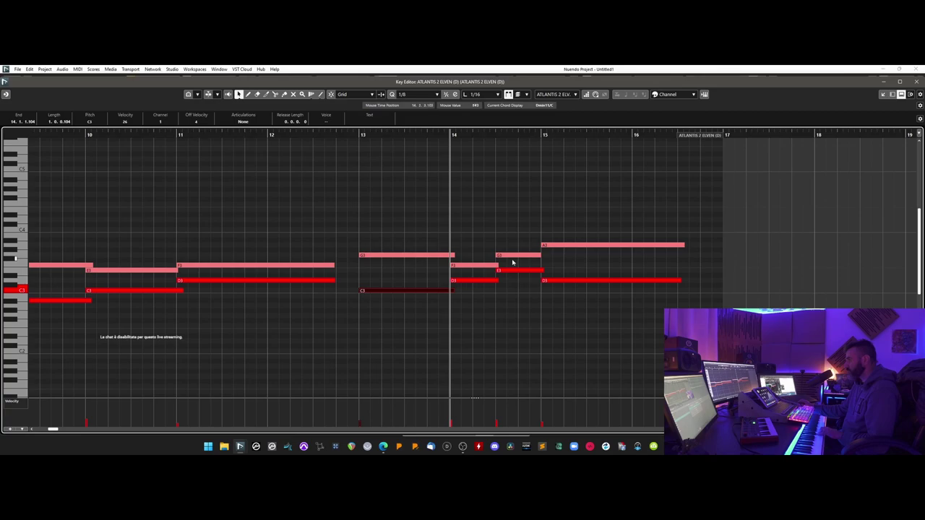
click(359, 135)
key(space)
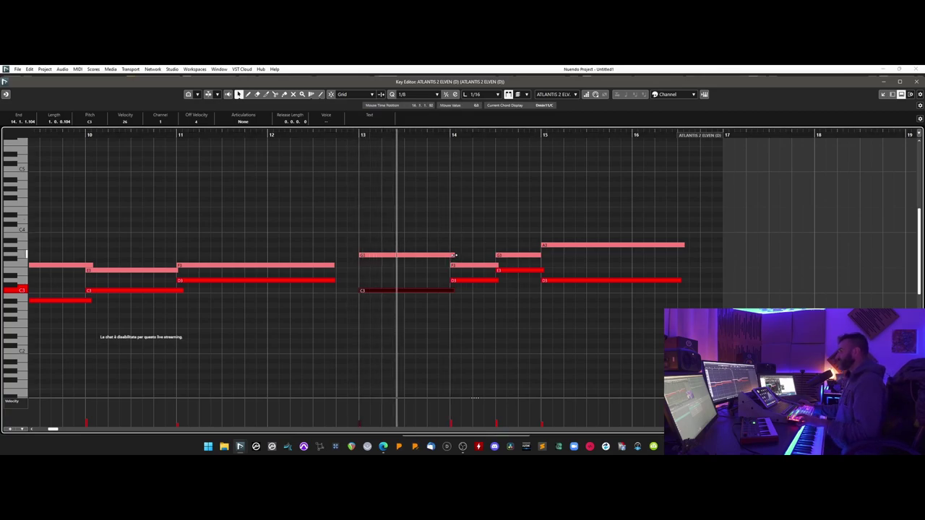
click(453, 255)
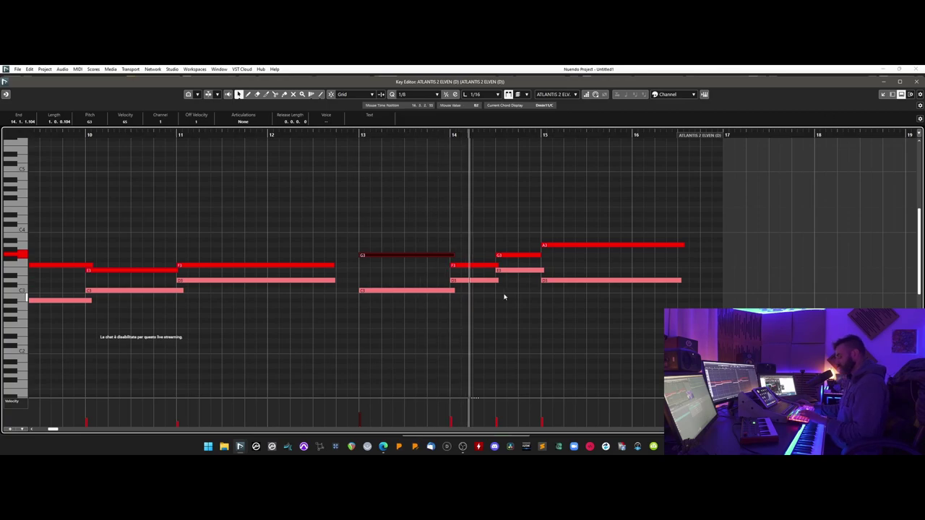
Lengthen the notes of both harmony lines from bar 3 to bar 7 slightly, overlapping connected notes for legato
key(g)
key(g)
key(g)
scroll(505, 297, left, 4)
scroll(504, 296, left, 3)
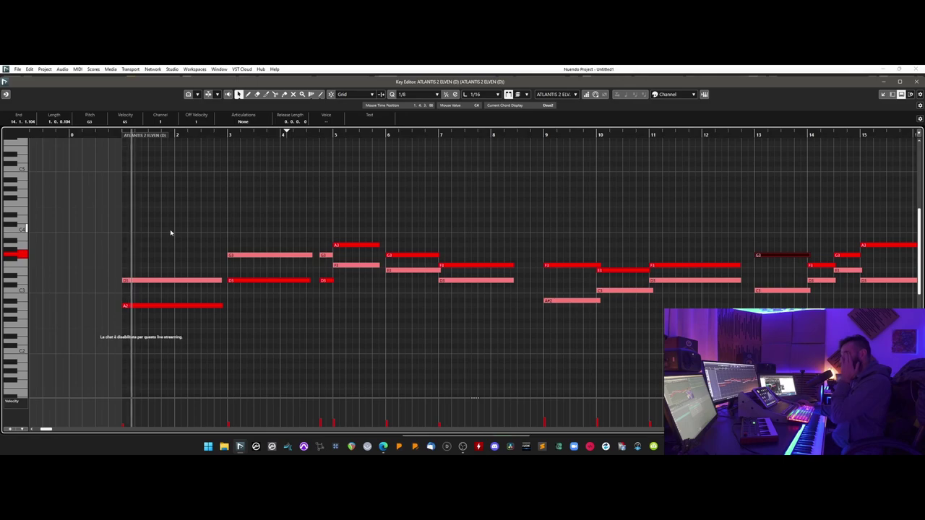
drag(187, 235, 217, 319)
drag(247, 210, 311, 313)
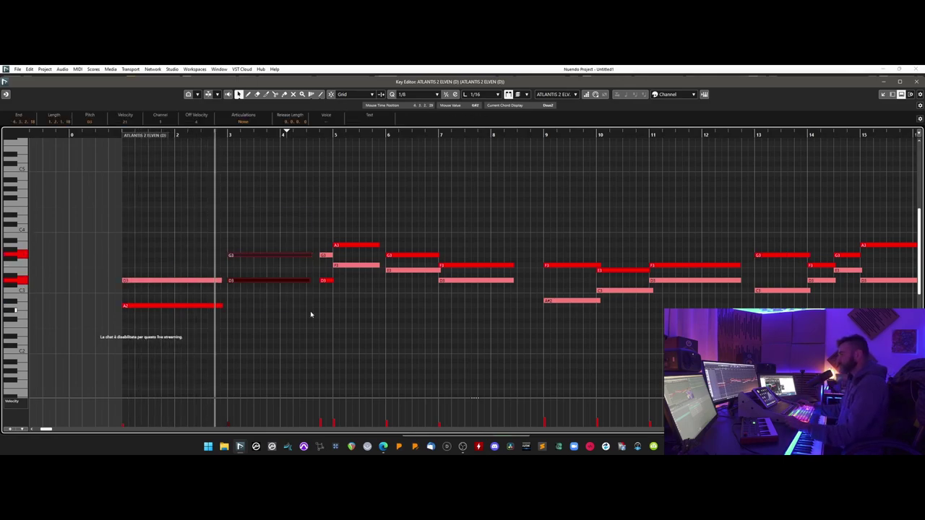
drag(310, 280, 312, 281)
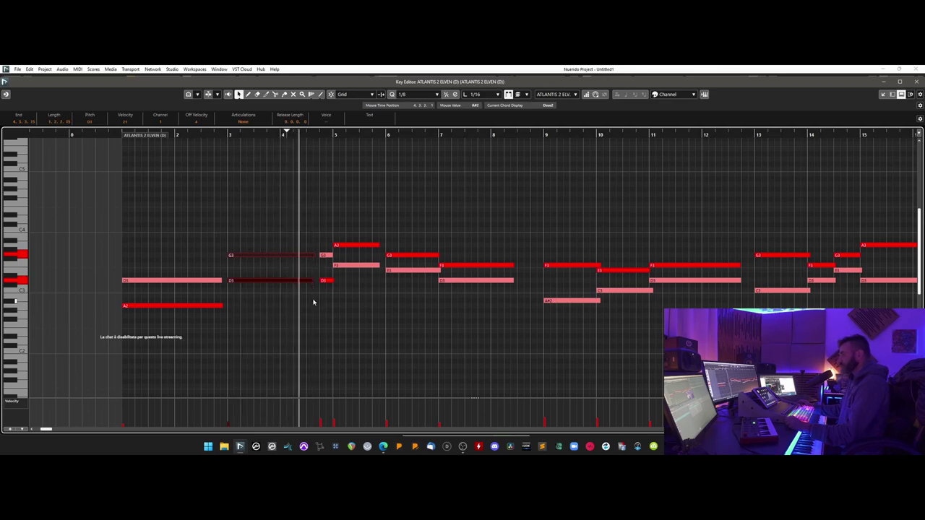
drag(333, 255, 337, 281)
drag(373, 230, 388, 266)
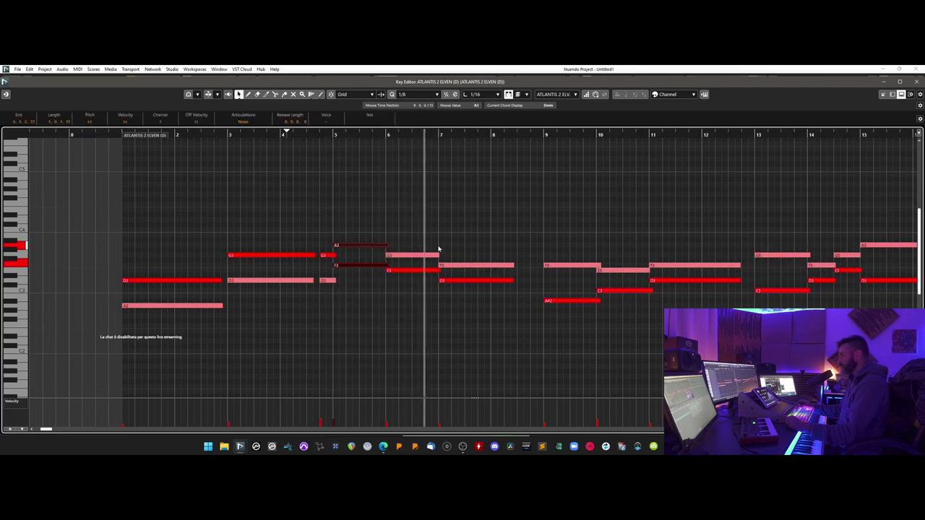
drag(513, 281, 516, 265)
Extend the bar 9 to bar 11 notes of both harmony lines slightly, with the A#2 ending at 10.1.2.13
scroll(523, 310, right, 2)
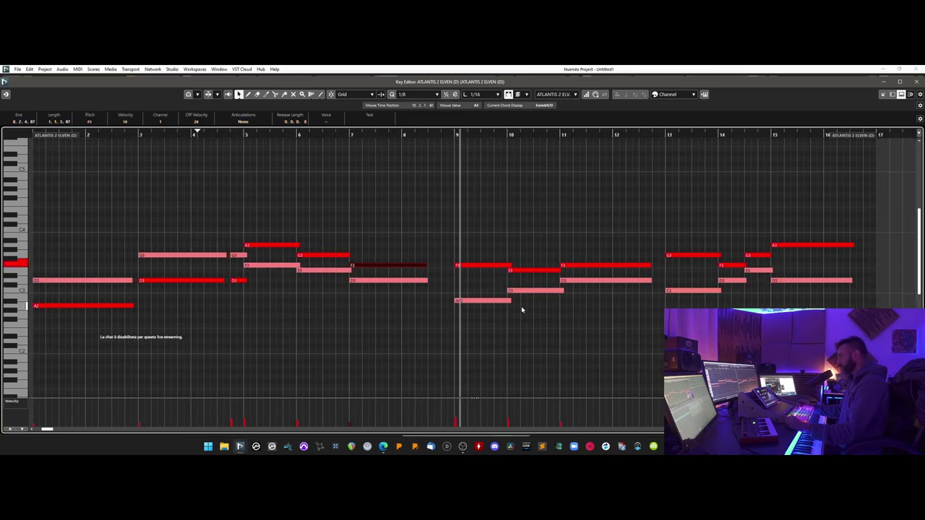
click(510, 301)
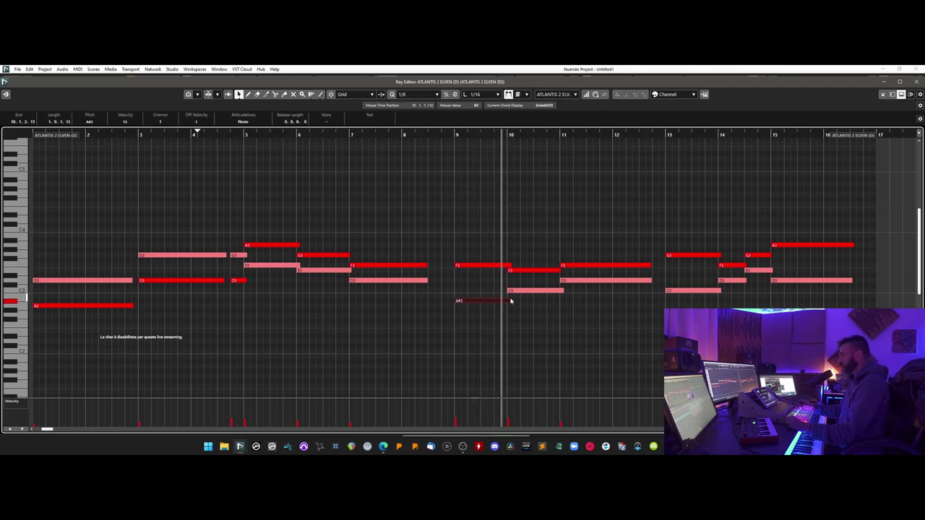
scroll(510, 301, right, 2)
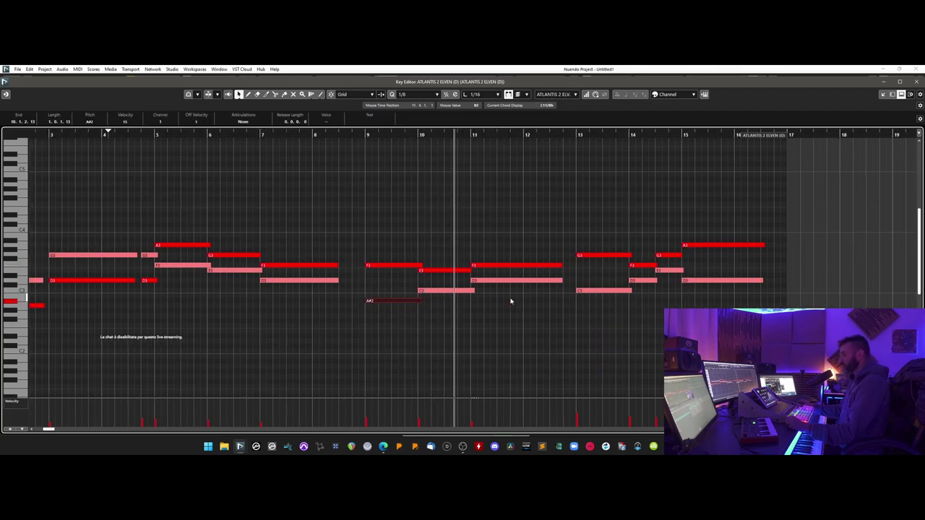
drag(469, 272, 473, 272)
drag(560, 259, 563, 282)
Select both lines' notes in bars 13 and 14 and extend them together to overlap the notes that follow
scroll(560, 295, right, 1)
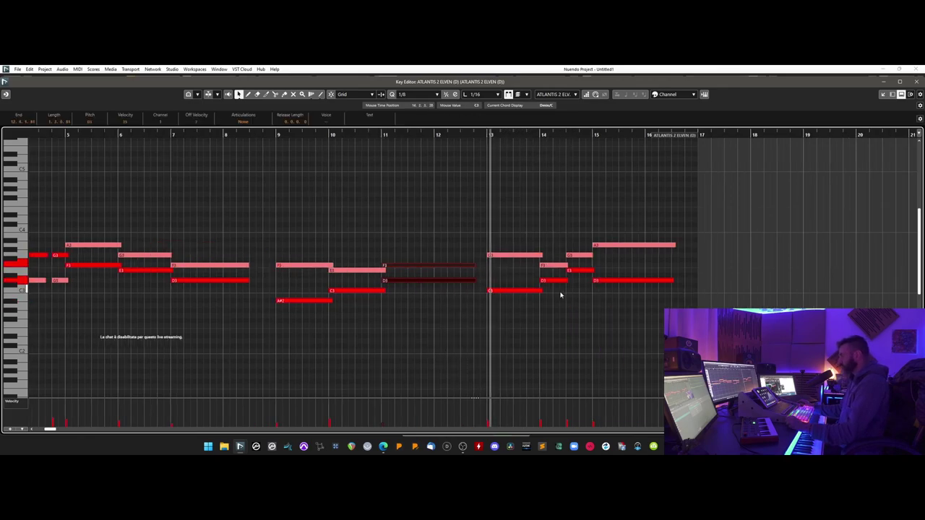
drag(523, 244, 569, 317)
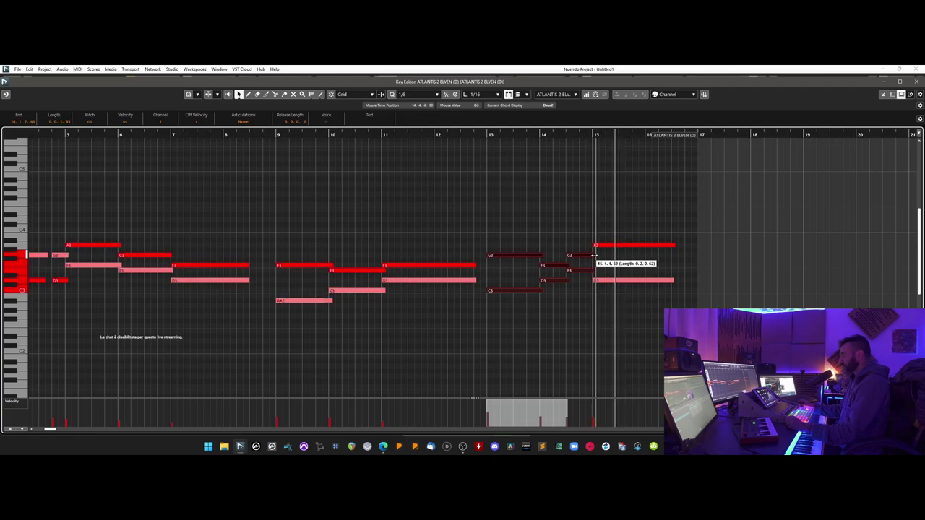
click(617, 259)
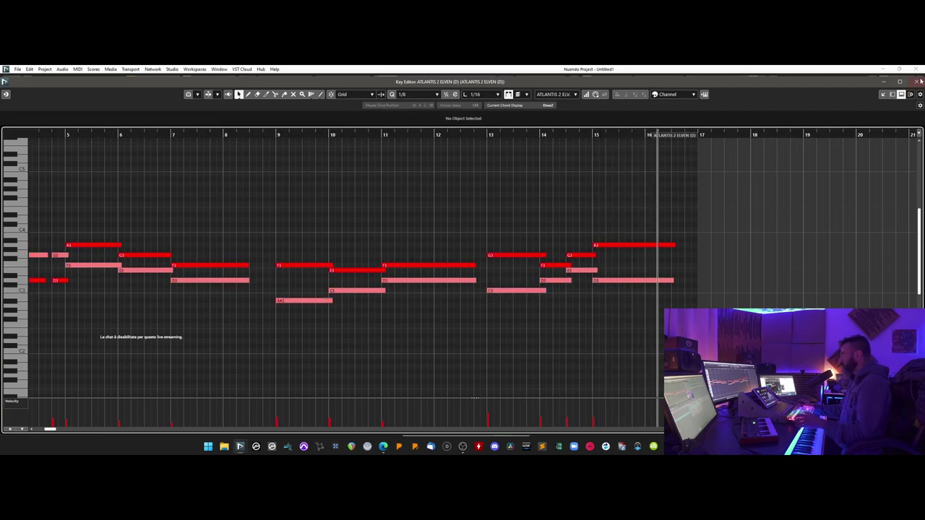
Return to the arrangement, stop playback and rename the two ELVEN (D) tracks ATLANTIS 2 VOICE 1 and ATLANTIS 2 VOICE 2
click(916, 82)
key(space)
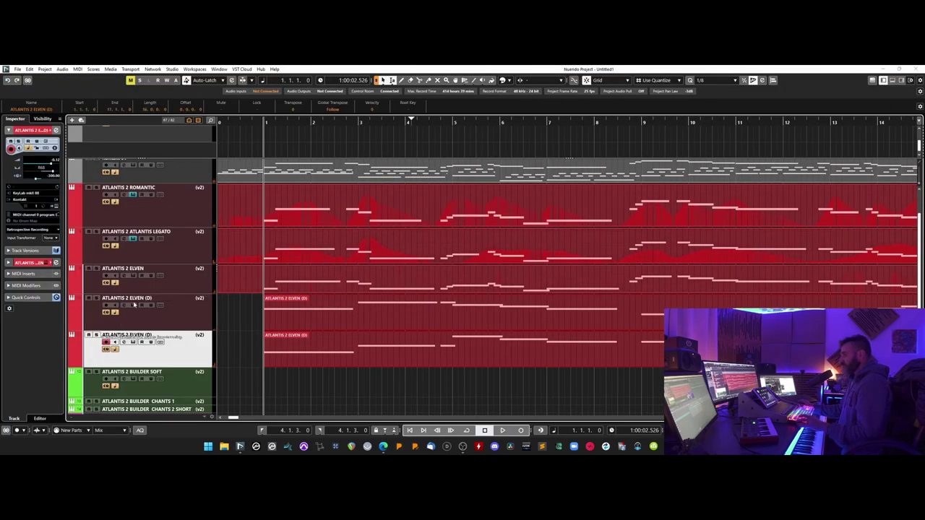
double_click(126, 298)
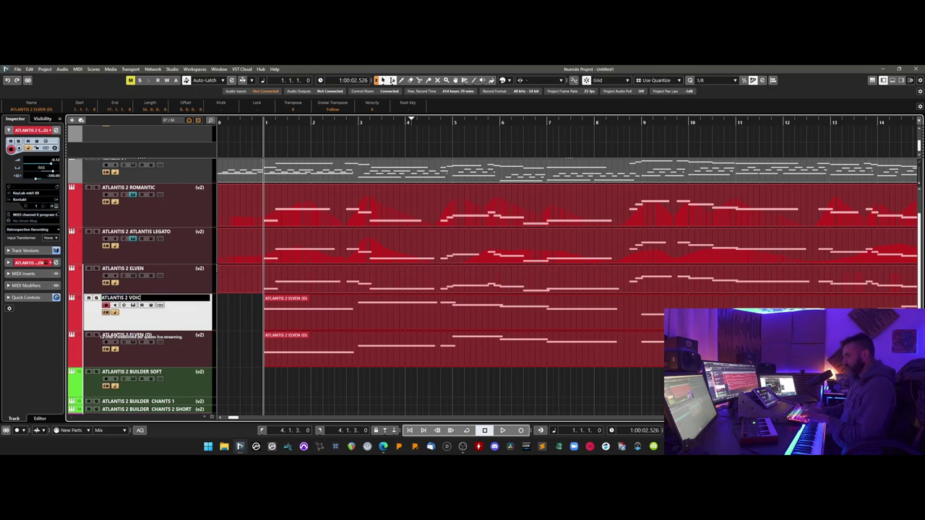
click(129, 344)
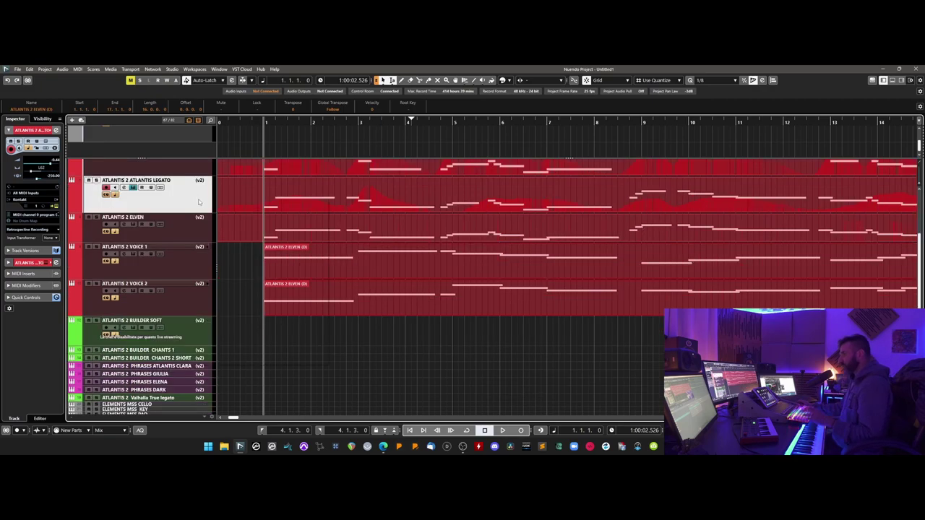
Duplicate the ATLANTIS 2 ATLANTIS LEGATO track, delete the copied part and move the new track below VOICE 2
right_click(197, 198)
click(217, 224)
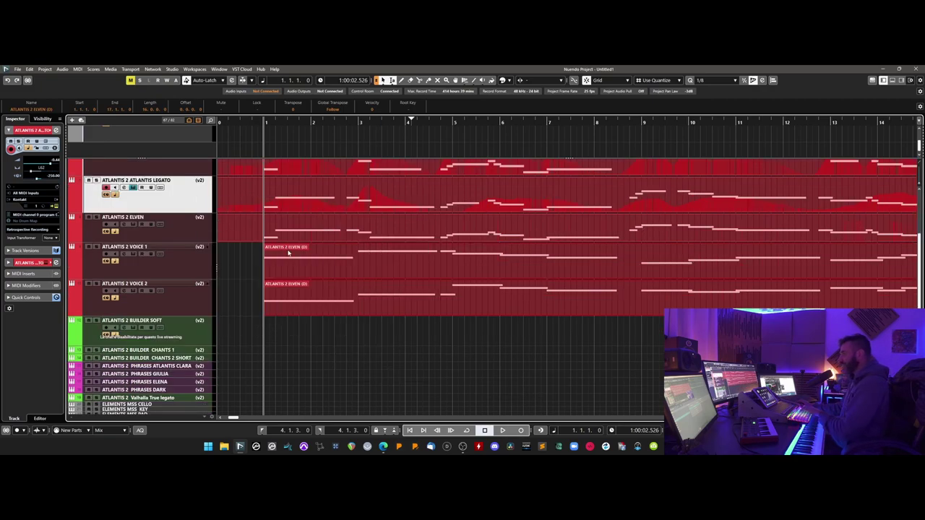
click(264, 248)
key(Delete)
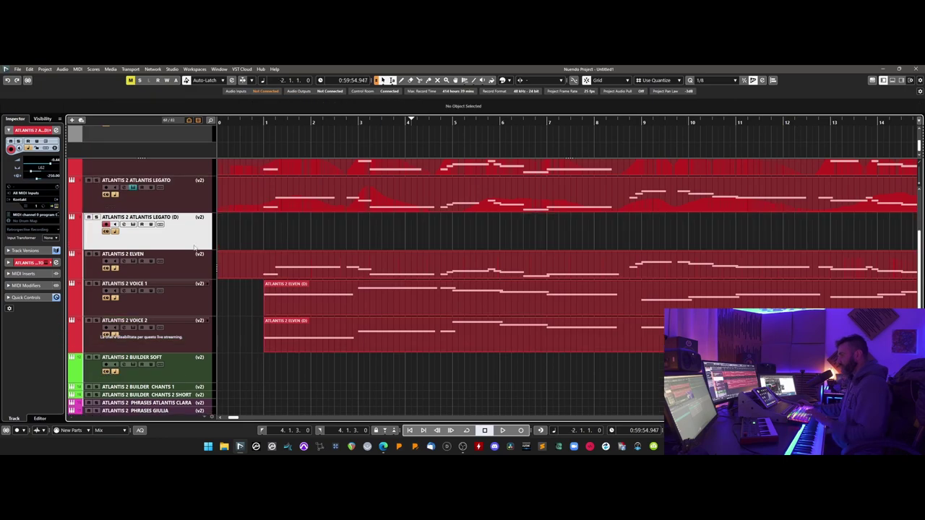
drag(196, 285, 189, 344)
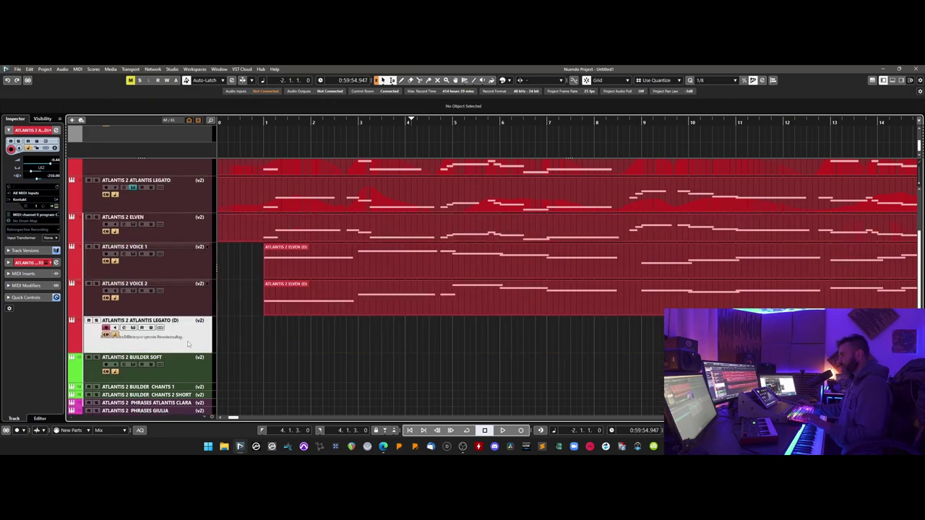
Set the duplicated legato track's instrument to the ATLANTIS SOFT AH articulation and close the instrument window
click(133, 328)
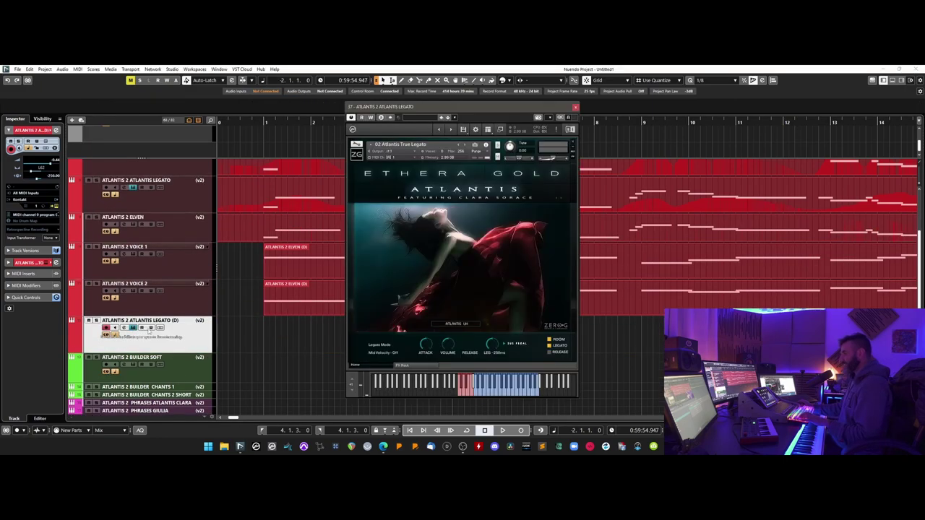
click(460, 324)
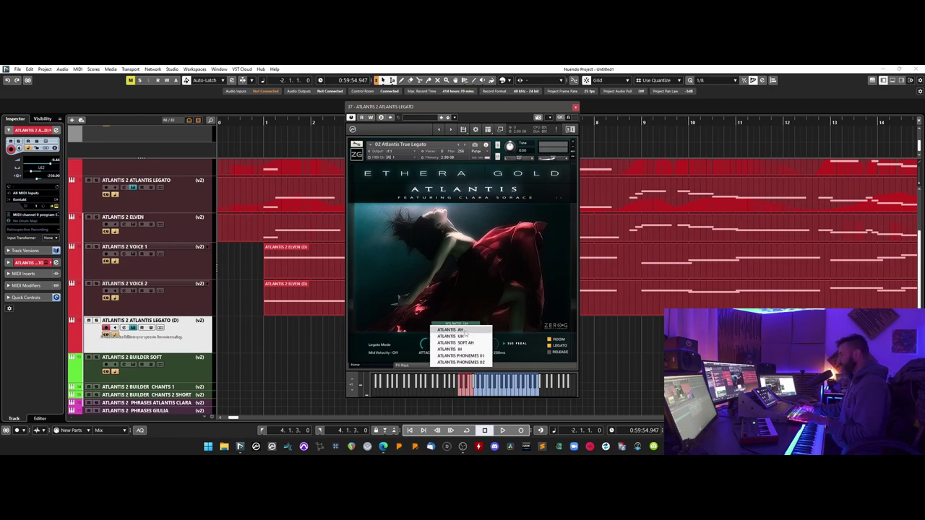
click(470, 344)
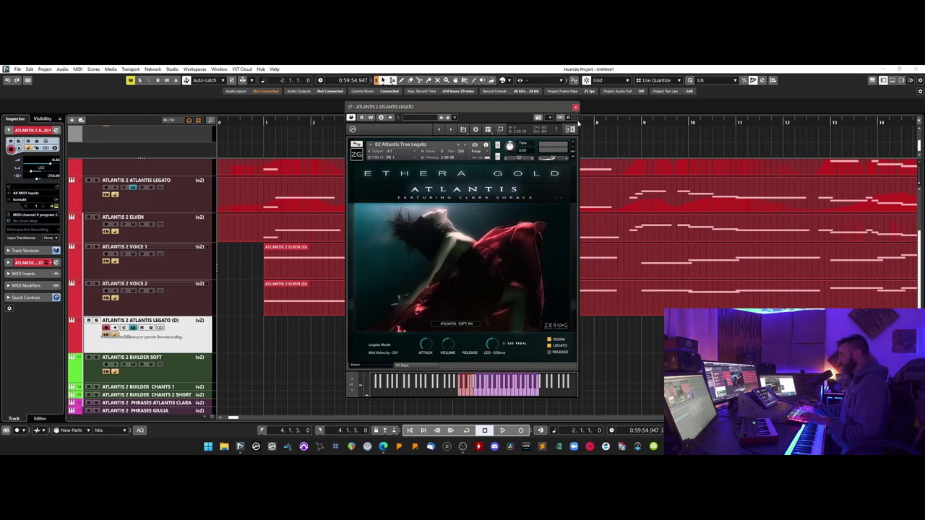
click(576, 107)
Check the two harmony parts in the Key Editor, copy the VOICE 2 part onto the ATLANTIS LEGATO (D) track and play it back
click(318, 313)
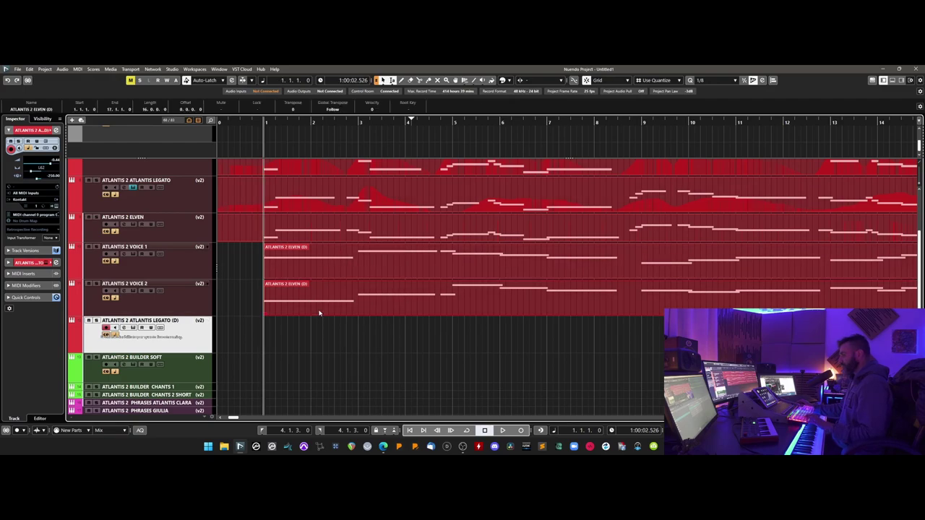
double_click(305, 309)
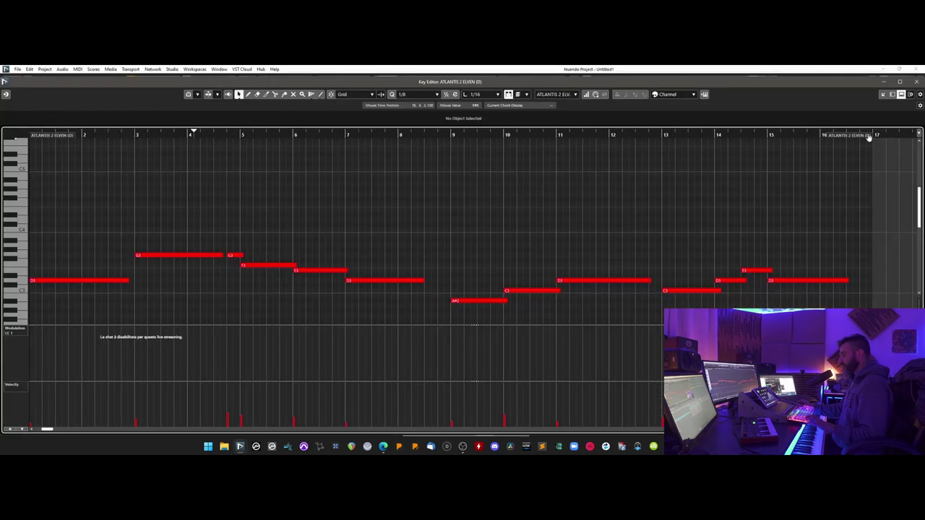
click(916, 82)
double_click(329, 309)
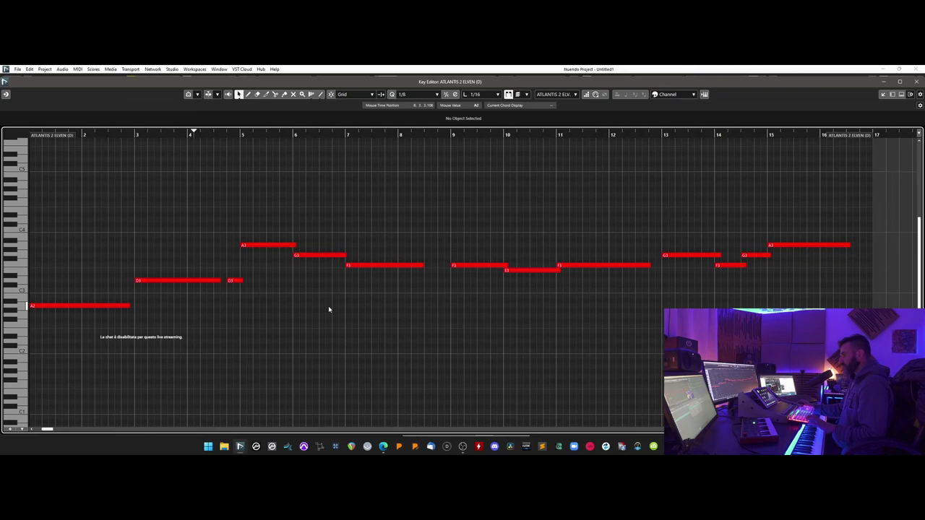
click(916, 82)
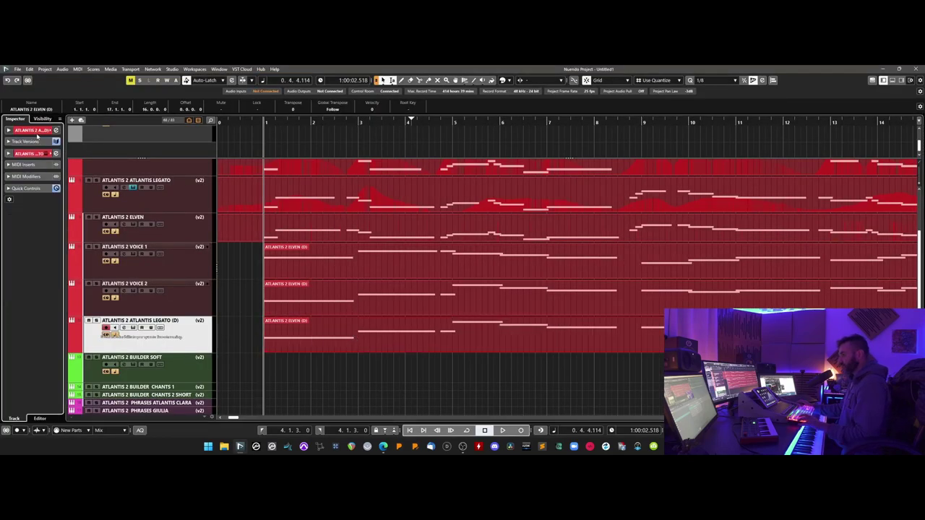
key(space)
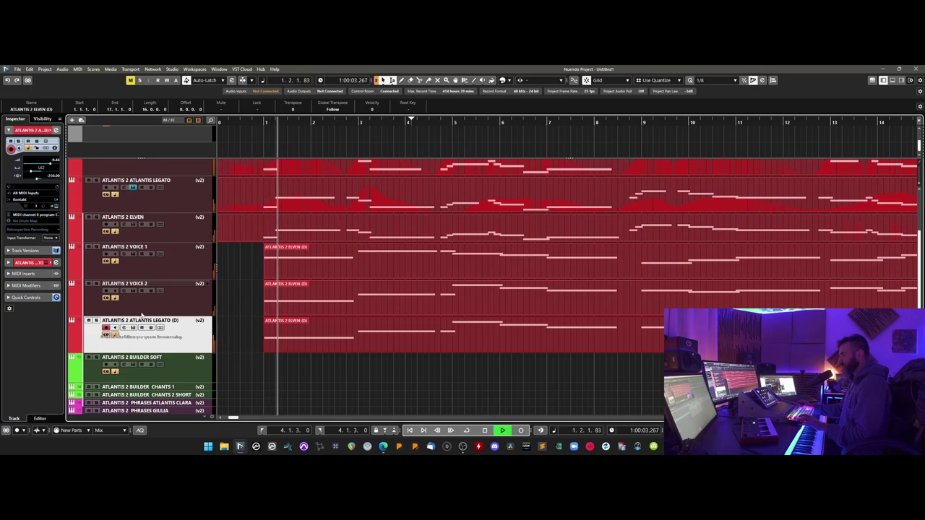
Open the ATLANTIS LEGATO (D) part in the Key Editor, show its Velocity lane, and check the channel levels in the MixConsole
double_click(322, 346)
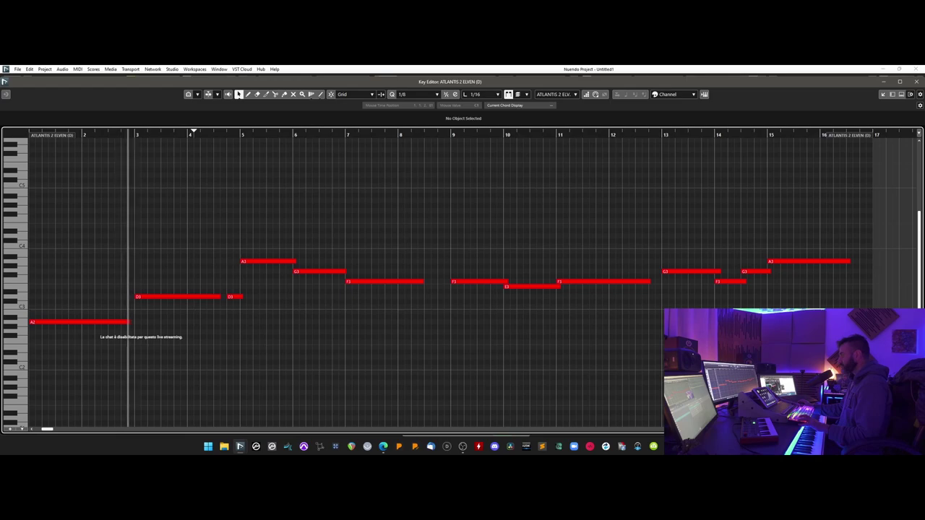
click(22, 429)
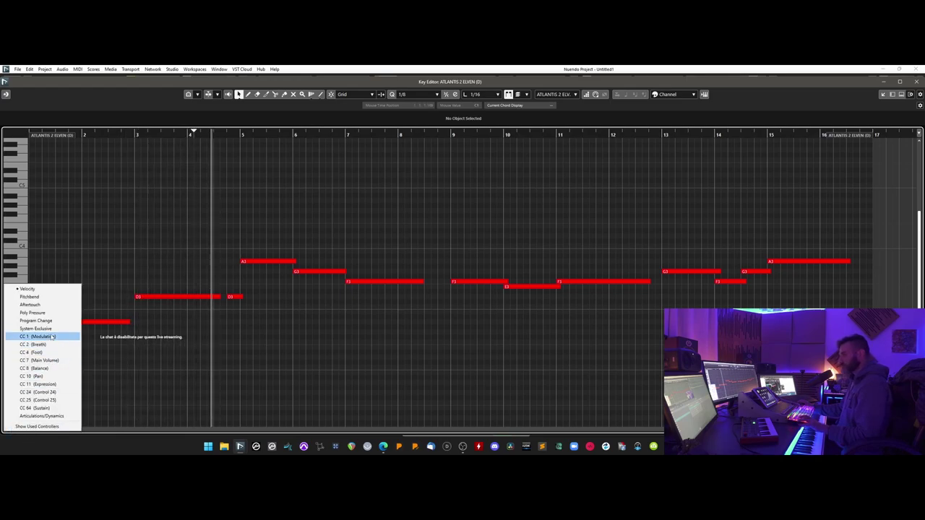
click(29, 288)
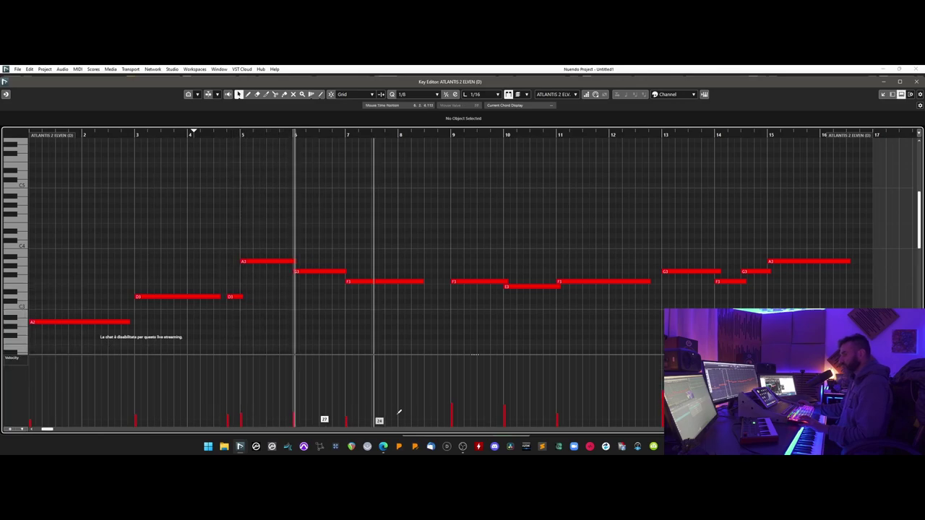
key(g)
key(g)
key(g)
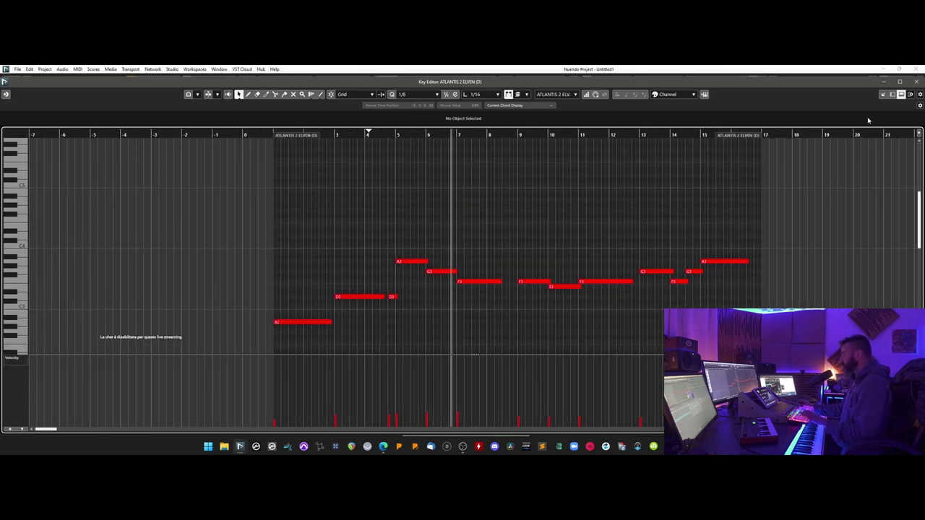
click(916, 82)
key(F3)
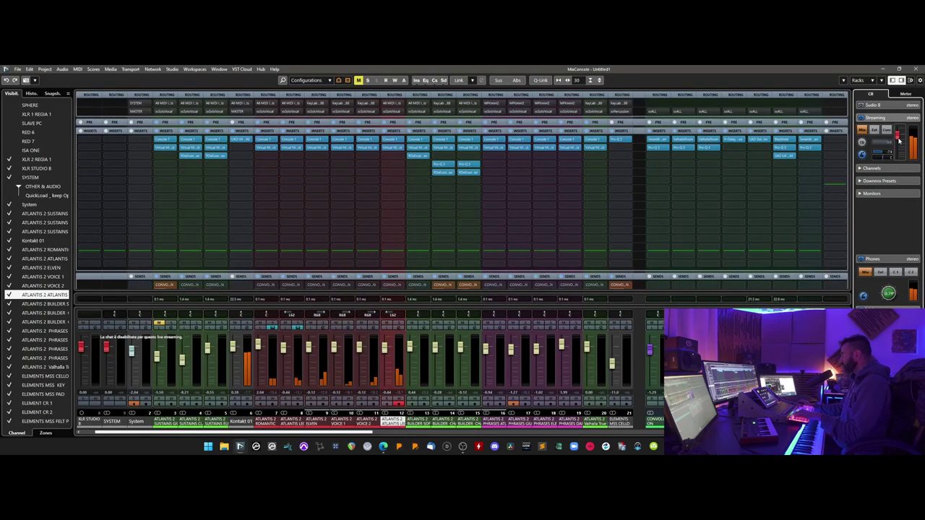
key(F3)
Raise all note velocities in the ATLANTIS LEGATO (D) part to near maximum and check the track's instrument during playback
double_click(293, 347)
scroll(320, 374, left, 3)
key(g)
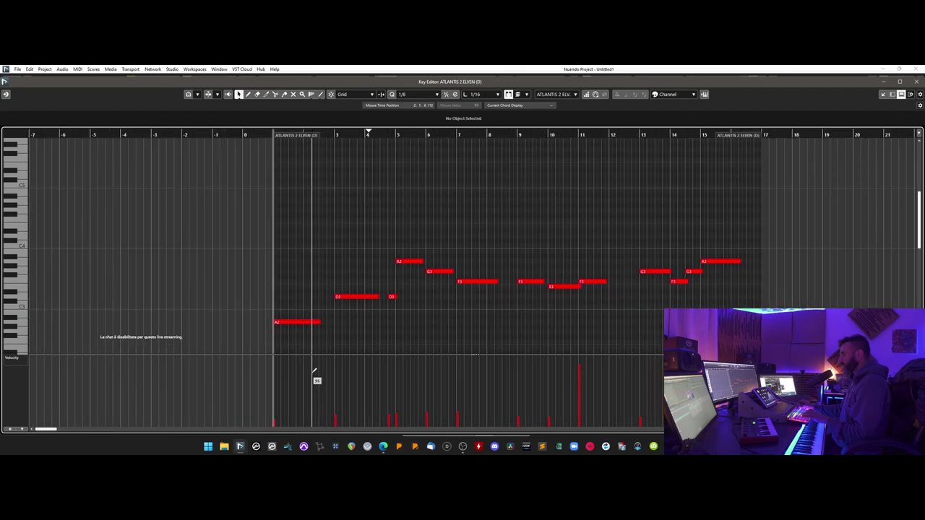
drag(274, 367, 838, 372)
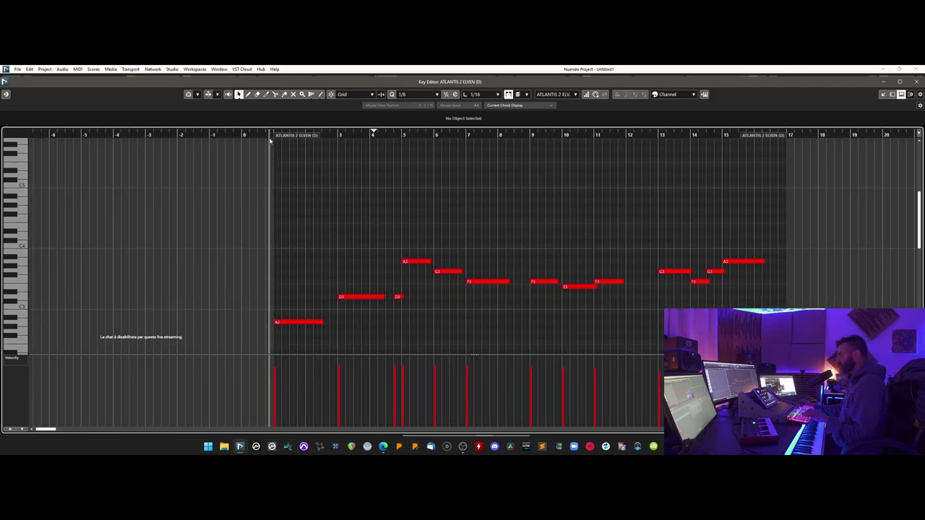
scroll(271, 144, up, 2)
key(space)
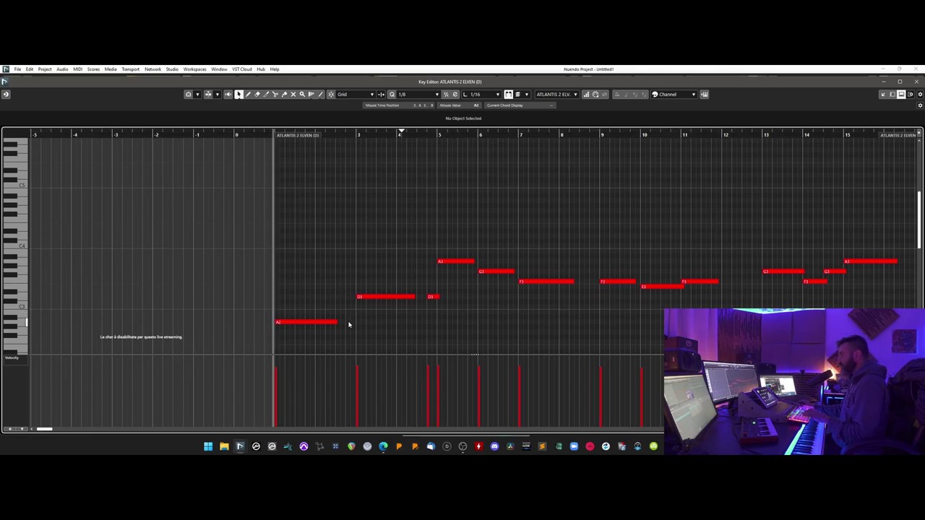
drag(270, 361, 757, 359)
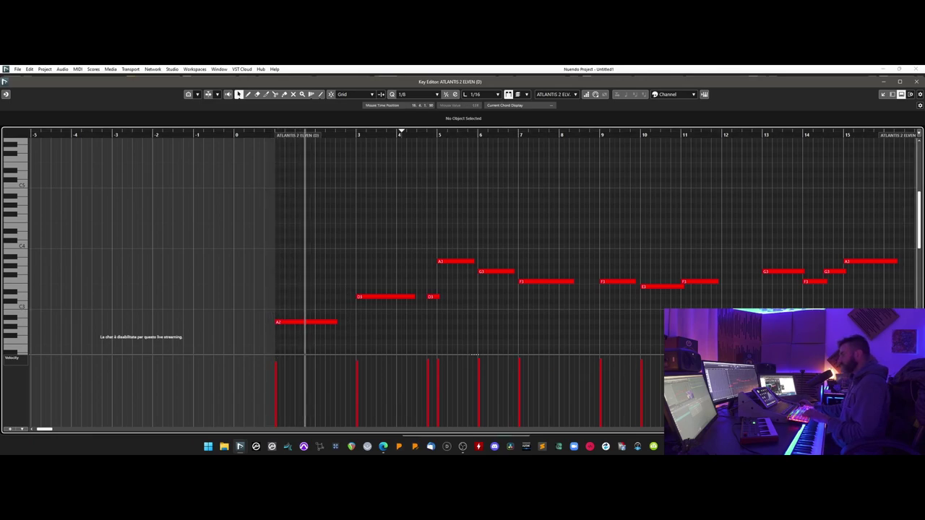
scroll(625, 347, right, 3)
click(915, 84)
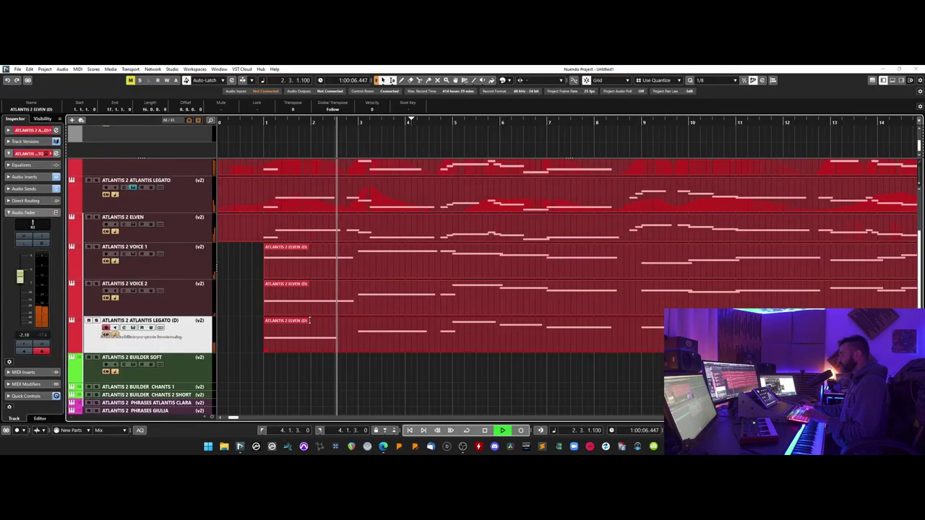
click(133, 329)
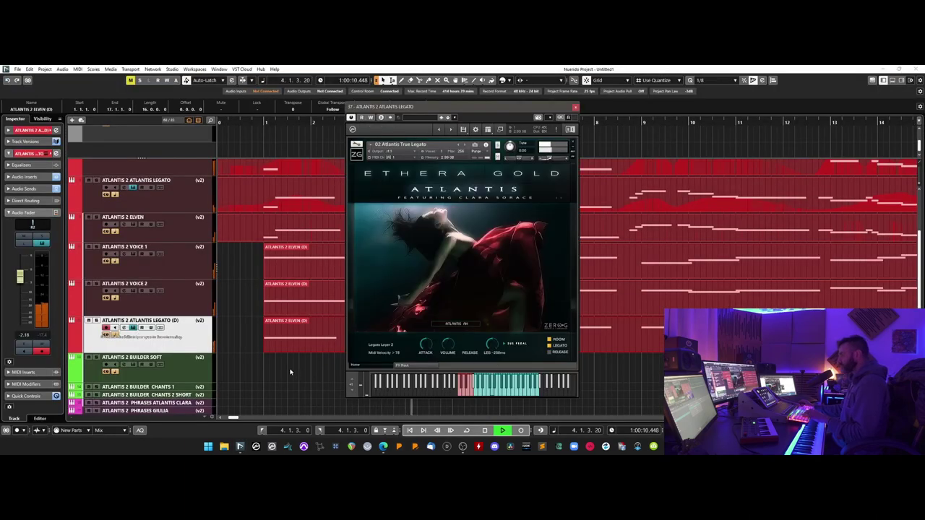
click(575, 107)
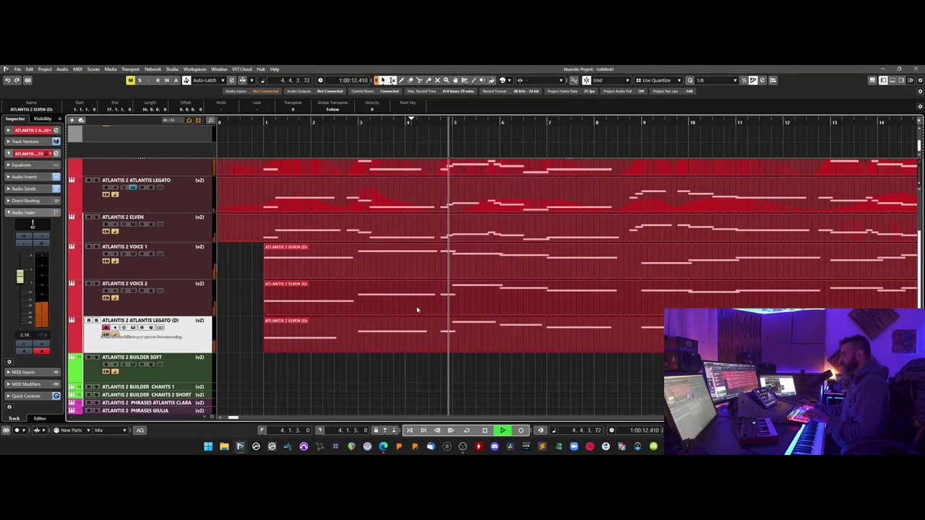
Lengthen the ATLANTIS LEGATO (D) notes from bar 5 to bar 12 so consecutive notes overlap, and return to the arrangement
double_click(398, 343)
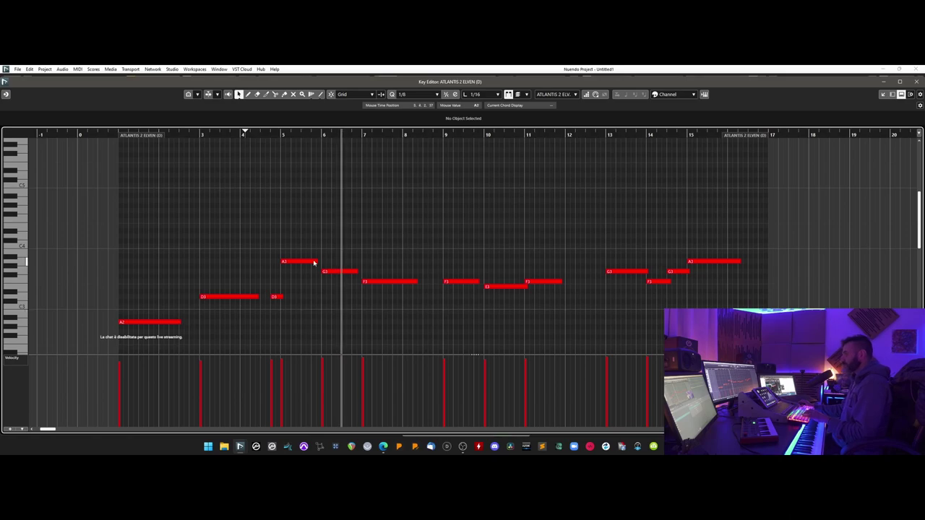
drag(316, 261, 493, 282)
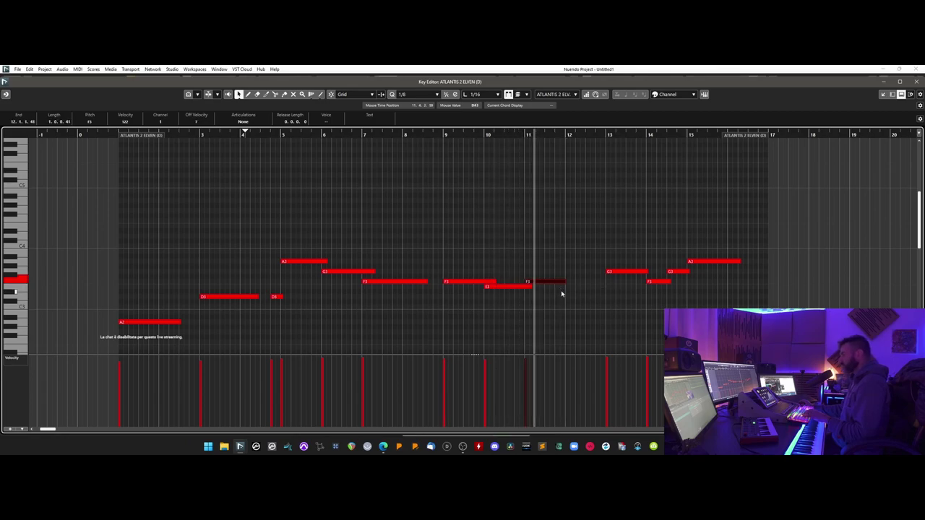
drag(564, 281, 572, 282)
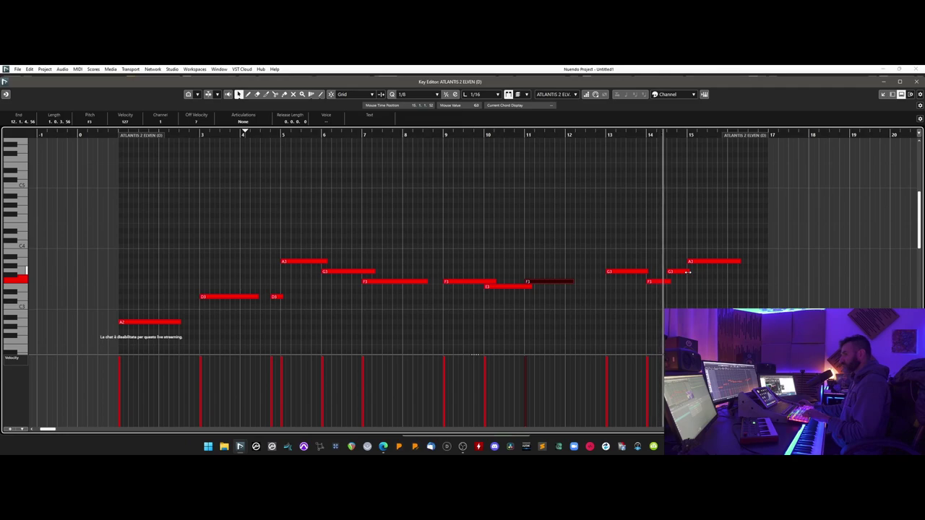
click(740, 261)
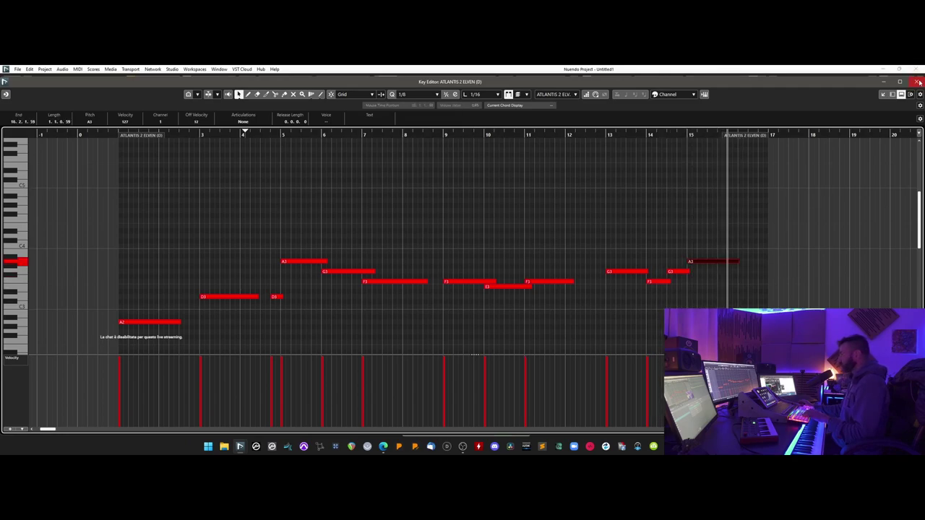
key(space)
click(692, 388)
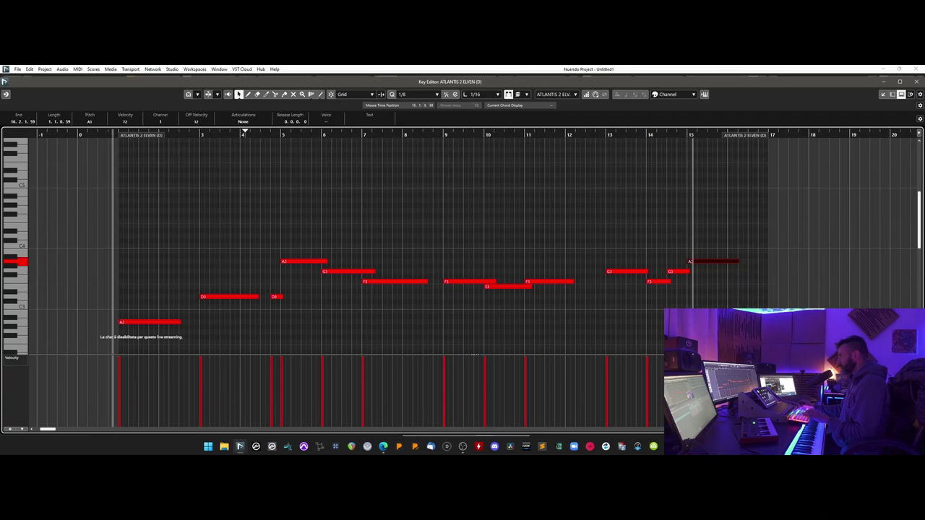
key(Return)
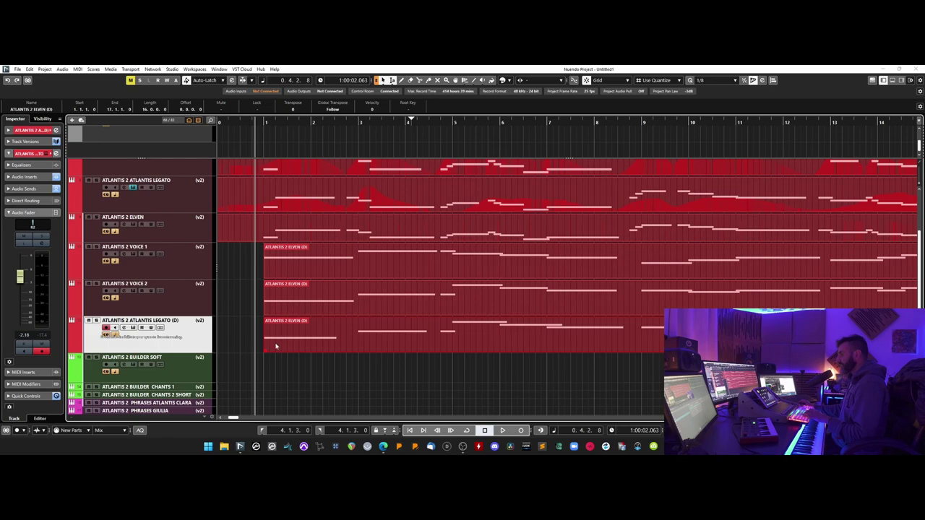
Recheck the legato track's instrument, reopen its part in the Key Editor and play it from before bar 5
click(135, 330)
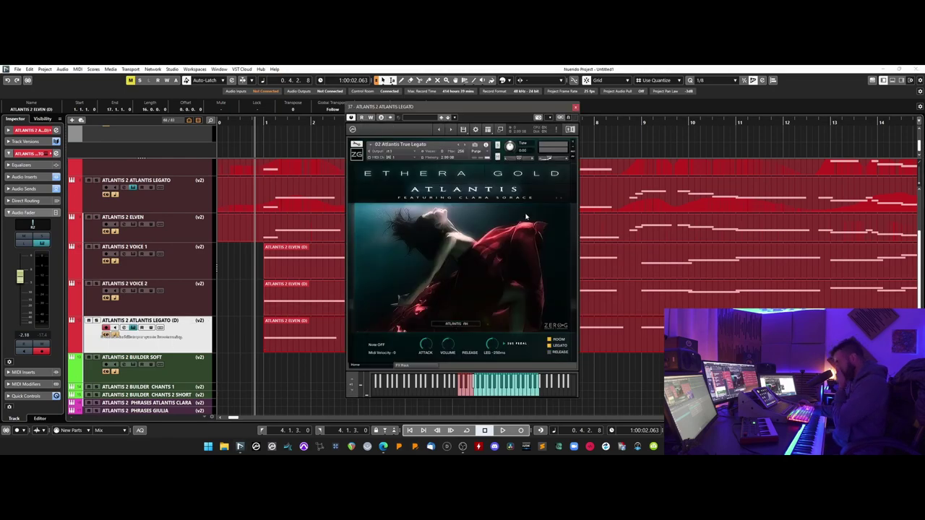
click(575, 108)
double_click(345, 330)
key(Return)
double_click(318, 350)
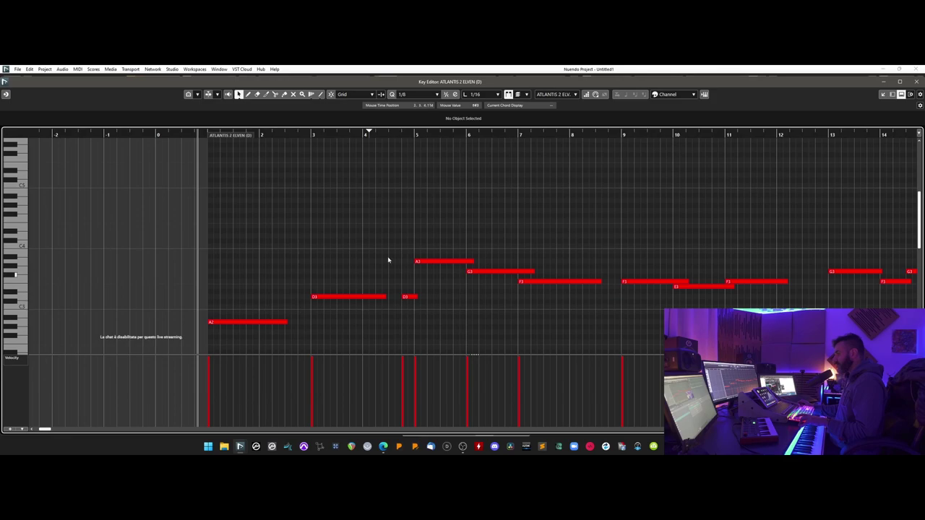
drag(393, 135, 394, 206)
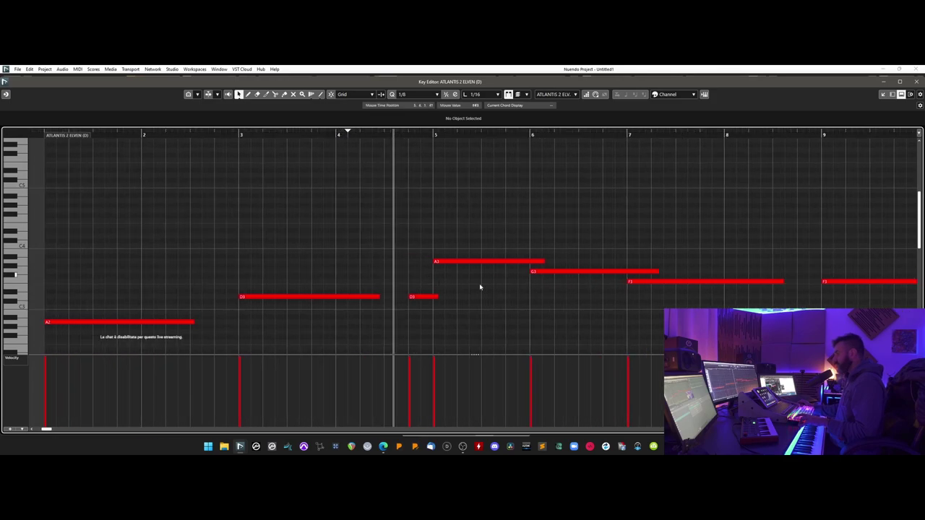
key(g)
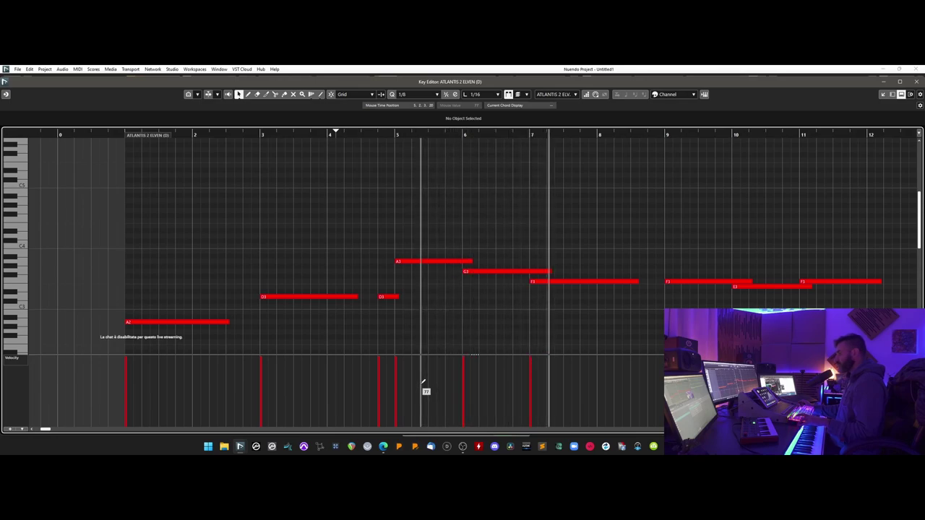
Lower the velocities of the notes from the short D3 before bar 5 onward to under half and audition them
key(space)
drag(376, 399, 684, 404)
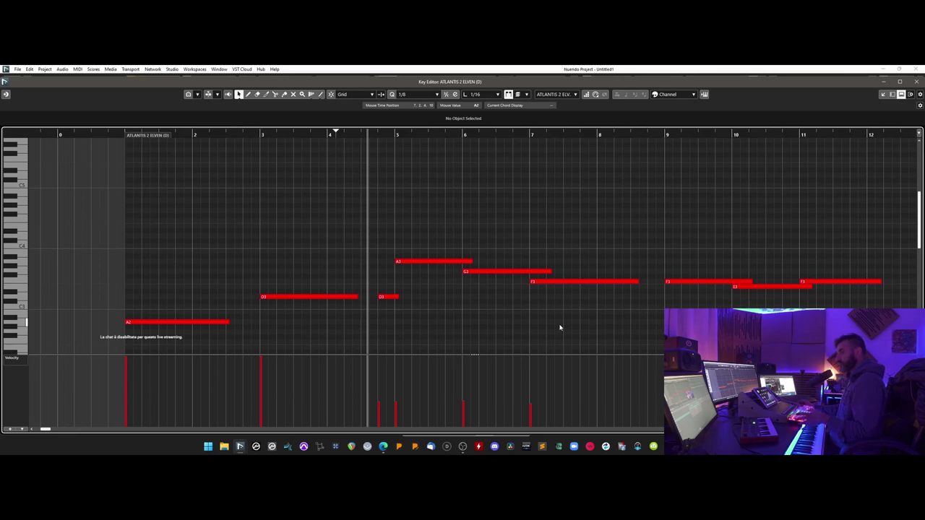
key(space)
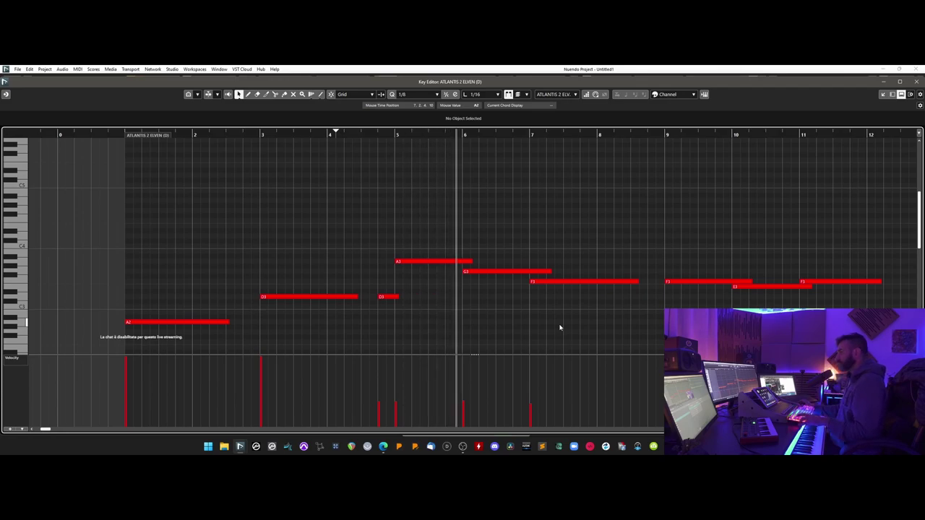
key(space)
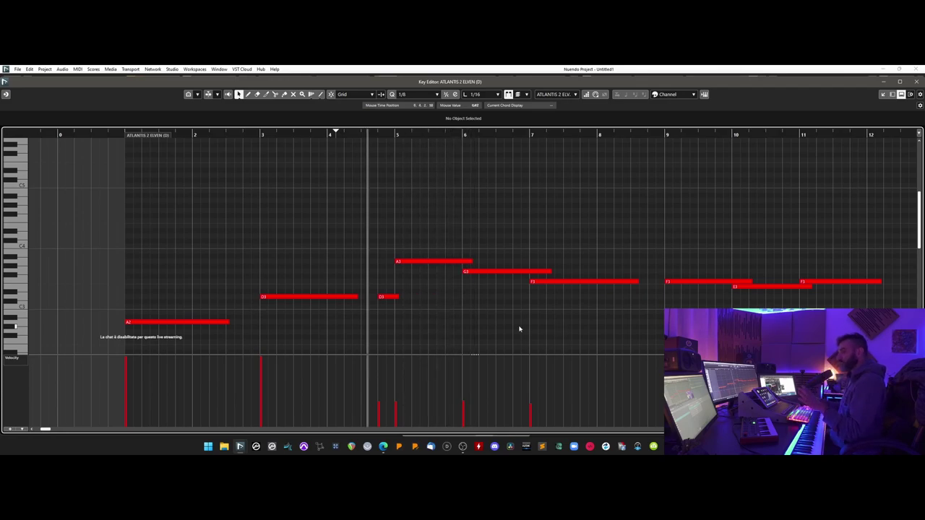
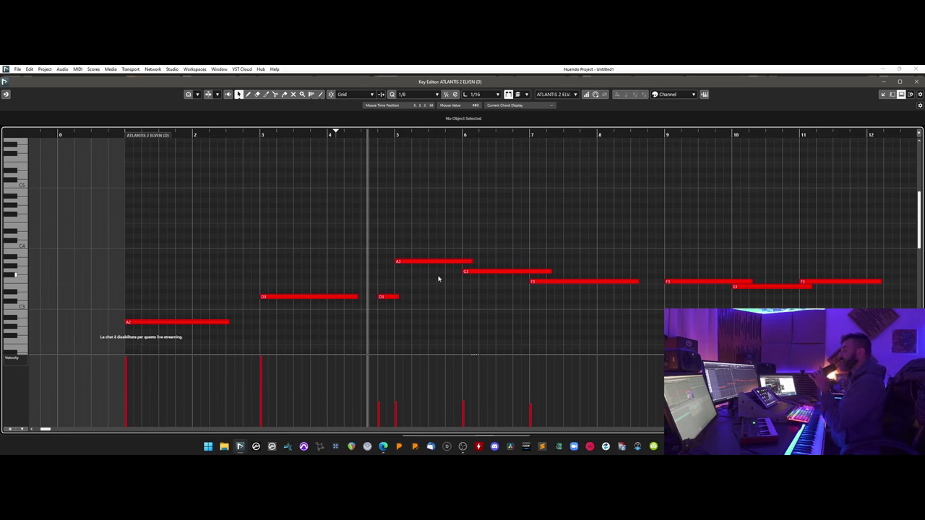
Raise the velocities from bar 5 onward back to near maximum, play the passage and slightly extend the bar 7 F3
drag(403, 357, 795, 360)
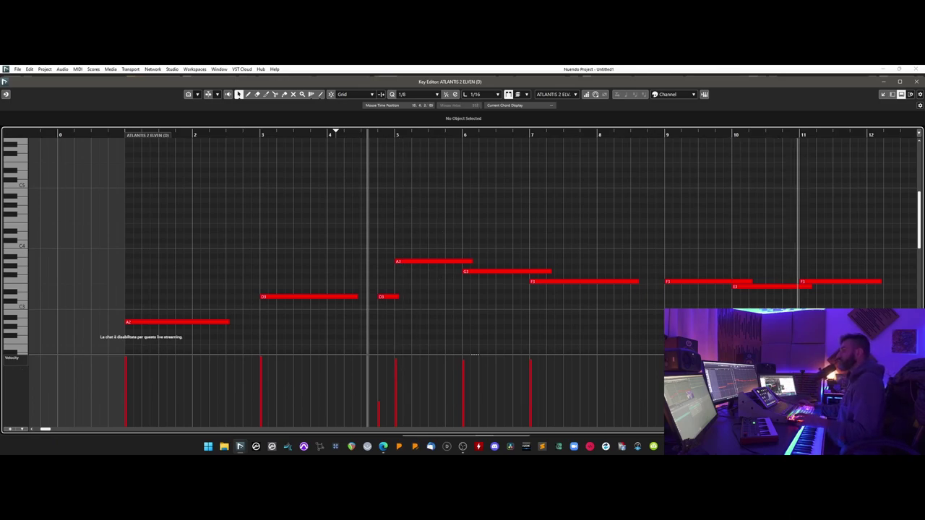
key(space)
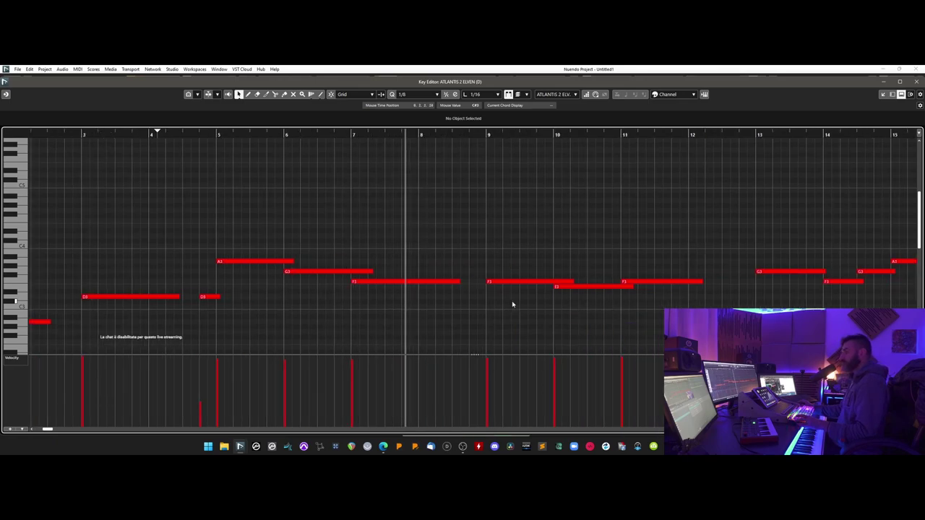
key(space)
drag(460, 281, 462, 280)
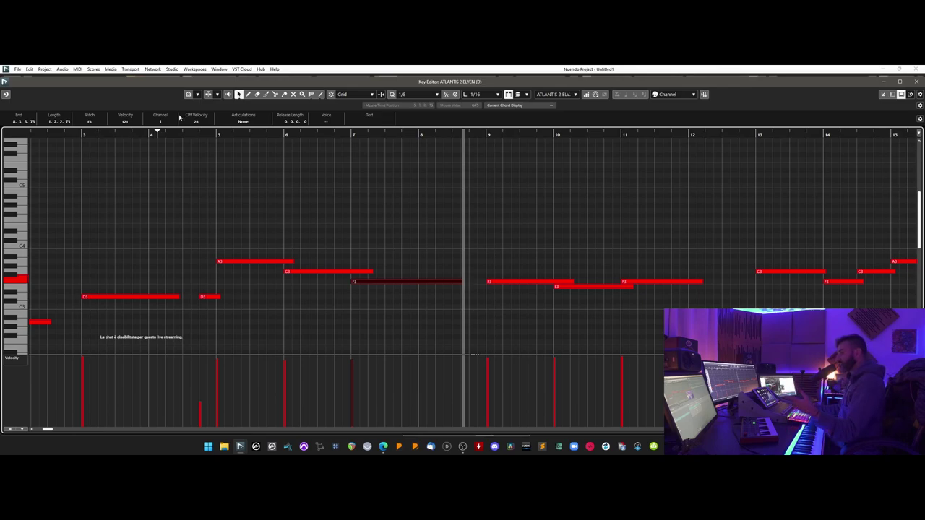
Play VOICE 1, VOICE 2 and ATLANTIS LEGATO (D) soloed in the arrangement and set the legato track's fader to -1.39
click(191, 137)
key(Return)
key(space)
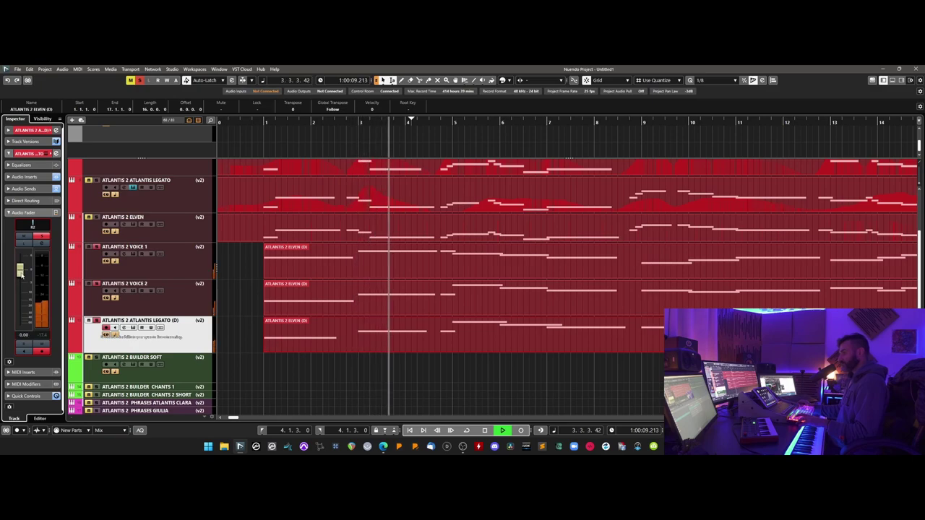
drag(21, 275, 21, 277)
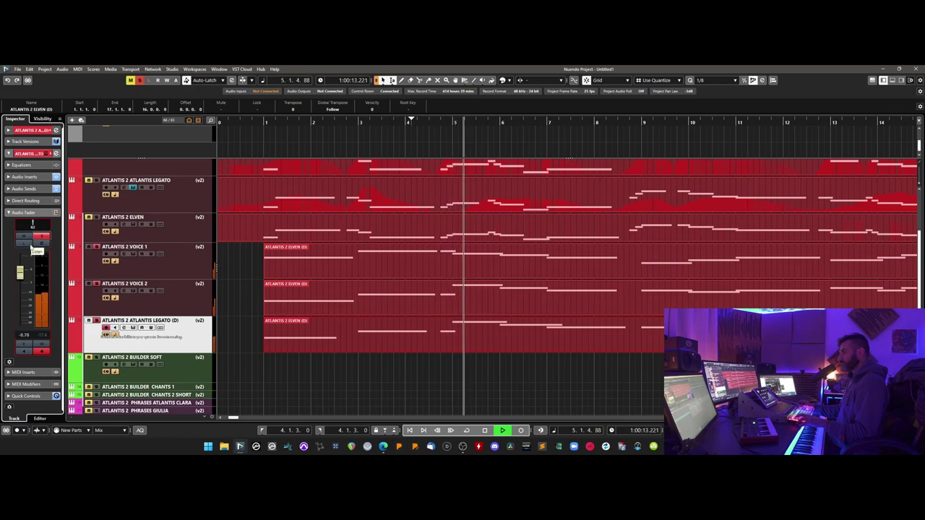
drag(21, 274, 21, 276)
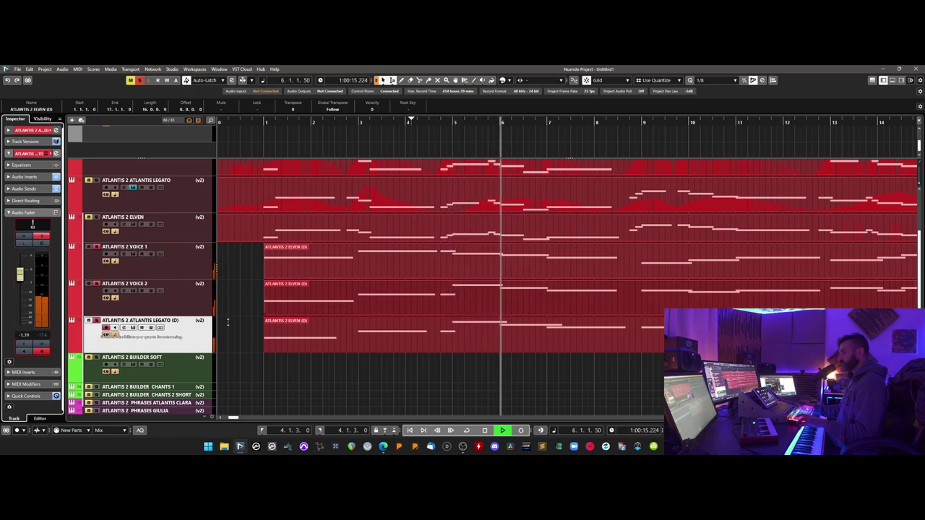
Rename the ATLANTIS LEGATO (D) track ATLANTIS 2 ATLANTIS VOICE 1 and stop playback
double_click(154, 321)
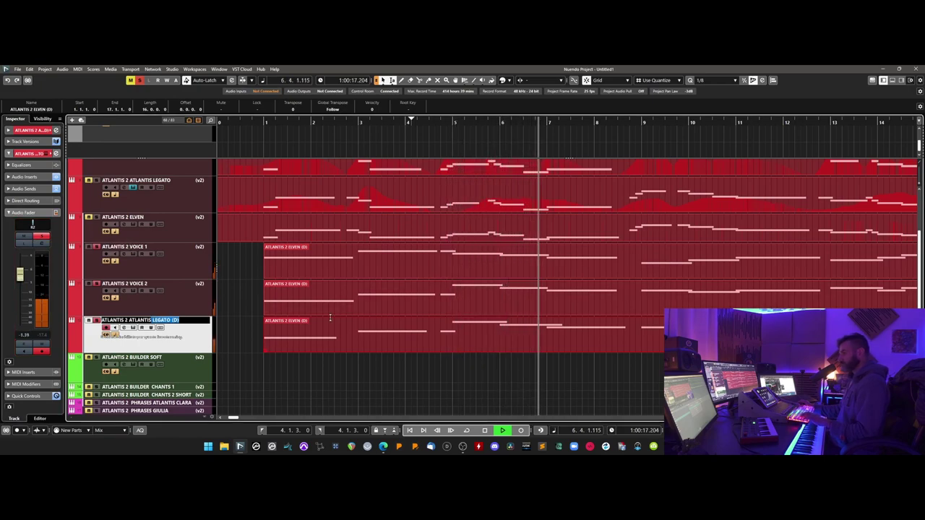
text(VOICE 1)
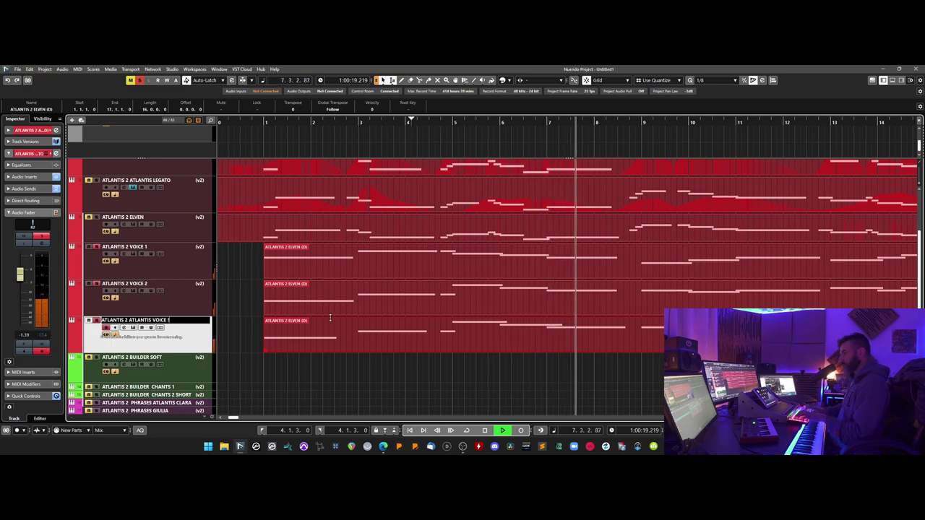
key(Return)
key(space)
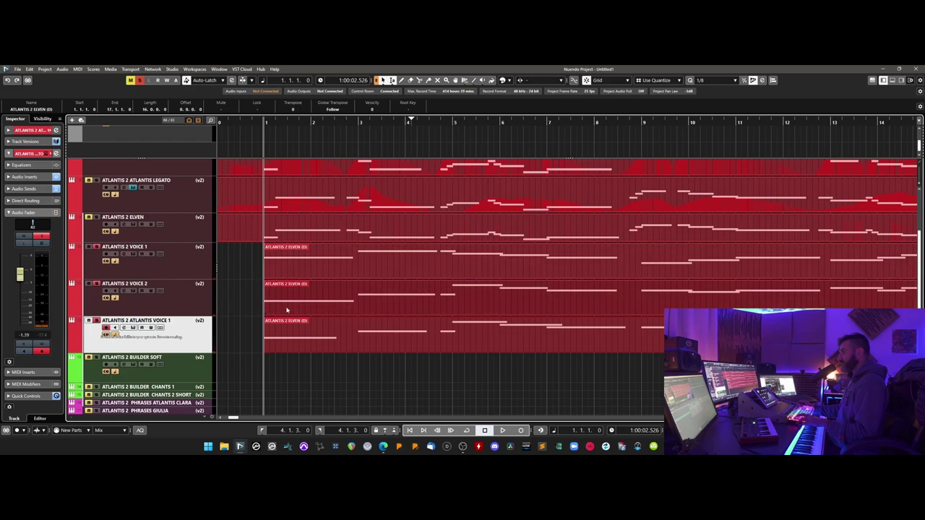
Check the notes in the VOICE 2 and ATLANTIS VOICE 1 parts and rename the latter's track ATLANTIS 2 ATLANTIS VOICE 2
double_click(287, 311)
click(916, 82)
double_click(338, 337)
click(916, 82)
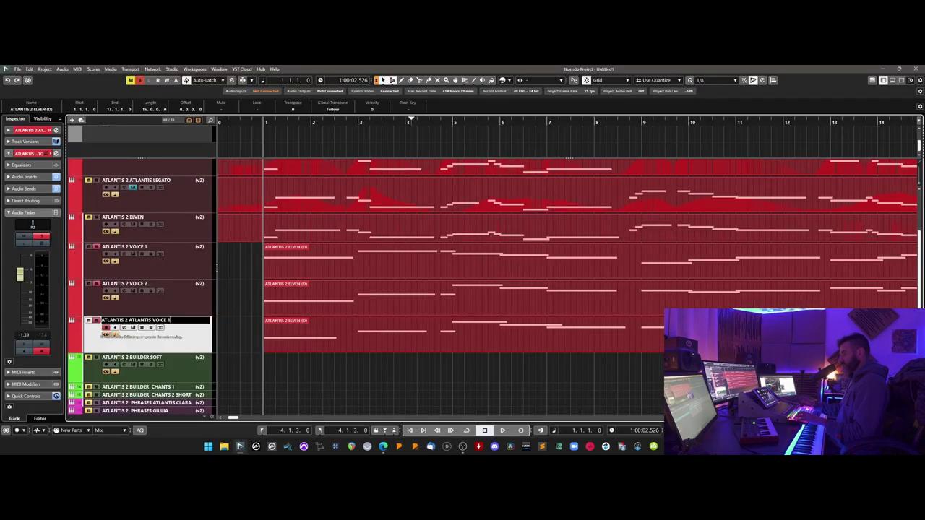
click(183, 266)
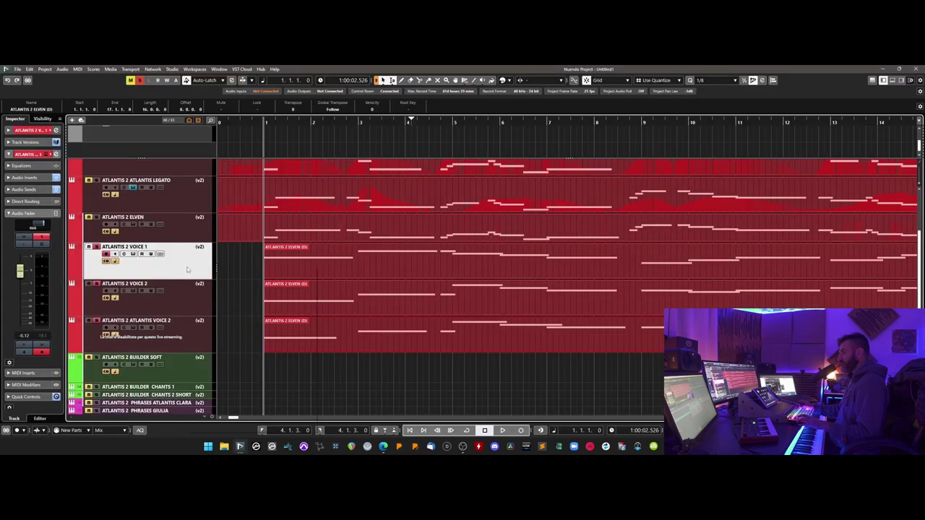
Duplicate the ATLANTIS VOICE 2 track as an empty track named ATLANTIS 2 ATLANTIS VOICE 1 and copy the VOICE 1 part onto it
right_click(187, 267)
click(181, 299)
right_click(173, 339)
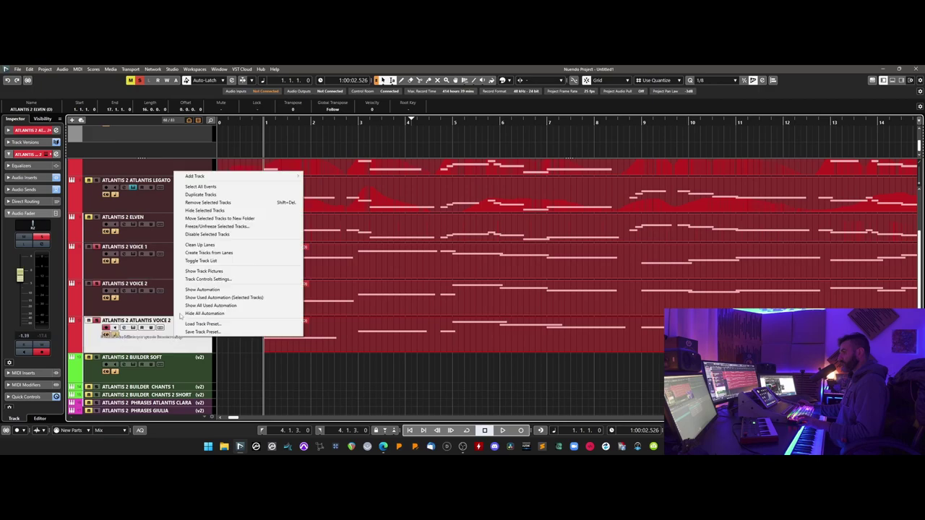
click(210, 193)
click(294, 380)
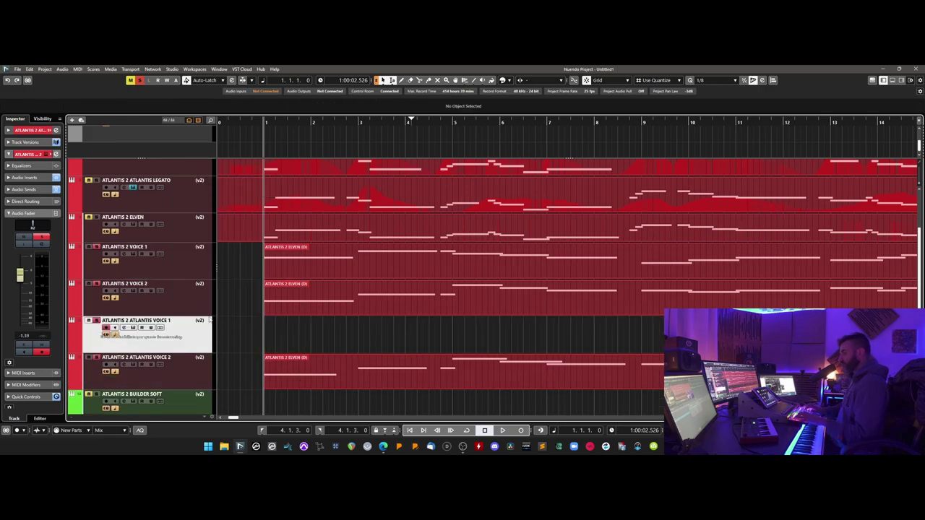
drag(353, 272, 350, 326)
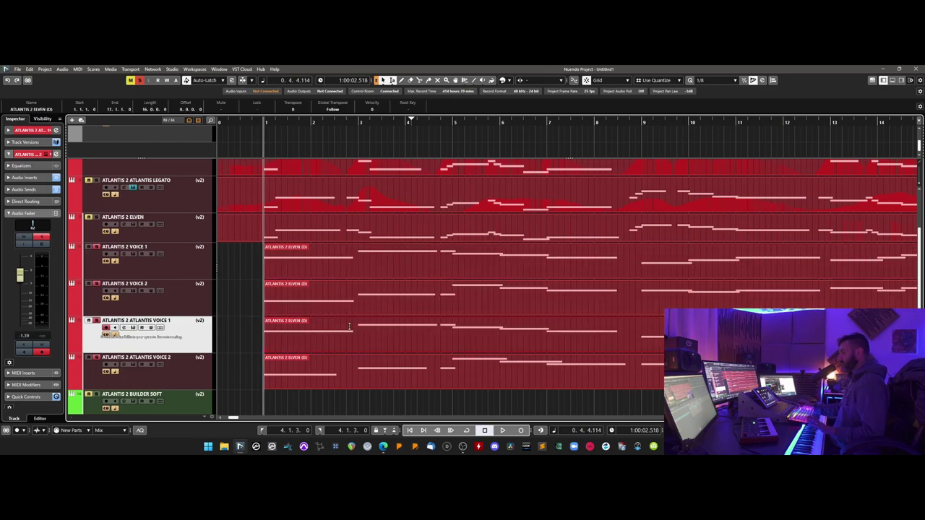
click(134, 357)
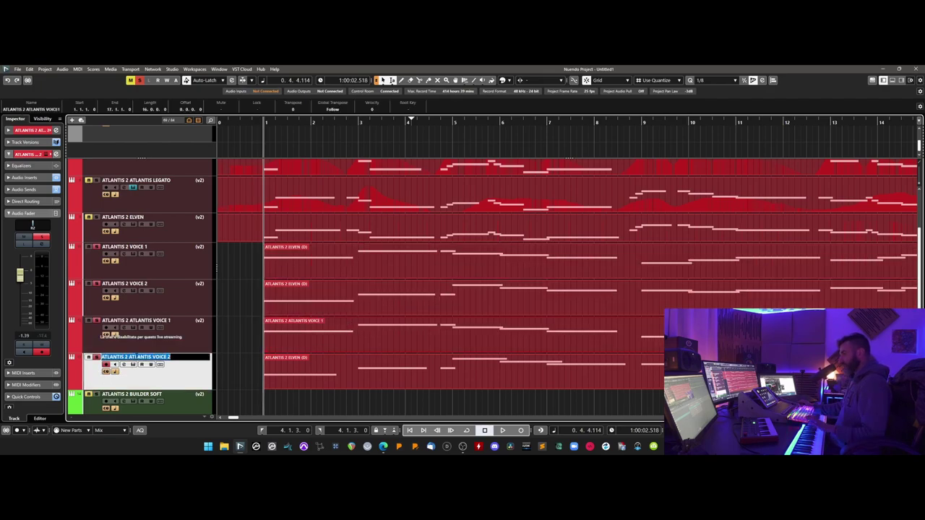
Confirm the name ATLANTIS 2 ATLANTIS VOICE 2 for the last red voice track
key(Return)
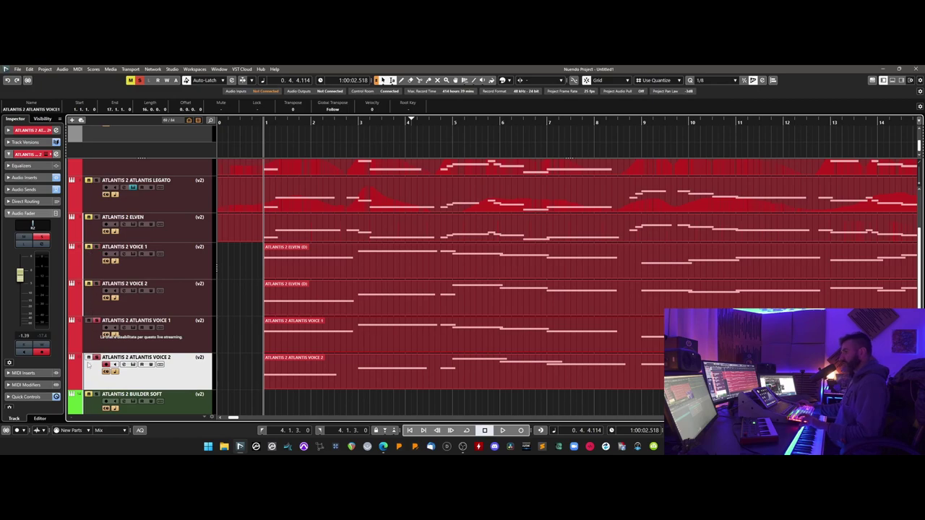
Open the ATLANTIS 2 ATLANTIS VOICE 1 part, raise all its note velocities to near maximum, and start playback
double_click(297, 348)
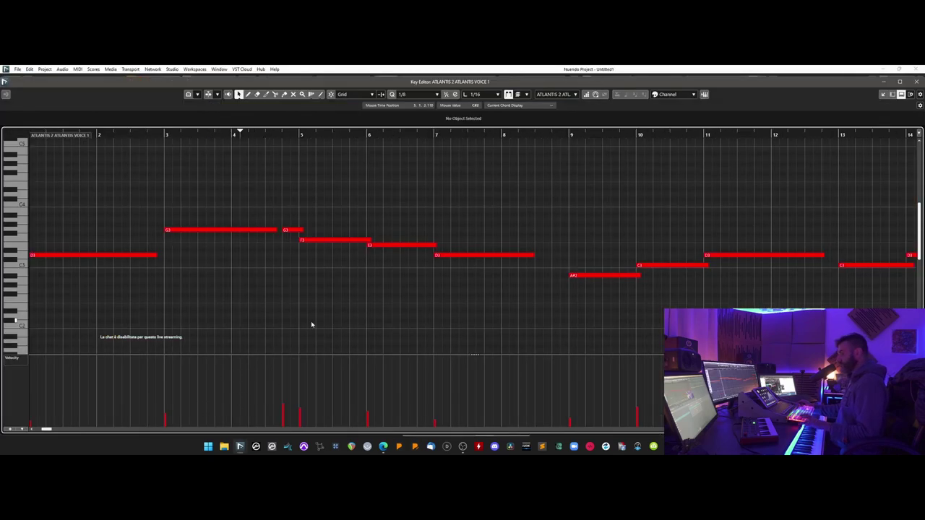
mouse_move(206, 362)
mouse_down()
mouse_move(583, 341)
mouse_move(686, 345)
mouse_up()
key(space)
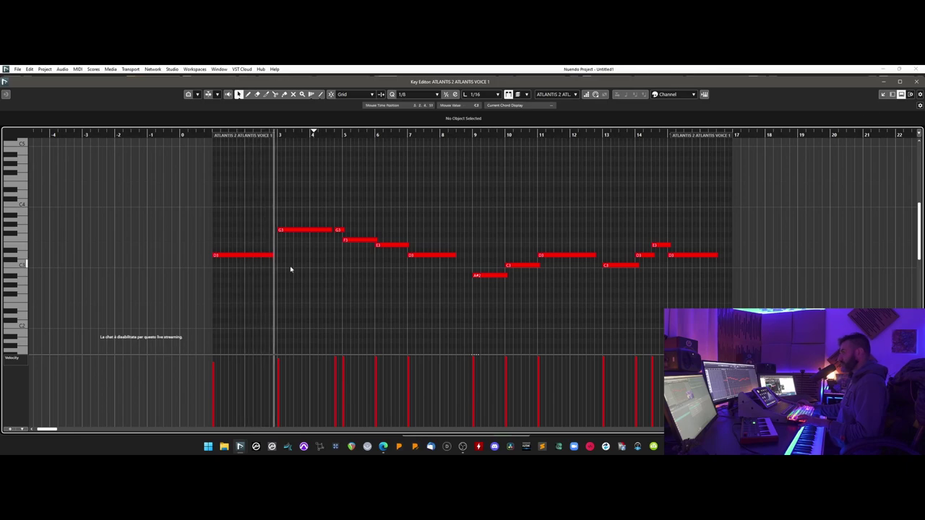
Shorten the ends of the first D3 note and the long G3 note slightly during playback
drag(274, 255, 269, 255)
drag(332, 230, 327, 230)
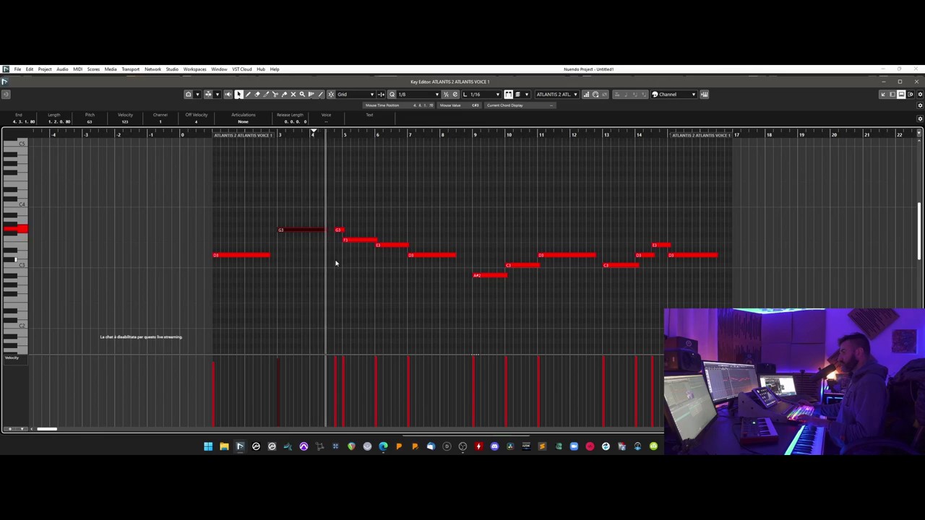
drag(328, 231, 327, 234)
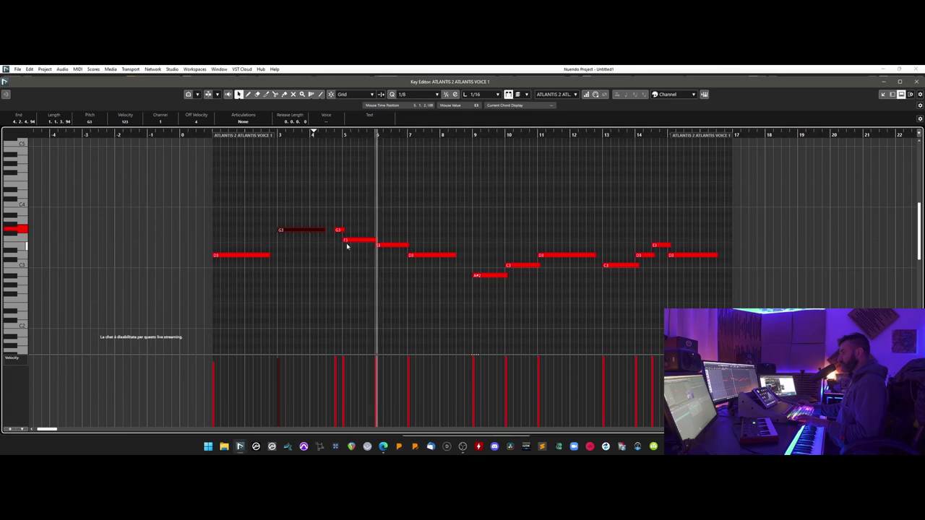
Lengthen the F3 note at bar 5 and the D3 note at bar 7, fine-tune the following note ends, and close the Key Editor
click(376, 238)
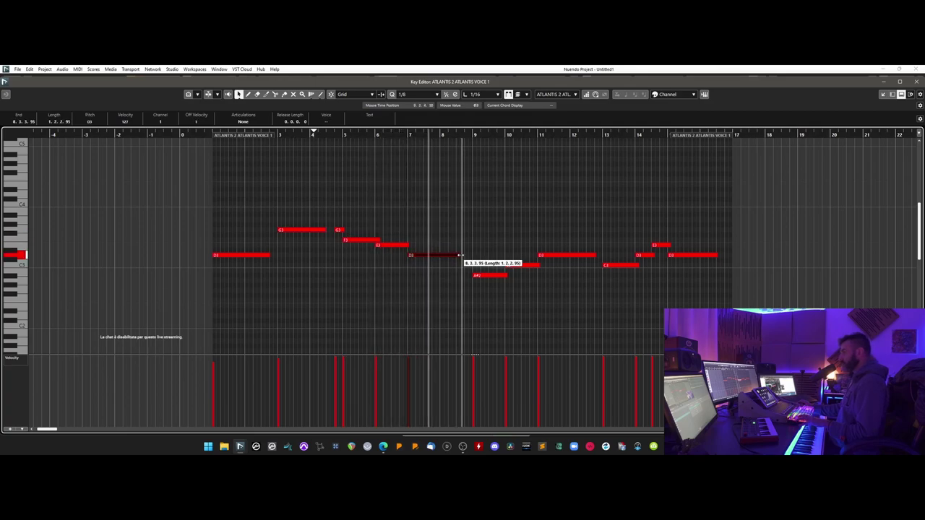
click(480, 275)
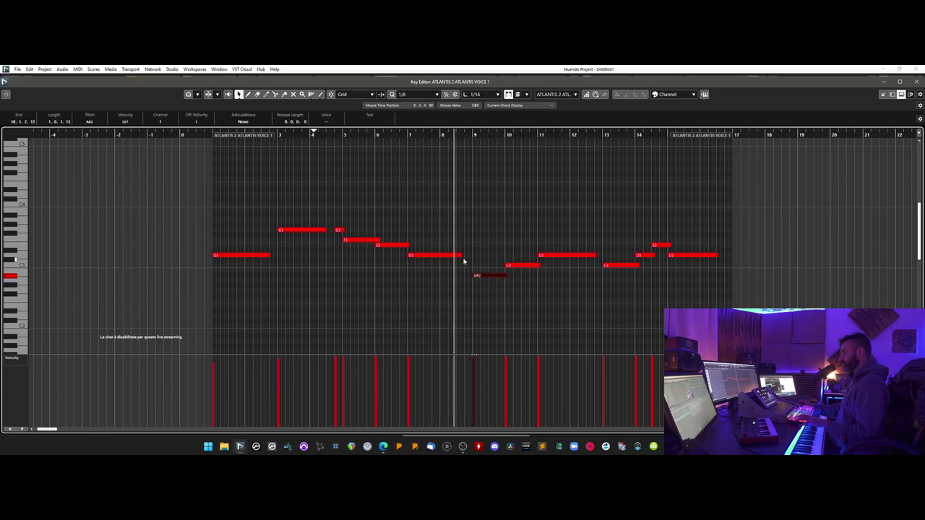
click(458, 255)
click(591, 256)
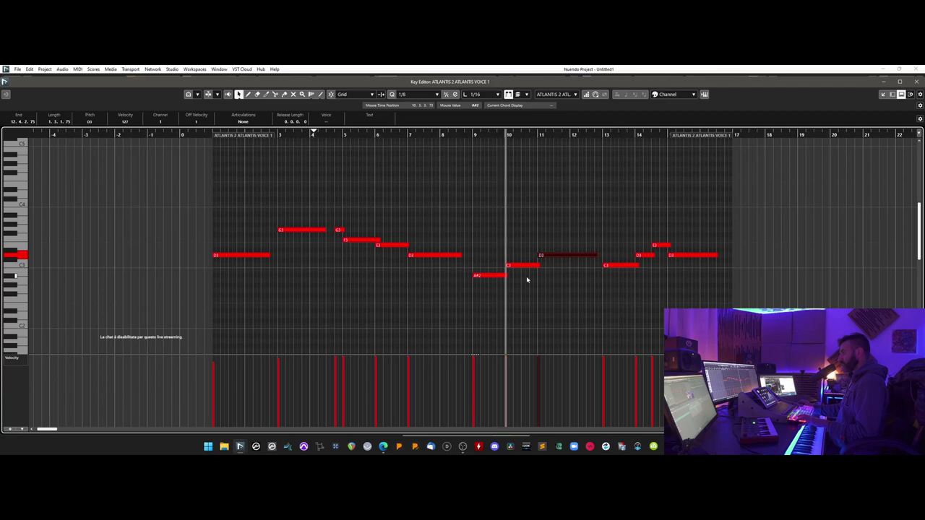
click(916, 82)
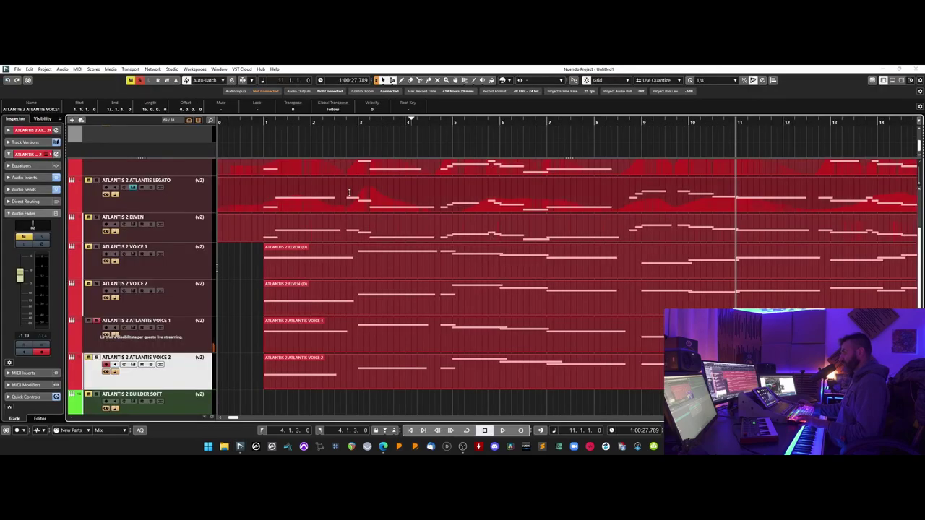
Solo and play the four voice tracks from just before bar 1, panning ATLANTIS 2 VOICE 1 right and ATLANTIS 2 VOICE 2 far left
click(257, 129)
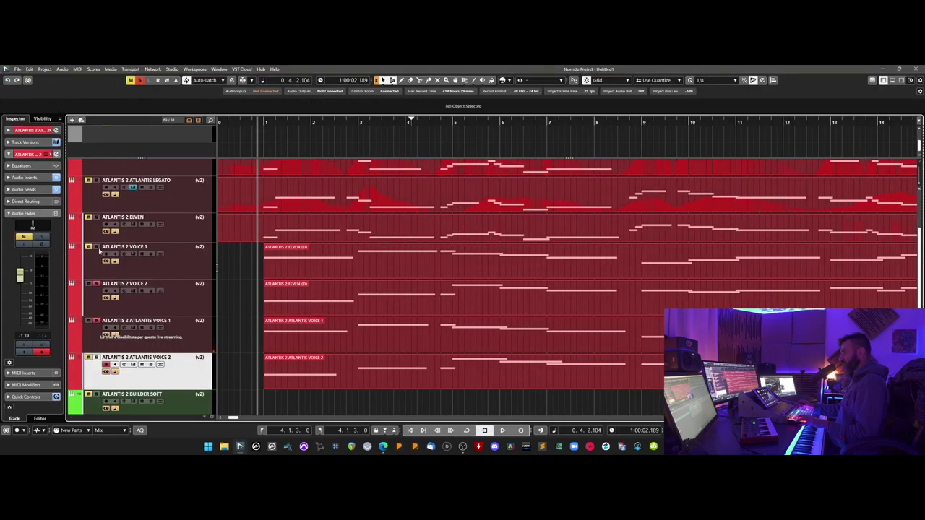
key(space)
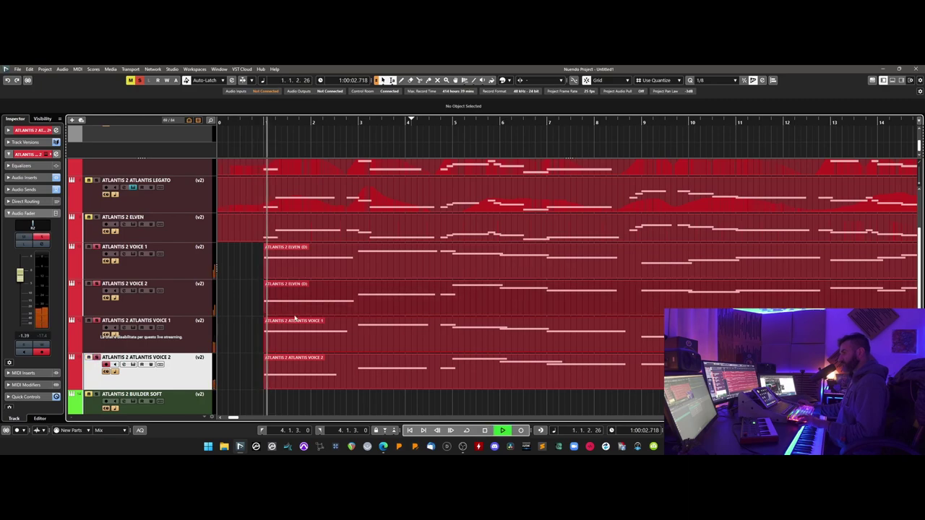
key(Up)
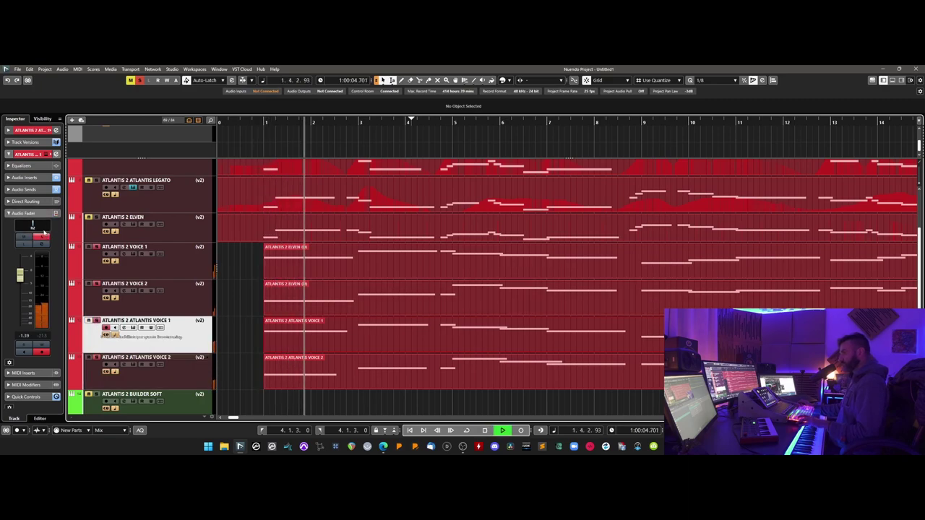
key(Down)
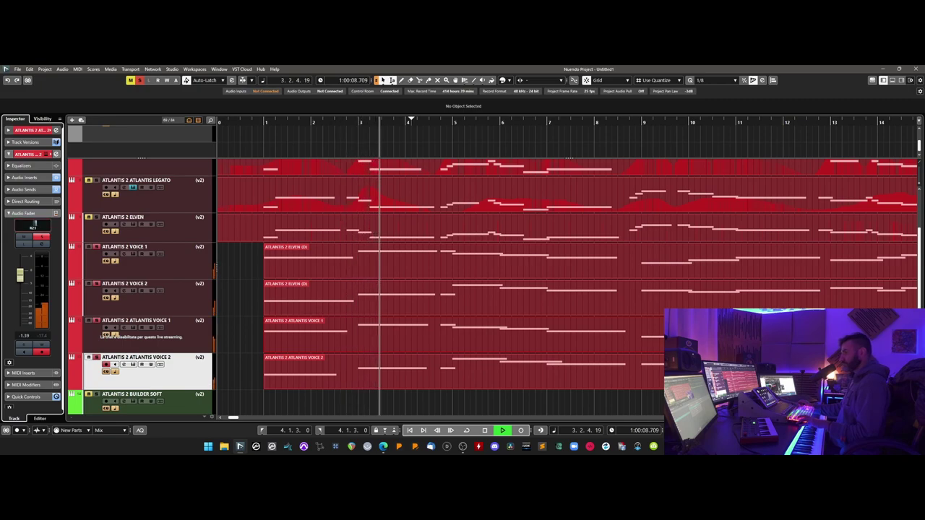
click(154, 269)
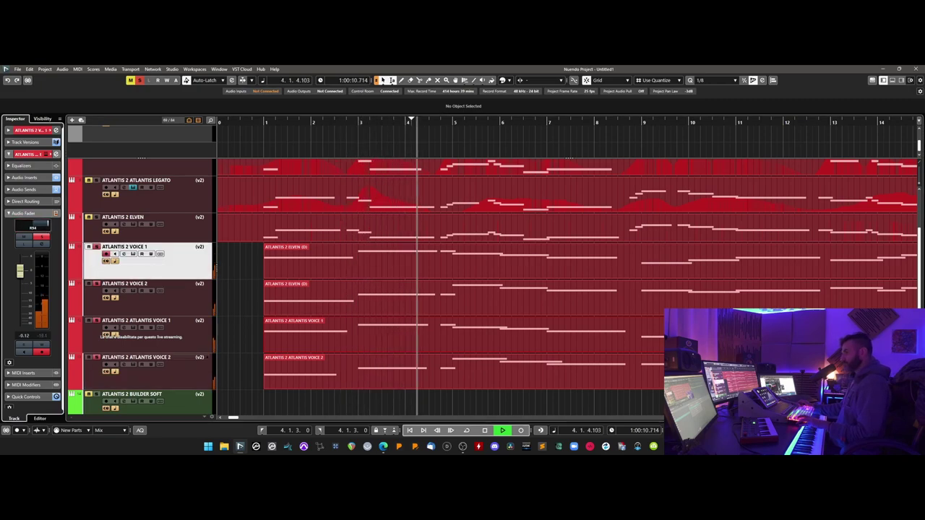
key(Down)
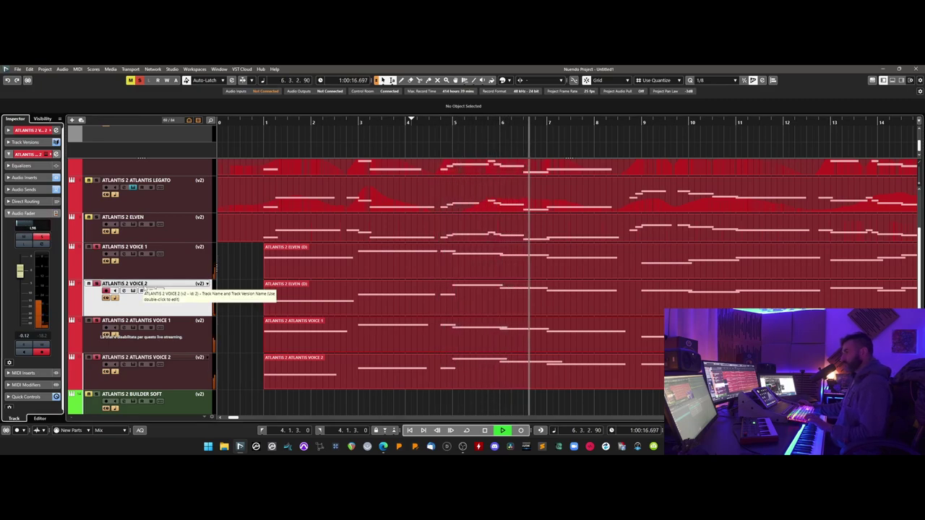
Rename the ATLANTIS 2 VOICE 1 track as ELVEN VOICE 1
double_click(124, 283)
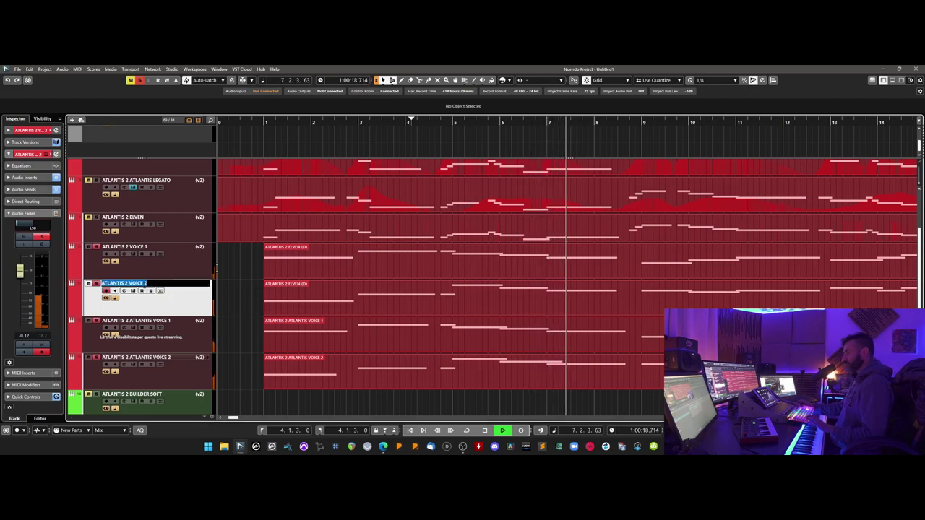
click(145, 246)
double_click(144, 248)
drag(129, 247, 14, 252)
text(EELVEN)
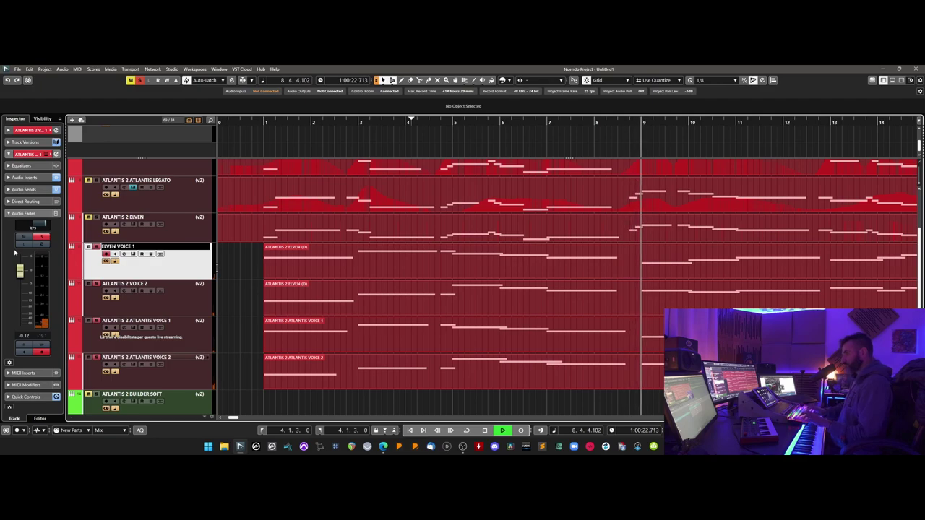
key(Return)
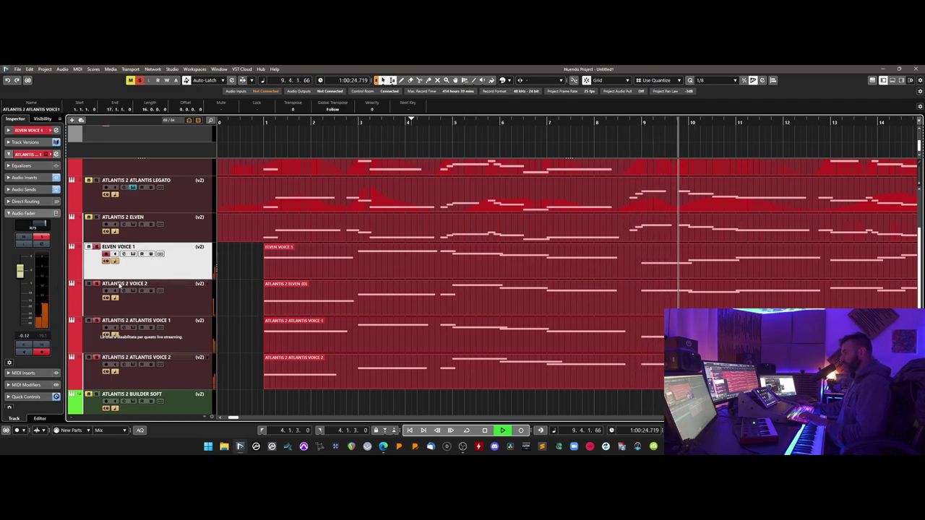
Rename the ATLANTIS 2 VOICE 2 track as ELVAN VOICE 2 and check its loaded instrument
click(119, 286)
double_click(122, 284)
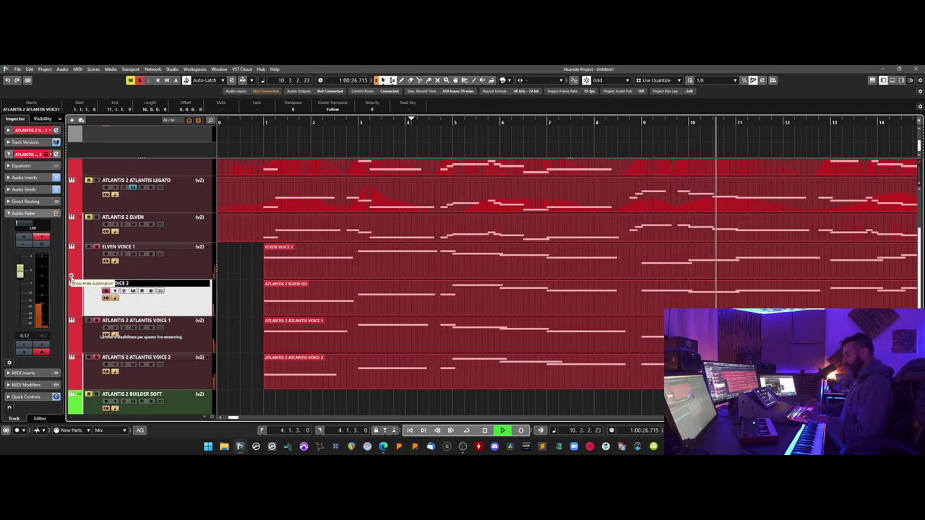
key(shift+Return)
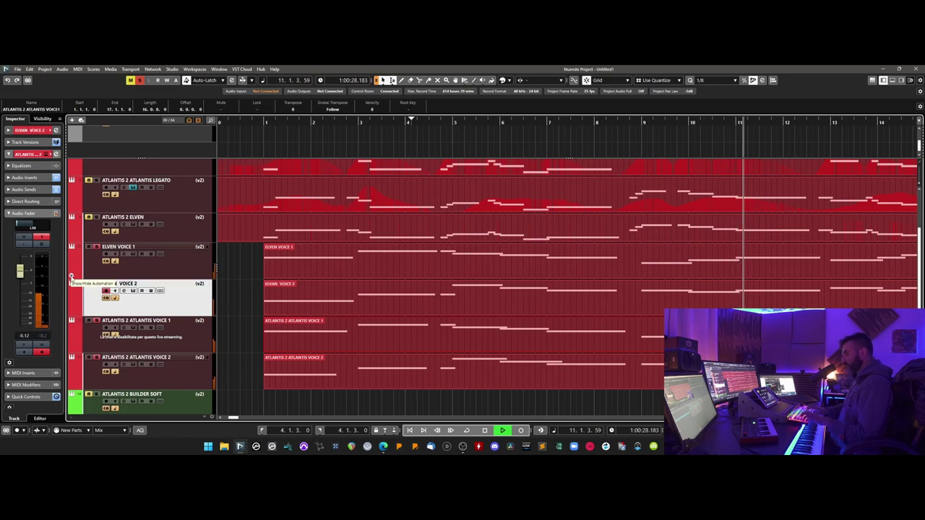
click(133, 290)
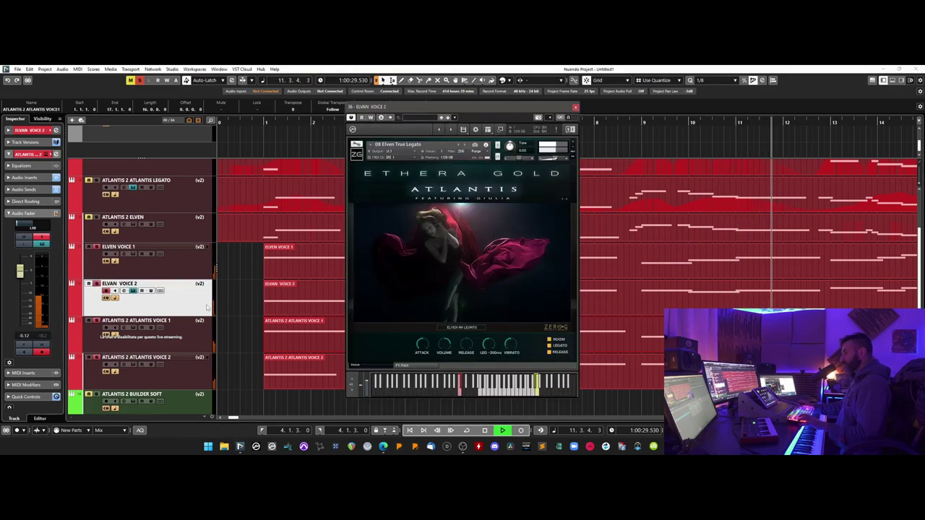
click(575, 108)
Adjust the panning of the two ATLANTIS 2 ATLANTIS VOICE tracks and raise the level of ATLANTIS VOICE 2 slightly
key(Down)
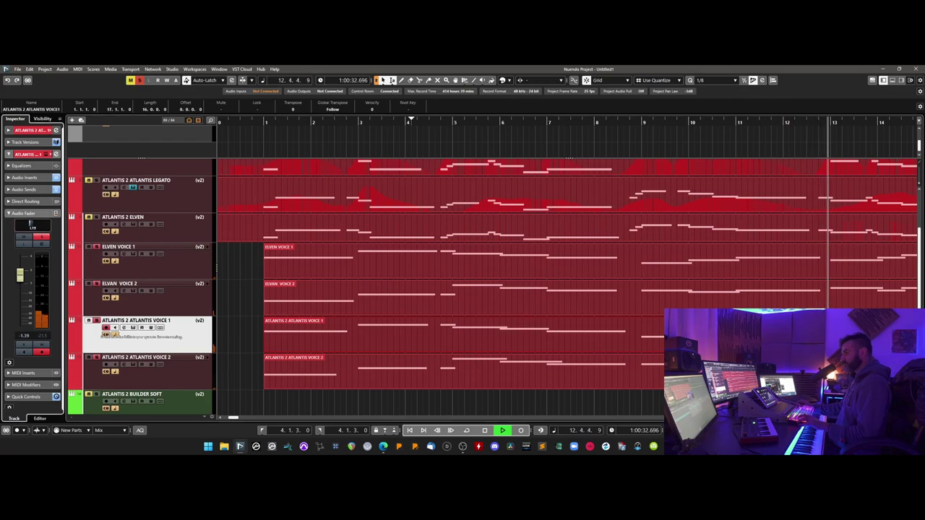
key(Down)
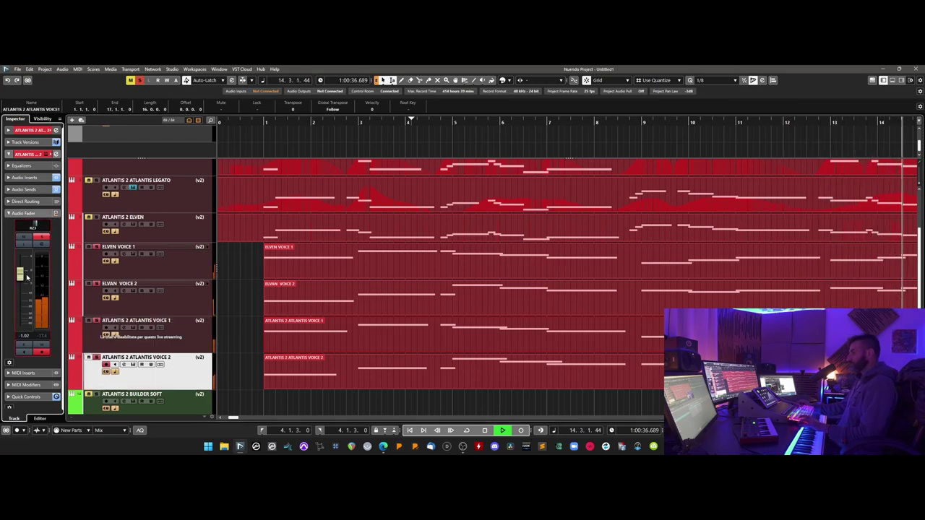
Inspect the instrument loaded on the ELVEN VOICE 1 track
click(185, 266)
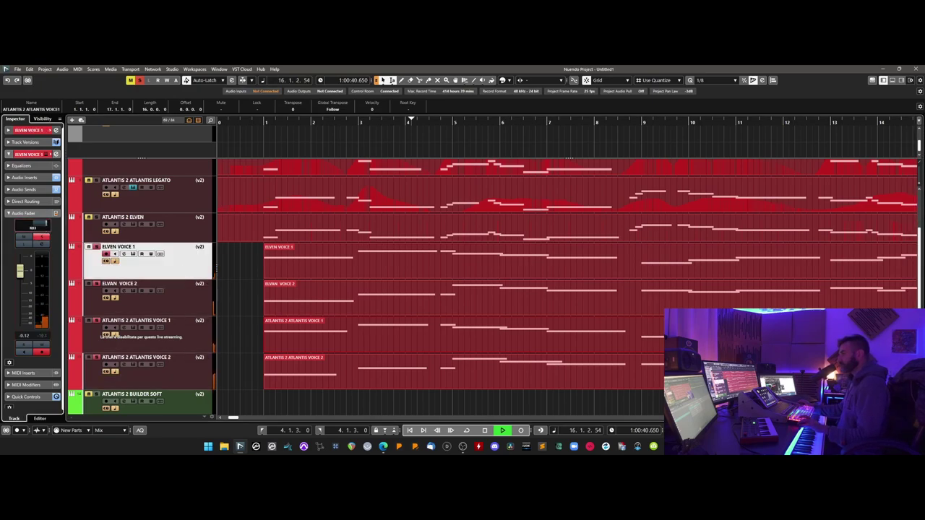
click(133, 255)
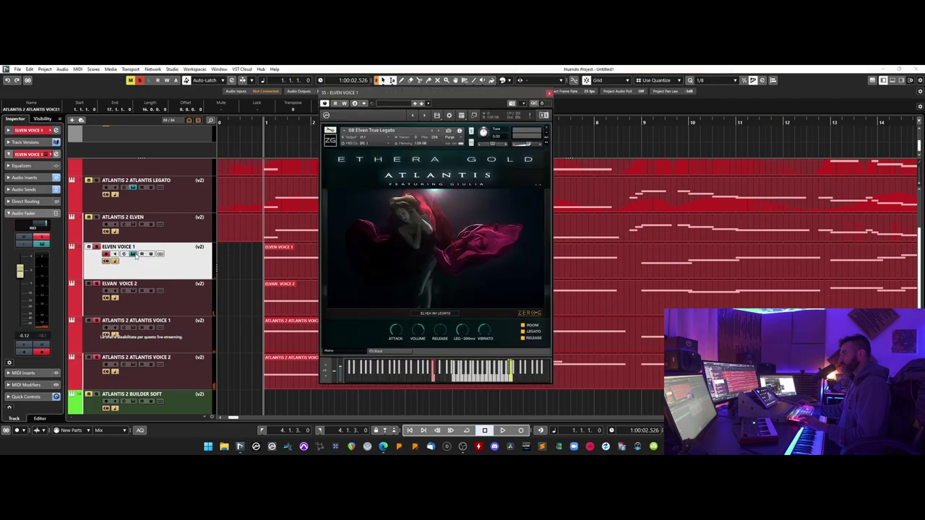
click(549, 95)
Play from bar 1 and add the ATLANTIS 2 ROMANTIC, ATLANTIS LEGATO and ELVEN tracks to the solo group
key(space)
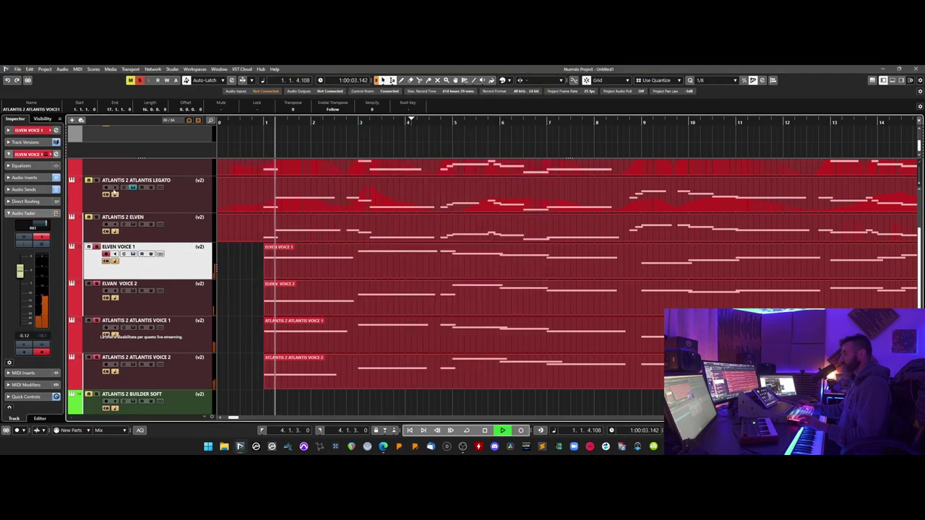
scroll(98, 189, up, 1)
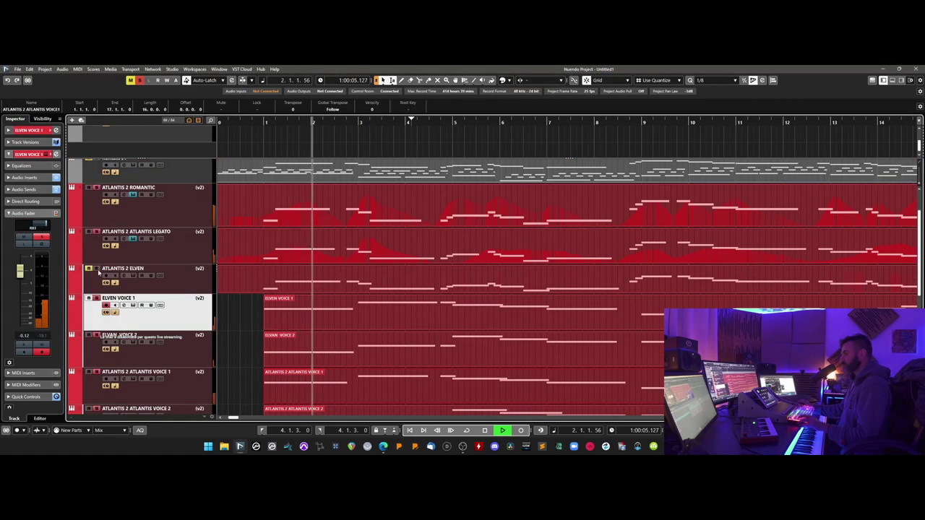
scroll(377, 276, down, 1)
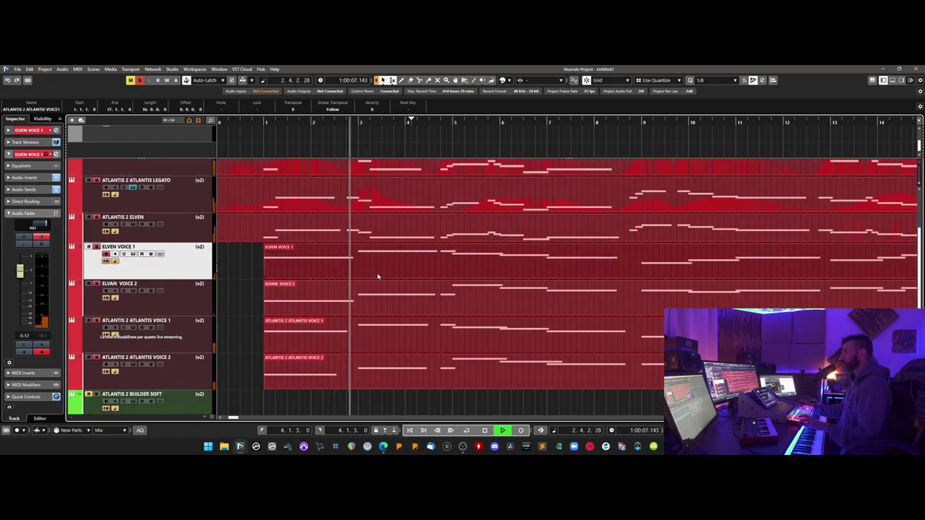
Balance the levels and panning of the soloed vocal tracks in the MixConsole, lowering ELVEN VOICE 1 to -1.47, and stop playback
key(F3)
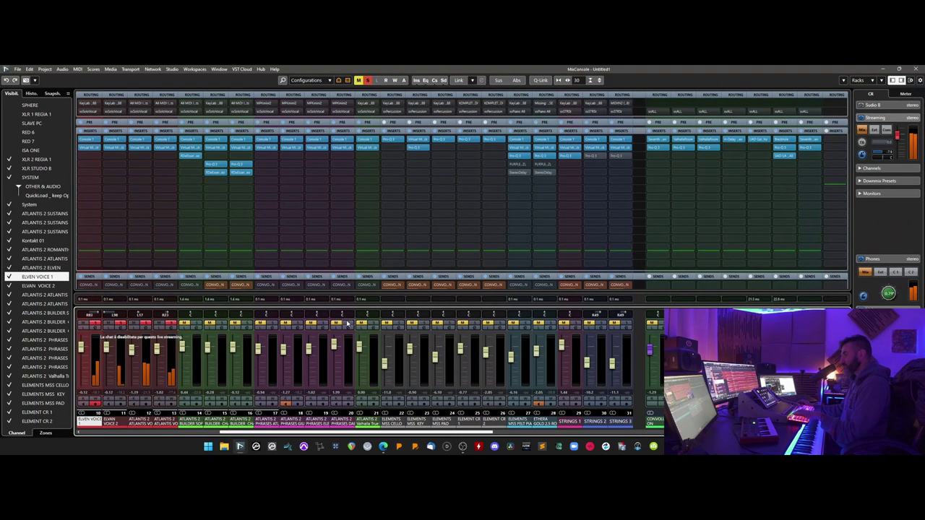
drag(250, 433, 175, 432)
click(173, 428)
click(260, 349)
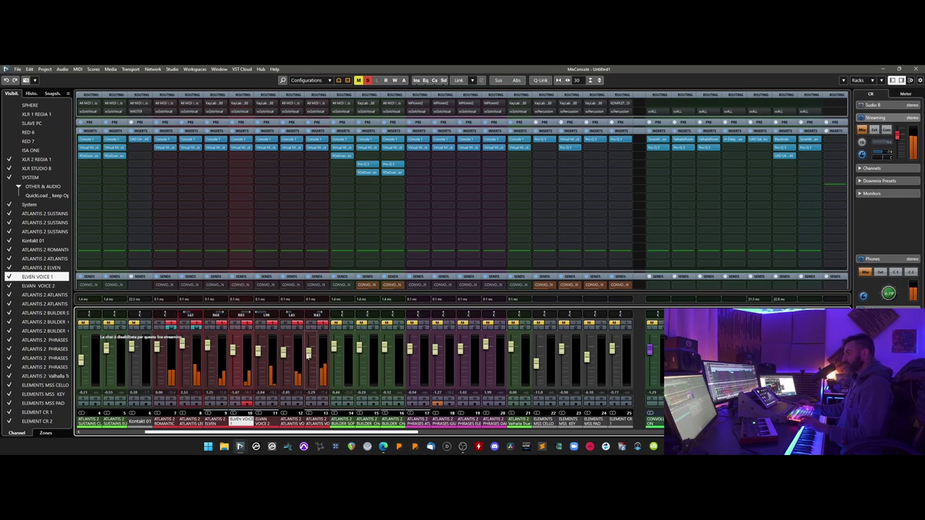
key(F3)
key(space)
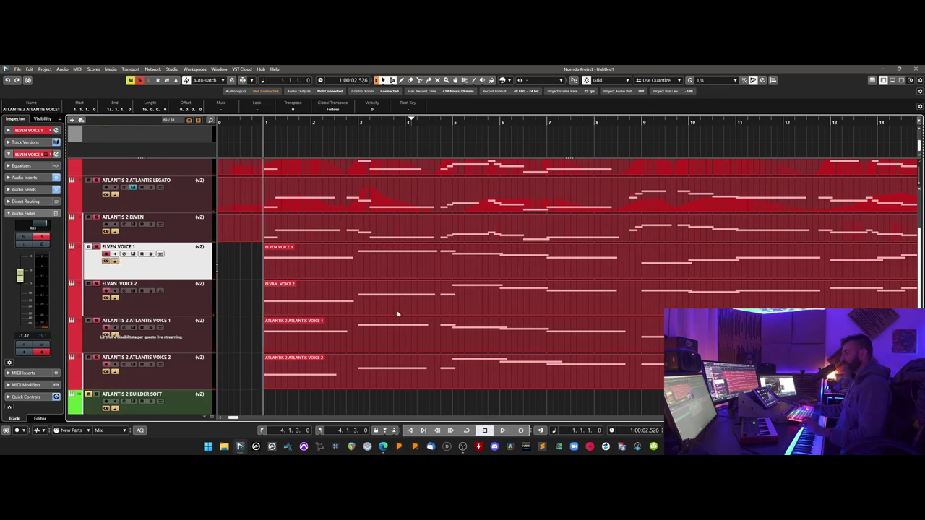
Select the four parts on the ELVEN VOICE 1, ELVAN VOICE 2 and ATLANTIS 2 ATLANTIS VOICE 1 and 2 tracks and color them yellow
scroll(471, 301, left, 4)
scroll(471, 301, down, 3)
scroll(546, 283, right, 2)
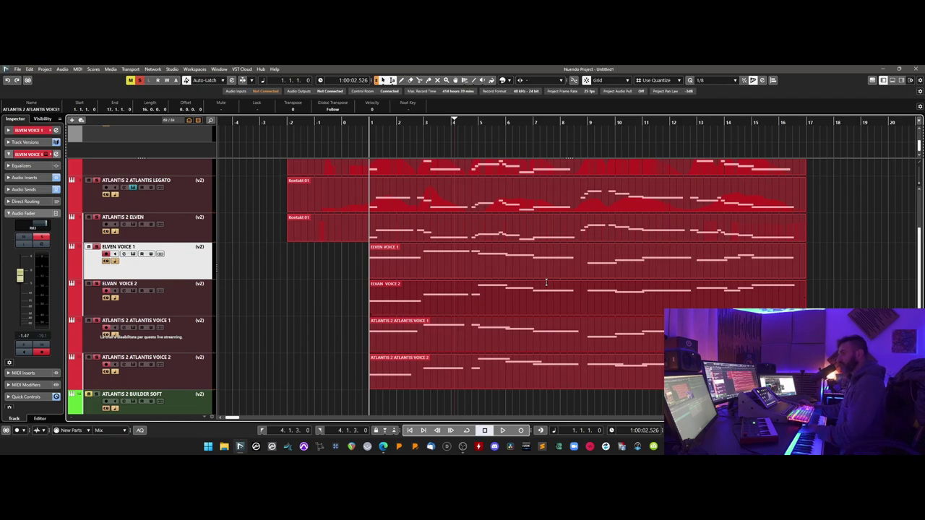
scroll(533, 275, up, 1)
scroll(526, 272, down, 1)
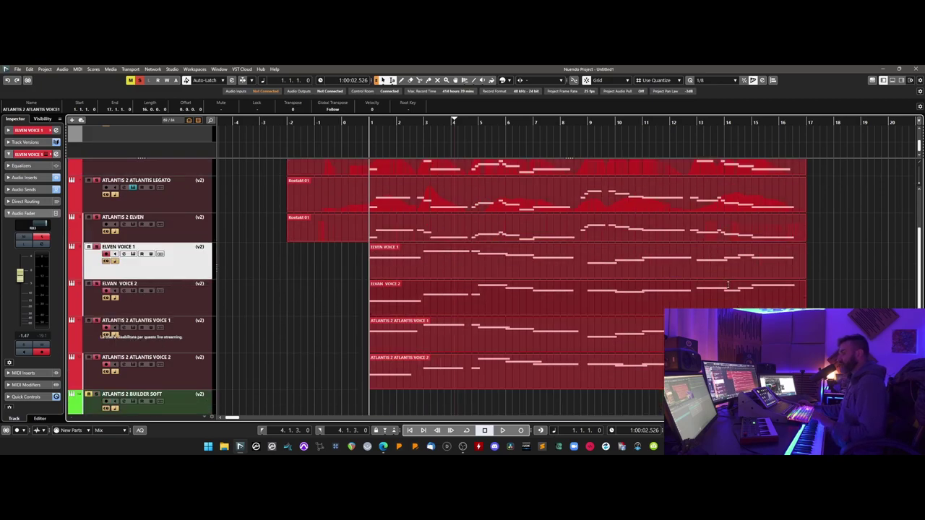
drag(833, 274, 306, 411)
click(474, 148)
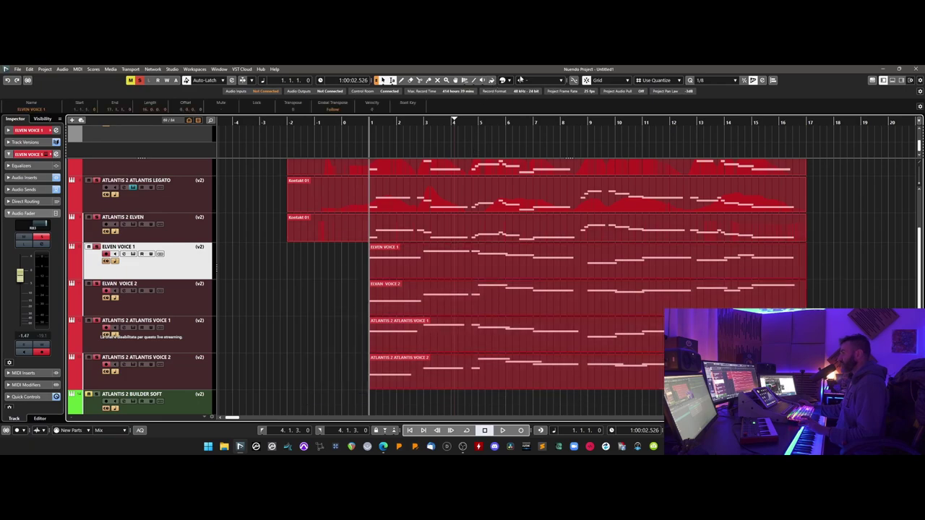
click(508, 81)
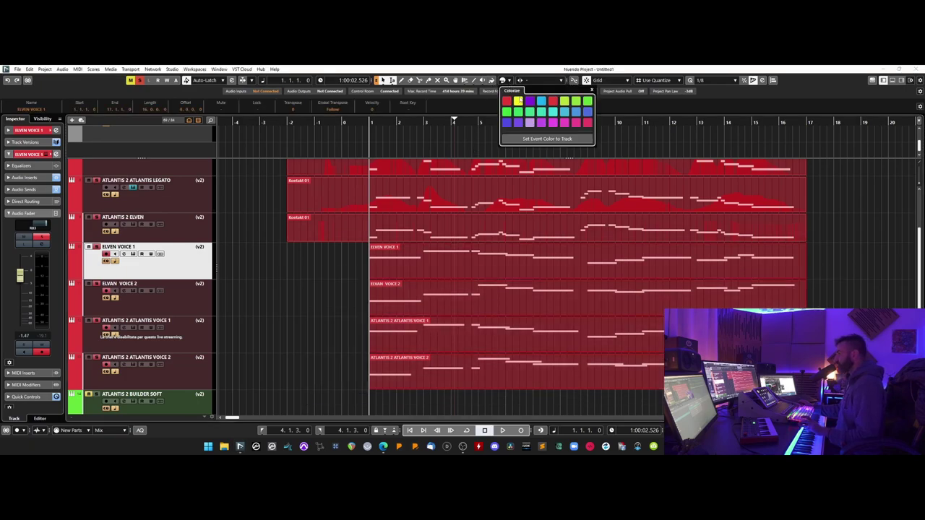
click(518, 102)
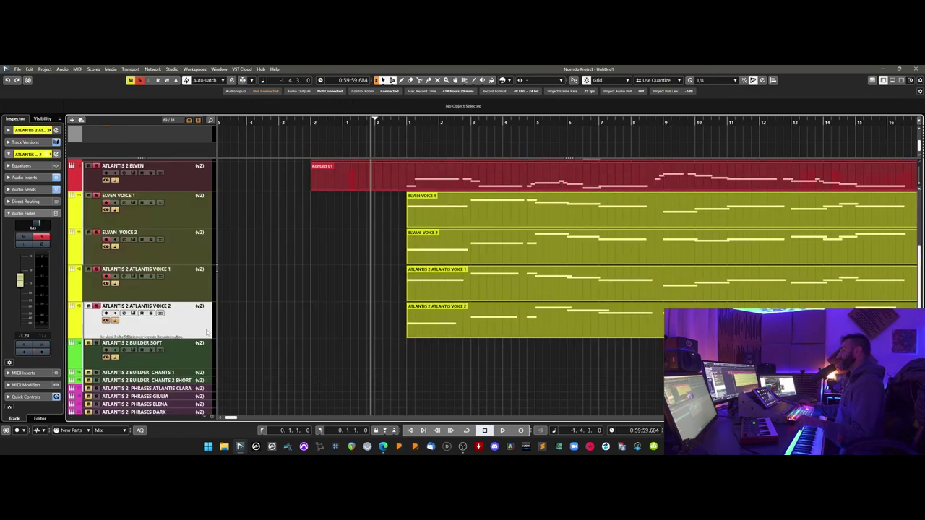
Add a MIDI track named MOD WHEEL below ATLANTIS 2 ATLANTIS VOICE 2 and set its output to Not Connected
right_click(207, 333)
mouse_move(326, 168)
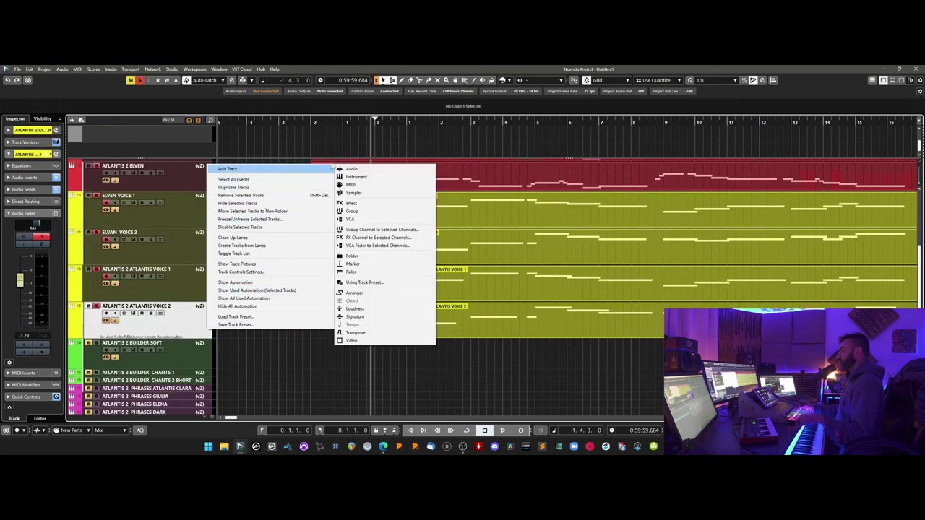
click(375, 187)
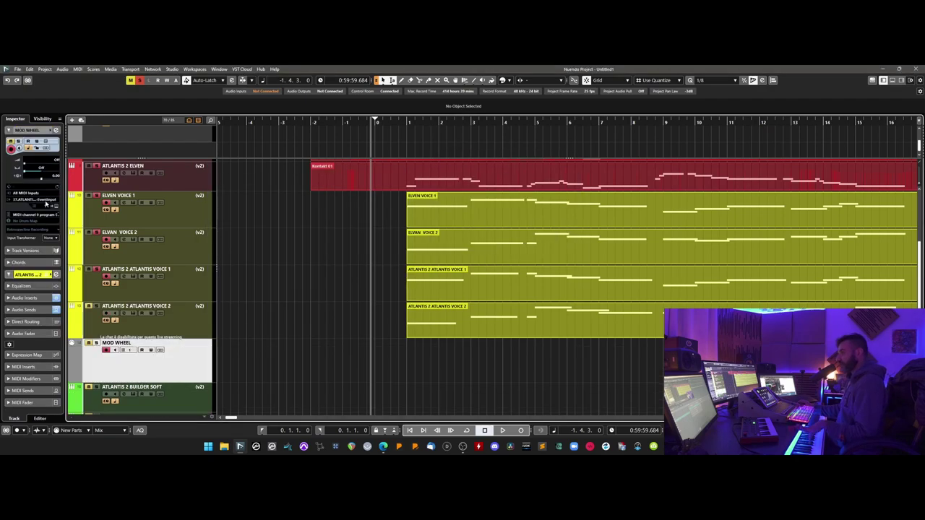
click(46, 200)
click(45, 227)
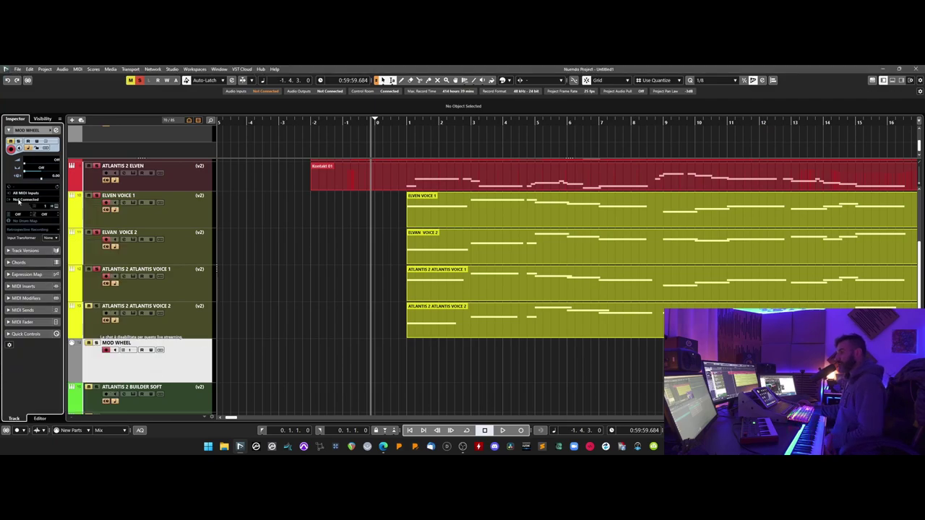
Activate the first two MIDI sends on MOD WHEEL and route them to ELVEN VOICE 1 and ELVAN VOICE 2
click(23, 310)
click(32, 210)
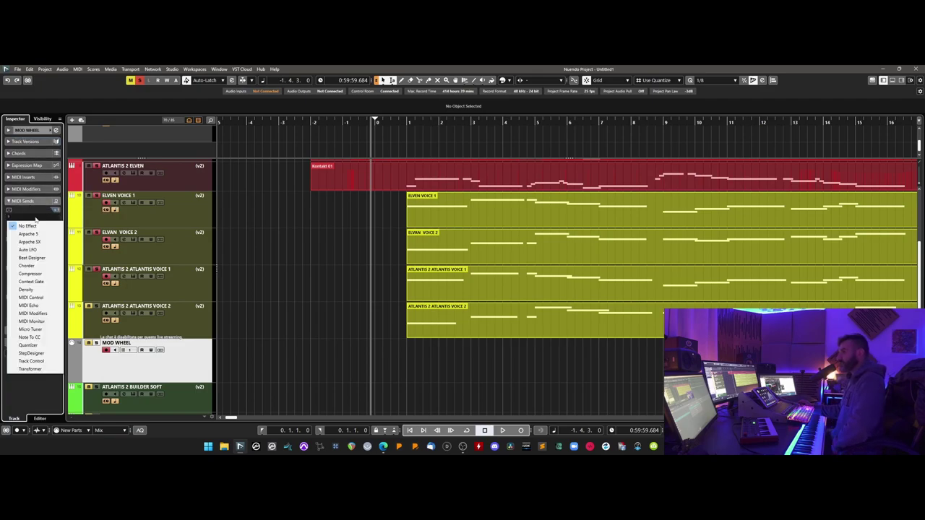
click(35, 219)
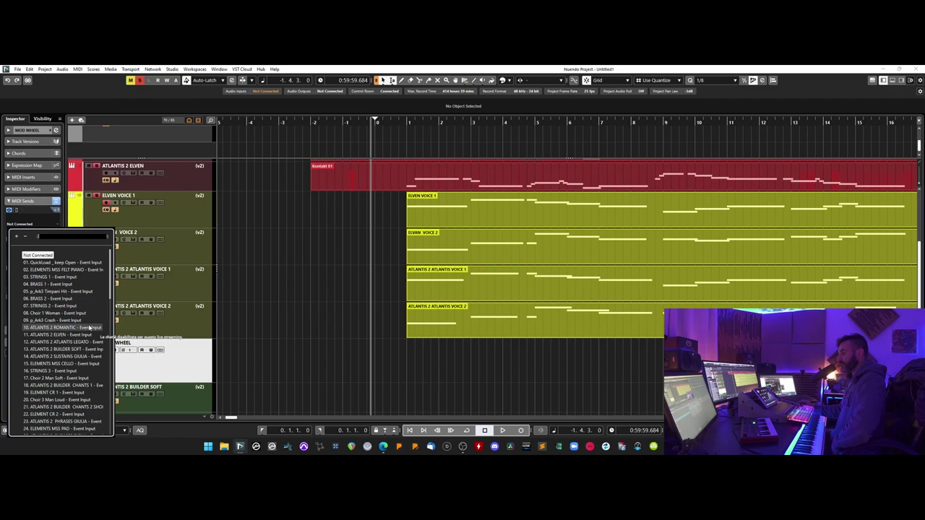
scroll(89, 328, down, 3)
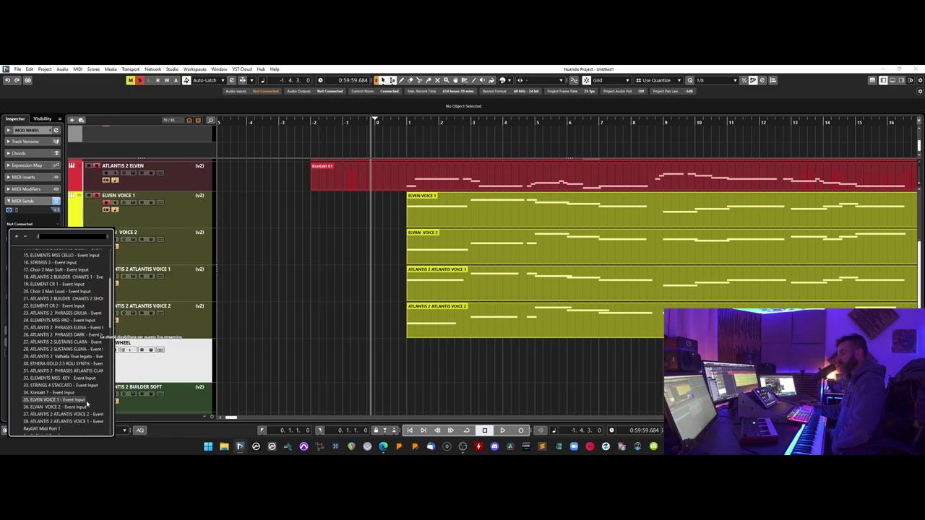
click(86, 390)
click(34, 250)
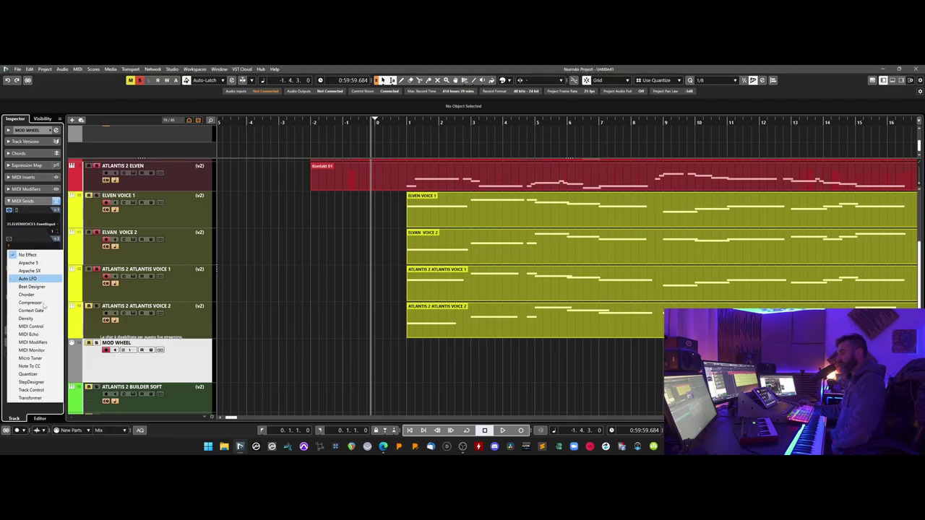
click(38, 238)
click(19, 253)
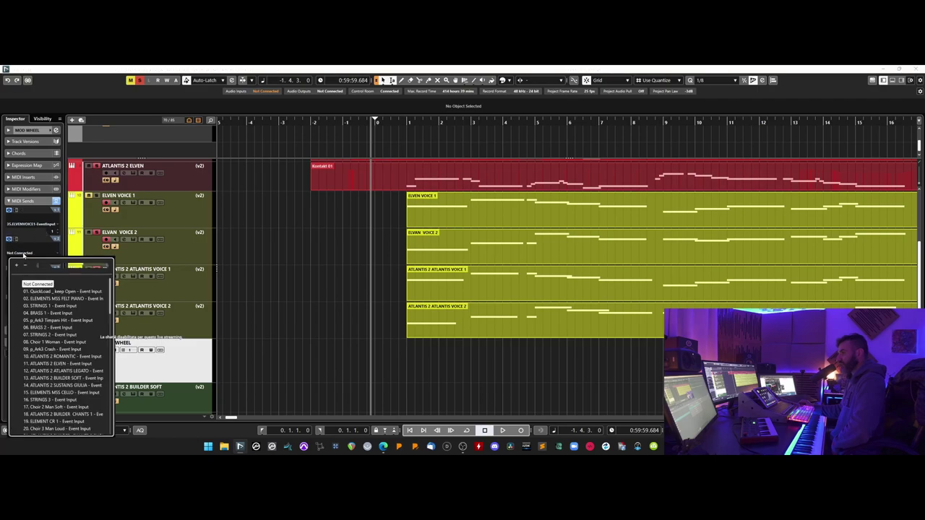
click(90, 385)
Route the third and fourth MIDI sends on MOD WHEEL to ATLANTIS 2 ATLANTIS VOICE 1 and ATLANTIS 2 ATLANTIS VOICE 2
click(23, 284)
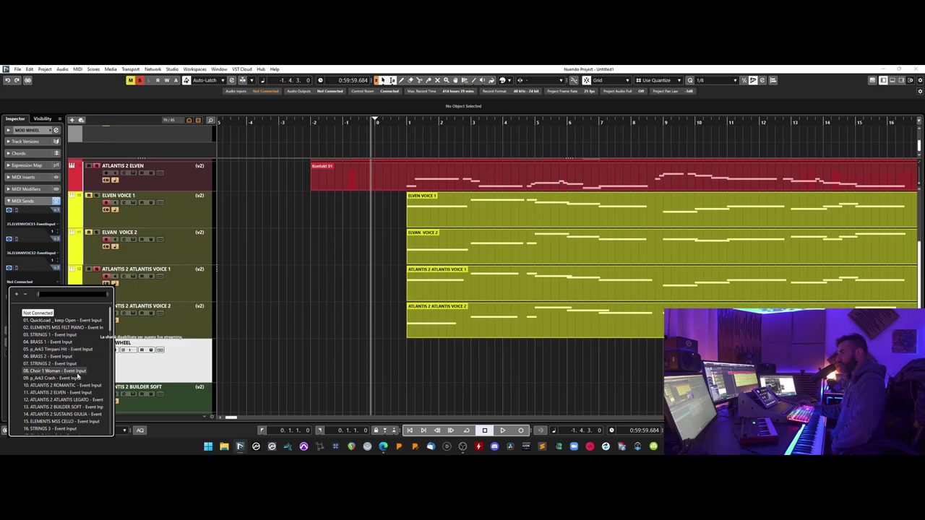
text(atlantis voic)
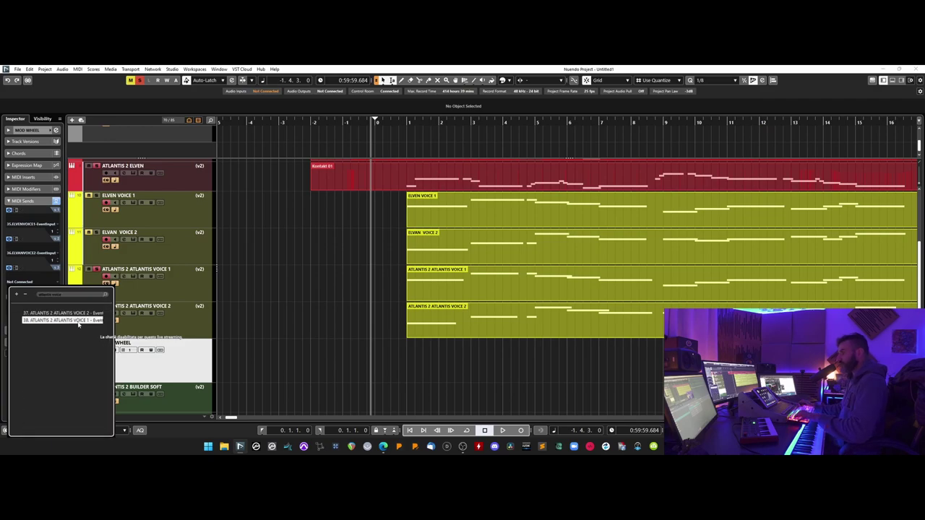
click(33, 320)
click(22, 312)
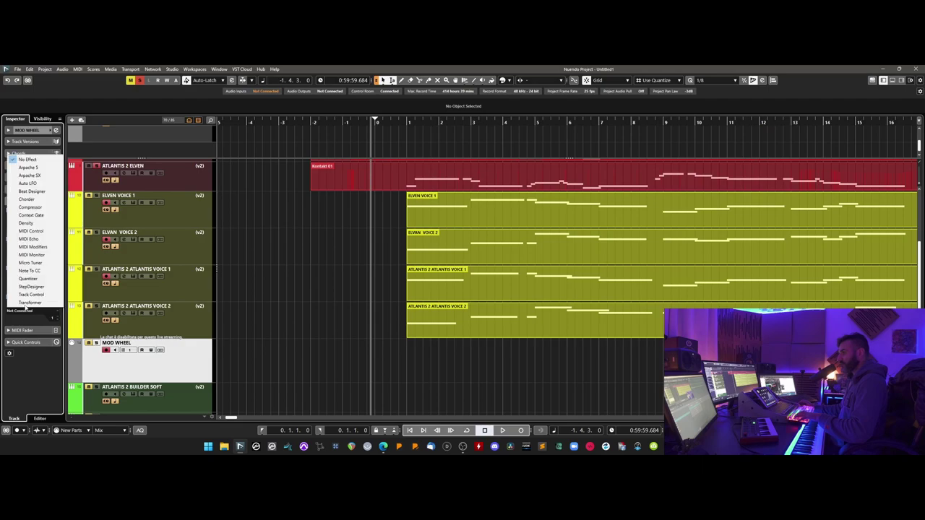
key(Escape)
click(23, 312)
text(atlan)
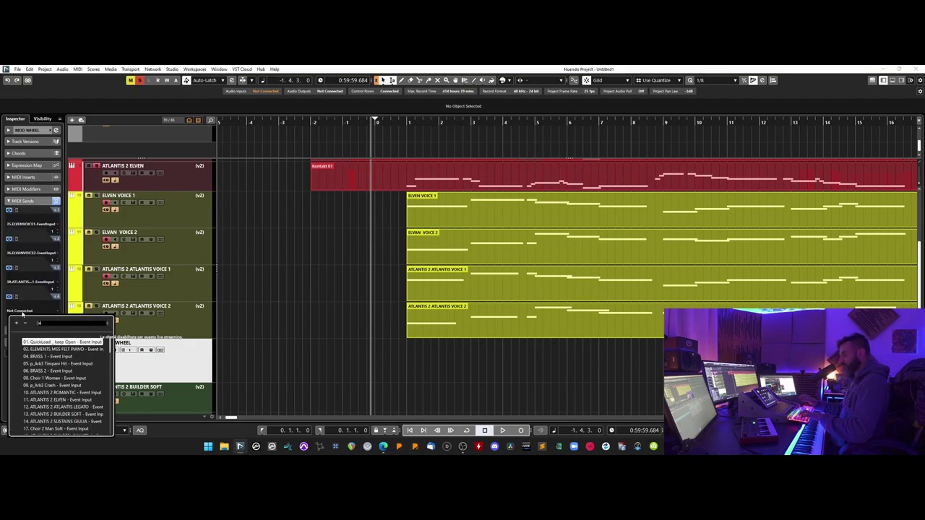
text(tis voice)
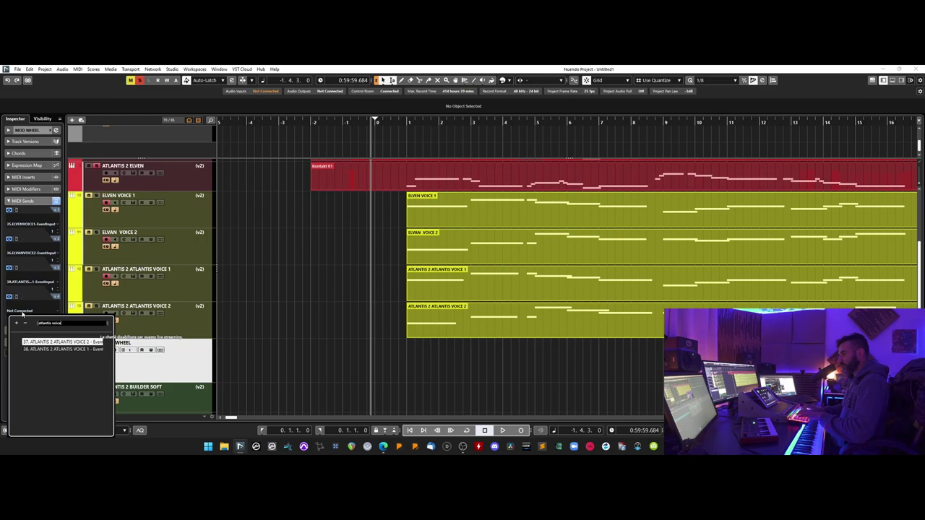
click(56, 342)
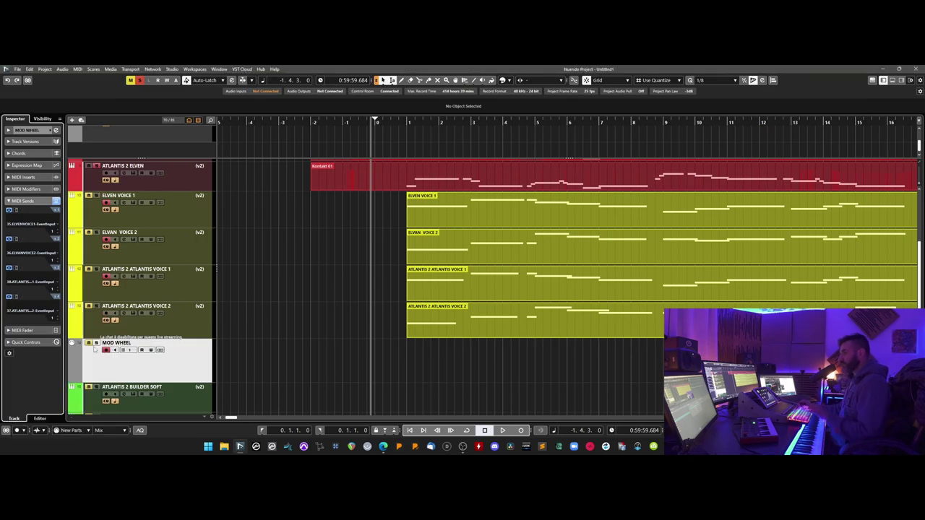
Unmute and solo the two Elven and two Atlantis voice tracks together with the MOD WHEEL track
click(92, 196)
click(93, 232)
click(119, 291)
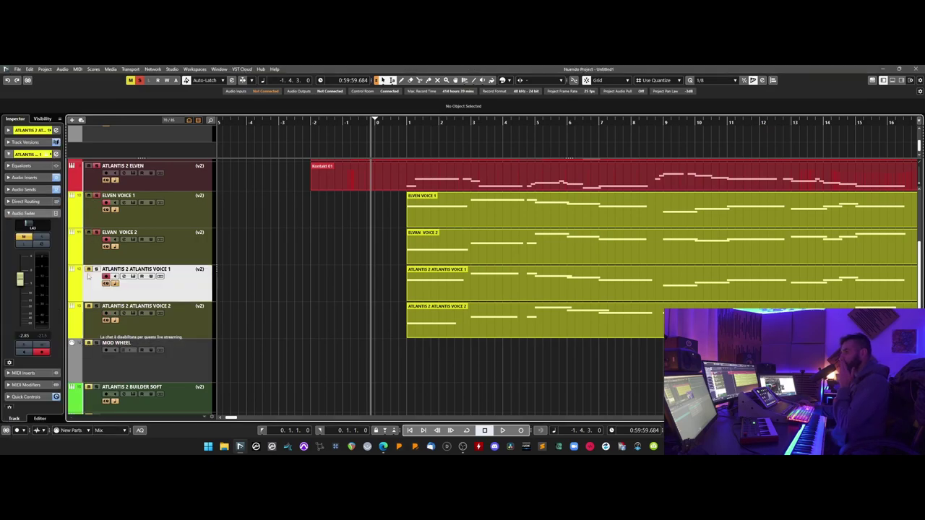
Try a short test recording of modulation on the MOD WHEEL track and discard the take
key(KP_Multiply)
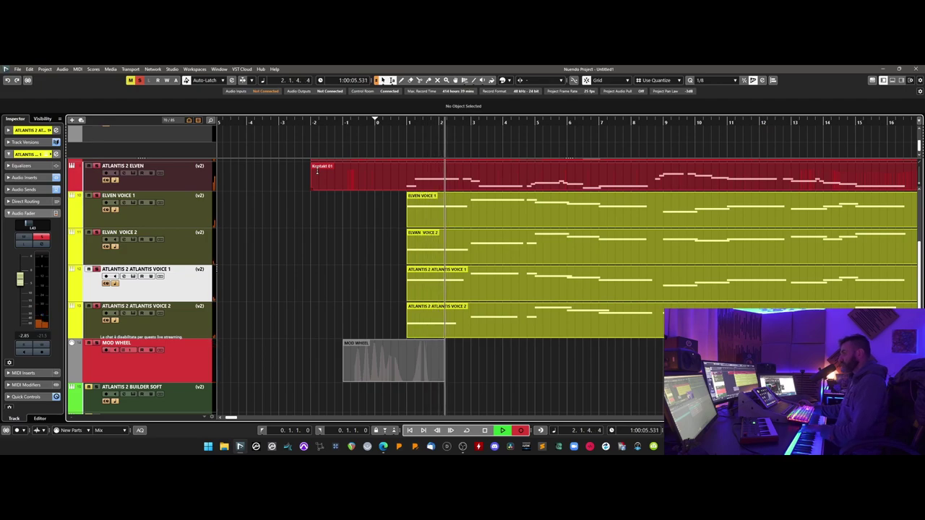
key(space)
key(Delete)
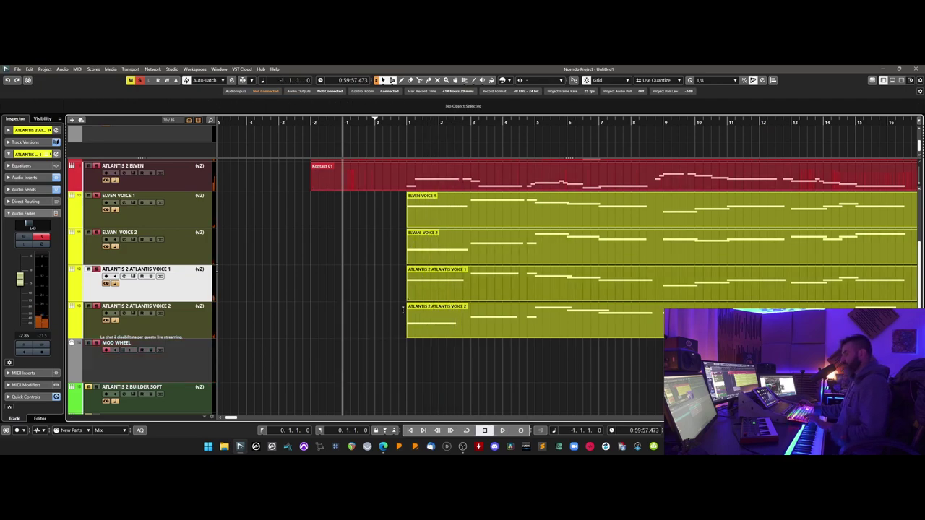
Color the MOD WHEEL track purple and rename it HARMONY EXPRESSION
click(75, 367)
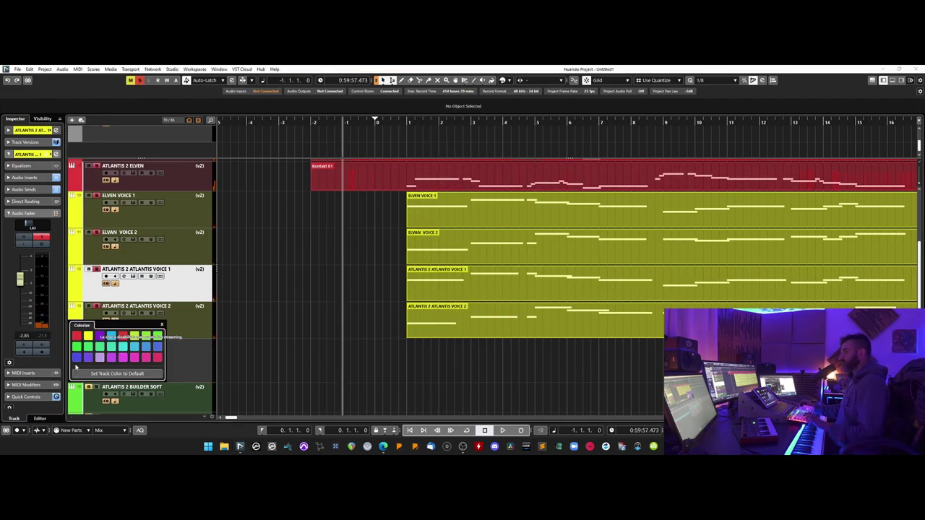
click(233, 367)
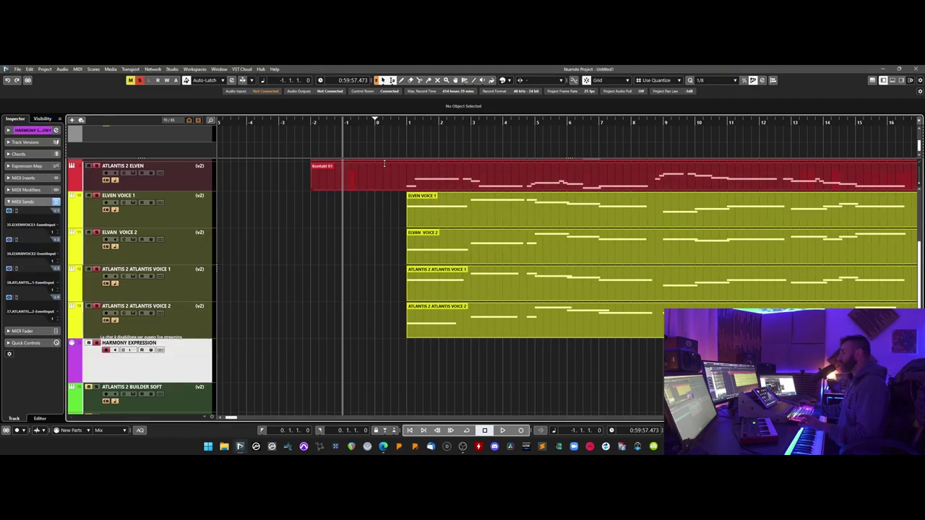
Record the modulation swells for the four harmony voices on the HARMONY EXPRESSION track, from bar 0 to bar 17
click(373, 121)
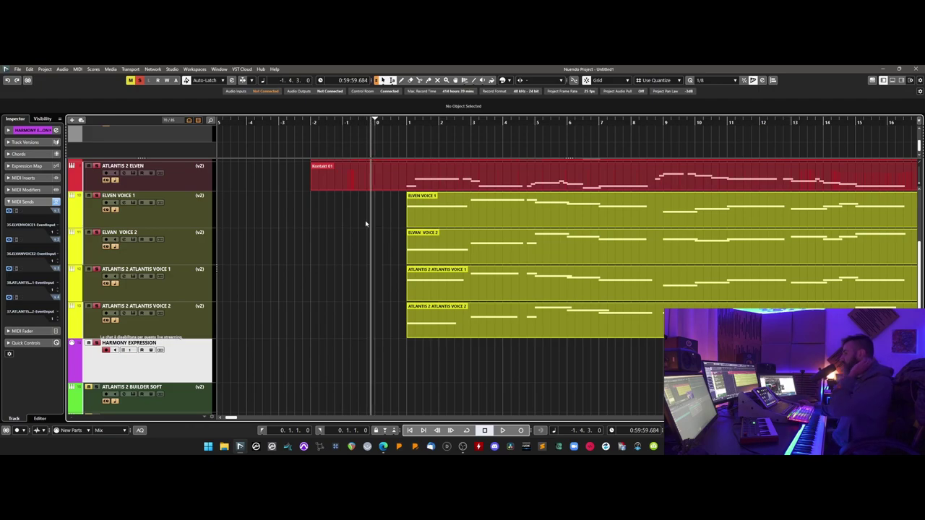
scroll(329, 231, right, 2)
key(KP_Multiply)
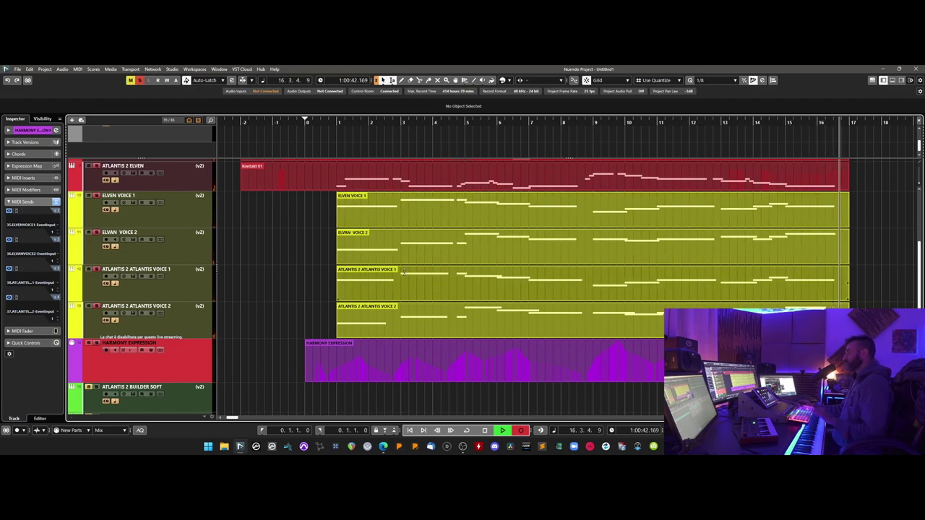
key(space)
click(307, 345)
scroll(310, 311, up, 1)
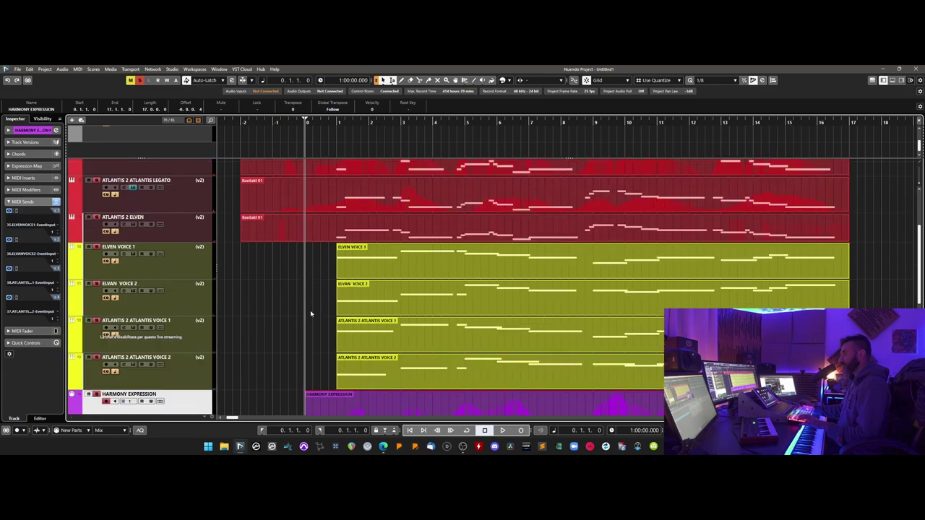
Solo and record-enable the COMBO folder tracks and record a strings and brass chord accompaniment from bar -1 to bar 17
key(g)
key(g)
key(shift+h)
scroll(340, 331, up, 2)
scroll(308, 345, down, 2)
click(106, 279)
scroll(346, 311, down, 1)
click(355, 123)
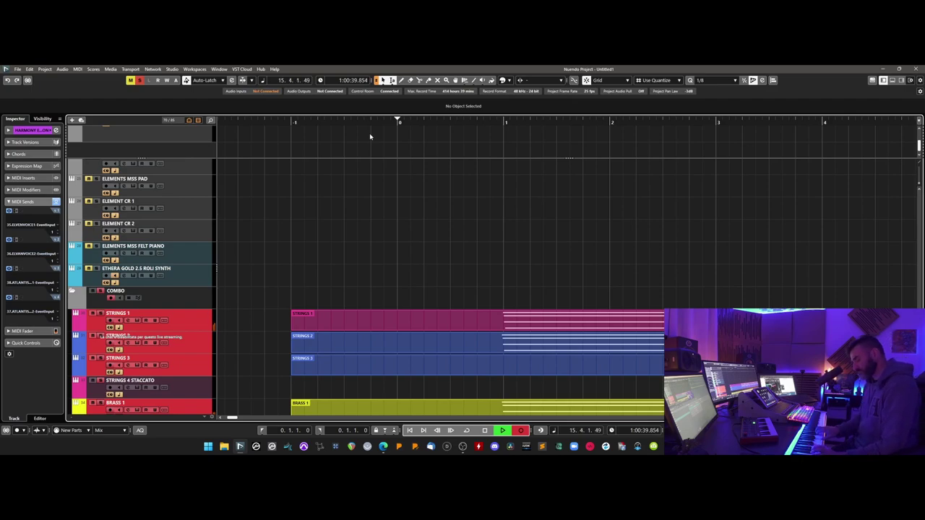
key(space)
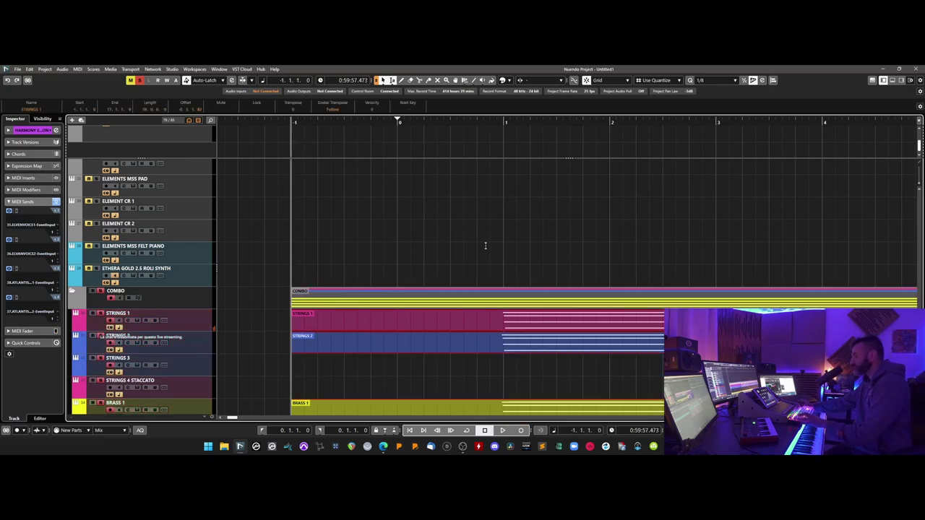
Select all the recorded COMBO parts and play them back from bar -1
key(g)
key(g)
key(g)
scroll(686, 252, right, 7)
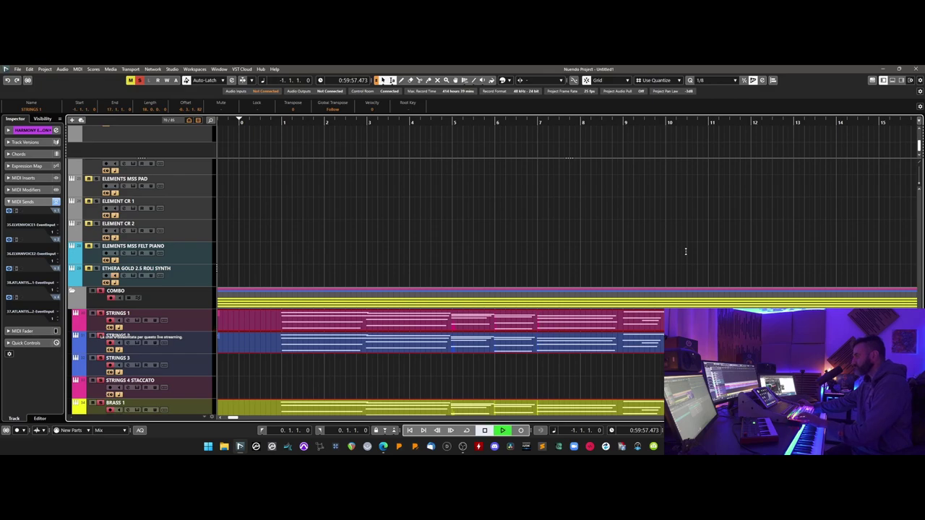
key(space)
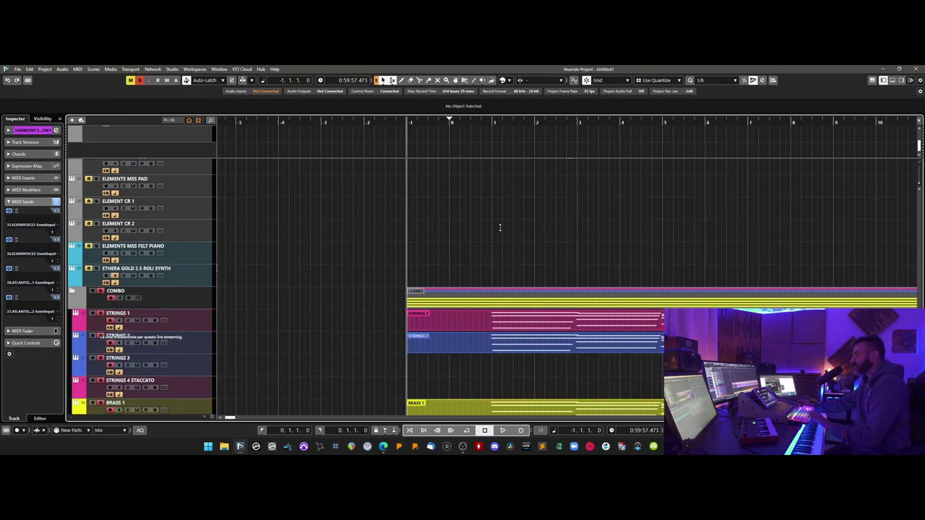
scroll(500, 228, down, 1)
scroll(342, 305, right, 1)
scroll(550, 285, left, 1)
scroll(550, 285, down, 1)
scroll(550, 285, down, 3)
scroll(550, 285, right, 1)
drag(697, 275, 283, 417)
key(ctrl+a)
key(space)
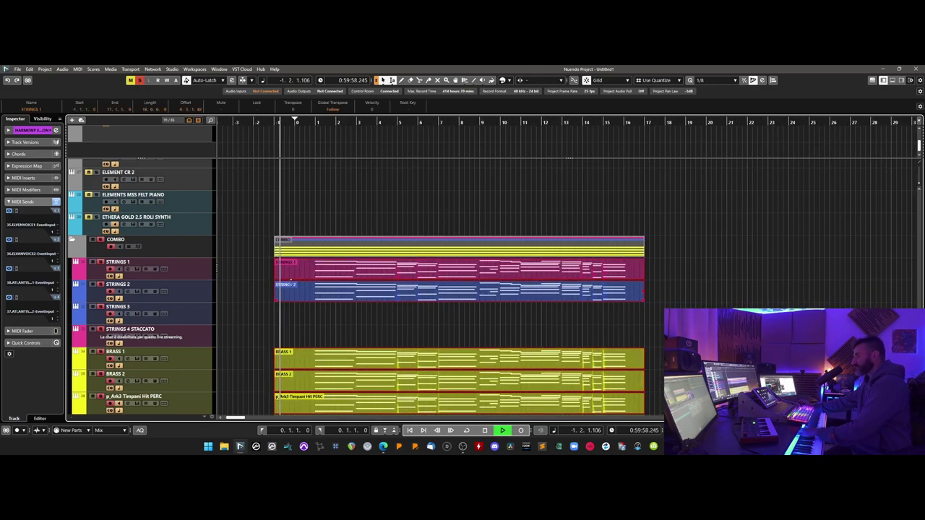
Review the vocal layers from ATLANTIS 2 ROMANTIC down to the HARMONY EXPRESSION track
scroll(468, 263, down, 3)
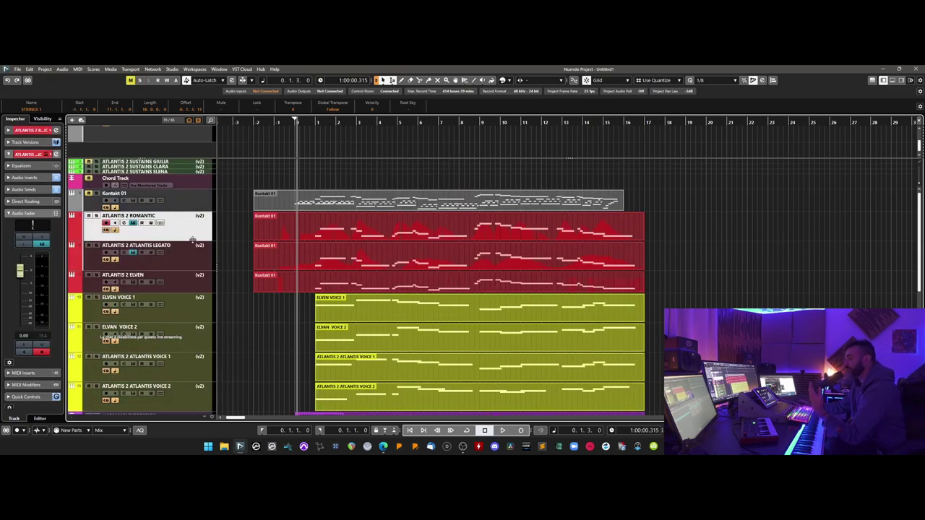
scroll(203, 250, down, 2)
scroll(203, 250, up, 2)
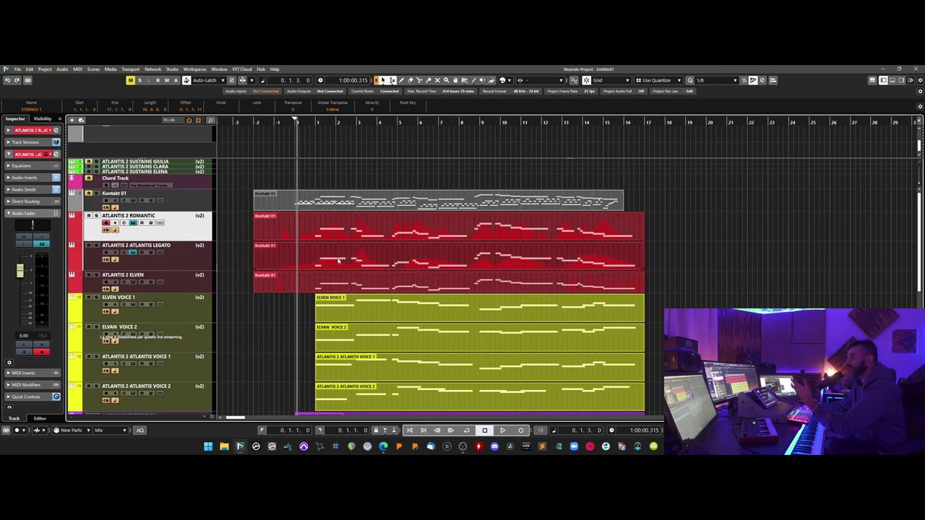
scroll(337, 261, down, 2)
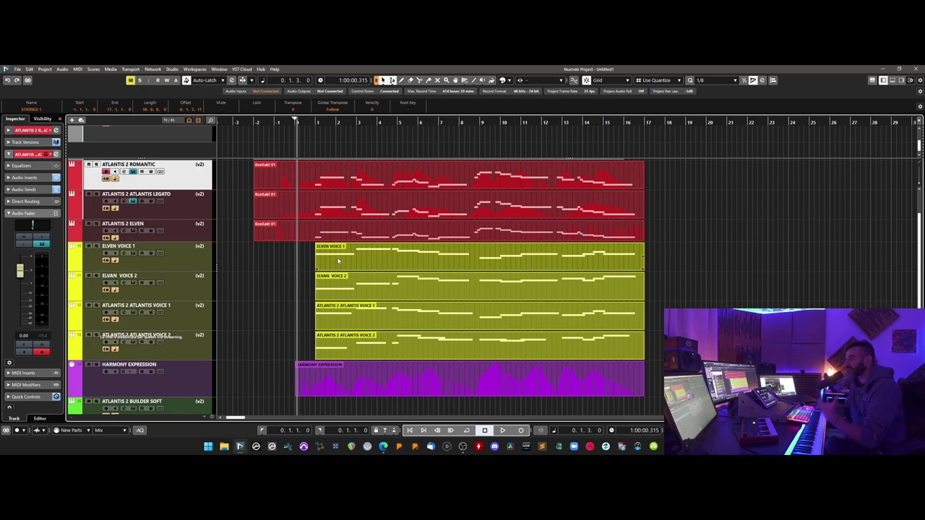
Inspect the recorded melody notes of the ATLANTIS 2 ROMANTIC and neighbouring lead vocal parts
scroll(95, 222, up, 2)
click(108, 224)
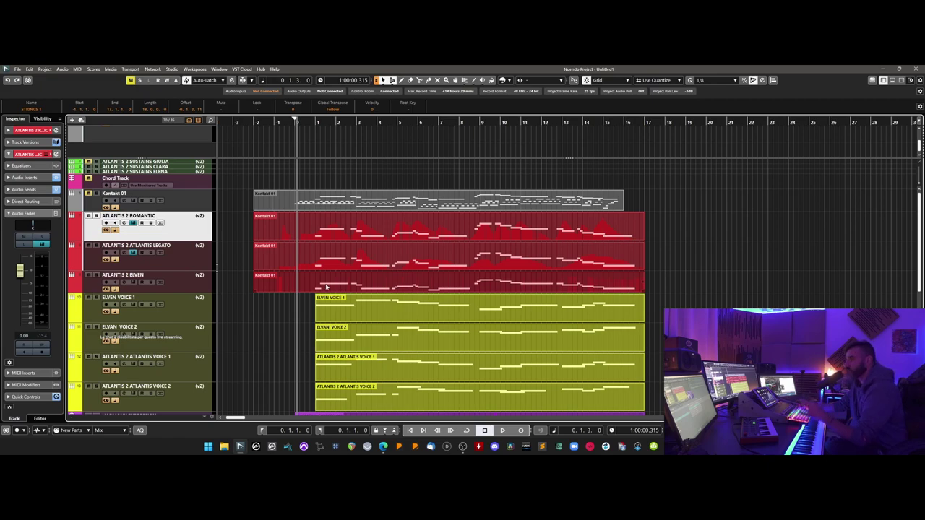
click(349, 238)
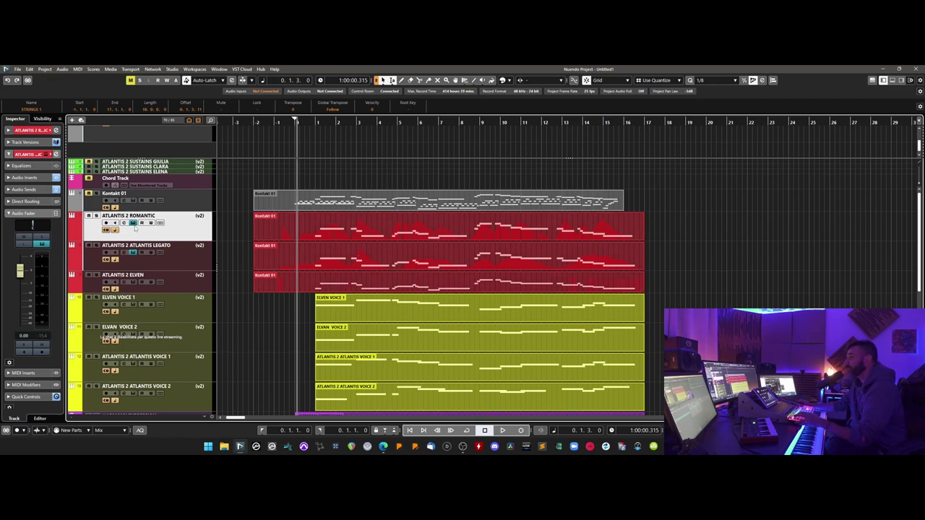
double_click(324, 243)
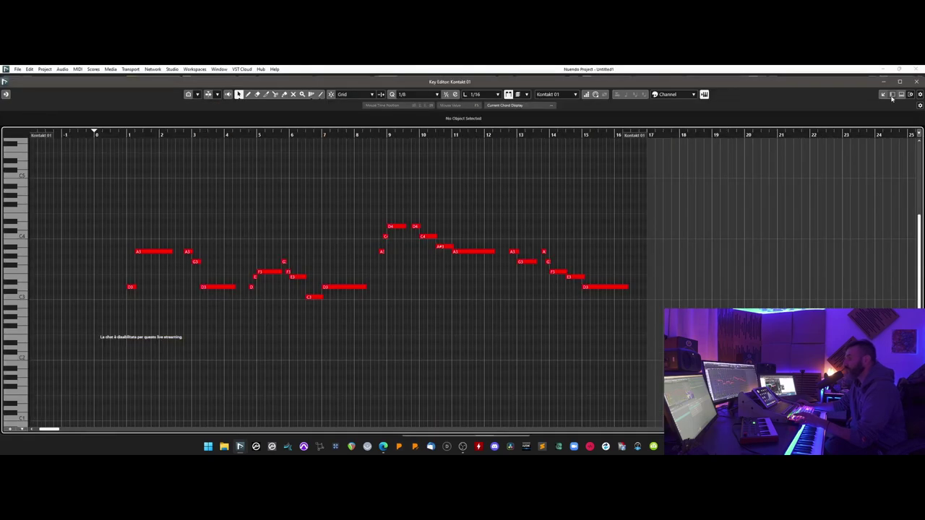
click(916, 82)
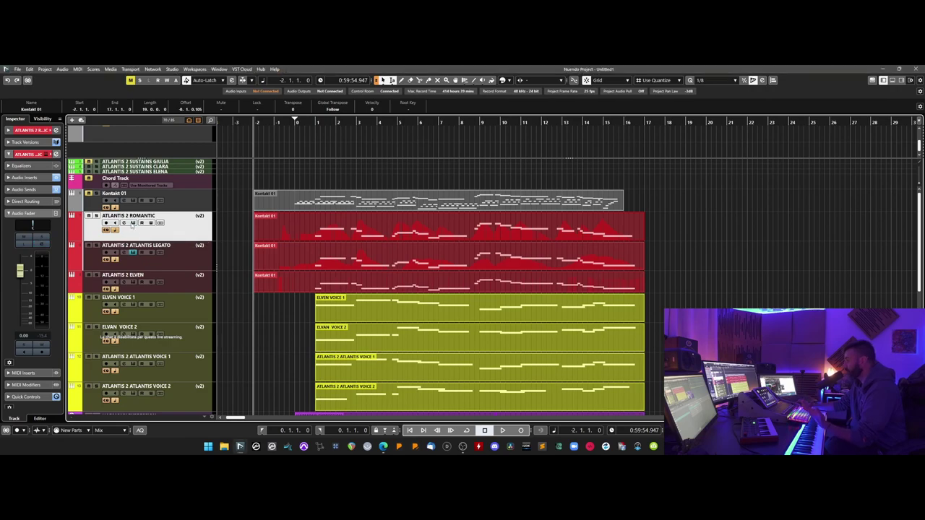
Switch the Elven True Legato patch on ATLANTIS 2 ELVEN to fast legato and back to slow legato, and close the instrument
click(139, 285)
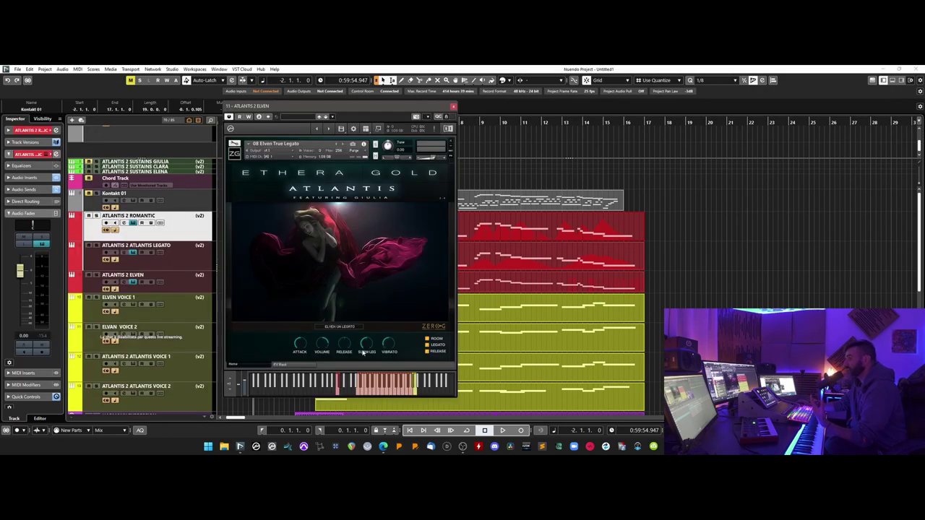
drag(367, 350, 366, 294)
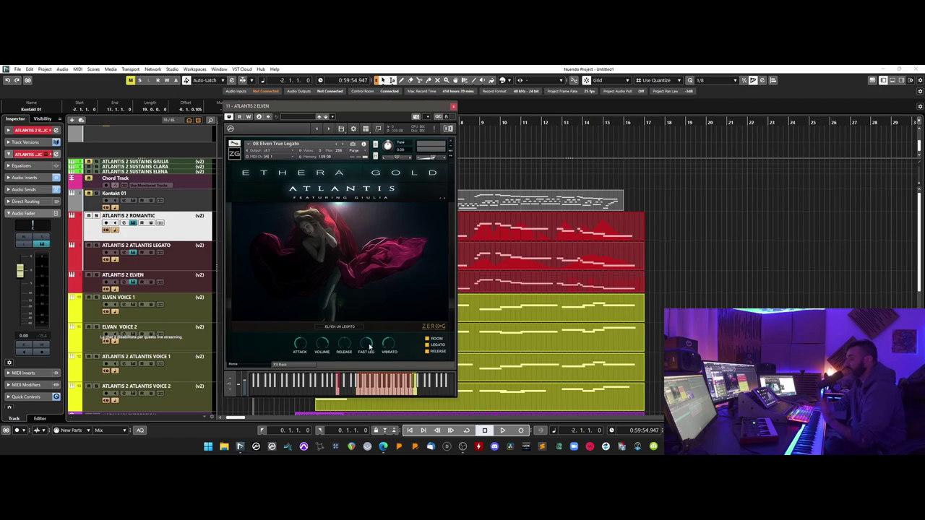
drag(369, 347, 380, 364)
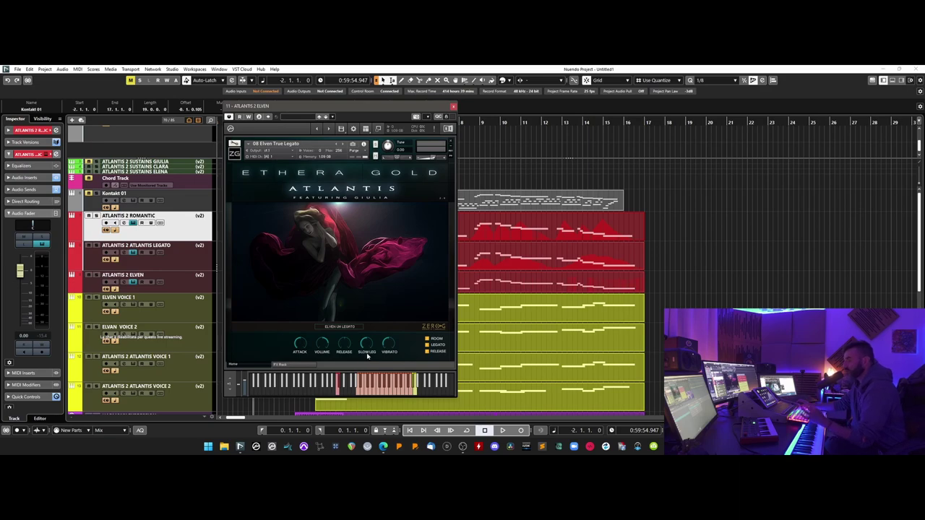
click(453, 107)
Compare the ATLANTIS 2 ATLANTIS LEGATO and ROMANTIC instruments' legato settings and examine the notes of the ROMANTIC part
click(176, 268)
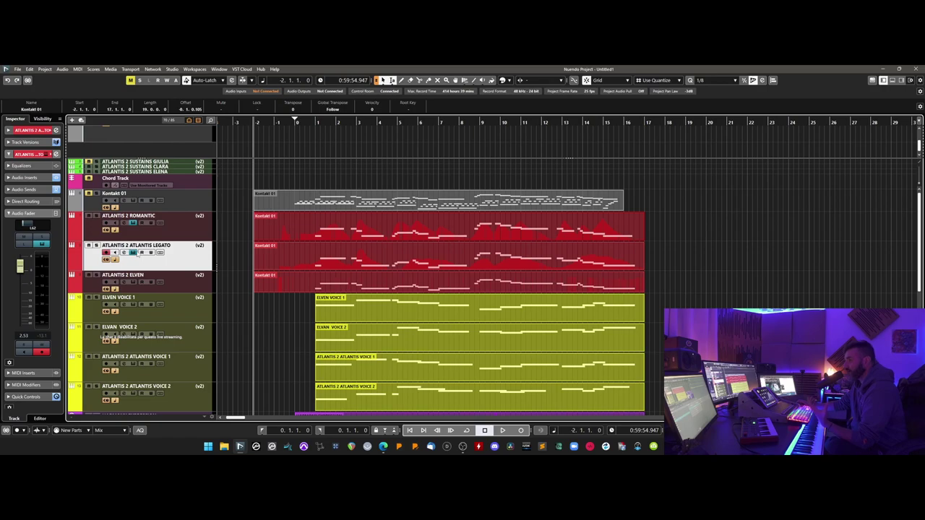
click(133, 252)
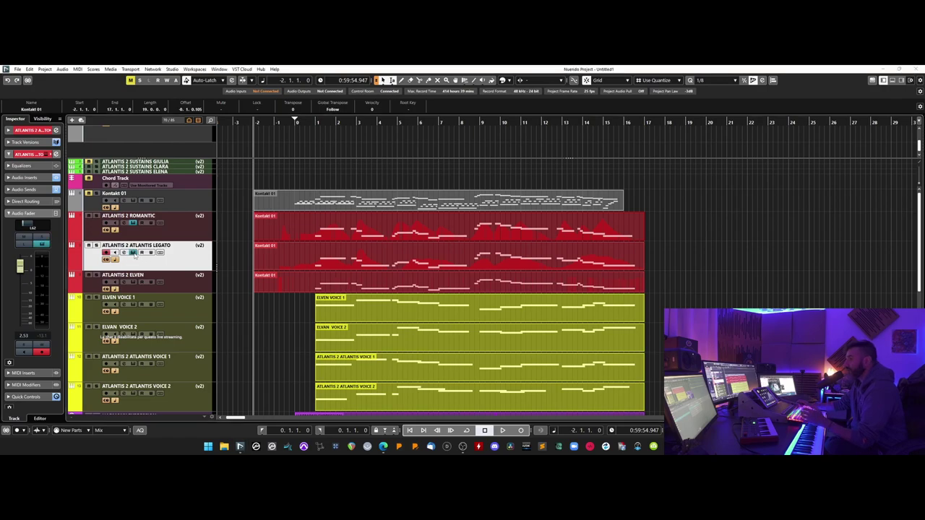
click(141, 252)
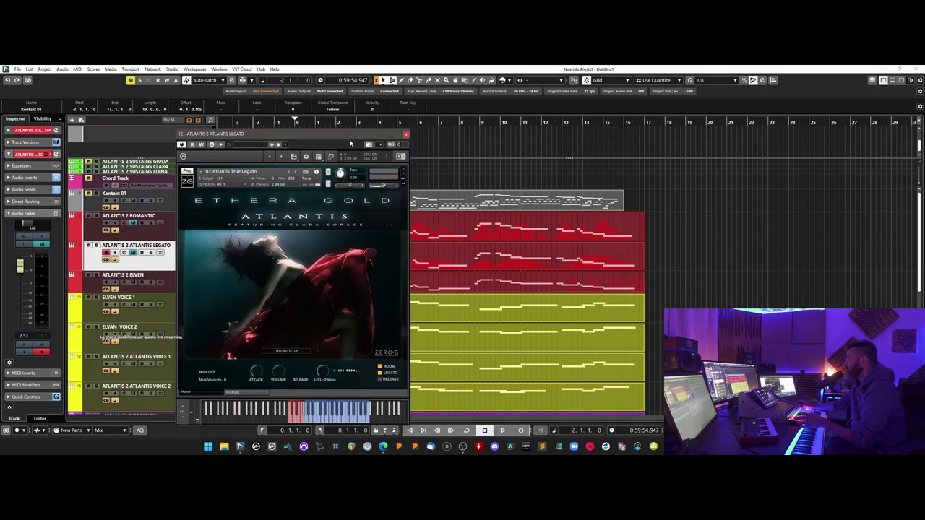
click(141, 222)
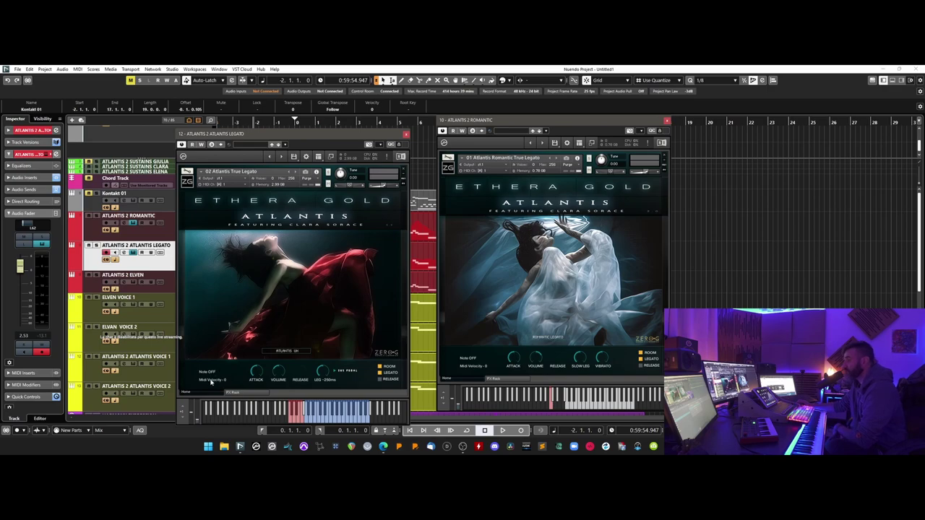
click(667, 120)
click(406, 134)
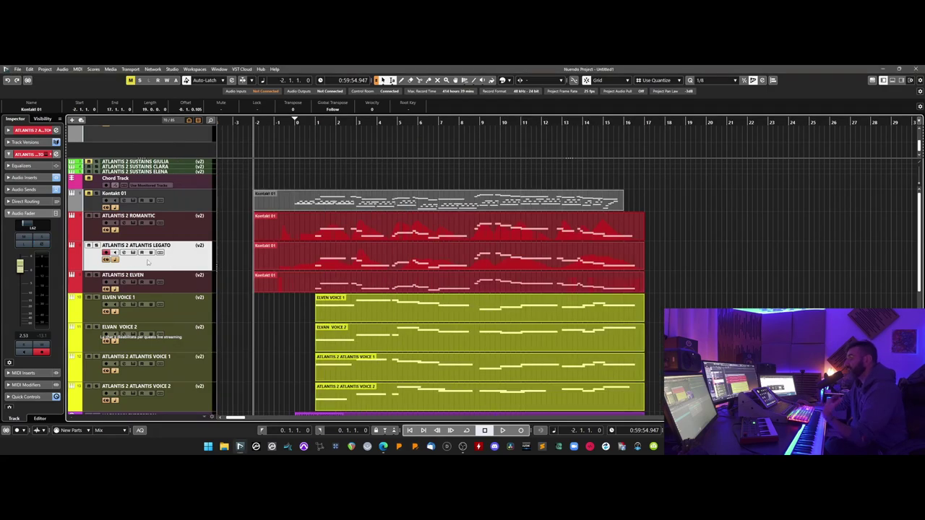
double_click(386, 226)
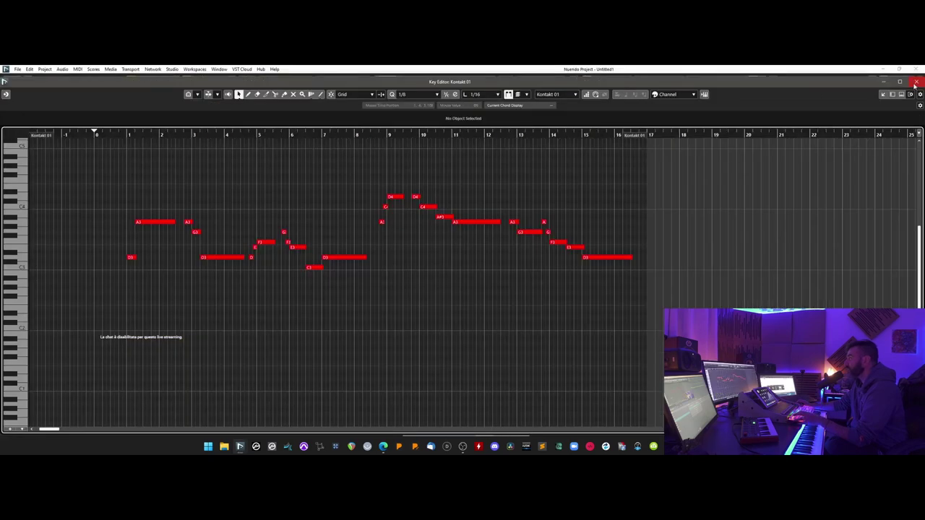
click(915, 82)
Audition the Atlantis True Legato instrument on the ATLANTIS 2 ATLANTIS LEGATO track and close it
click(133, 252)
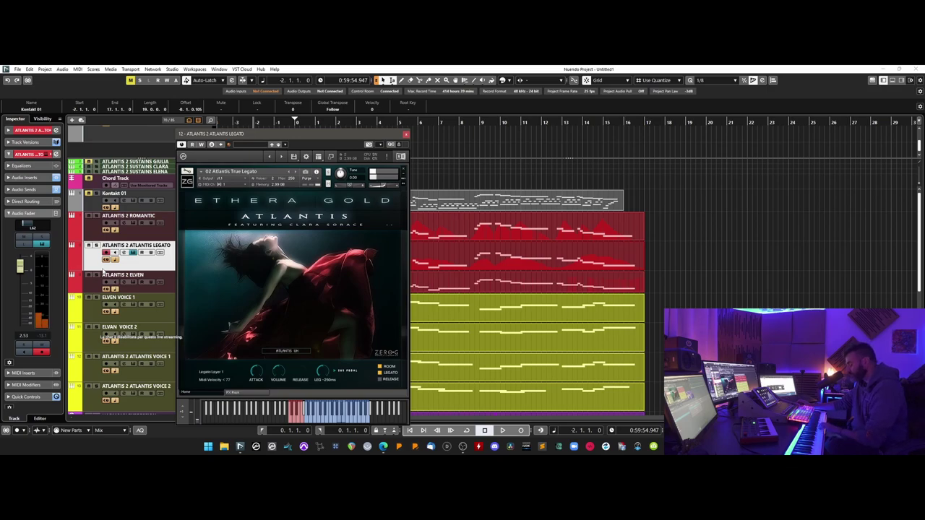
scroll(582, 288, down, 10)
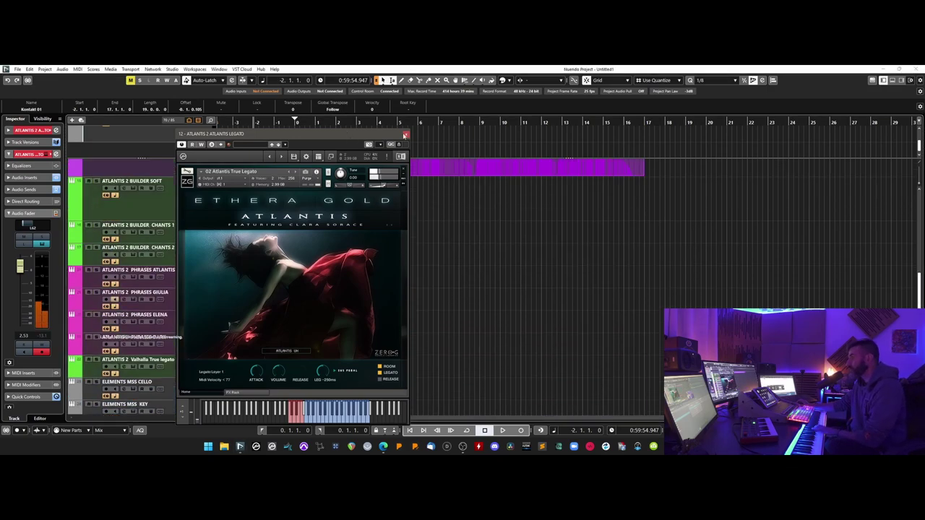
drag(372, 139, 677, 120)
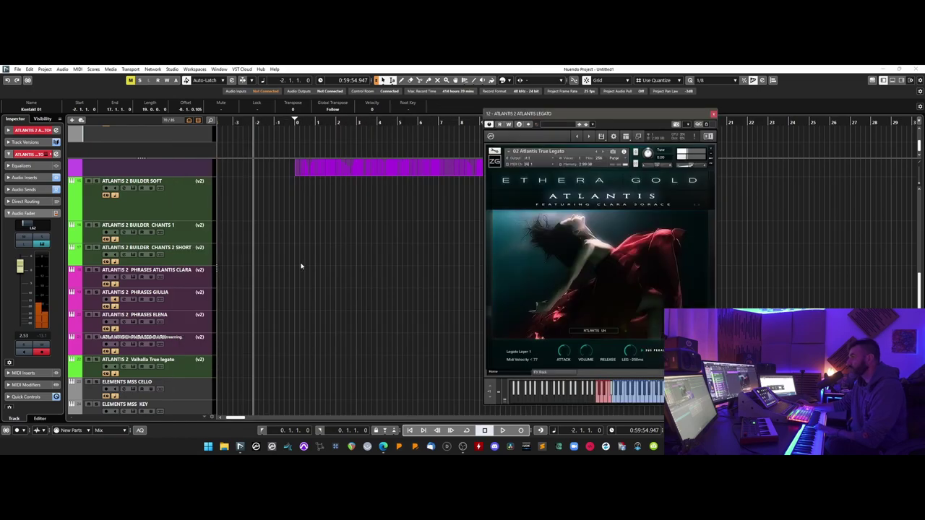
scroll(299, 264, up, 5)
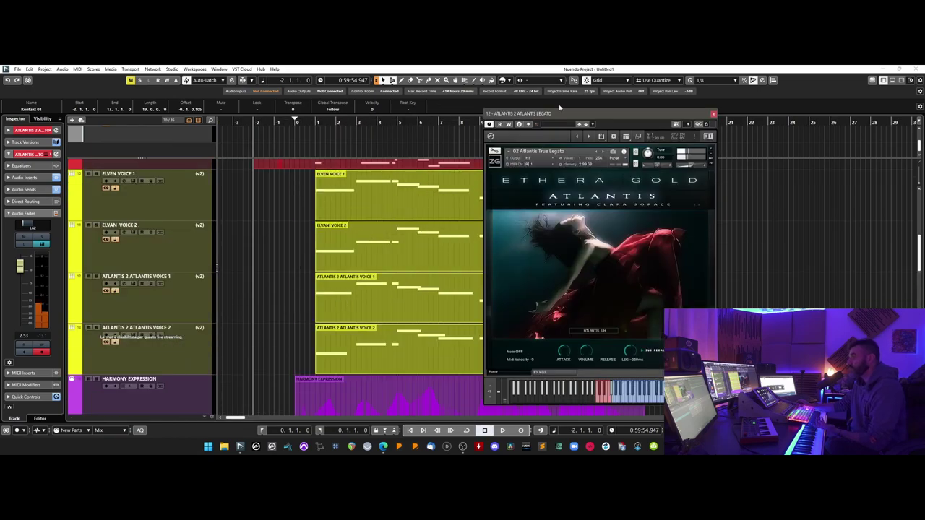
scroll(172, 254, up, 3)
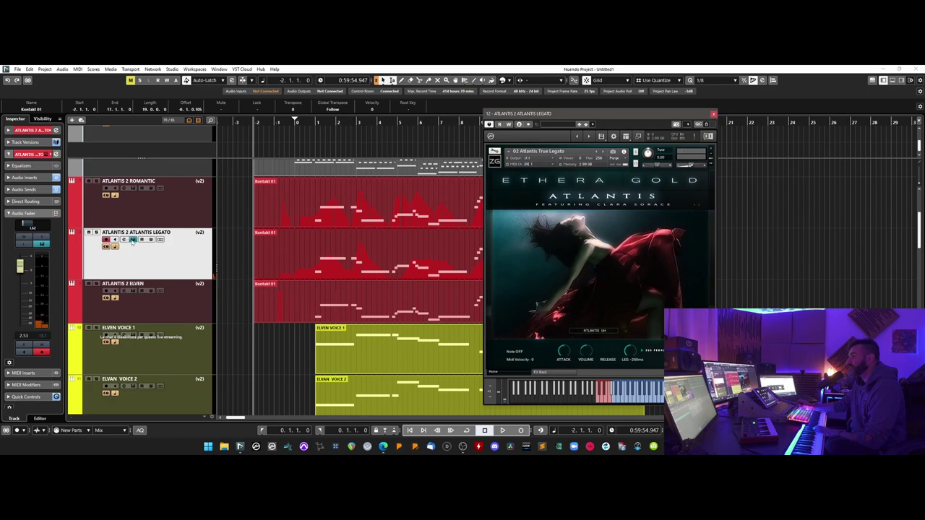
drag(568, 114, 440, 116)
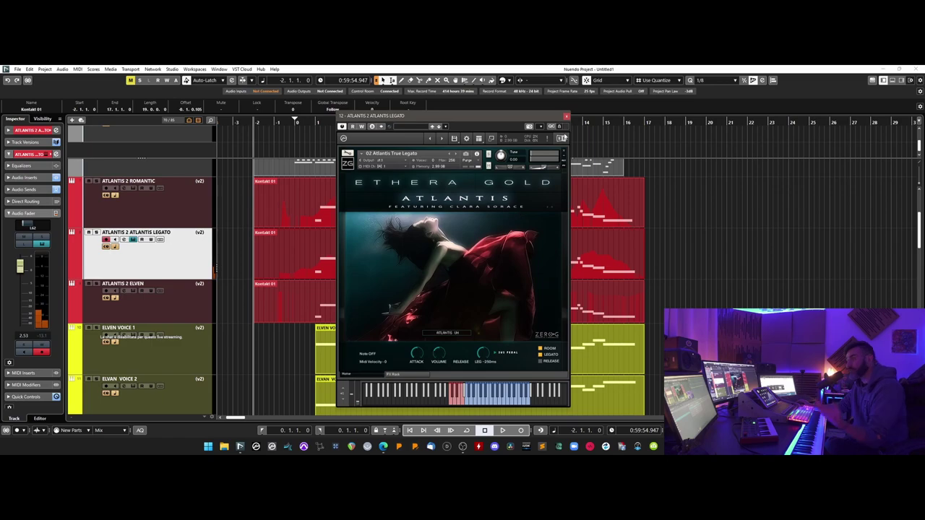
click(566, 118)
Examine the velocity and CC 1 modulation lanes of the ATLANTIS 2 ATLANTIS LEGATO part in the Key Editor
drag(302, 121, 302, 145)
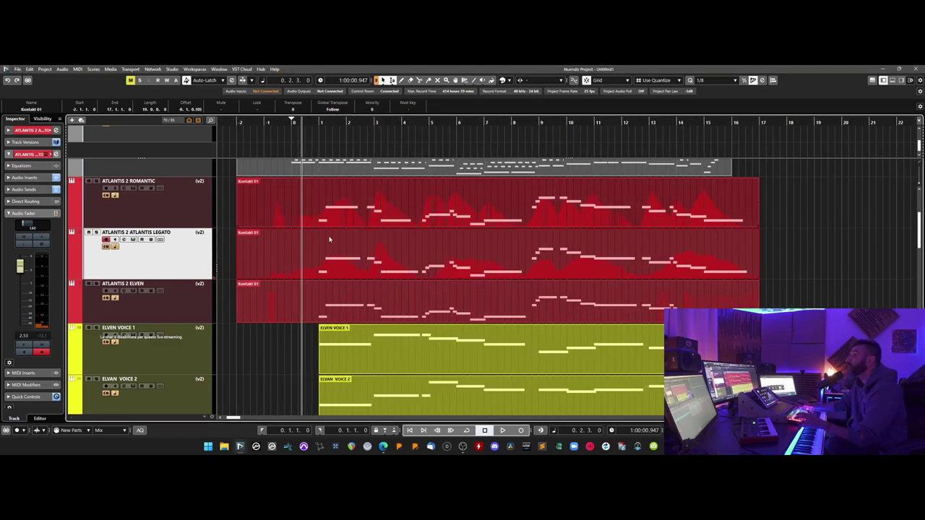
double_click(361, 251)
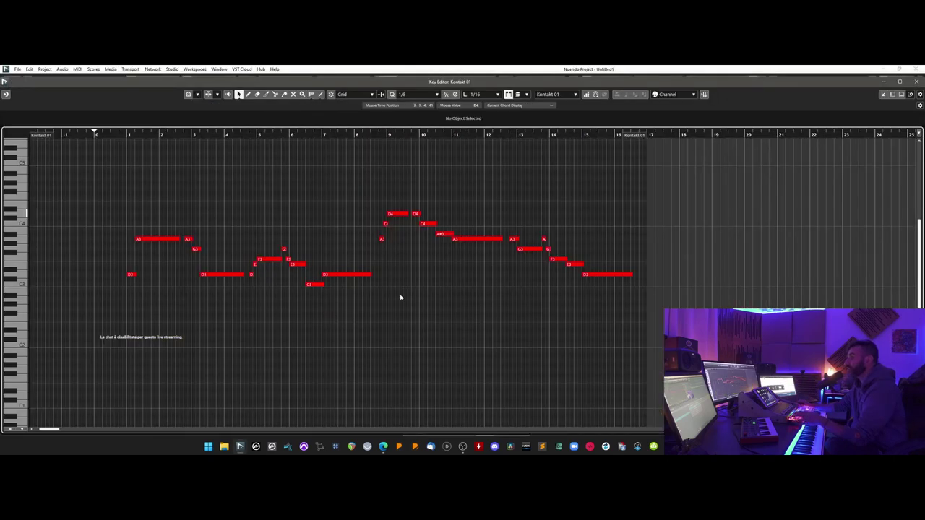
click(10, 430)
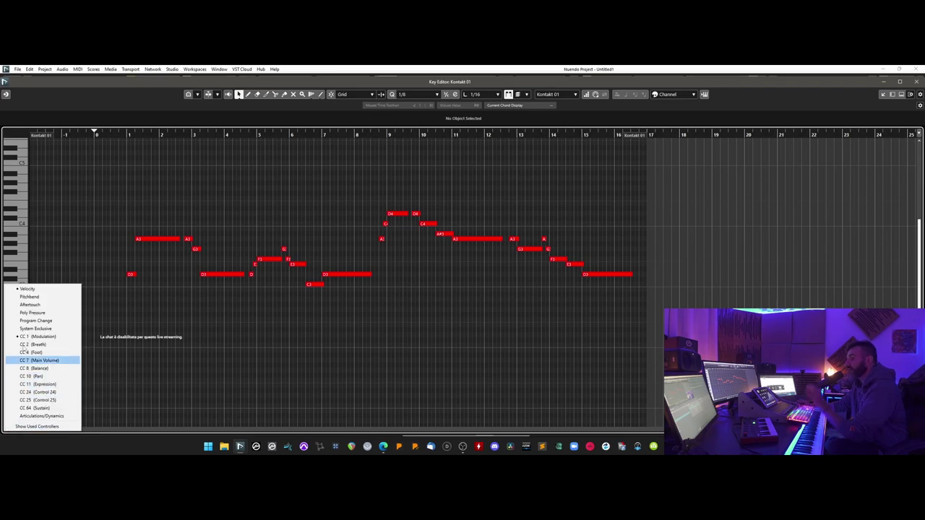
click(30, 289)
click(10, 429)
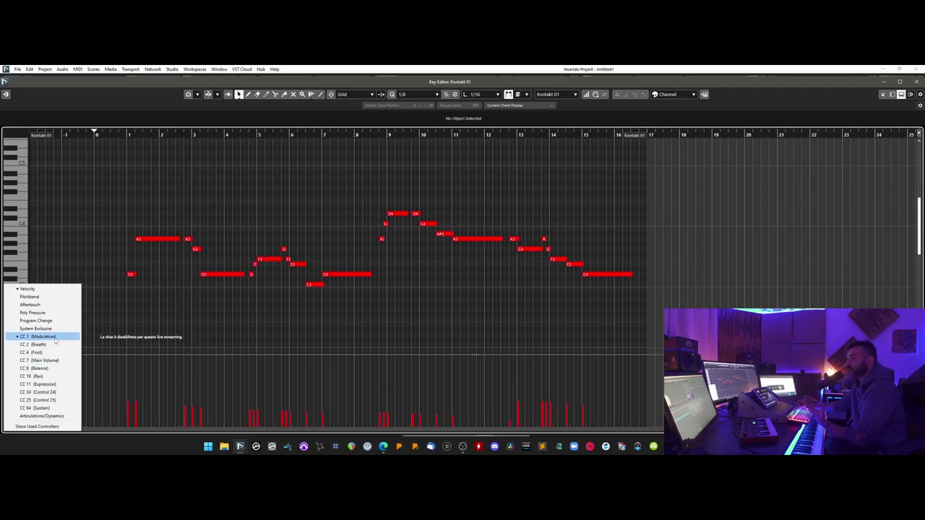
click(43, 337)
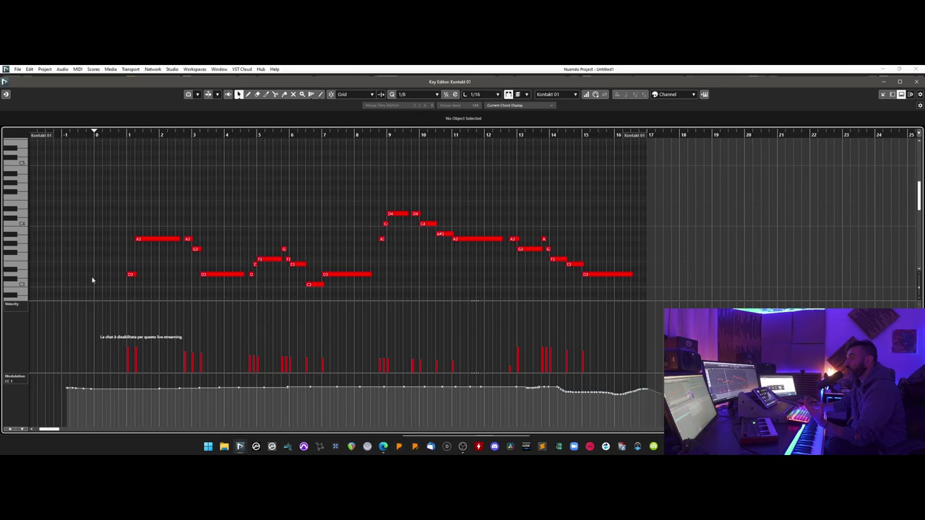
click(916, 82)
Play the arrangement from bar 0 and slightly lower the Kontakt output volume of the Atlantis Romantic True Legato instrument
key(h)
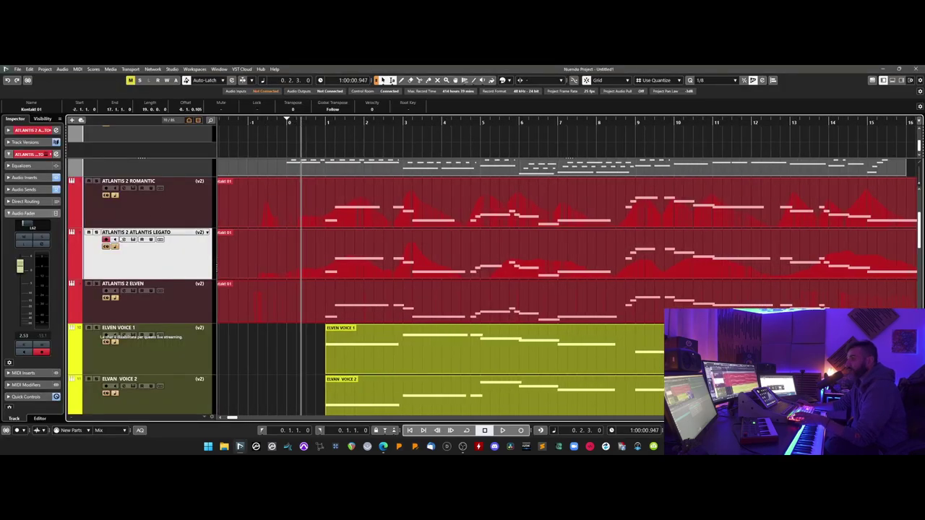
key(space)
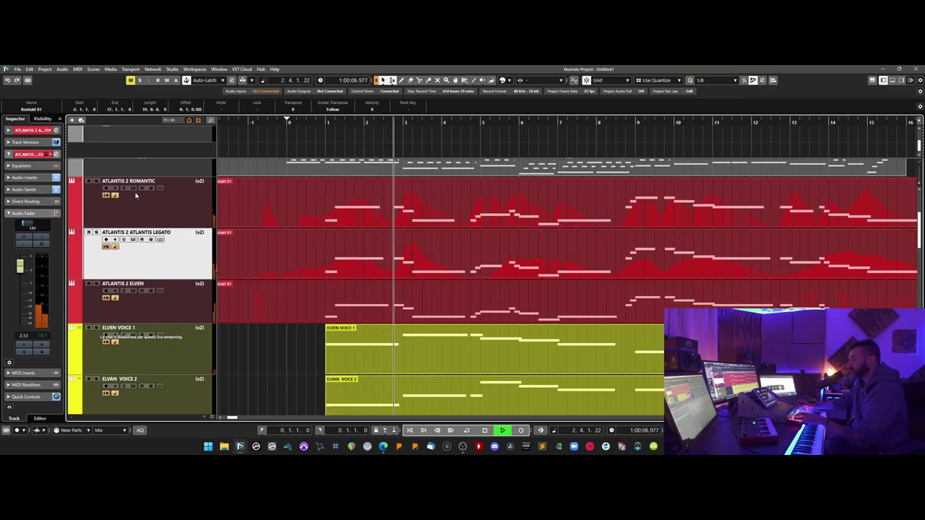
click(133, 187)
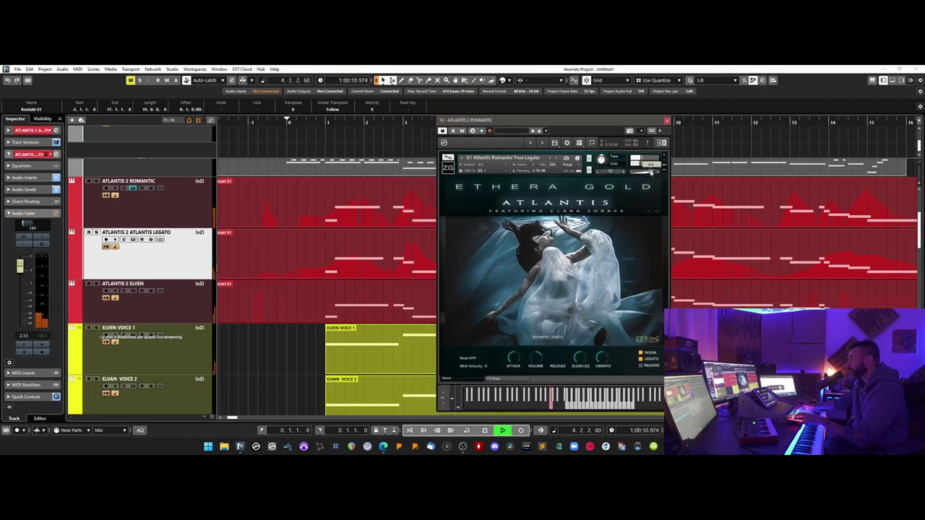
drag(651, 172, 649, 172)
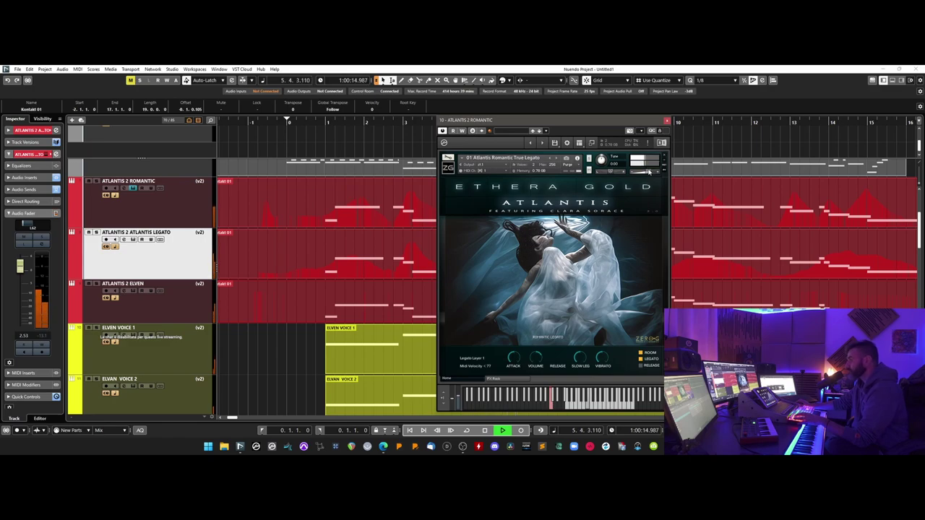
click(667, 121)
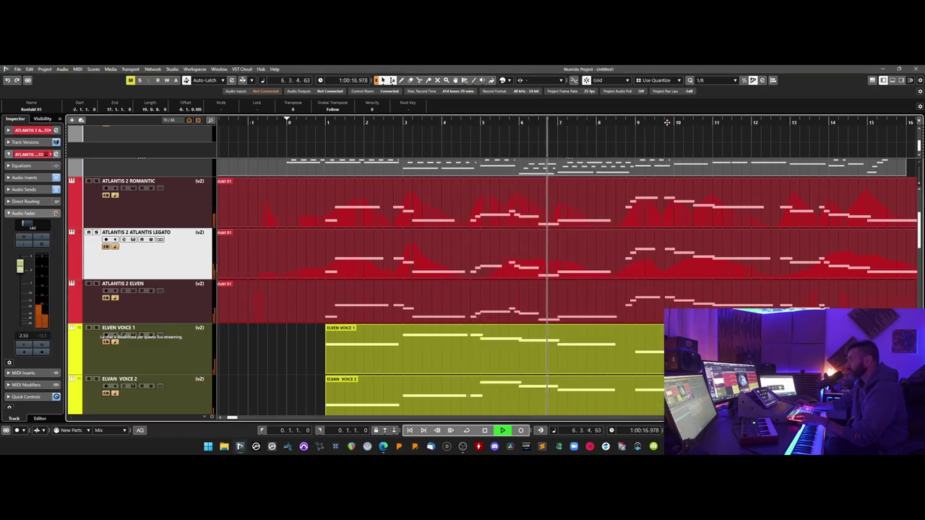
key(g)
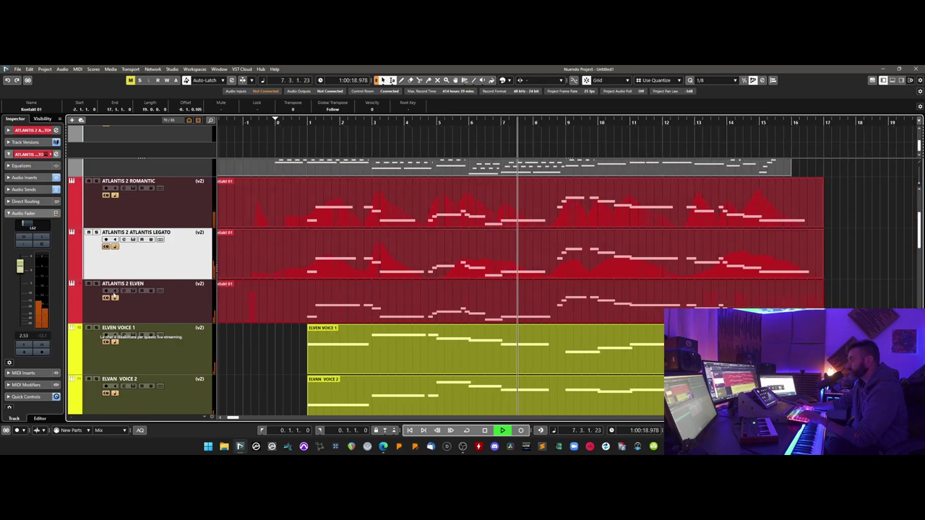
Balance the lead vocals during playback: ROMANTIC at -0.78 dB, ATLANTIS LEGATO at 1.44 dB, and ELVEN at 1.62 dB panned to R45
click(183, 217)
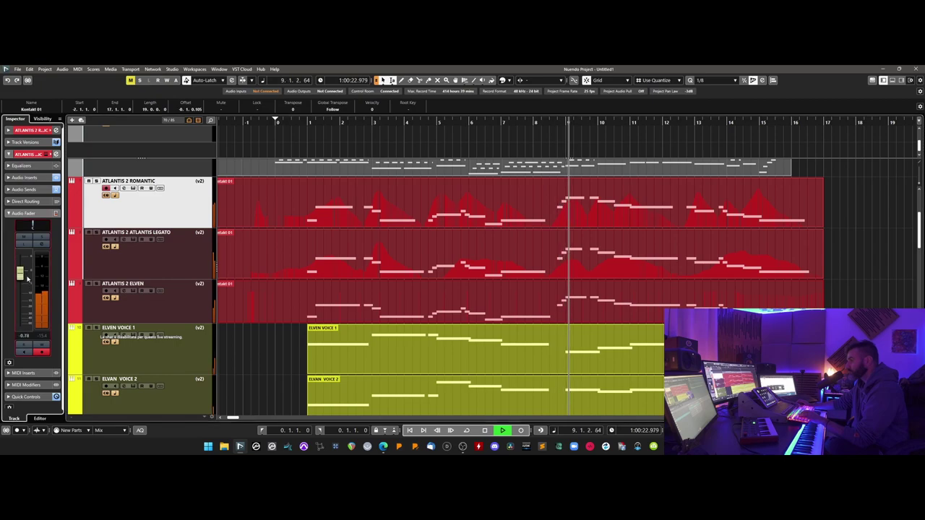
key(Down)
key(Down)
drag(24, 272, 27, 262)
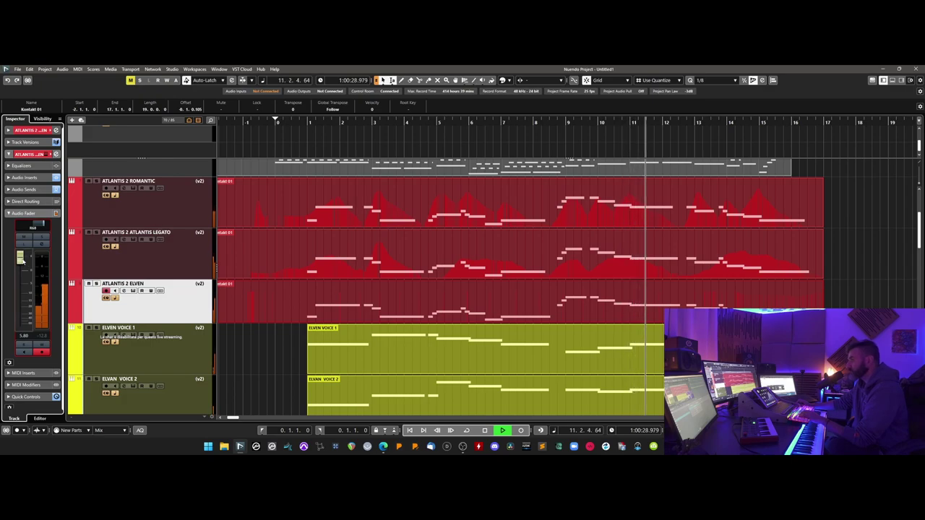
Reduce the track heights to show all vocal layers and open the MixConsole
scroll(183, 329, down, 1)
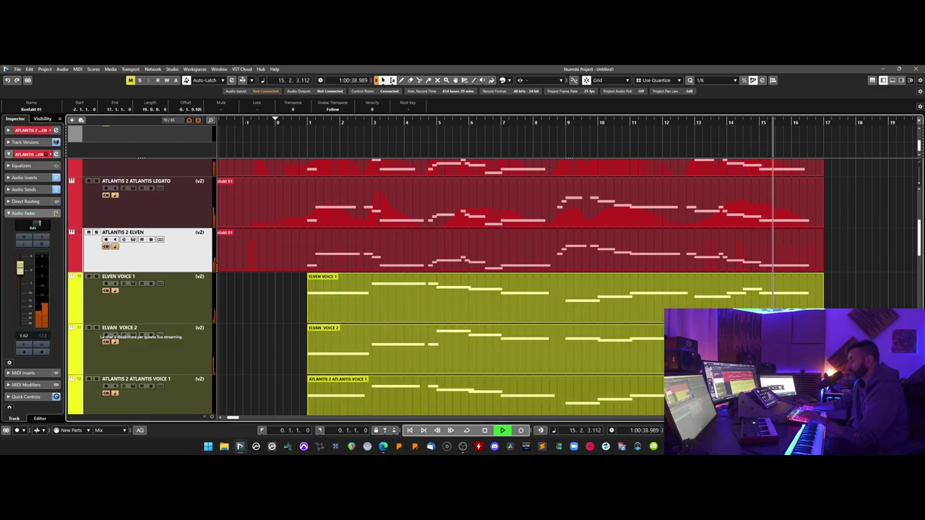
key(shift+g)
key(shift+g)
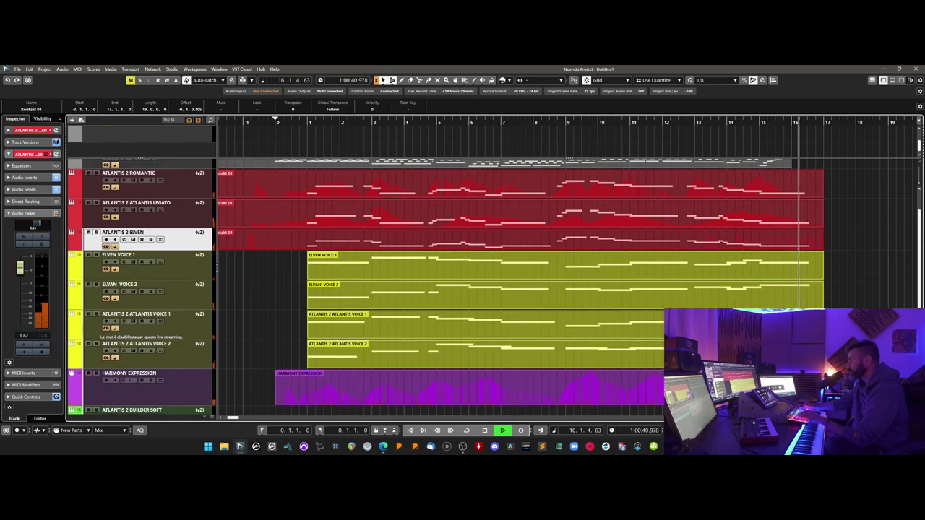
key(space)
key(space)
key(F3)
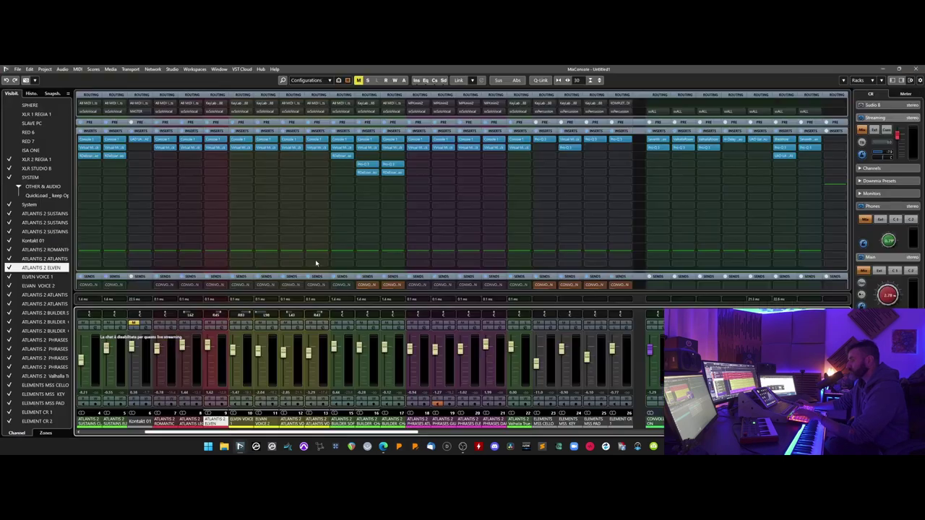
Create a stereo group track named BACKVOCALS and route the four ELVEN and ATLANTIS harmony voice tracks to it
click(916, 69)
click(182, 269)
shift+click(173, 358)
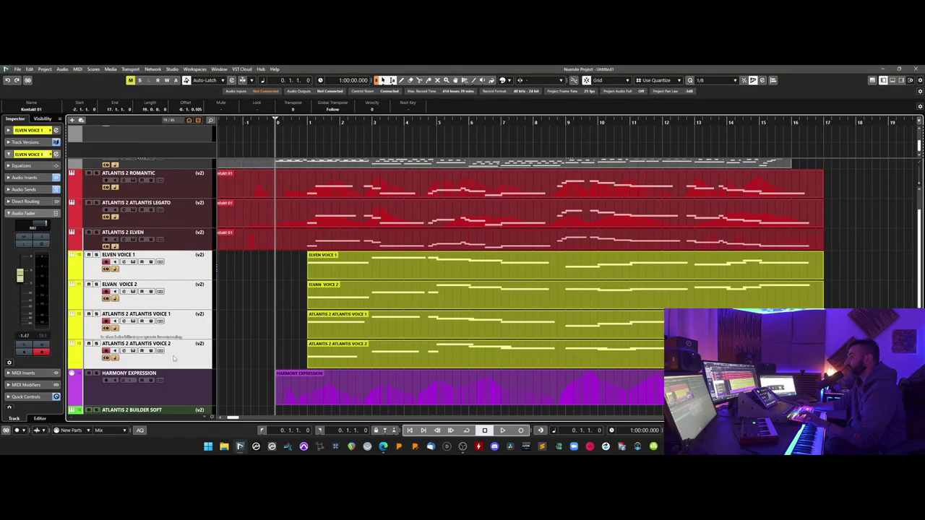
key(F3)
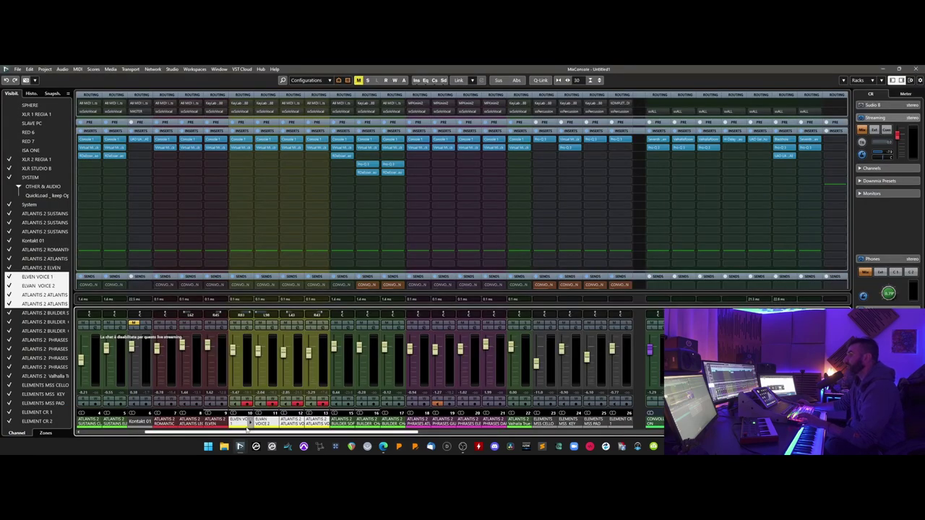
right_click(248, 427)
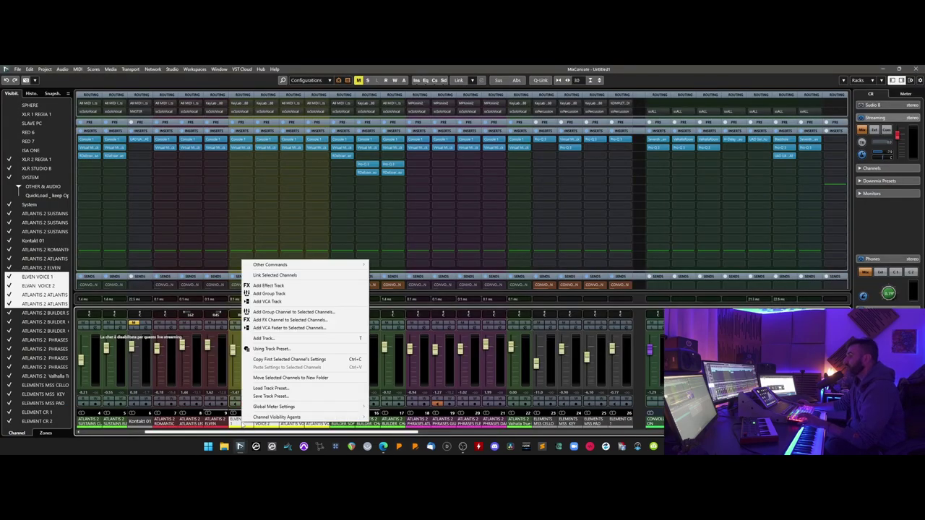
click(303, 296)
text(CHO)
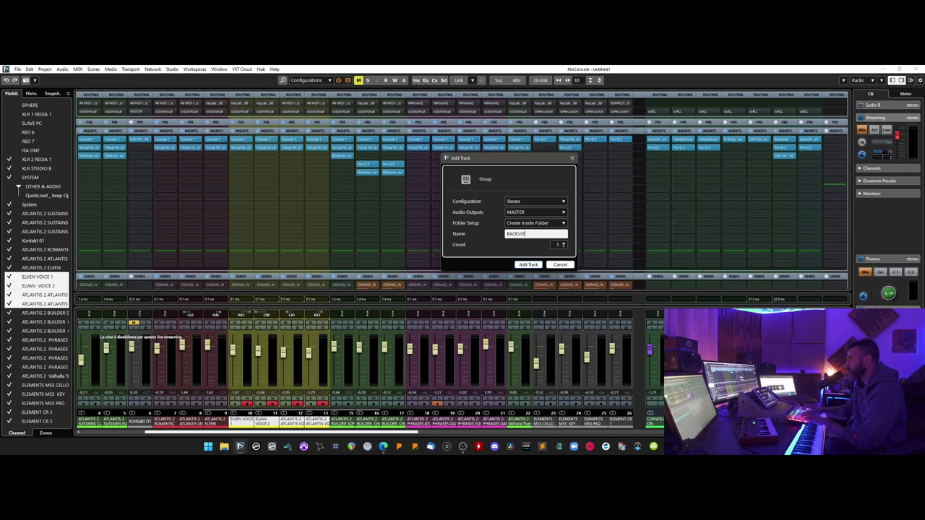
text(S)
key(Return)
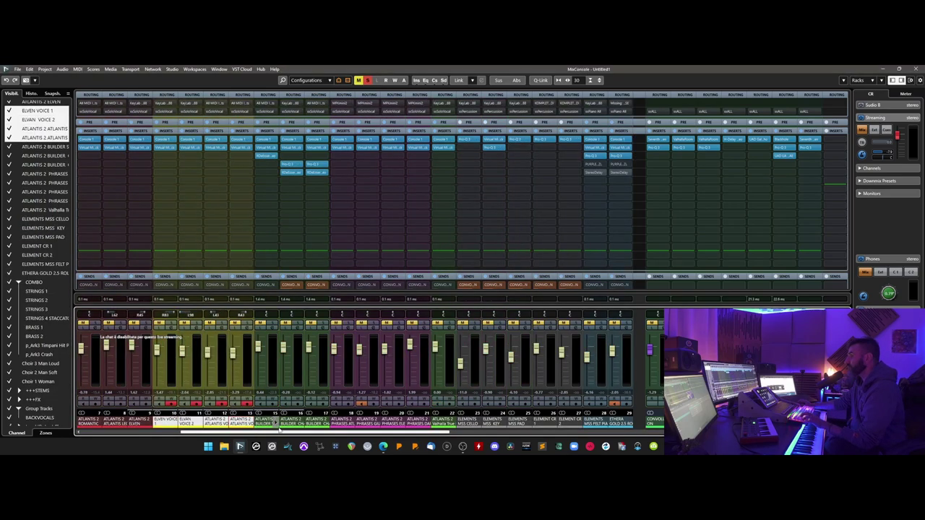
click(168, 114)
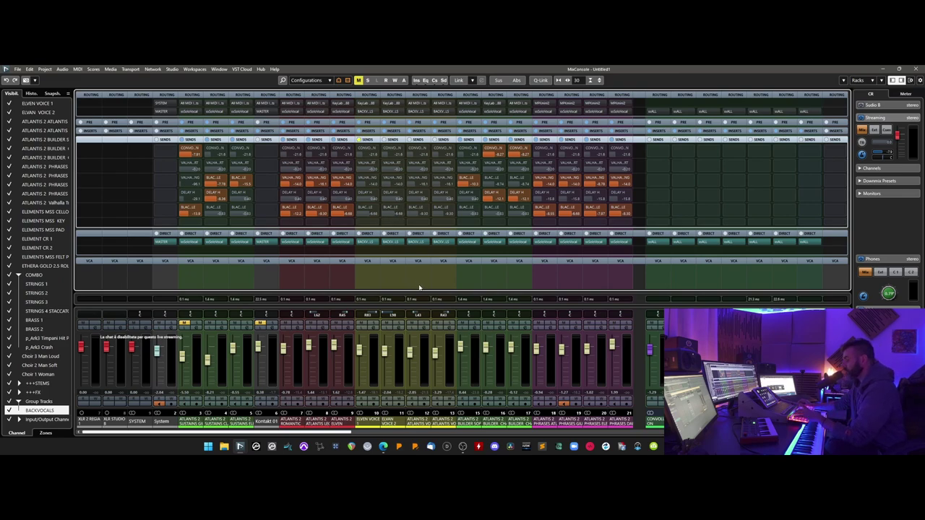
Audition different levels of the BACKVOCALS group against the arrangement during playback
key(F3)
key(F3)
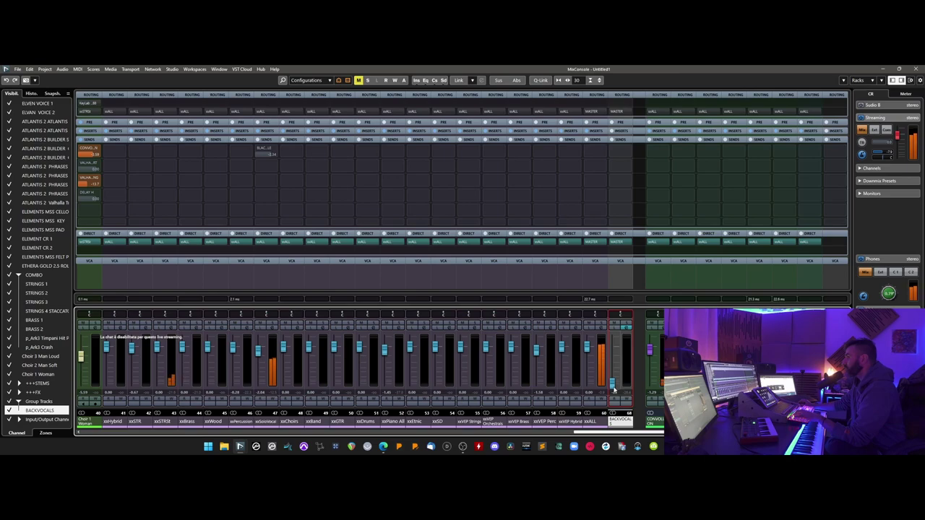
drag(615, 354, 615, 342)
drag(612, 386, 617, 345)
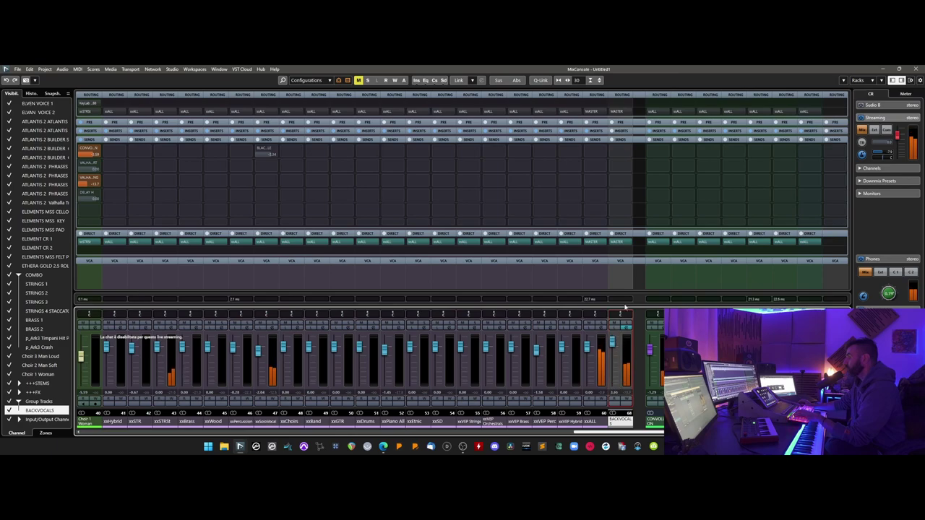
drag(612, 343, 612, 337)
key(F3)
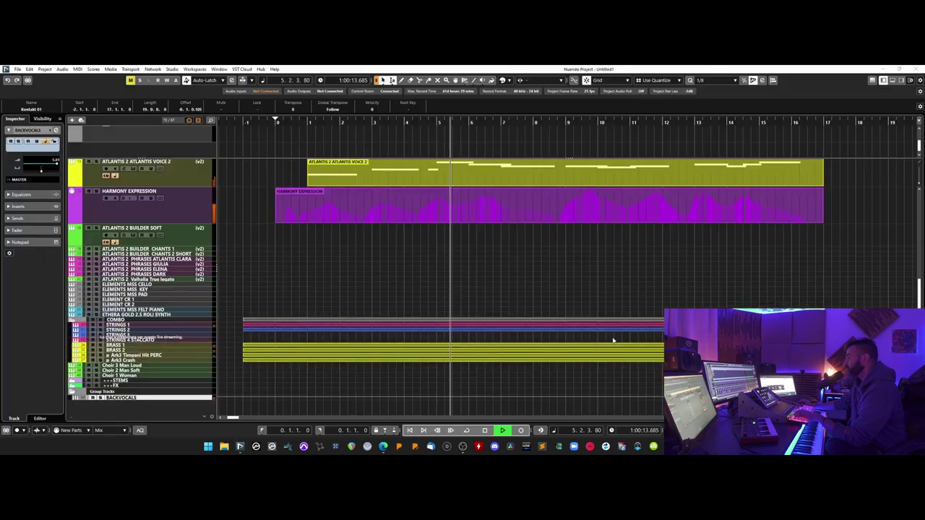
Mute the ATLANTIS 2 ROMANTIC, ATLANTIS LEGATO and ELVEN lead tracks and play from near bar 1
scroll(499, 283, up, 3)
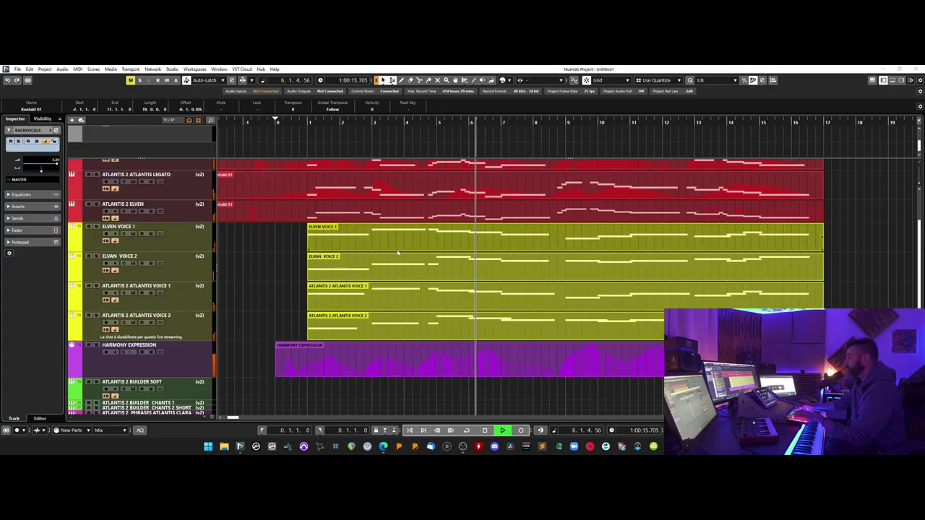
scroll(397, 252, up, 2)
key(space)
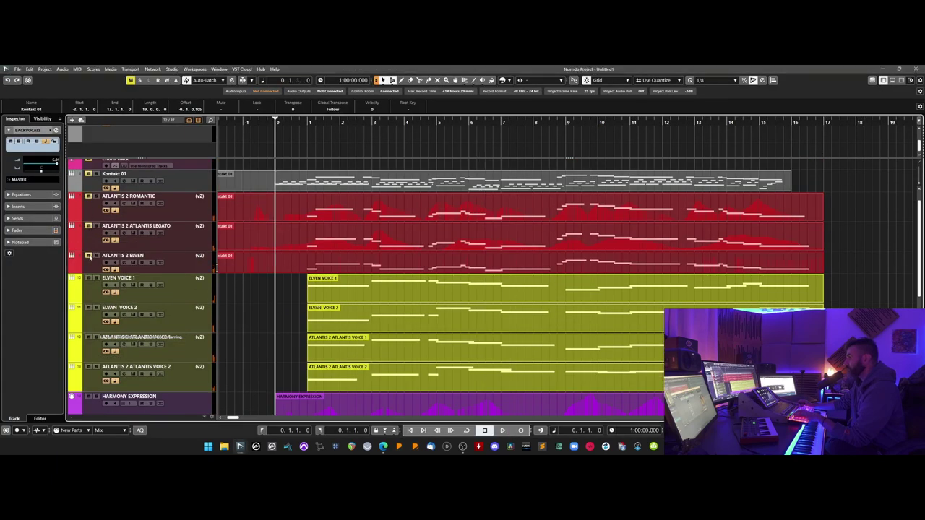
click(303, 122)
key(space)
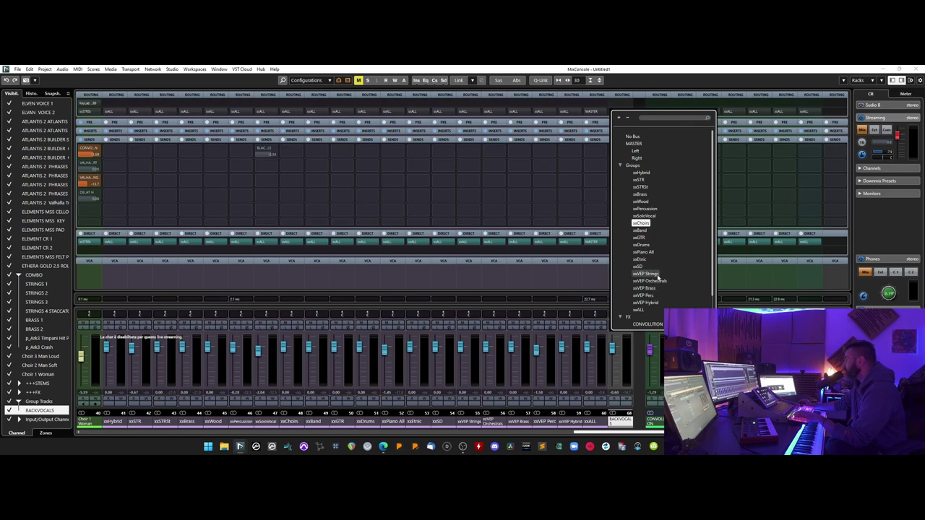
Route the BACKVOCALS group's output to xxSoloVocal, solo it briefly, and set its level to -1.47 dB during playback
click(643, 215)
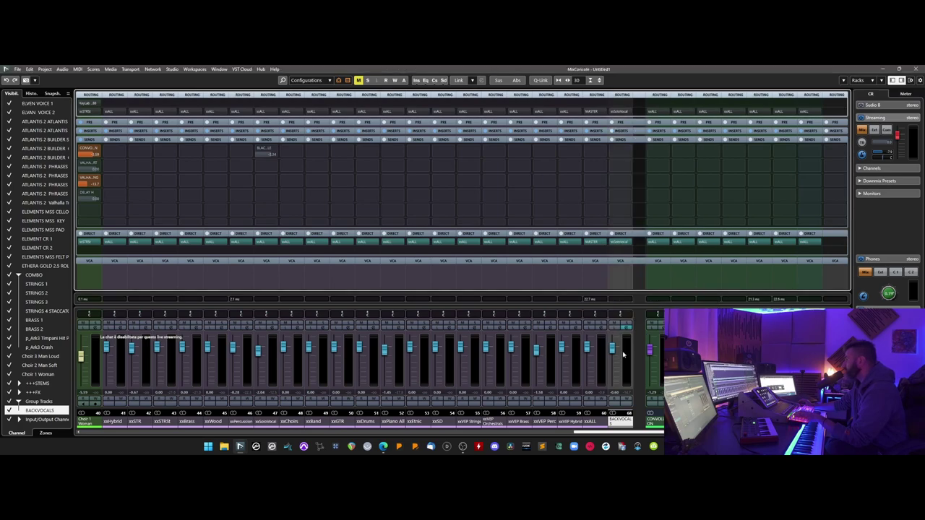
click(627, 326)
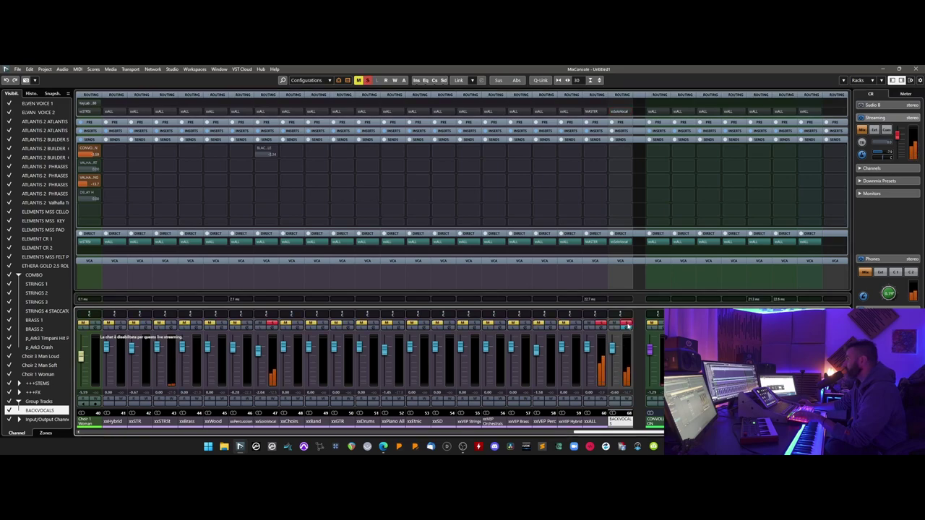
click(627, 326)
drag(612, 348, 618, 387)
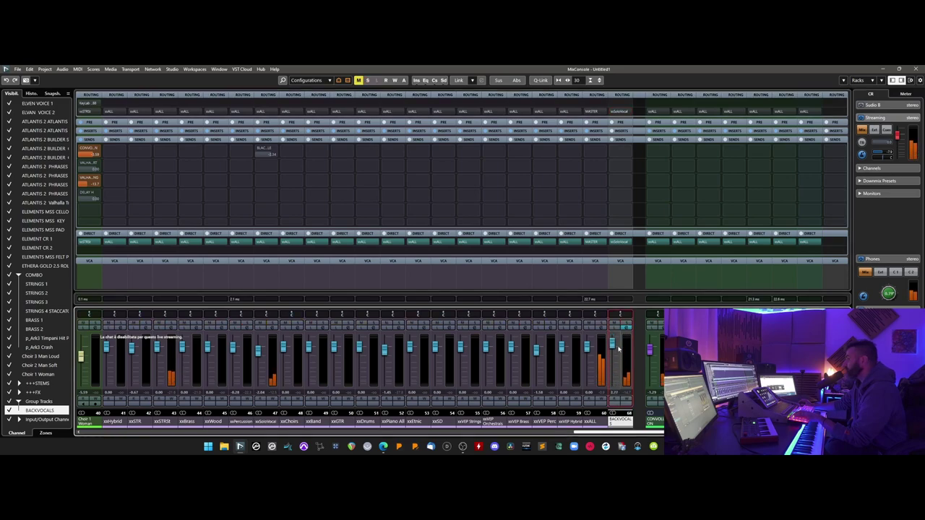
drag(617, 357, 617, 349)
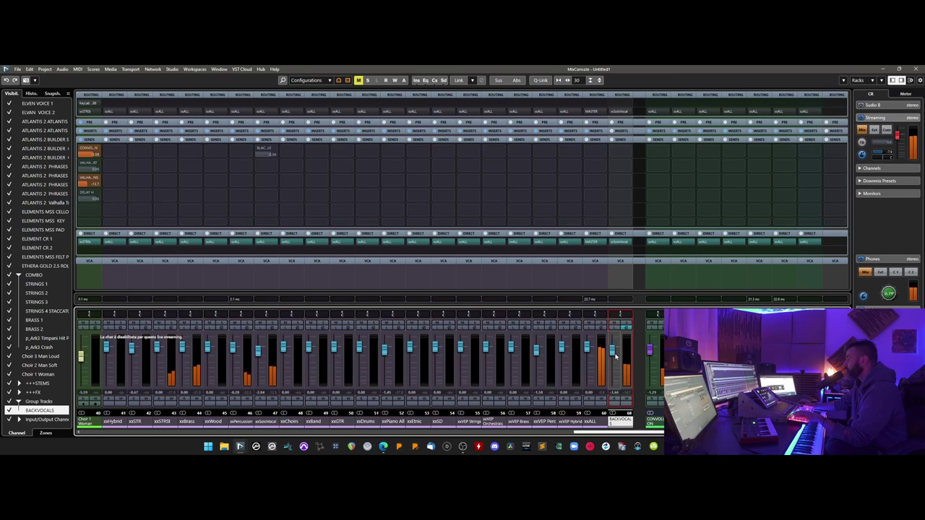
Insert the Acustica CREAM2COMP compressor in the first insert slot of the BACKVOCALS group
key(F3)
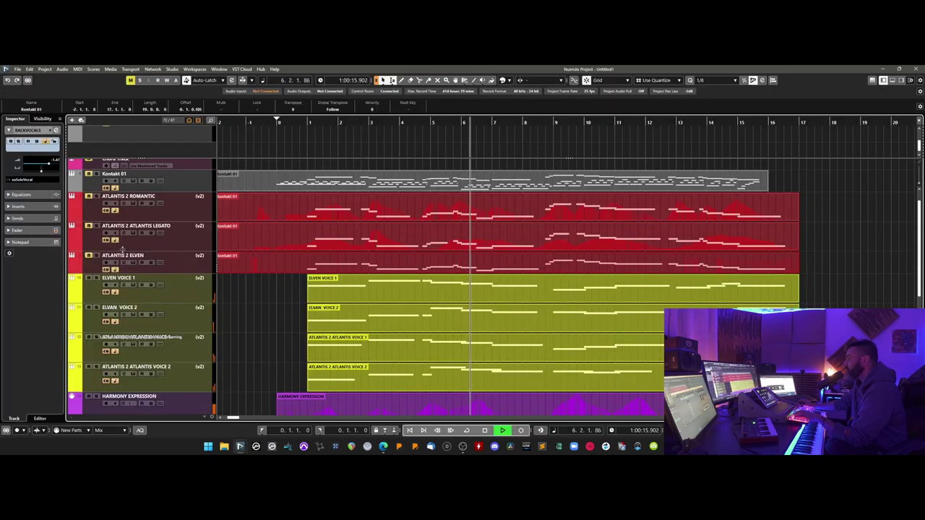
key(F3)
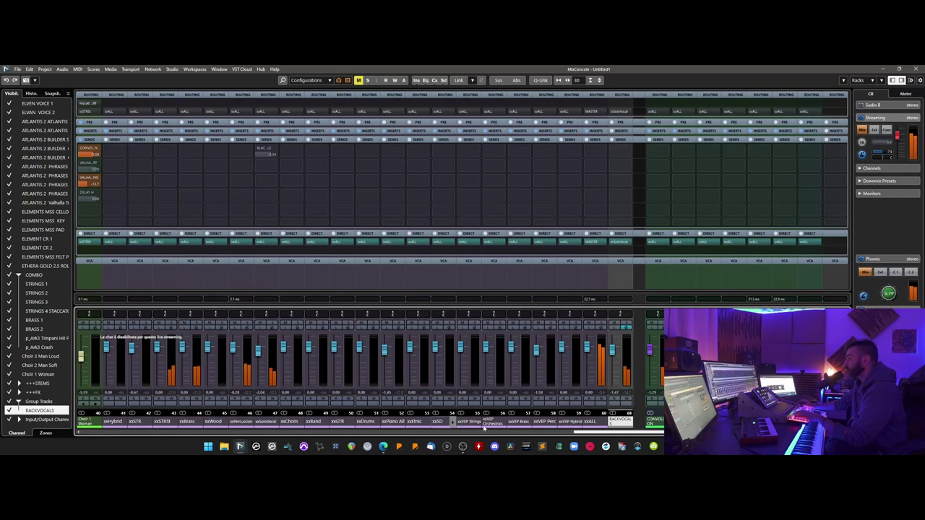
drag(614, 432, 348, 426)
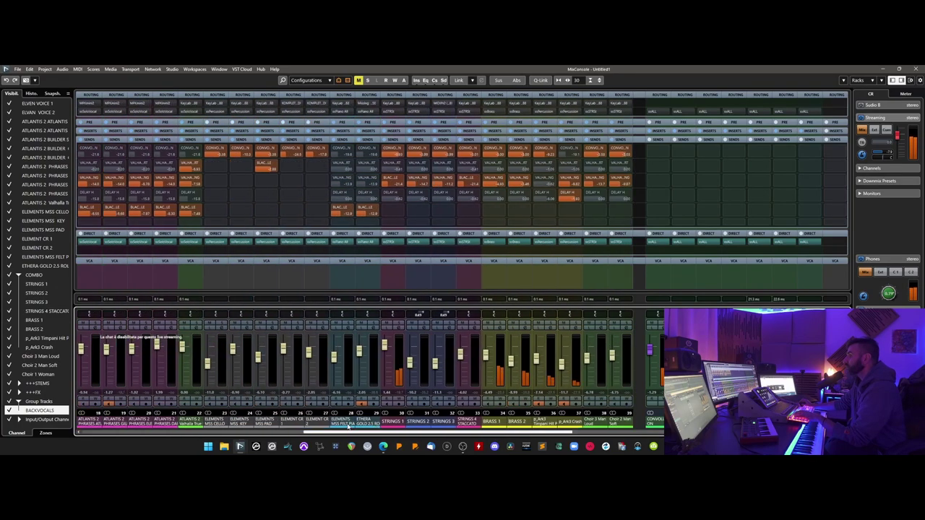
drag(425, 432, 314, 427)
scroll(315, 425, left, 1)
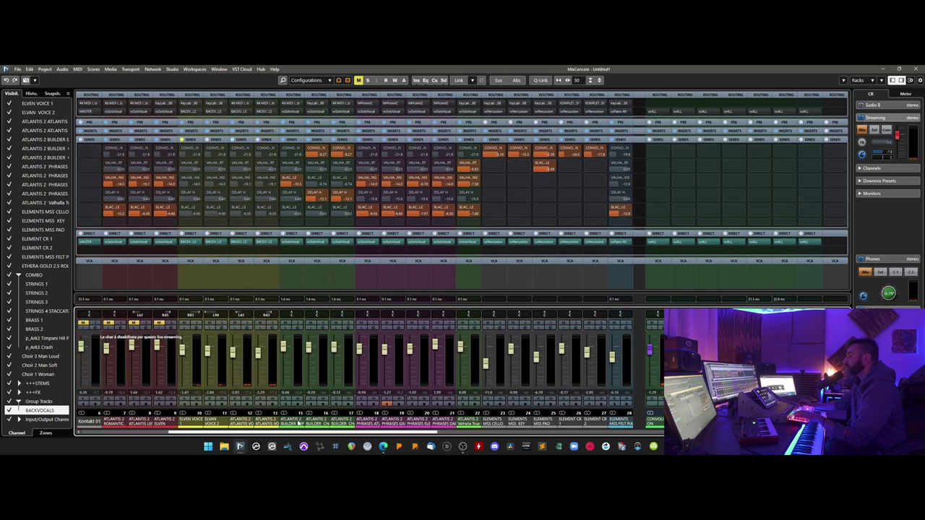
scroll(299, 424, left, 2)
drag(398, 432, 827, 433)
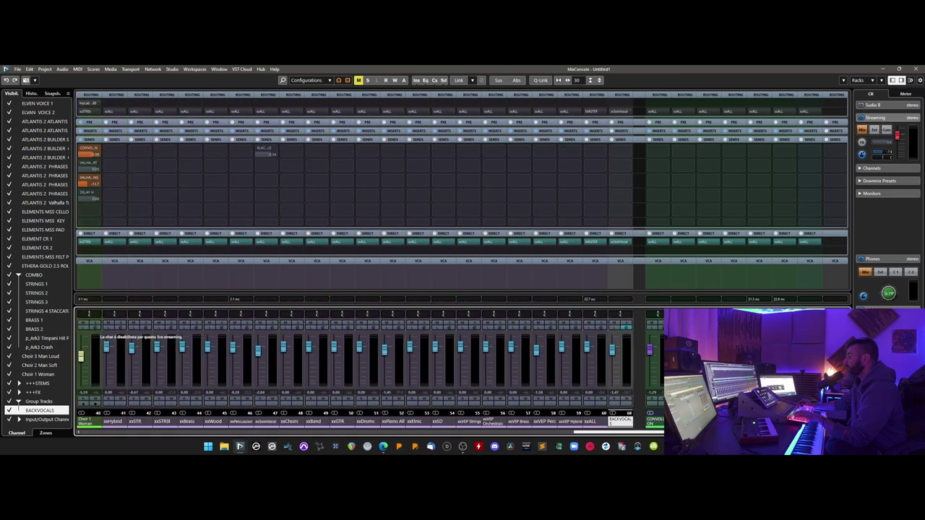
click(619, 131)
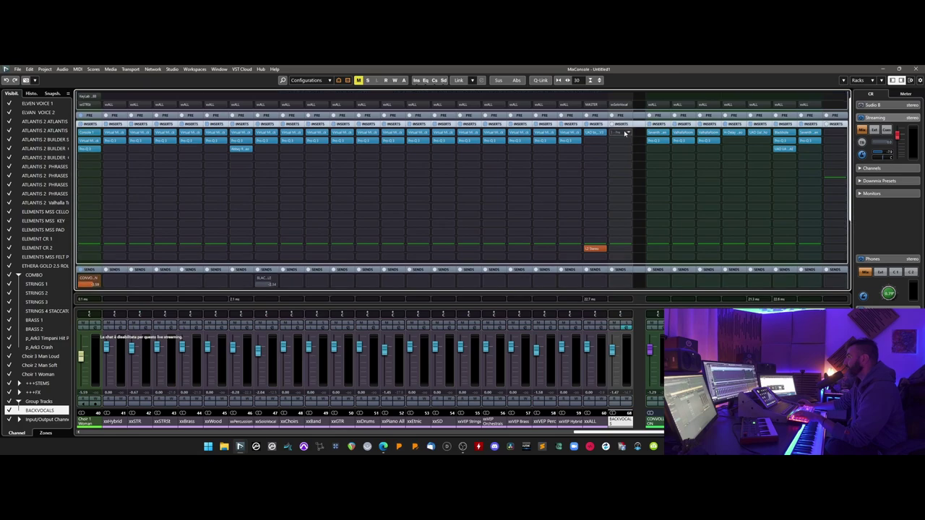
click(623, 134)
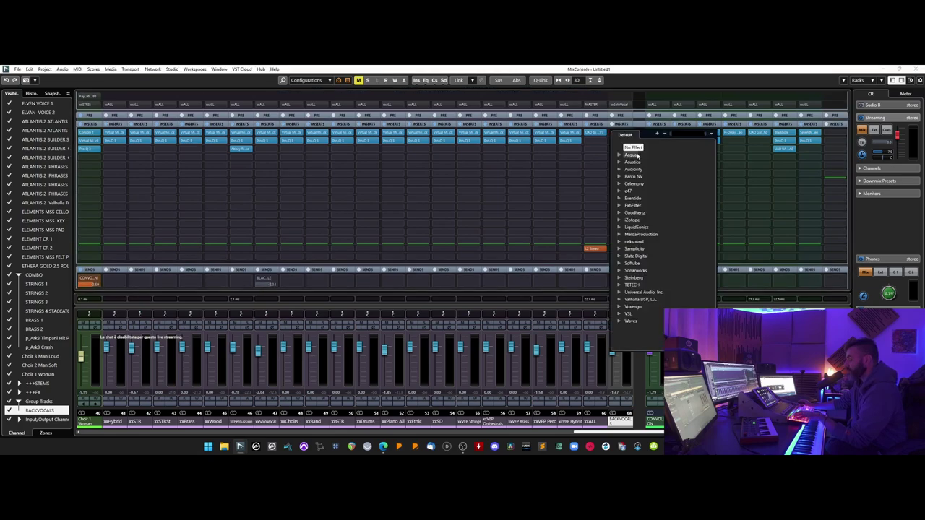
text(1)
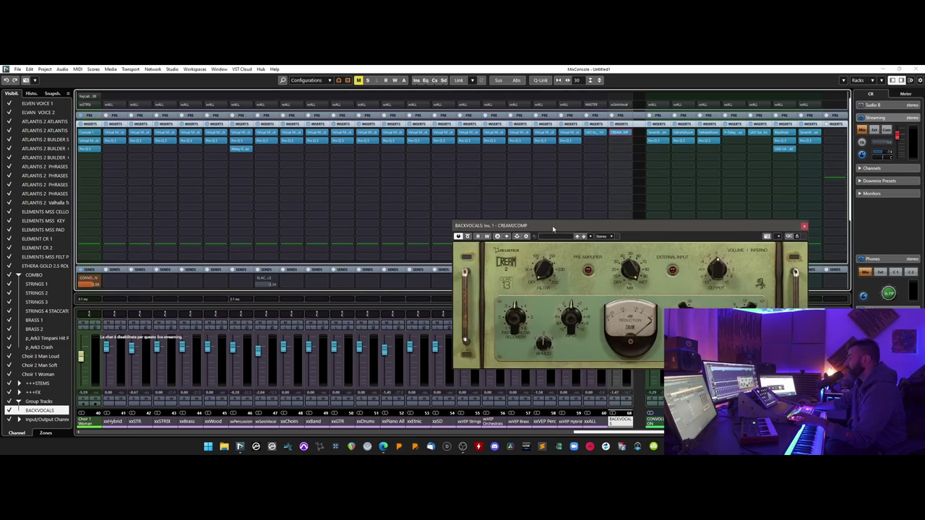
drag(553, 226, 299, 155)
Adjust the CREAM2COMP compressor's hold, input and recovery during playback, and lower the BACKVOCALS group to -2.43 dB
key(space)
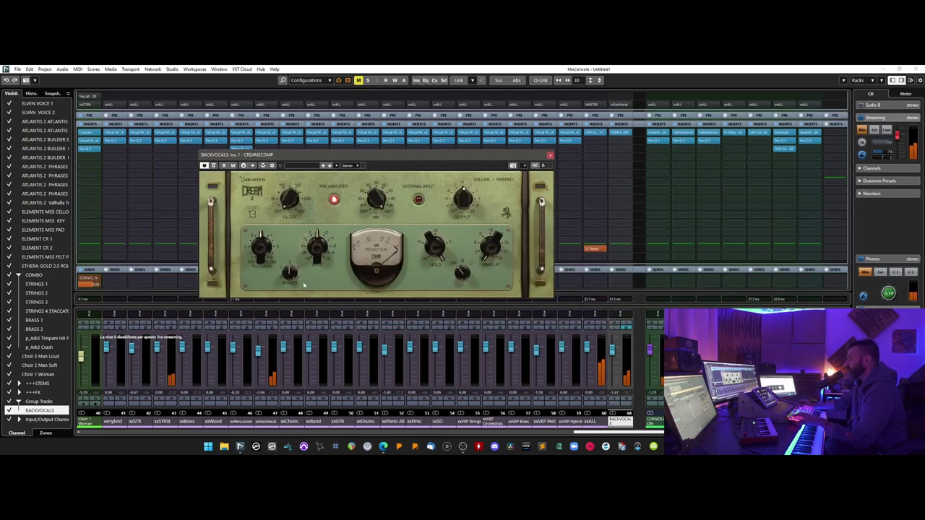
drag(432, 255, 440, 304)
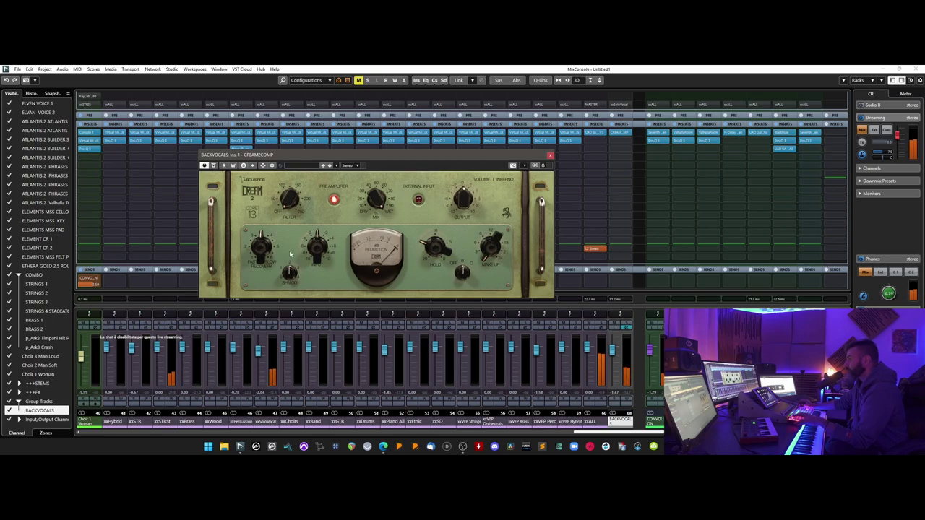
drag(444, 250, 444, 254)
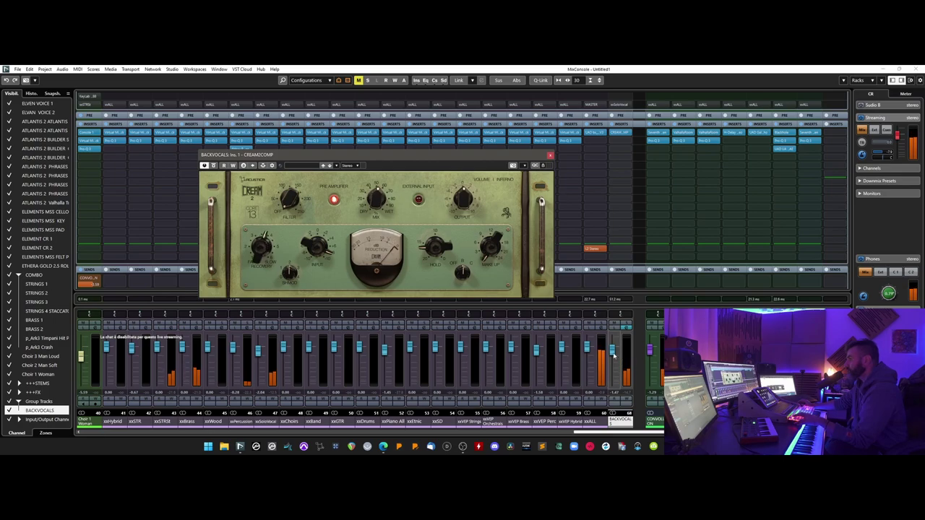
click(613, 354)
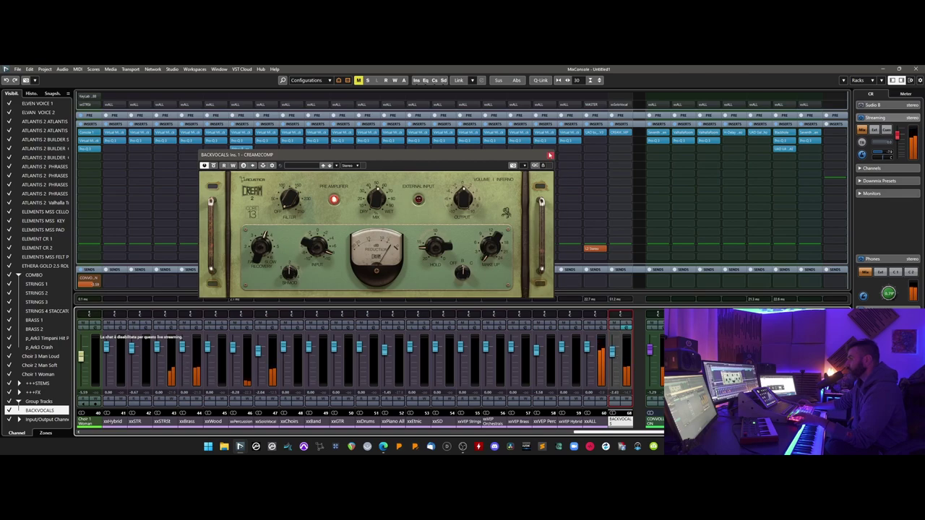
click(549, 154)
Unmute the ATLANTIS 2 ROMANTIC, ATLANTIS LEGATO and ELVEN lead tracks and play them together with the harmonies
key(F3)
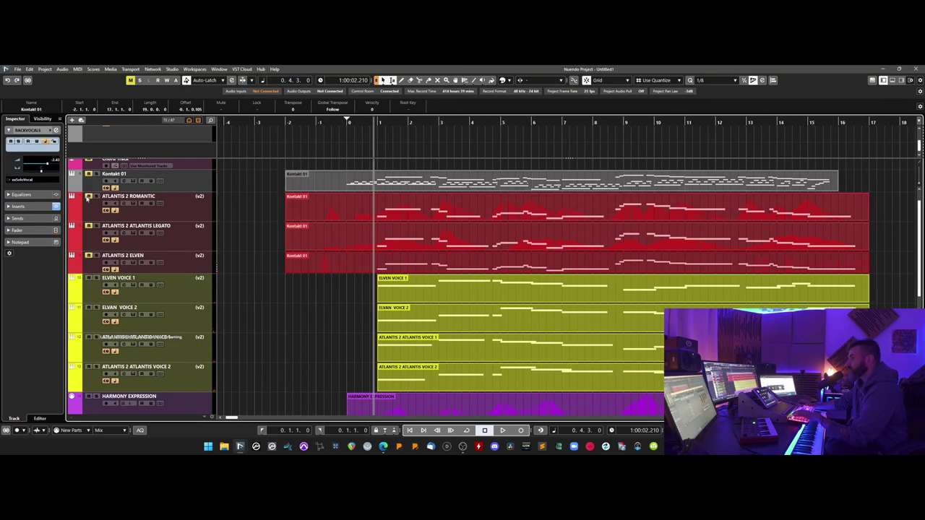
click(88, 257)
key(space)
Slightly lower the ATLANTIS 2 ROMANTIC volume automation from about bar 8.3, where the ATLANTIS LEGATO UH part starts
key(h)
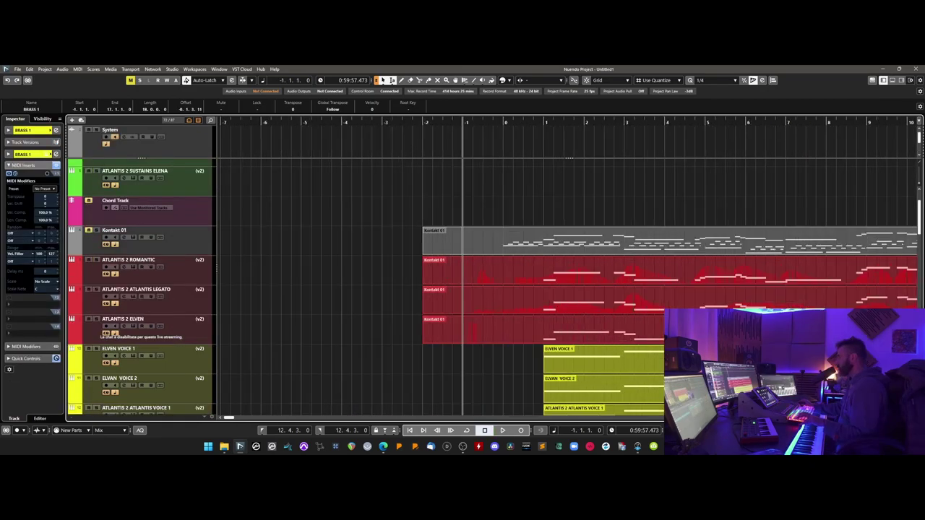
key(g)
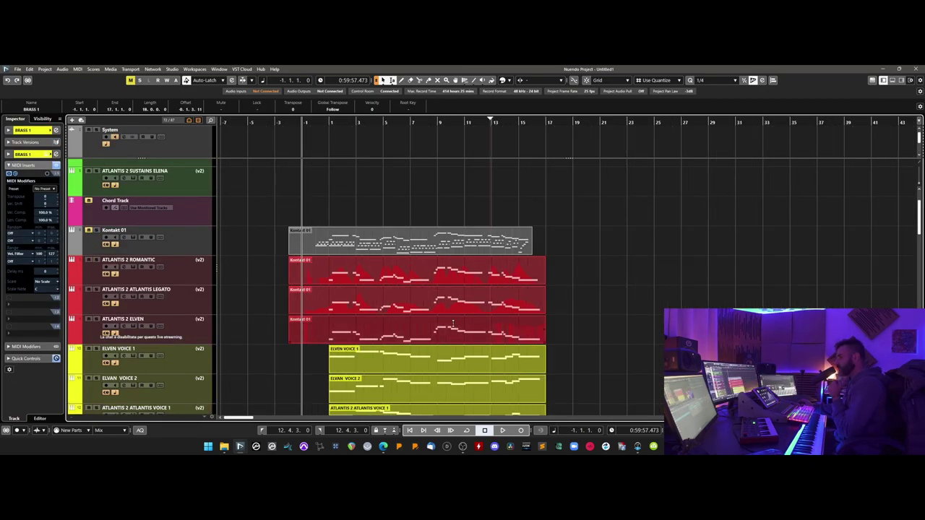
scroll(453, 323, down, 2)
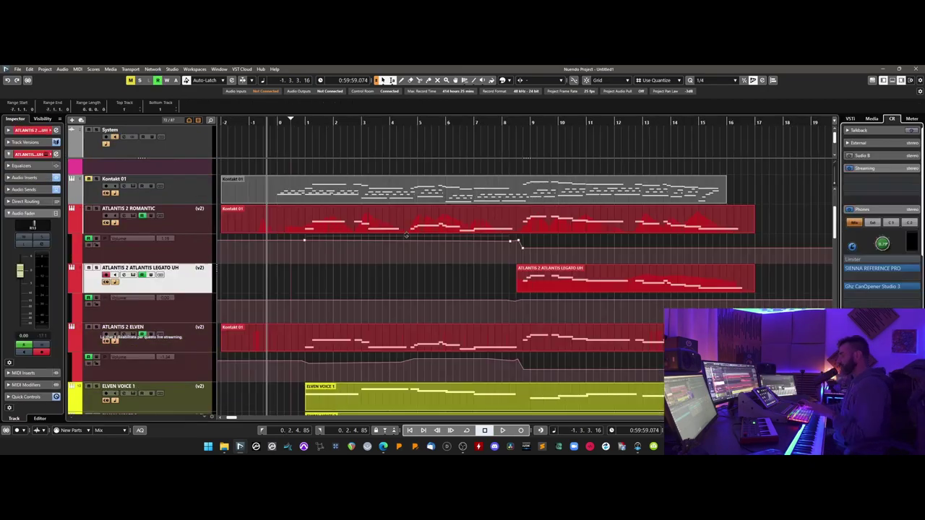
click(518, 245)
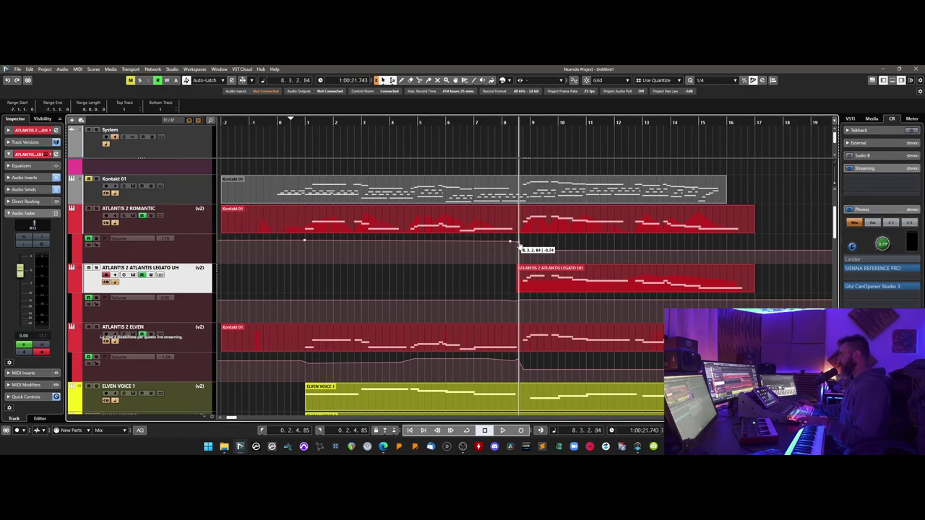
click(304, 239)
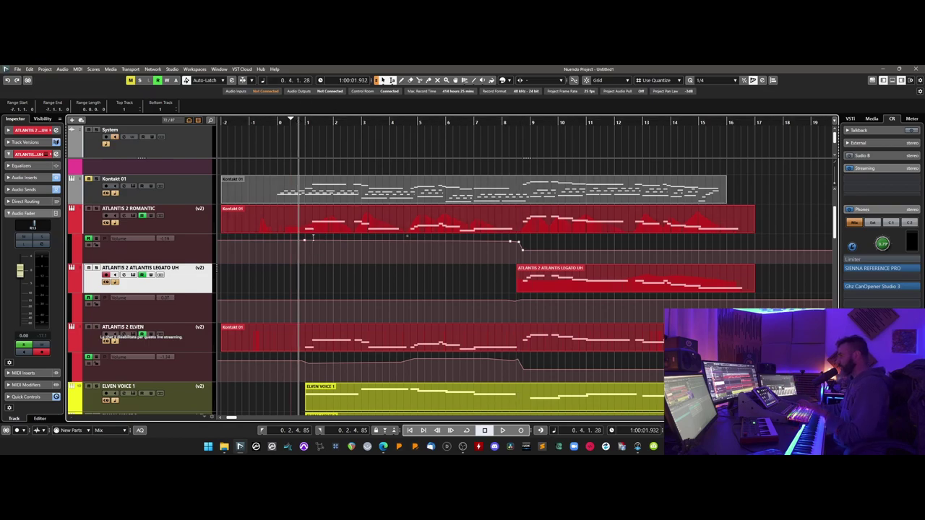
click(519, 123)
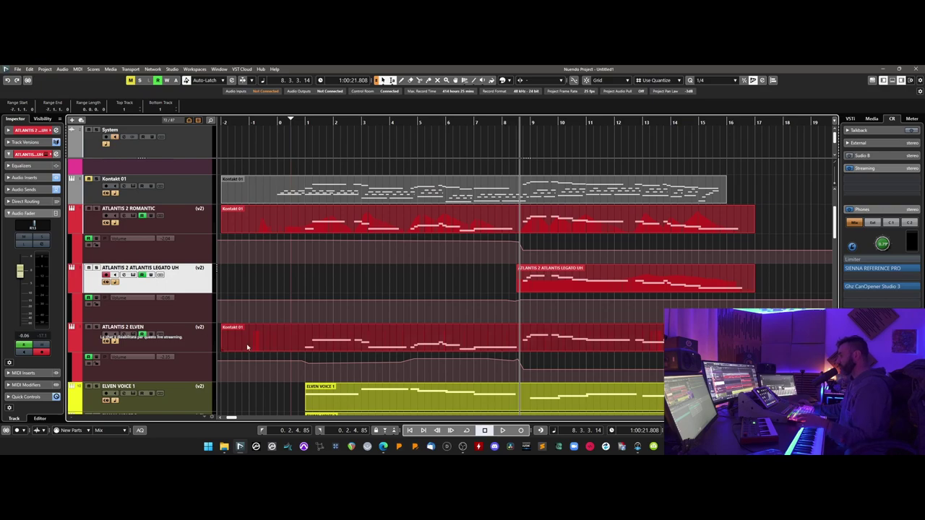
Inspect the ATLANTIS LEGATO UH track's Kontakt instrument and play the passage from about bar 8.2
click(290, 122)
click(513, 121)
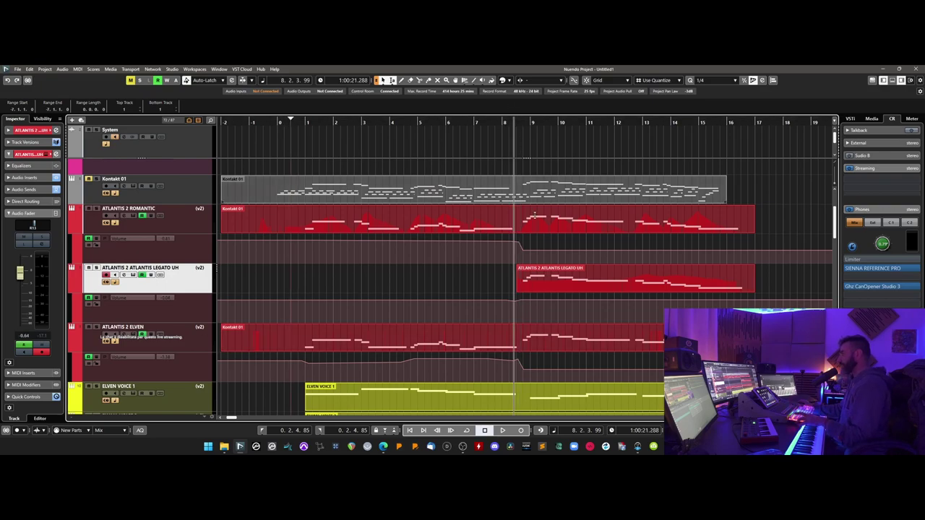
click(132, 275)
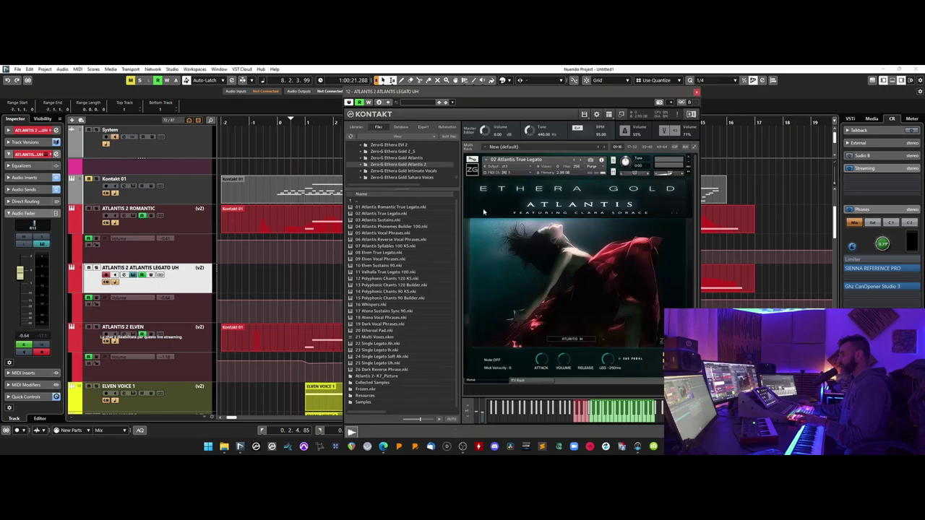
click(697, 93)
key(space)
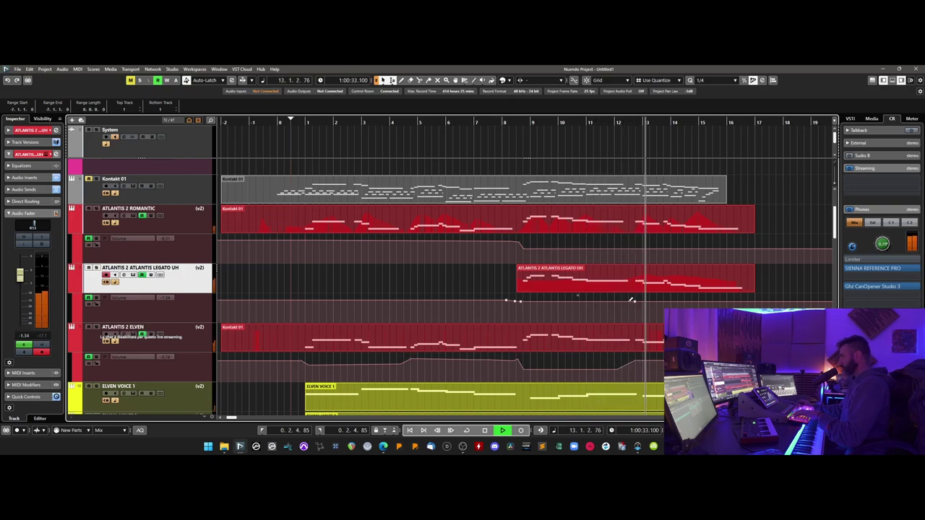
Raise the volume automation of the ATLANTIS 2 ROMANTIC and ELVEN tracks from about bar 12.5 during playback
click(628, 249)
drag(633, 248, 632, 245)
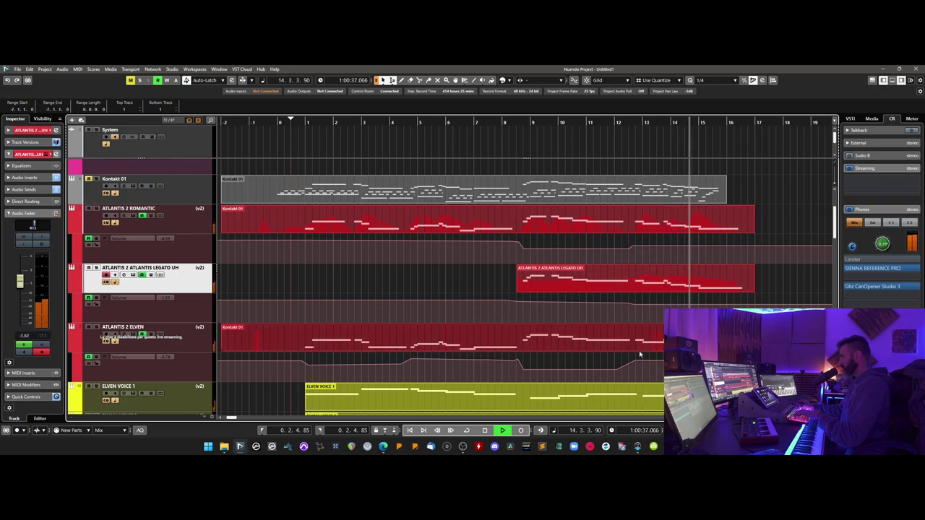
drag(636, 361, 636, 359)
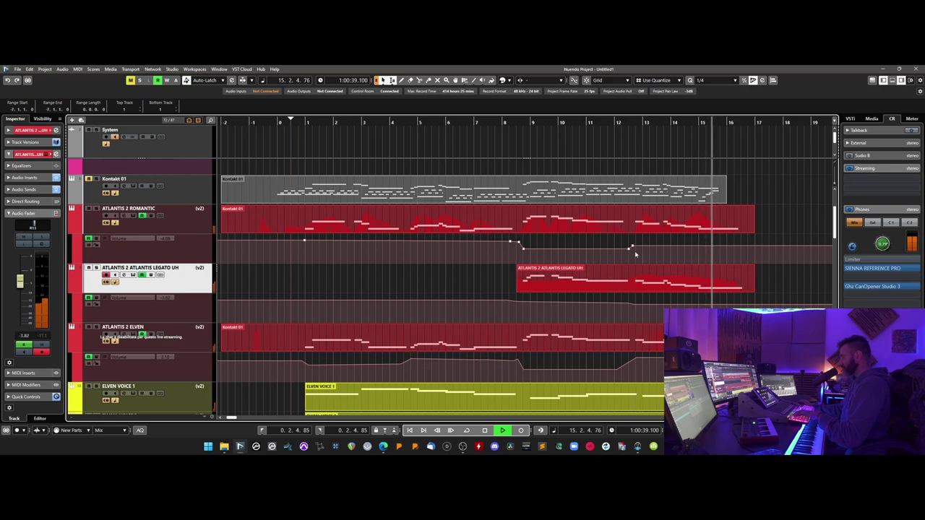
drag(634, 246, 634, 243)
key(space)
Split the ATLANTIS LEGATO UH part at about bar 12.3, between its two phrases
scroll(574, 288, right, 2)
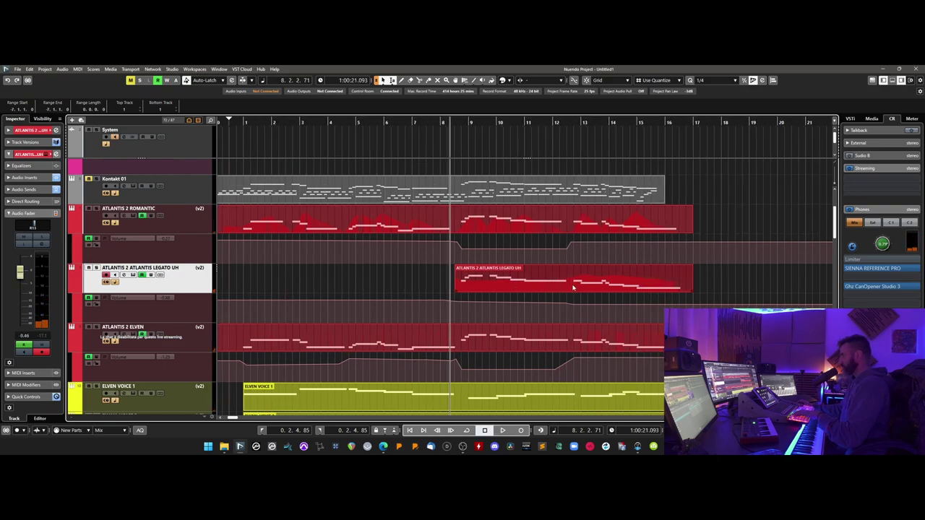
key(3)
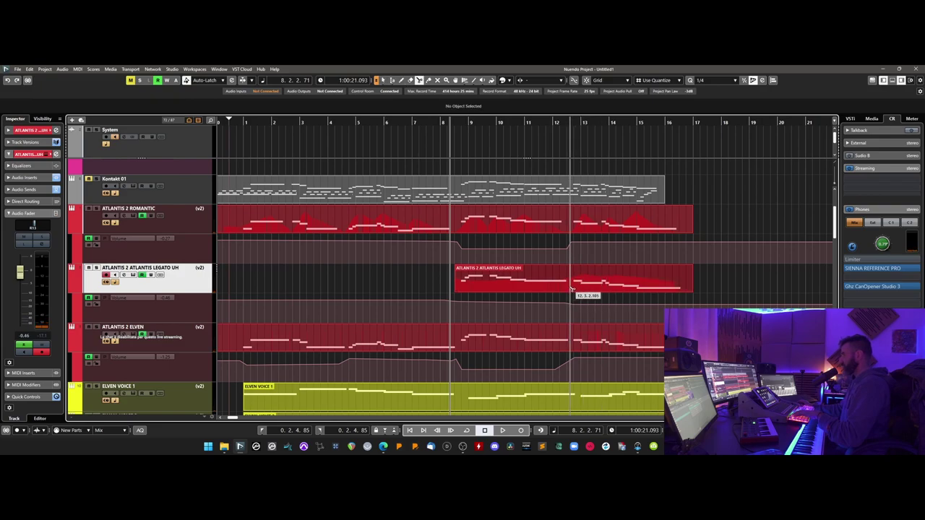
click(570, 289)
Duplicate the ATLANTIS LEGATO UH track, keeping only the first phrase on the original and only the second phrase on the copy
right_click(197, 283)
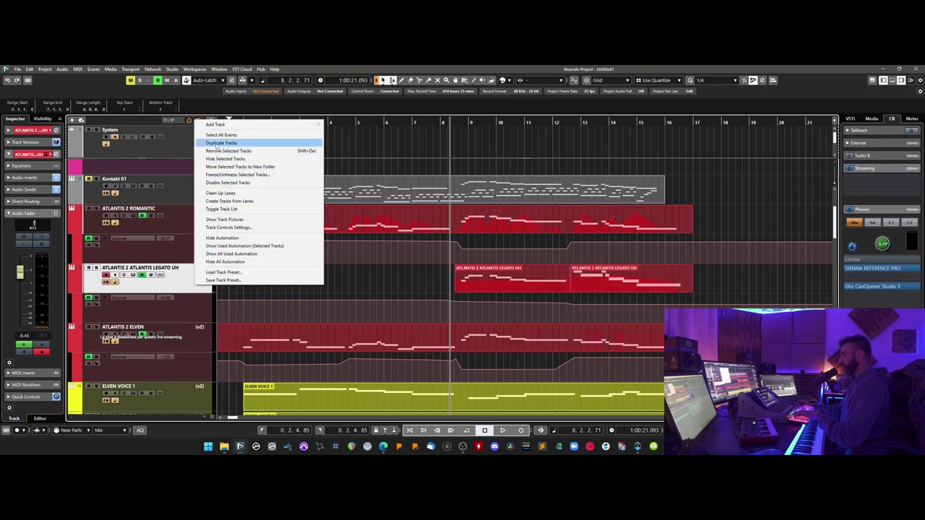
click(217, 144)
click(529, 344)
key(Delete)
click(581, 288)
key(Delete)
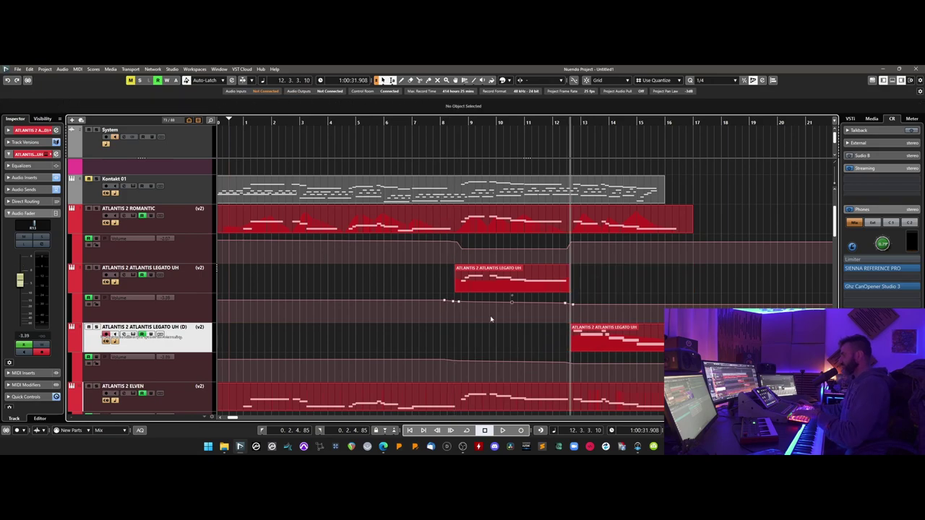
Switch the vowel articulation of the Atlantis True Legato instrument on the duplicated ATLANTIS LEGATO UH track
key(F11)
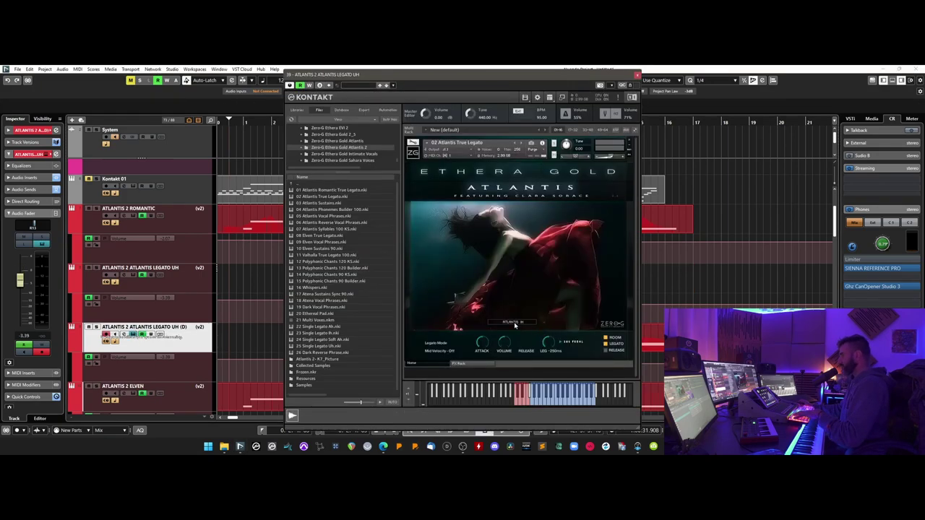
click(511, 322)
click(515, 328)
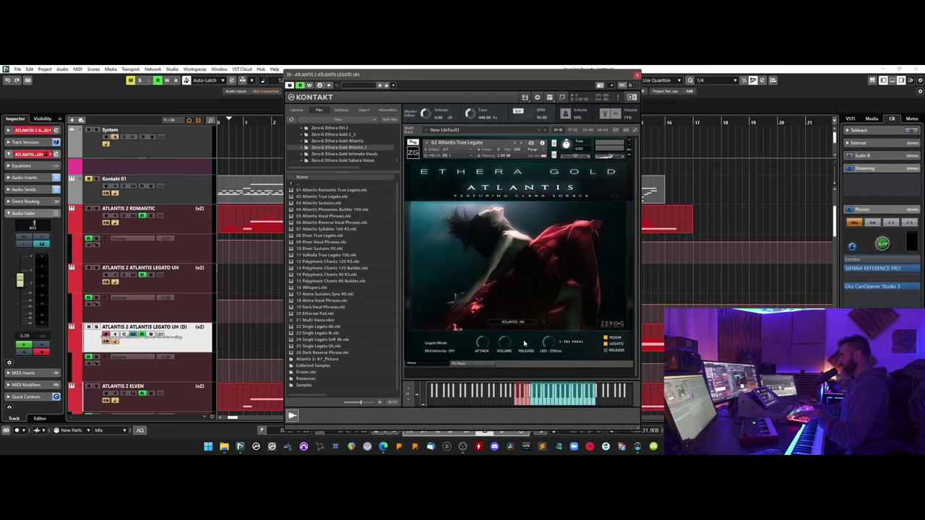
click(636, 75)
Even out the velocities of all notes in the duplicated ATLANTIS LEGATO UH part at about 45
key(g)
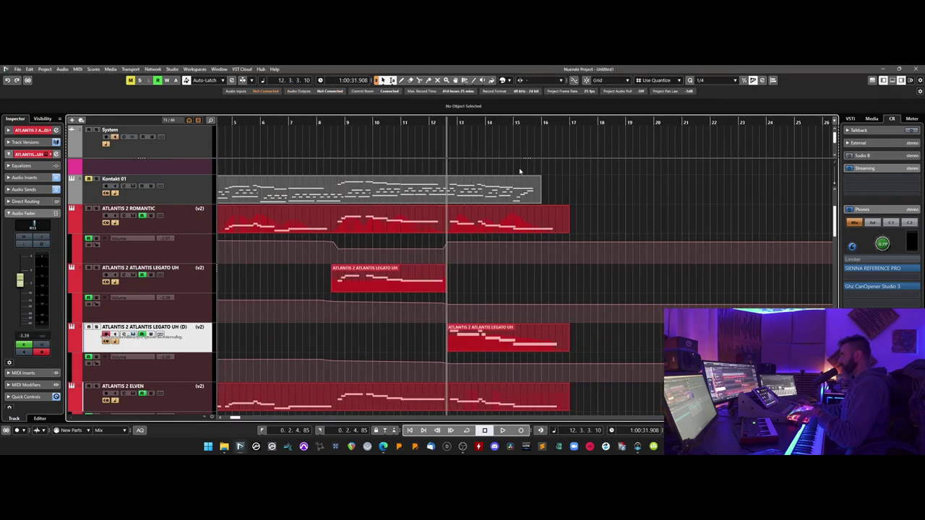
scroll(430, 229, down, 3)
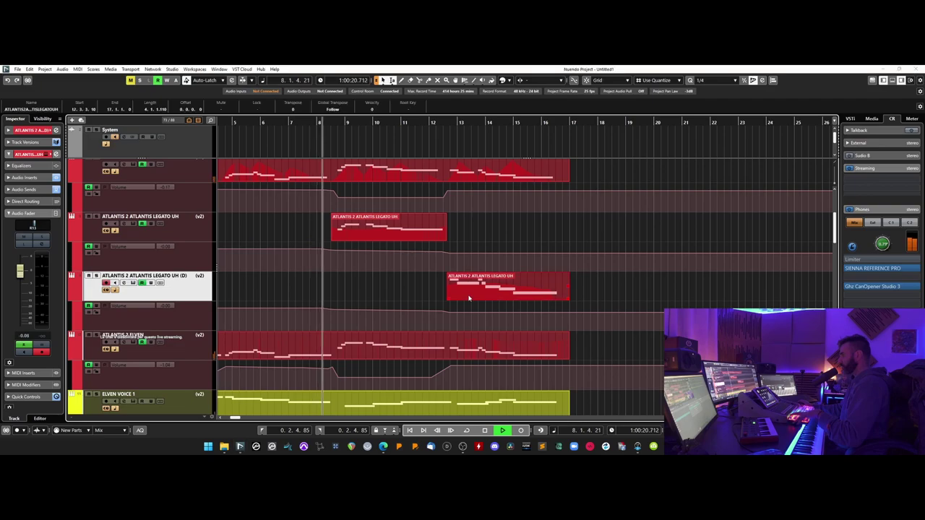
double_click(469, 293)
click(11, 433)
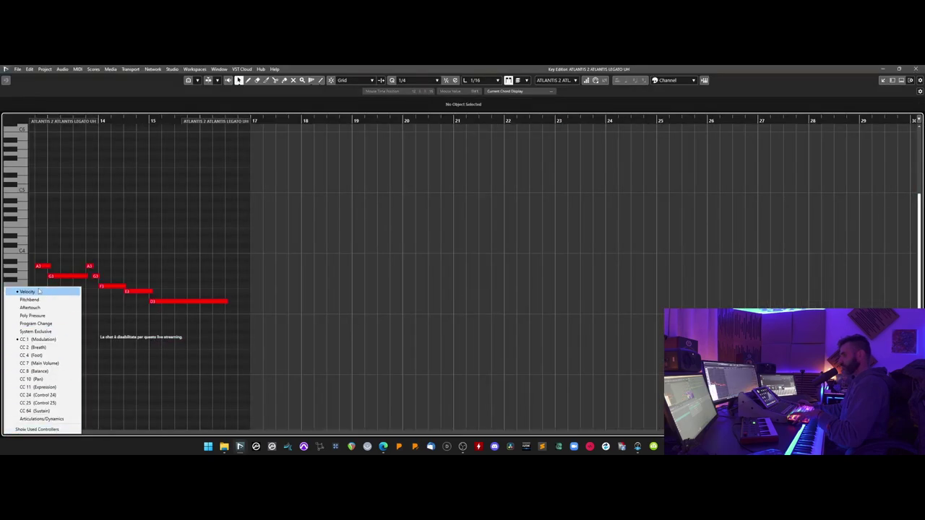
click(26, 292)
drag(38, 406, 313, 403)
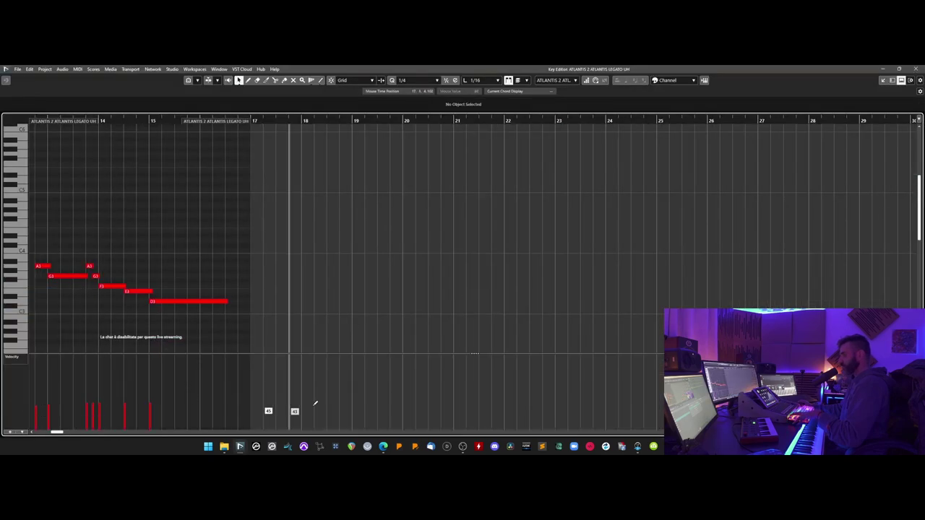
click(901, 82)
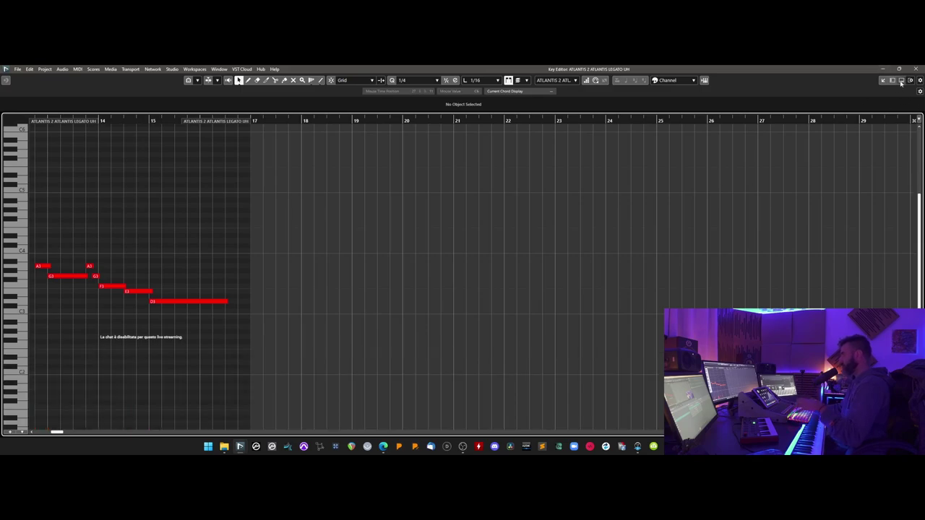
click(882, 81)
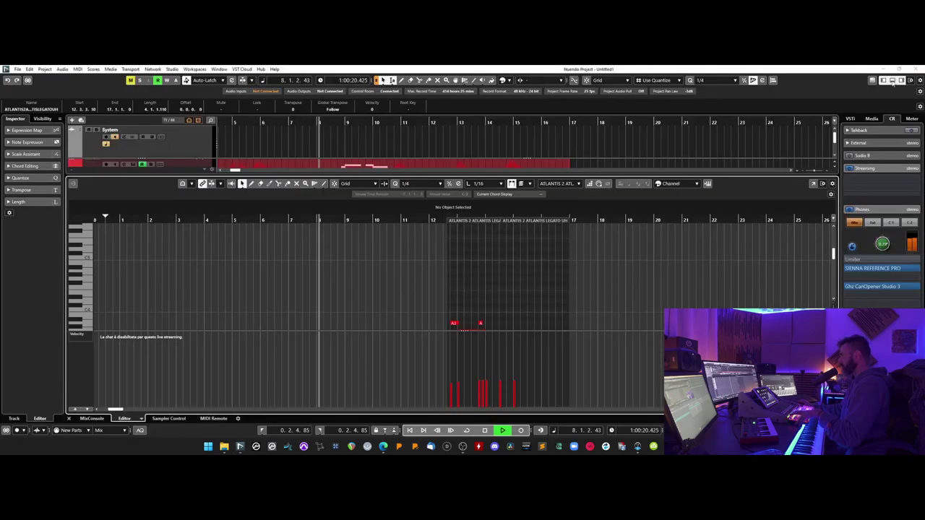
click(893, 82)
Rebalance the volume automation around bar 12.4, raising the duplicated LEGATO UH track, lowering ROMANTIC and dipping the original LEGATO UH
drag(450, 314, 452, 311)
drag(446, 192, 446, 196)
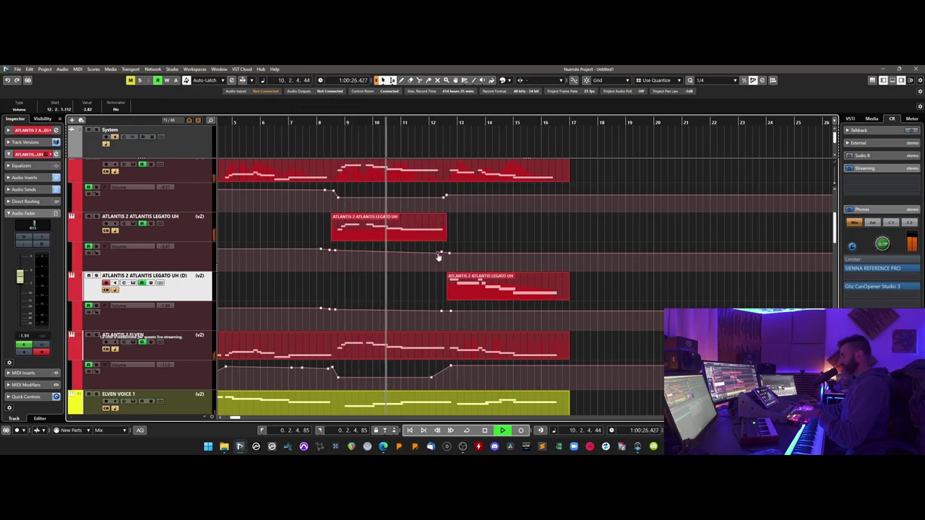
key(h)
key(h)
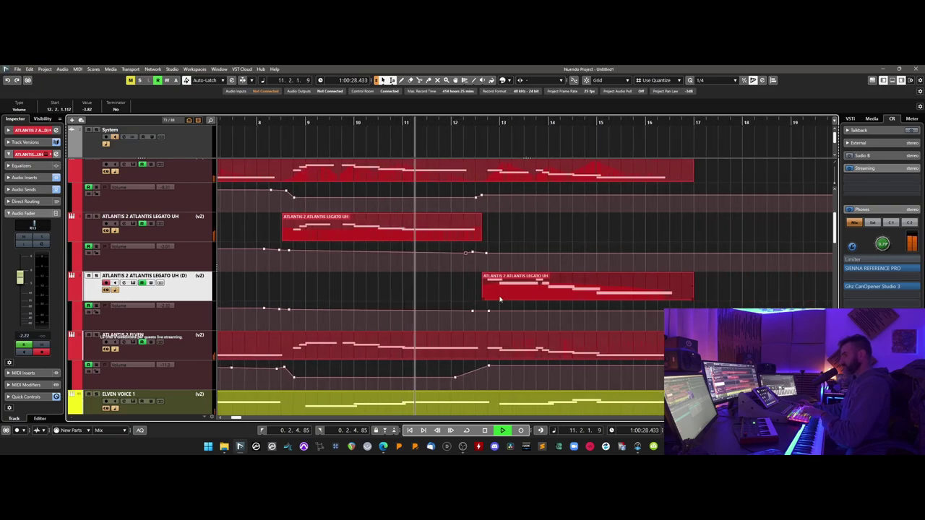
drag(489, 313, 487, 312)
drag(473, 254, 475, 259)
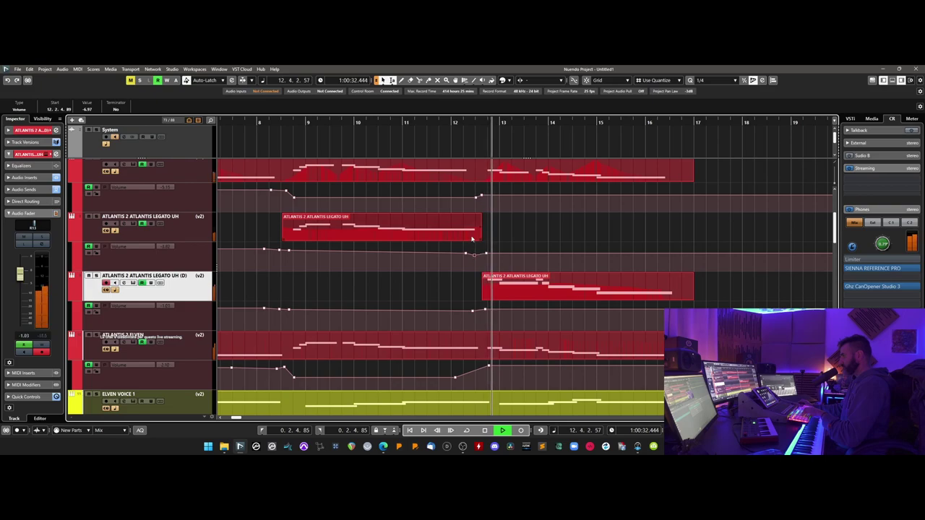
Shorten the final A3 note of the original ATLANTIS LEGATO UH part to end at about bar 12
double_click(491, 284)
drag(230, 300, 206, 297)
click(881, 81)
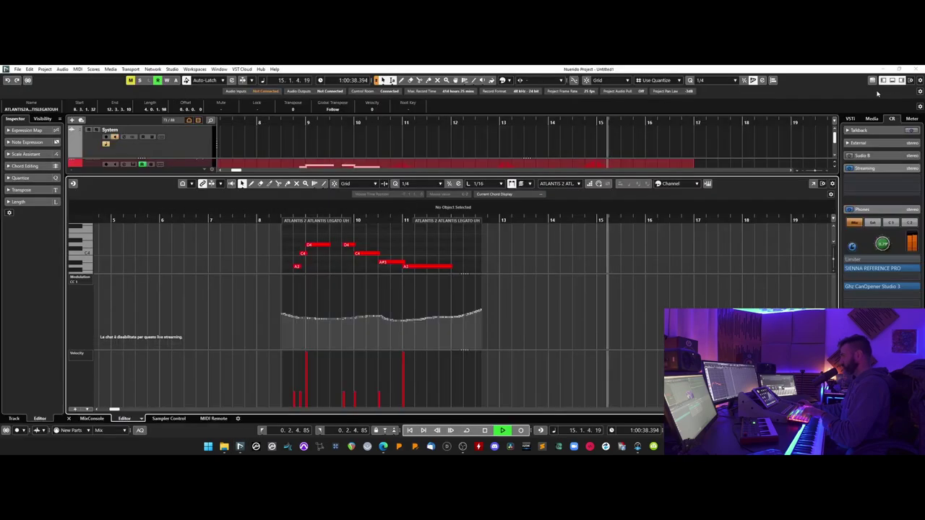
click(892, 81)
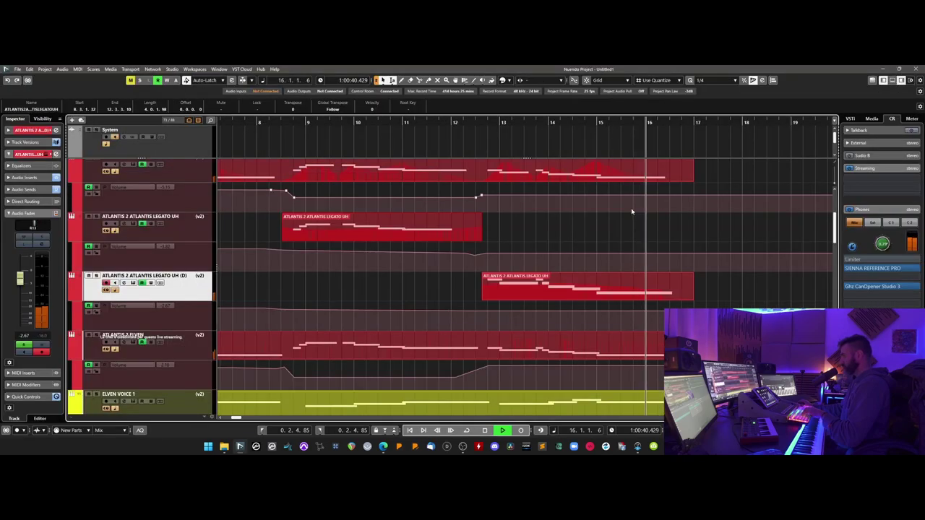
Shorten the final D3 note of the duplicated LEGATO UH part to about bar 16.2 and replay the passage
double_click(665, 297)
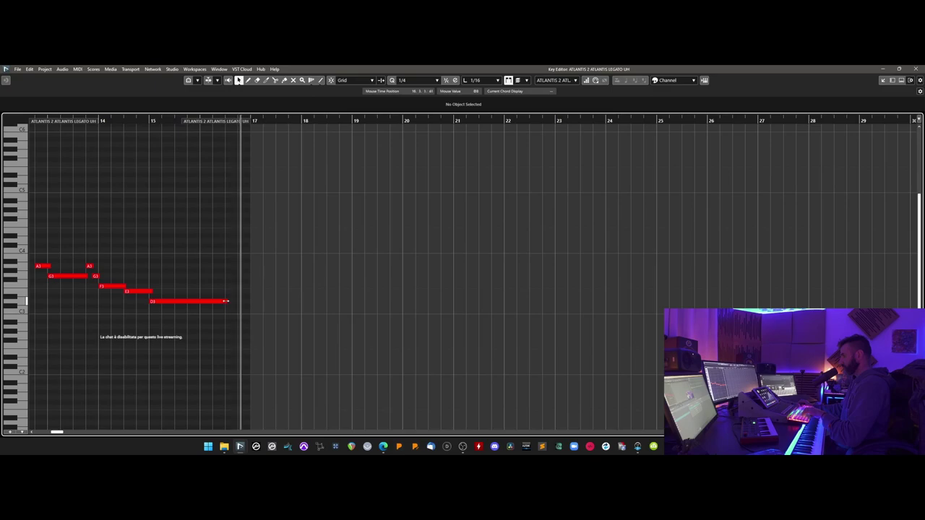
click(883, 81)
click(892, 81)
key(space)
click(223, 121)
key(space)
Redraw the original LEGATO UH part's CC 1 modulation from about bar 10, swelling slightly before fading down towards the part's end
double_click(397, 239)
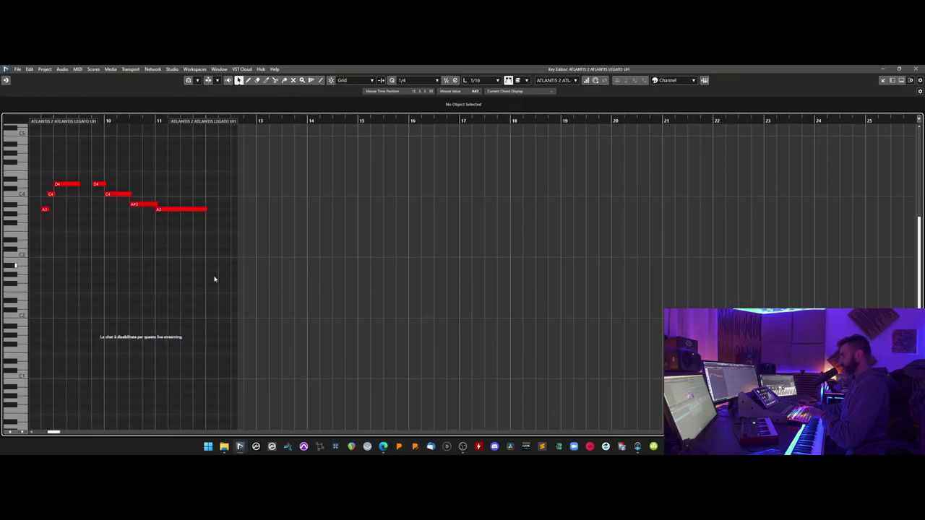
click(18, 433)
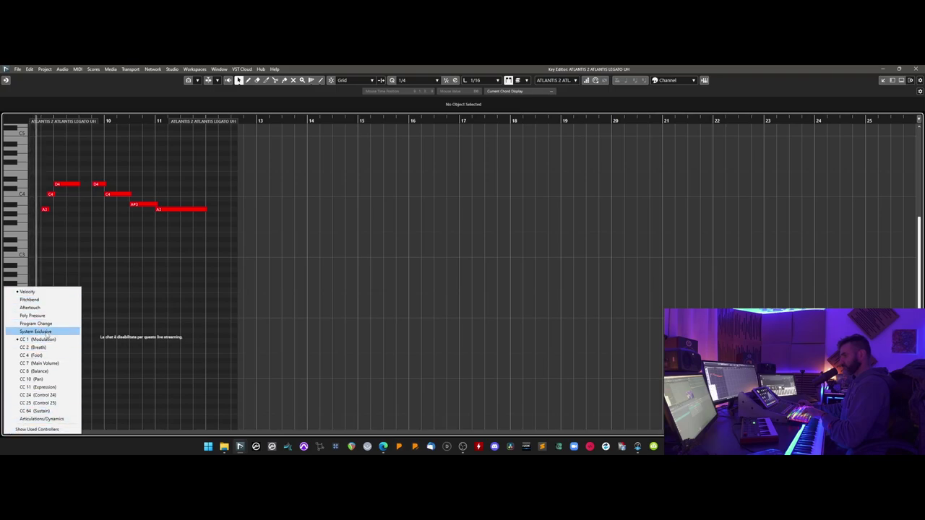
click(39, 340)
right_click(148, 284)
click(162, 281)
mouse_move(106, 390)
mouse_down()
mouse_move(83, 399)
mouse_move(160, 393)
mouse_move(267, 424)
mouse_move(273, 391)
mouse_move(181, 387)
mouse_move(175, 394)
mouse_move(190, 412)
mouse_move(239, 421)
mouse_move(327, 412)
mouse_up()
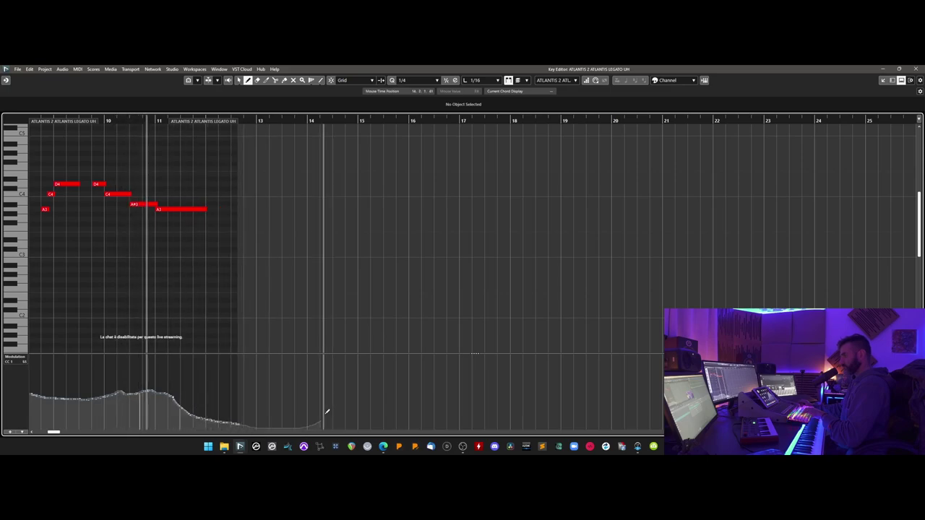
right_click(323, 261)
click(323, 261)
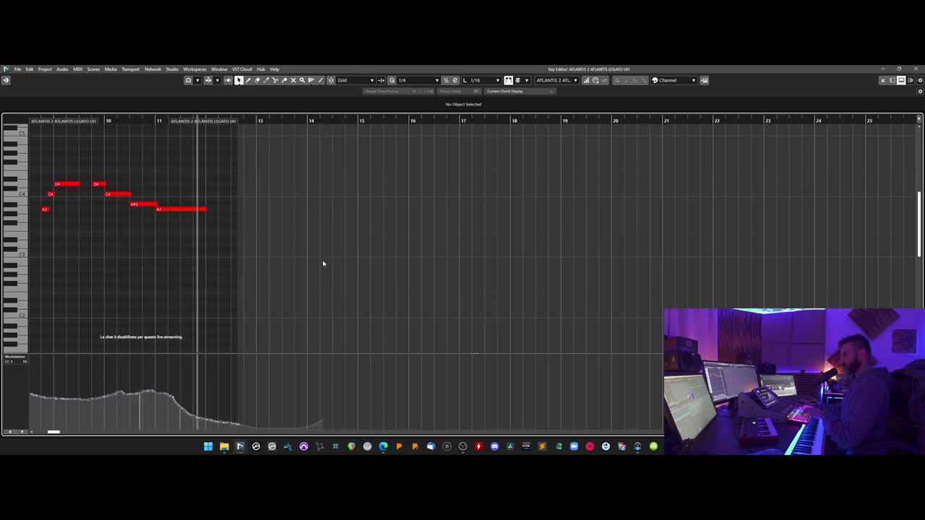
click(881, 80)
click(882, 81)
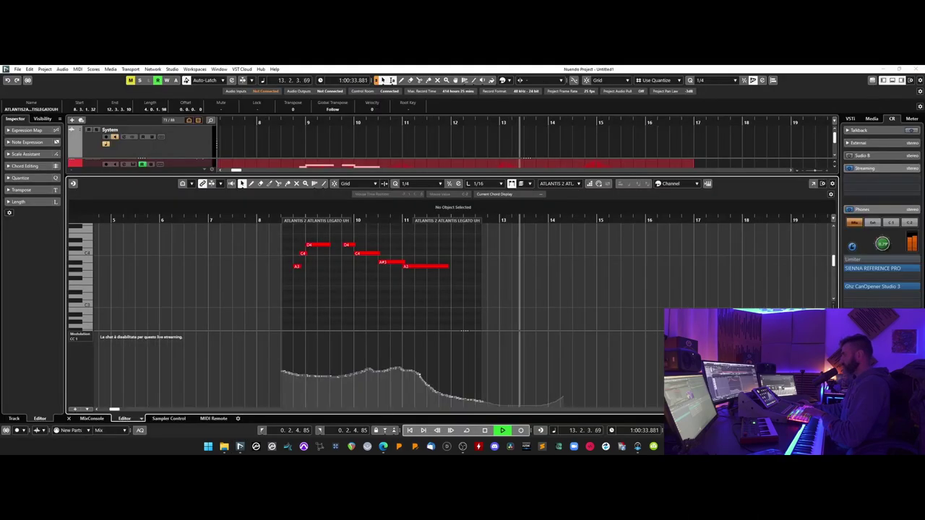
click(900, 81)
Stop playback and examine the notes and CC 1 modulation curve of the ATLANTIS 2 ROMANTIC part
key(space)
double_click(438, 177)
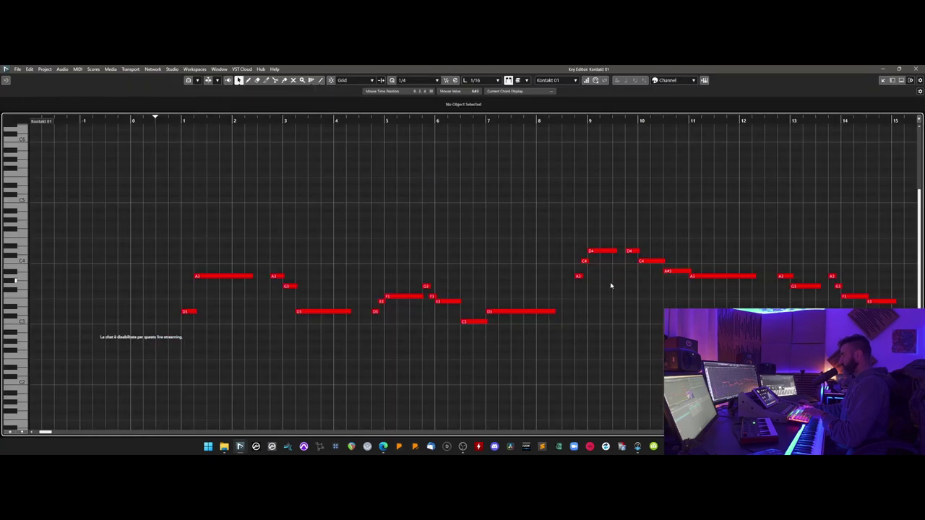
scroll(610, 285, right, 2)
scroll(409, 320, left, 1)
click(901, 80)
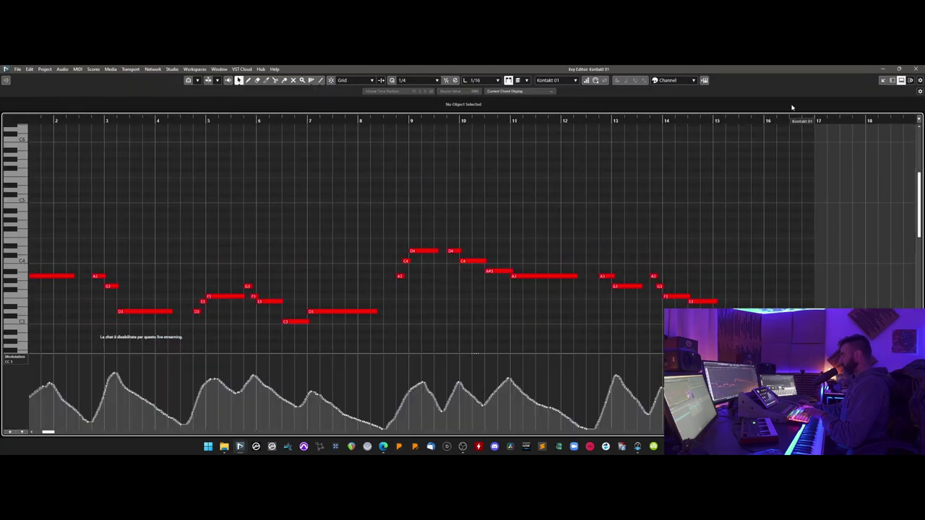
click(884, 81)
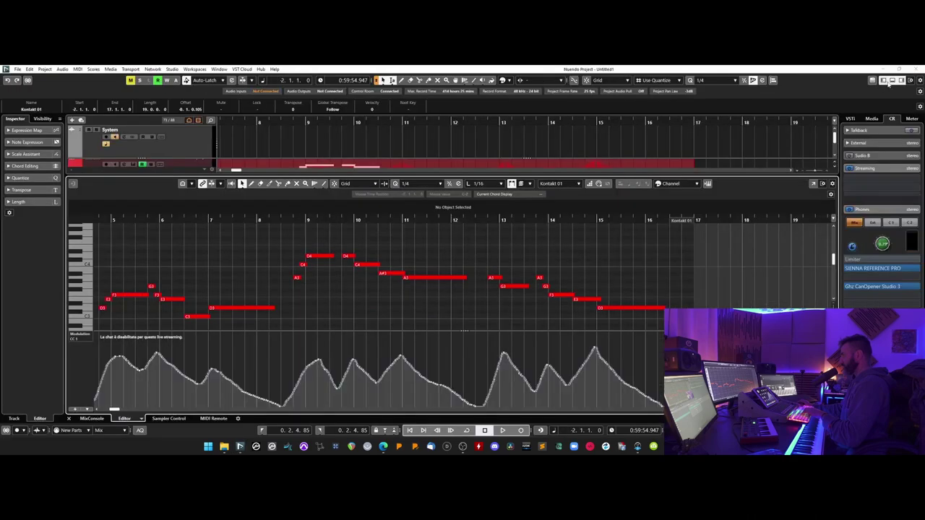
click(901, 81)
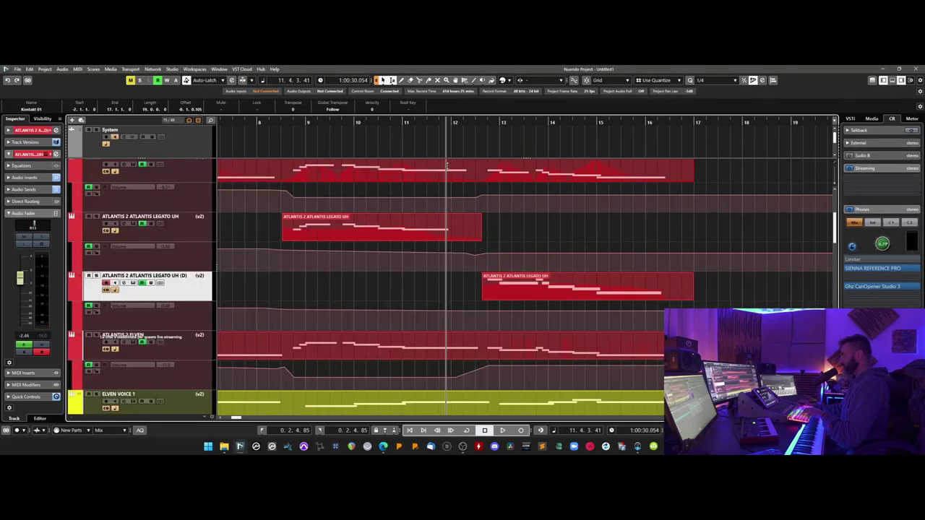
Shorten the ROMANTIC part's long A3 note from bar 11 to end at about bar 12, and replay from about bar 8.7
double_click(449, 179)
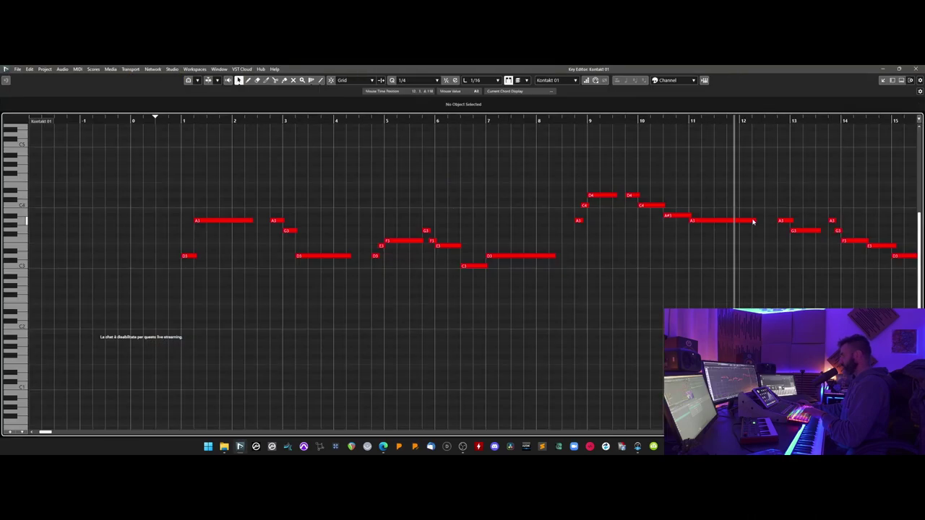
drag(752, 222, 737, 221)
click(580, 120)
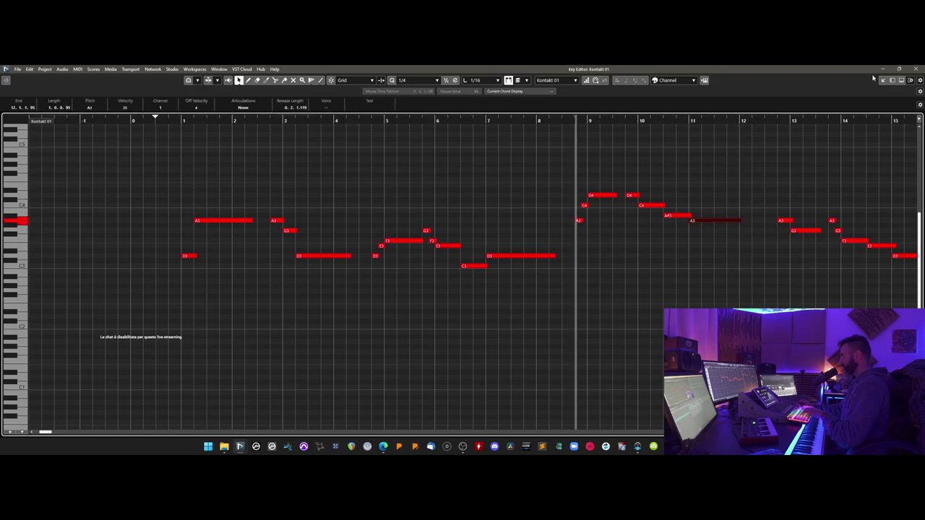
click(901, 81)
click(883, 80)
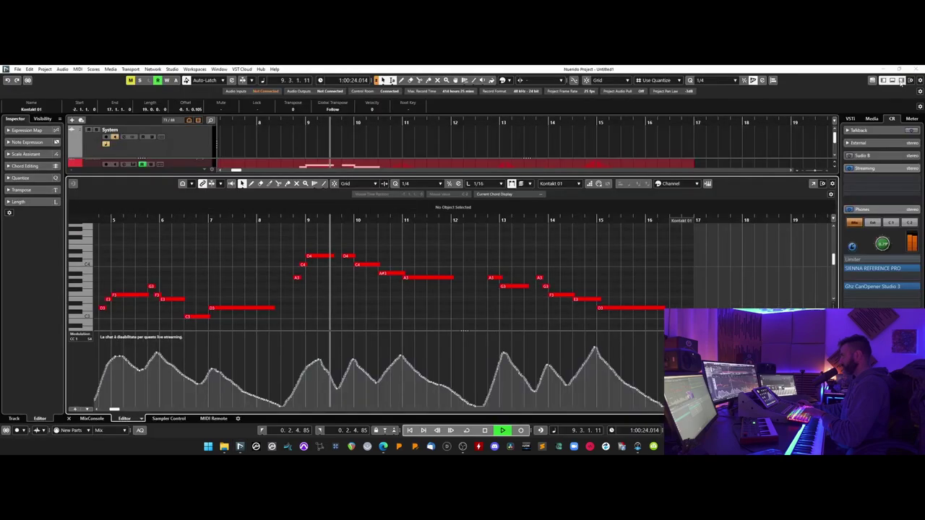
Shorten the long A3 note starting at bar 11 in the ATLANTIS 2 ELVEN part to end at about bar 12
click(891, 80)
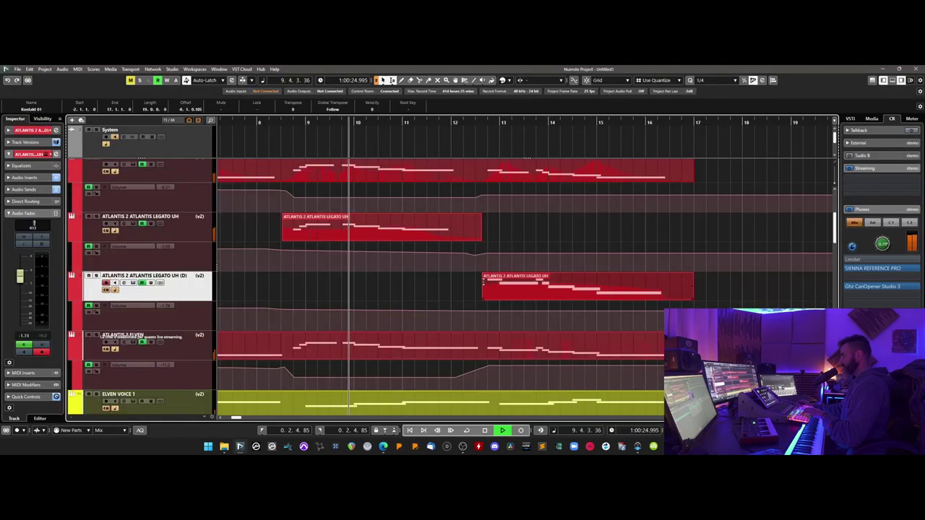
double_click(459, 354)
drag(766, 213, 743, 213)
click(900, 81)
click(883, 80)
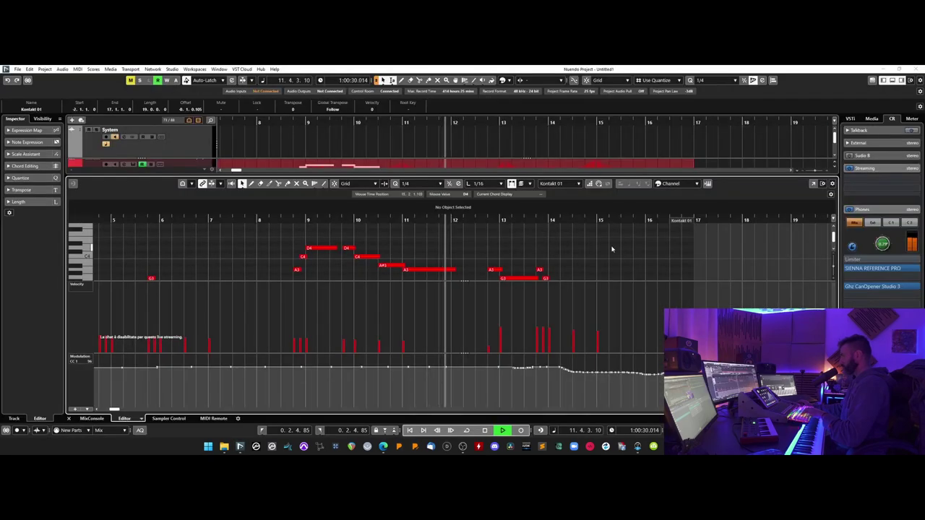
Stop playback and open the four yellow harmony parts, ELVEN VOICE 1 through ATLANTIS 2 ATLANTIS VOICE 2, together for note editing
click(882, 81)
scroll(544, 221, down, 3)
key(space)
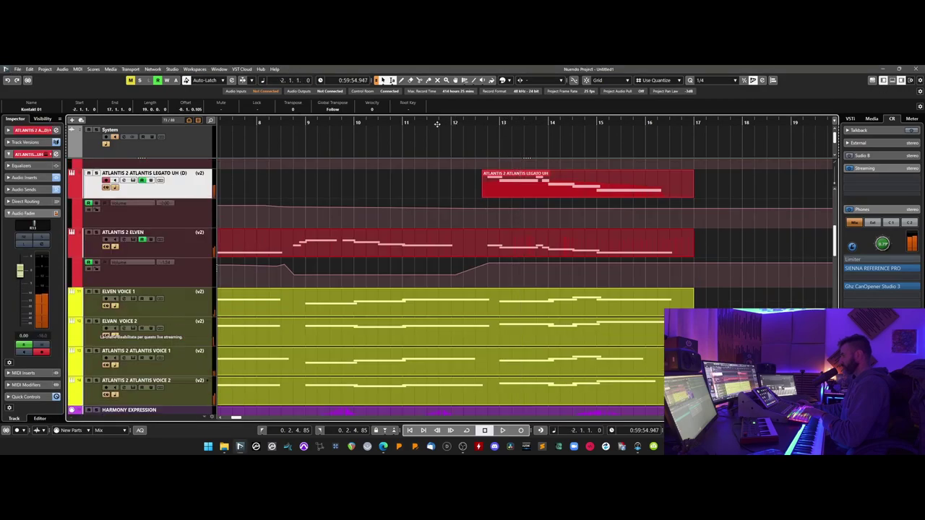
scroll(473, 303, down, 2)
drag(396, 353, 396, 354)
double_click(560, 251)
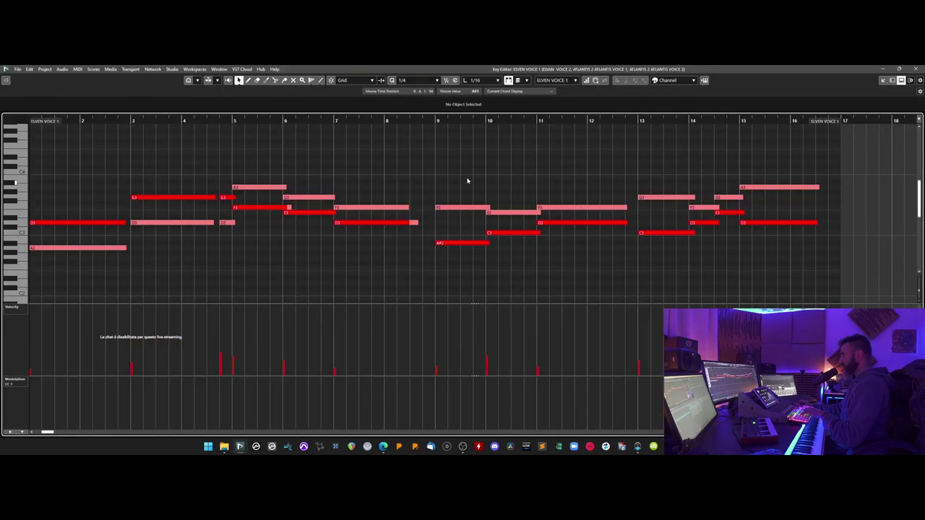
Shorten the harmony parts' F3 and D3 notes starting at bar 11 to end at about bar 12, then return to the arrangement
drag(607, 144, 617, 242)
drag(626, 173, 602, 222)
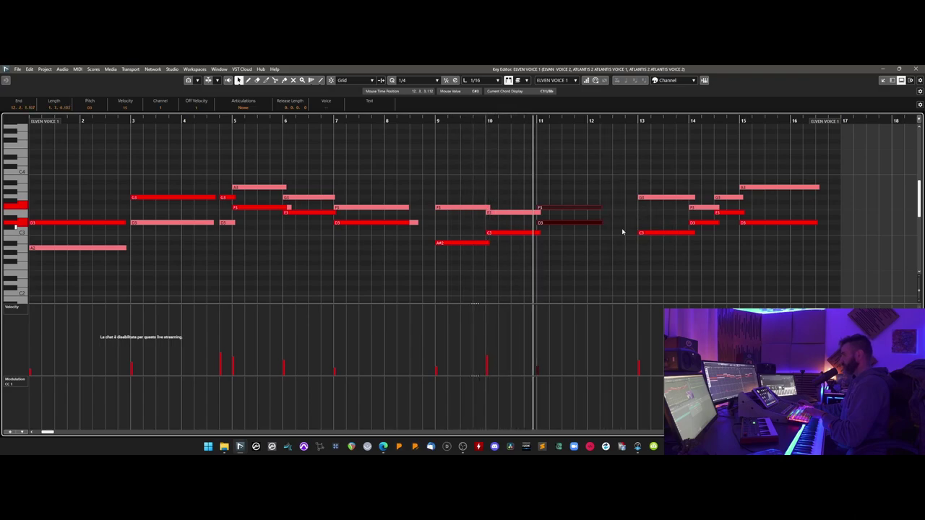
drag(599, 222, 593, 222)
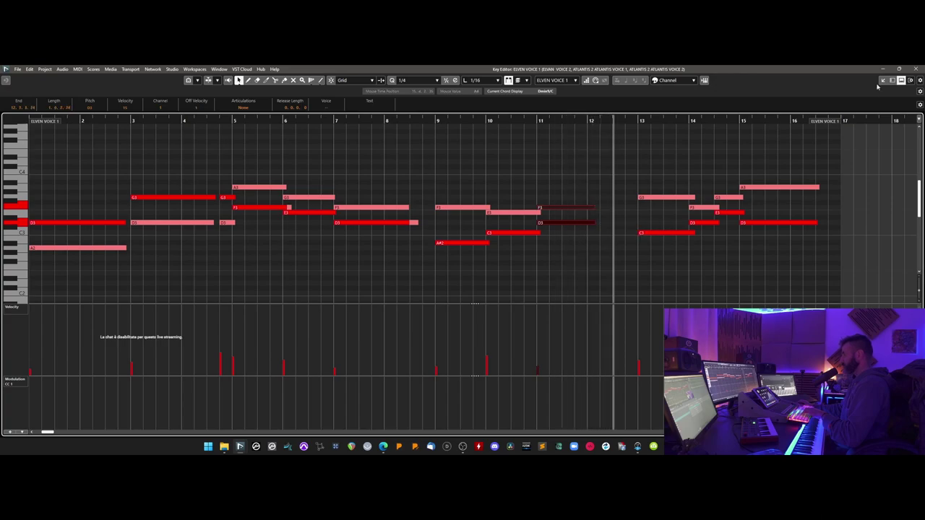
click(901, 80)
click(788, 145)
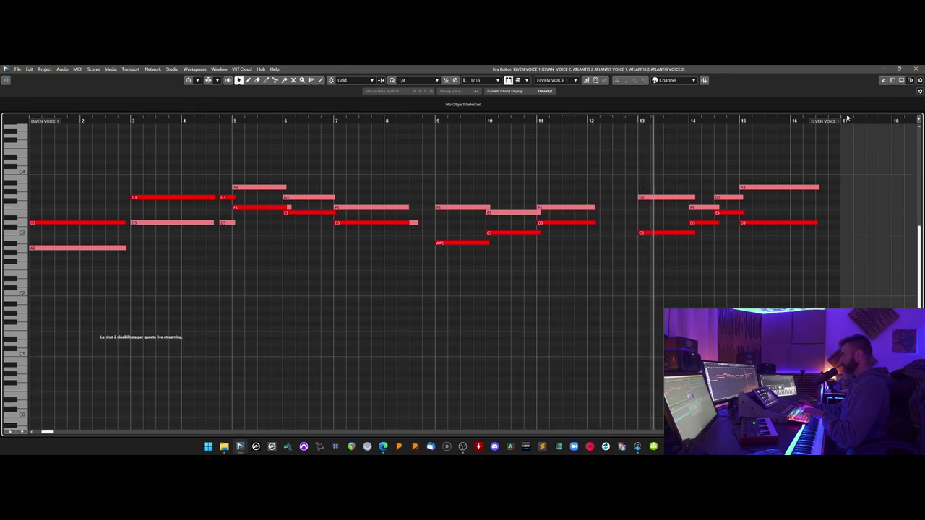
click(901, 80)
click(883, 81)
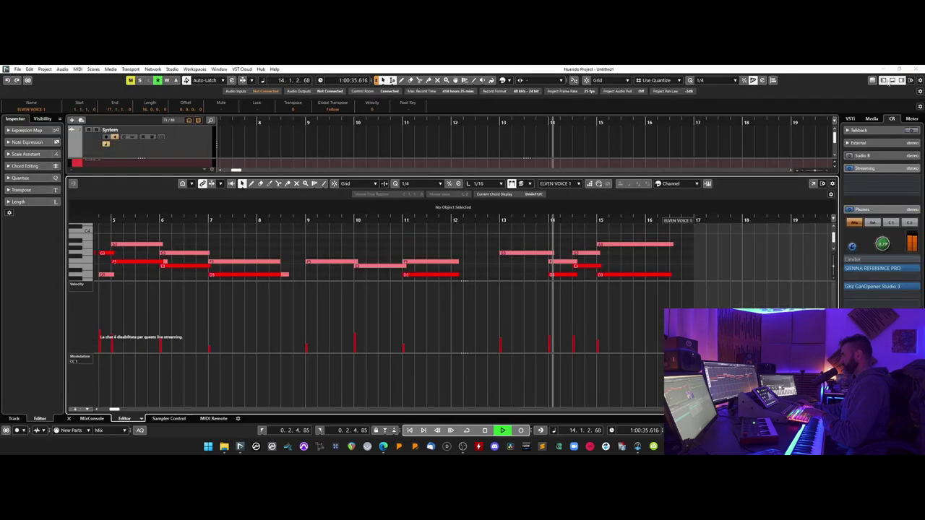
click(892, 80)
Redraw BRASS 1's CC 1 modulation as a gradual rise from before bar 1 to bar 5, and smooth its curve between bars 14 and 16
scroll(549, 260, up, 2)
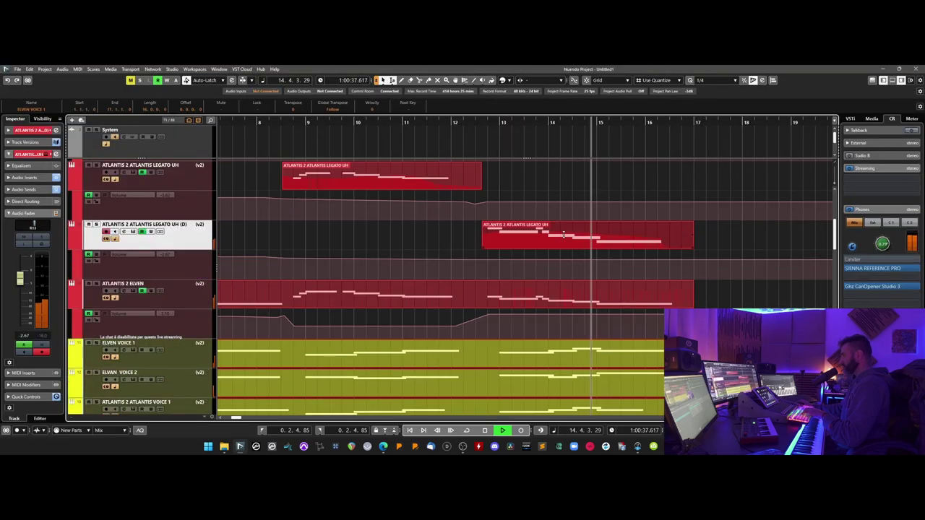
drag(489, 316, 489, 318)
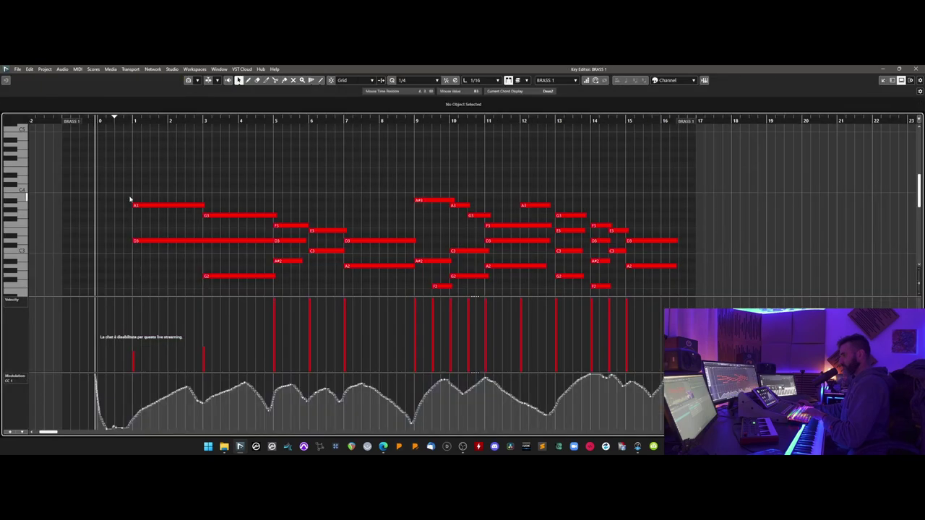
right_click(130, 199)
click(138, 206)
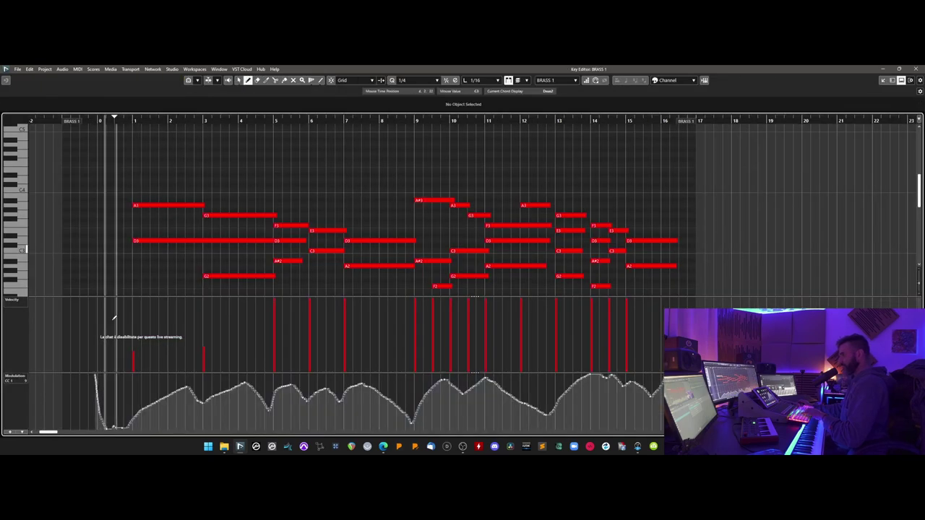
mouse_move(98, 422)
mouse_down()
mouse_move(180, 402)
mouse_move(190, 390)
mouse_move(196, 397)
mouse_move(93, 406)
mouse_move(233, 386)
mouse_move(263, 395)
mouse_move(82, 418)
mouse_move(285, 388)
mouse_up()
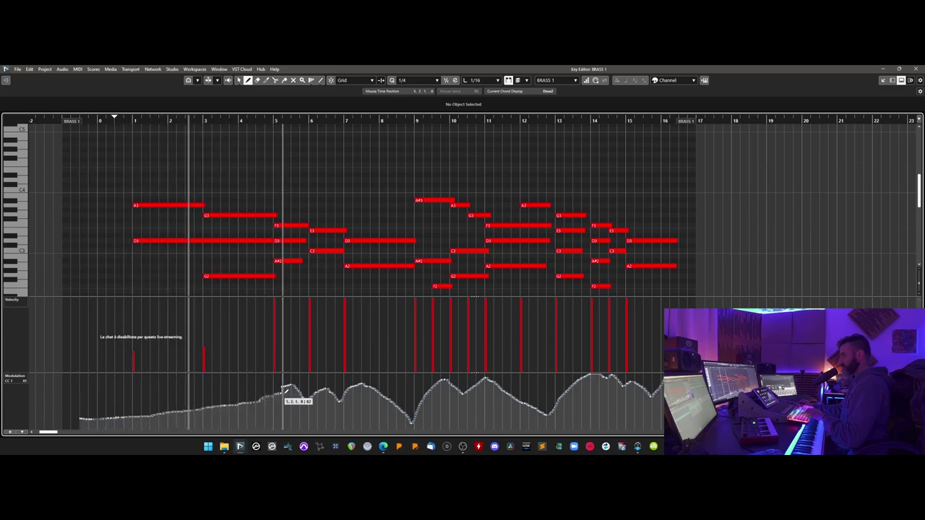
drag(589, 377, 662, 391)
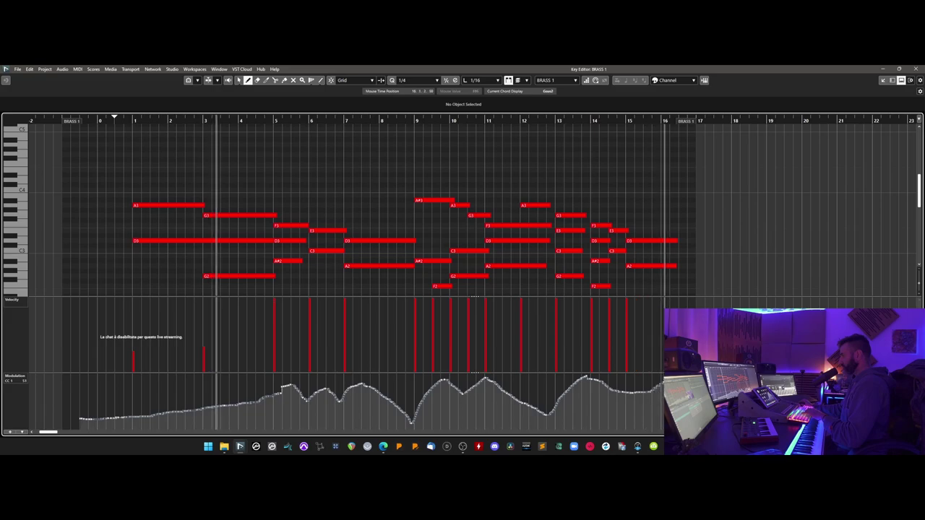
Reshape BRASS 1's CC 1 with a high plateau over bars 5 to 7, a dip before bar 9 and a gentler swell into bars 11 and 13
mouse_move(298, 385)
mouse_down()
mouse_move(250, 402)
mouse_move(257, 388)
mouse_move(365, 384)
mouse_up()
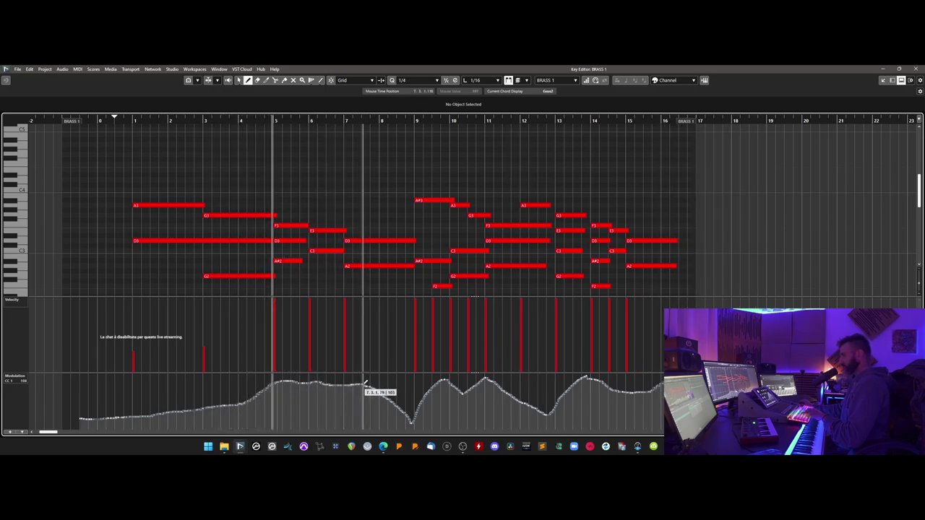
drag(280, 381, 338, 376)
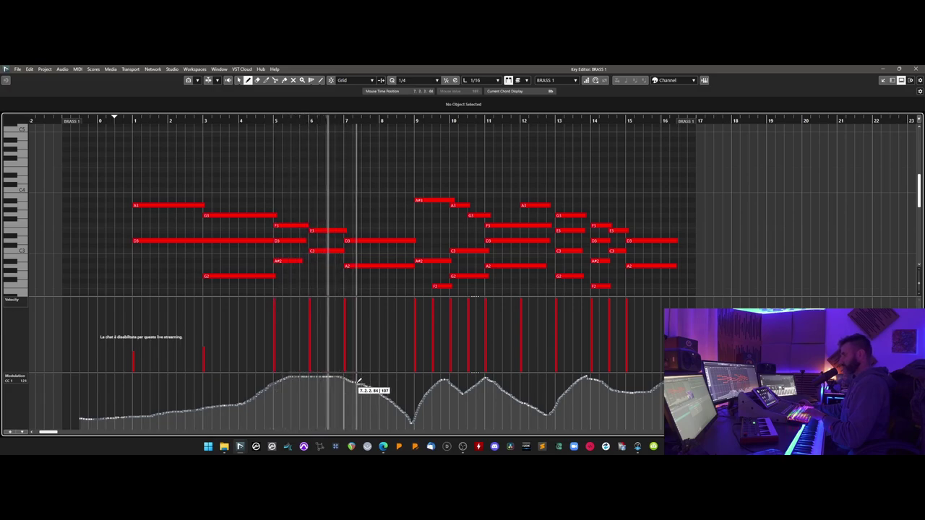
mouse_move(352, 379)
mouse_down()
mouse_move(416, 426)
mouse_move(491, 385)
mouse_move(482, 386)
mouse_up()
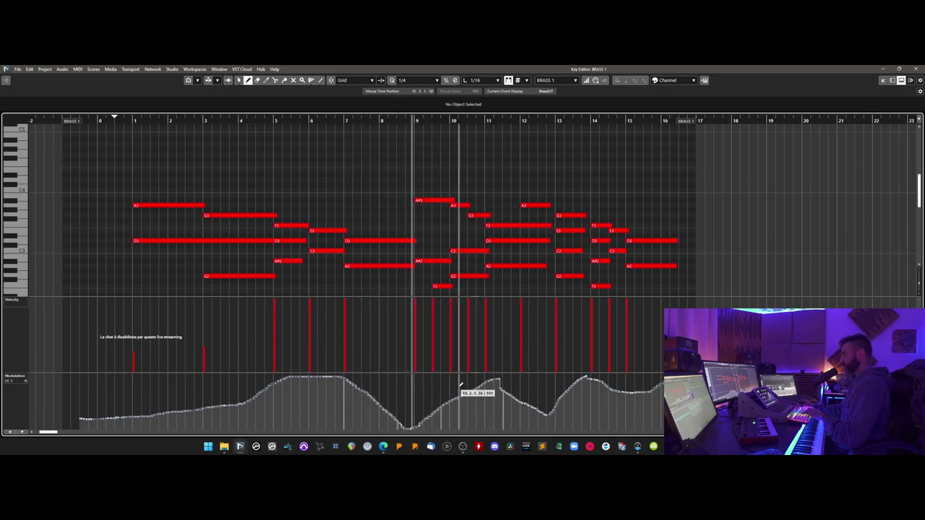
drag(410, 428, 497, 390)
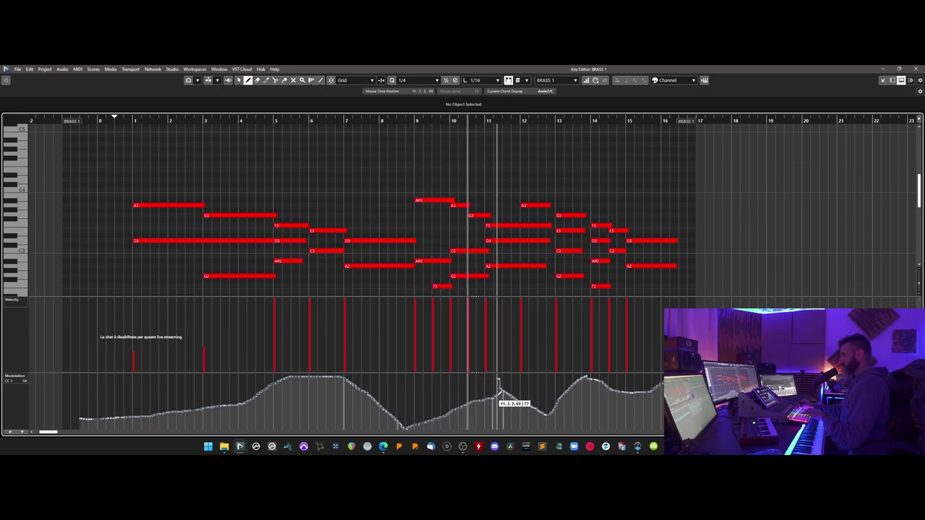
mouse_move(477, 401)
mouse_down()
mouse_move(513, 393)
mouse_move(535, 412)
mouse_move(573, 372)
mouse_move(599, 372)
mouse_move(585, 375)
mouse_up()
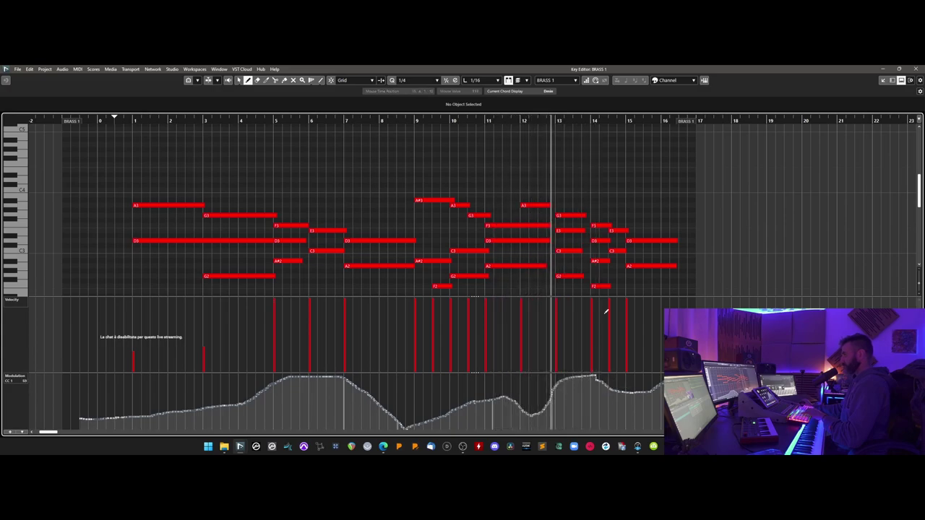
Shorten BRASS 1's A3, F3 and D3 notes before bar 13 to about bar 12.3, and keep CC 1 high from bar 14 onward
key(1)
mouse_move(548, 180)
mouse_down()
mouse_move(554, 244)
mouse_move(544, 242)
mouse_up()
right_click(581, 249)
click(589, 249)
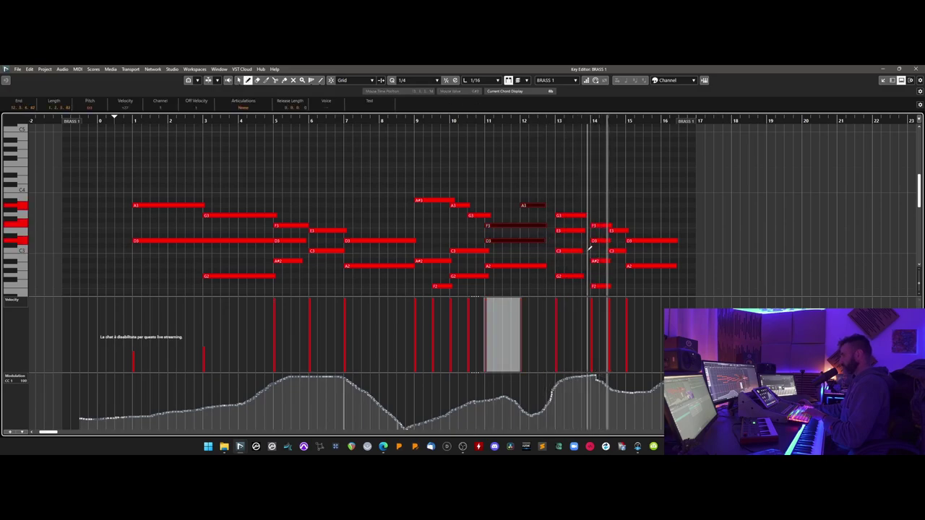
drag(596, 375, 701, 376)
Adjust the ends of BRASS 1's final D3 and A2 notes to about bar 16.2
key(1)
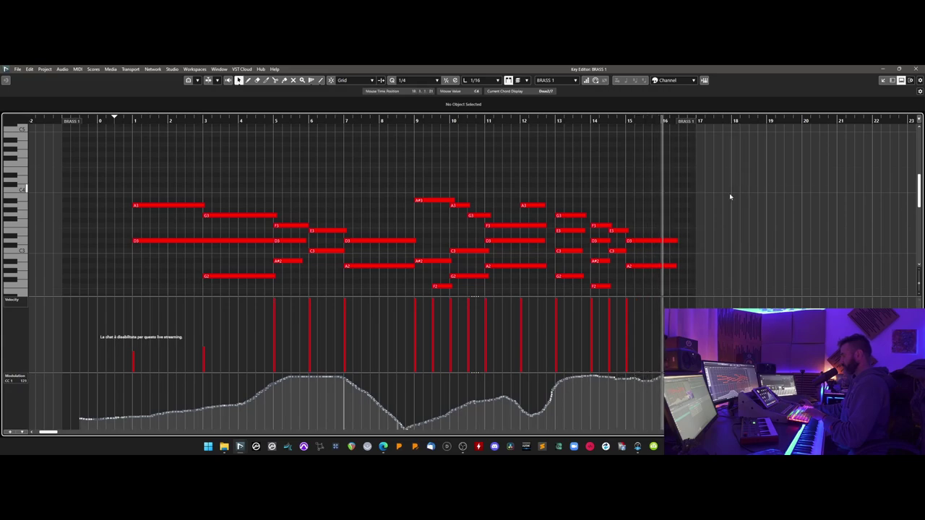
drag(677, 272, 676, 269)
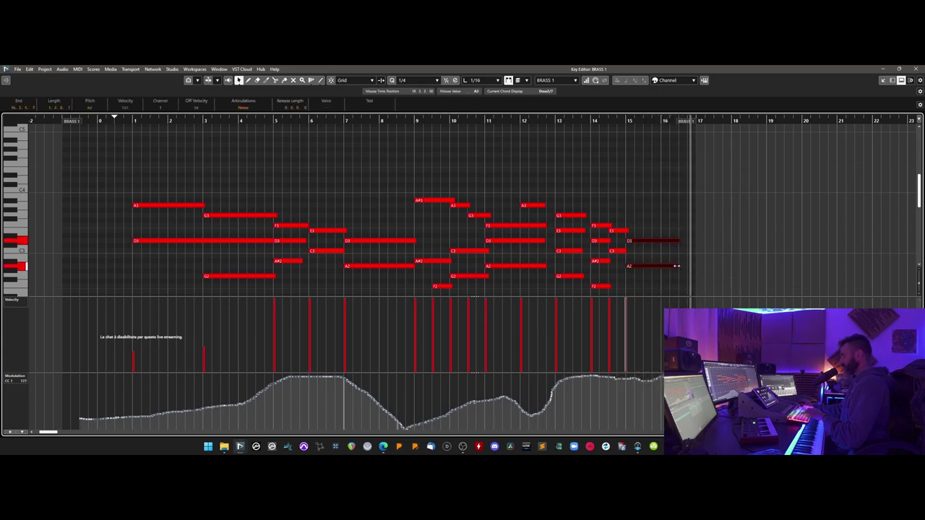
Inspect the Kontakt instrument on the ATLANTIS 2 ROMANTIC track, then close its window
scroll(682, 246, down, 3)
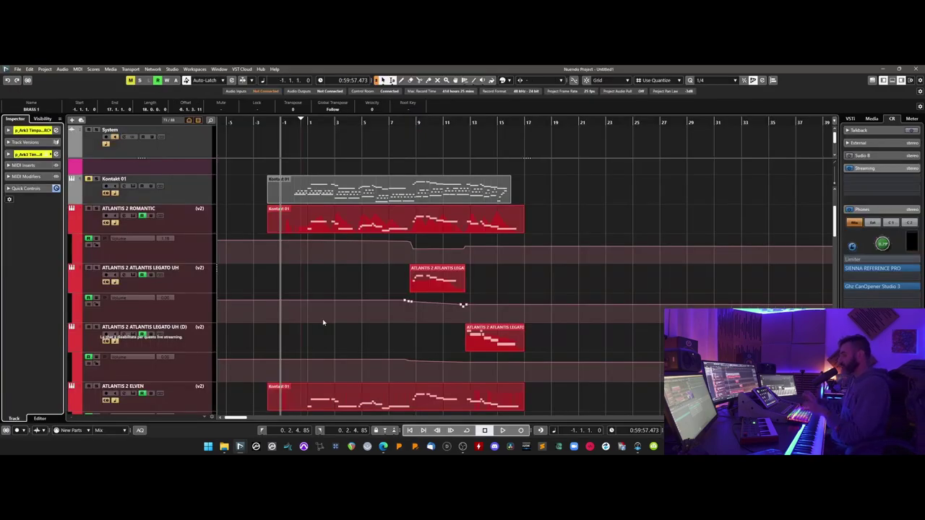
scroll(354, 243, up, 1)
scroll(353, 243, down, 1)
scroll(353, 244, up, 1)
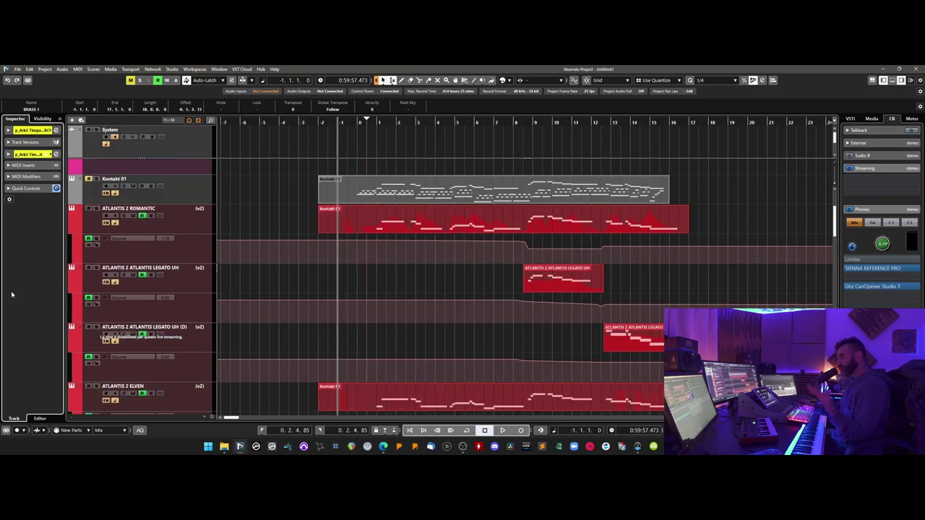
click(160, 226)
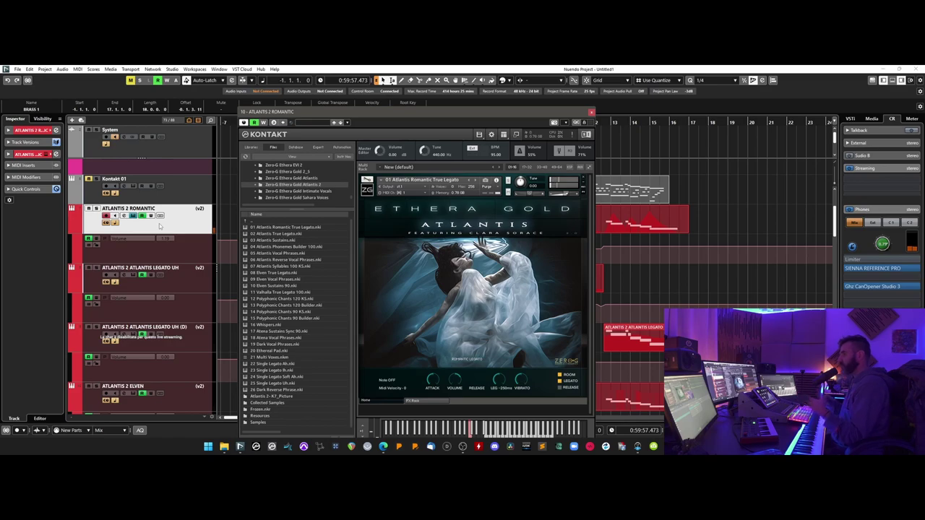
click(591, 112)
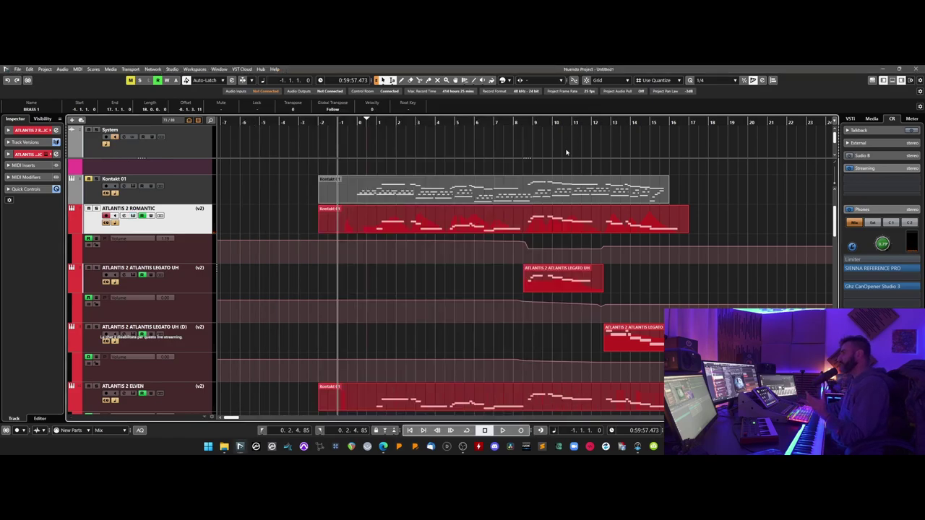
Examine how the red ATLANTIS 2 lead parts and the four yellow harmony parts are layered across the arrangement
scroll(426, 239, down, 1)
scroll(453, 296, down, 2)
scroll(451, 294, up, 1)
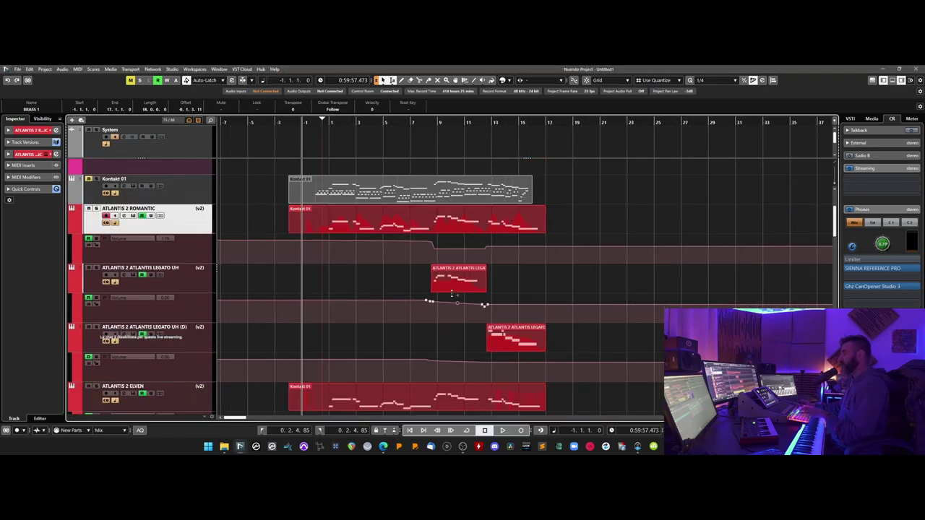
scroll(452, 293, down, 2)
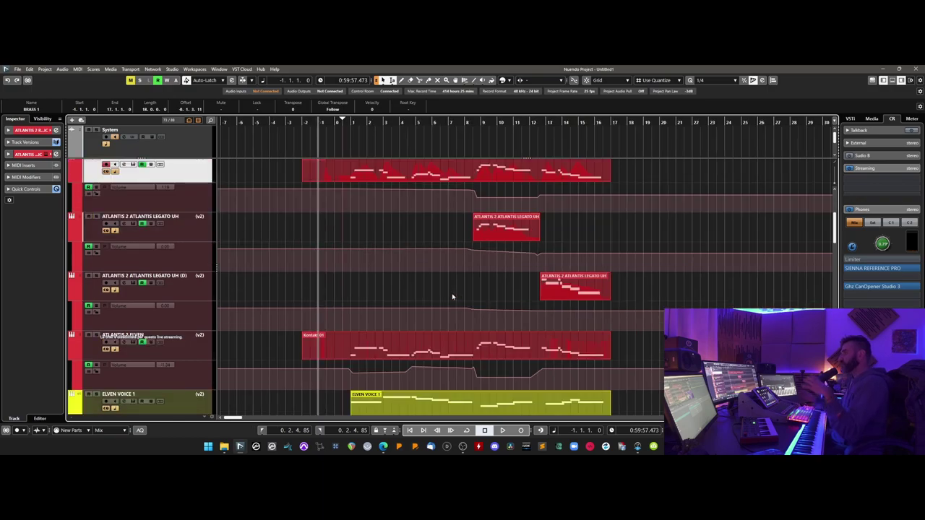
scroll(453, 296, down, 2)
drag(619, 314, 322, 383)
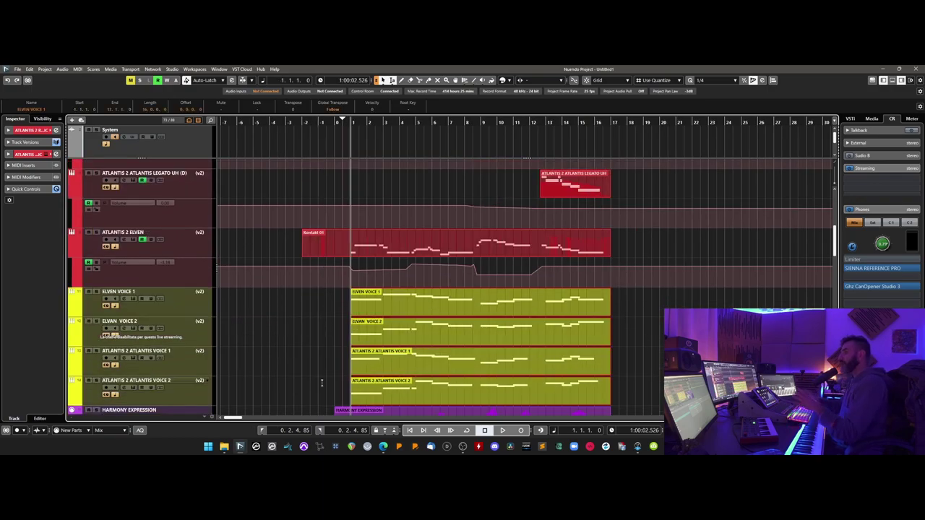
scroll(321, 383, up, 4)
drag(333, 124, 334, 137)
scroll(405, 292, down, 3)
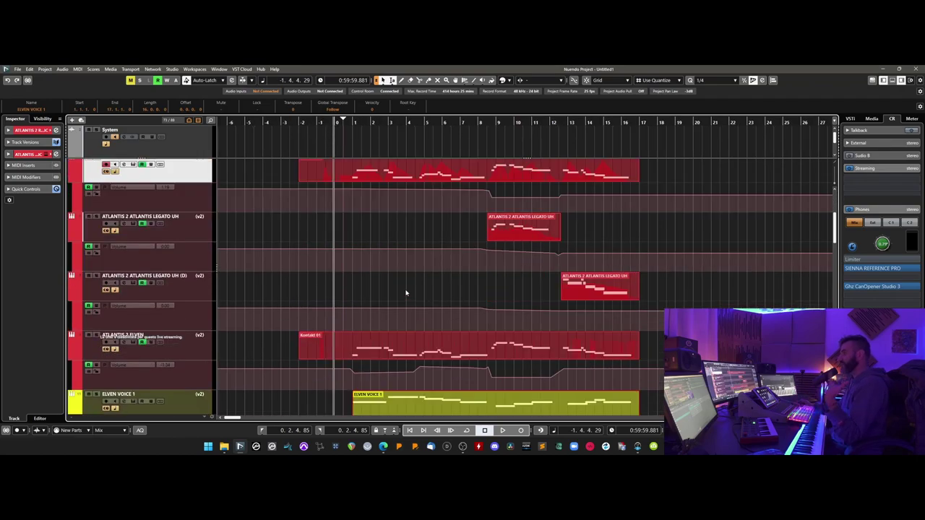
Unmute the Kontakt 01 track, audition it soloed from about bar 1, then clear the solo and play it with the other tracks
scroll(406, 293, up, 2)
key(space)
key(space)
key(l)
click(336, 122)
click(97, 172)
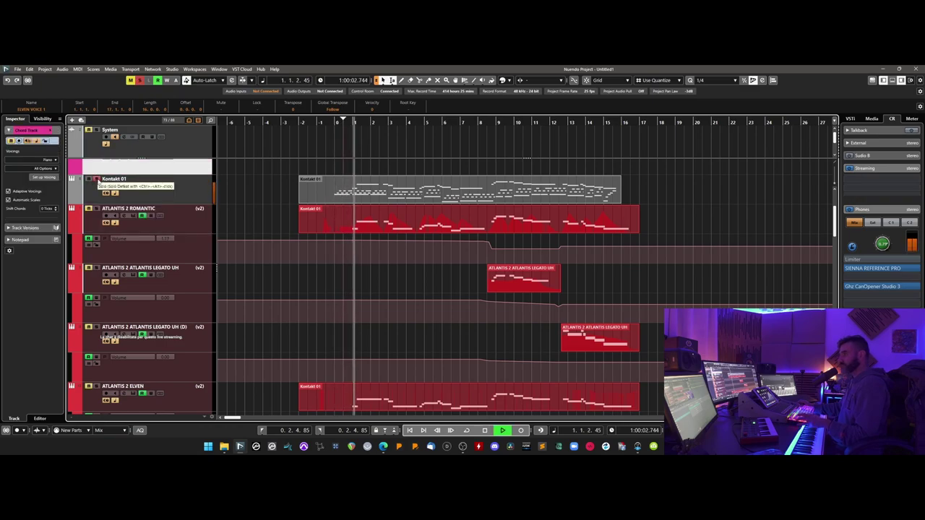
key(space)
key(space)
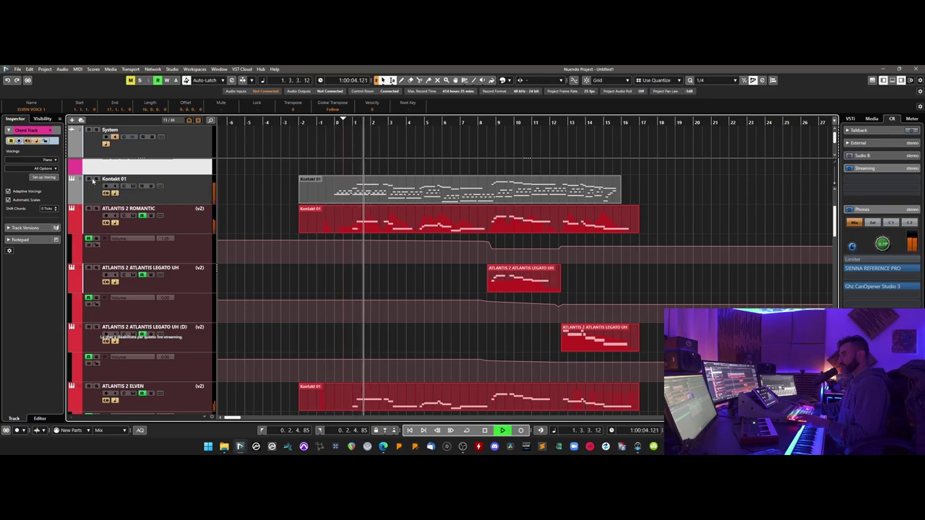
Lower the Kontakt 01 track's volume to -5.92 dB while the full arrangement plays
click(182, 186)
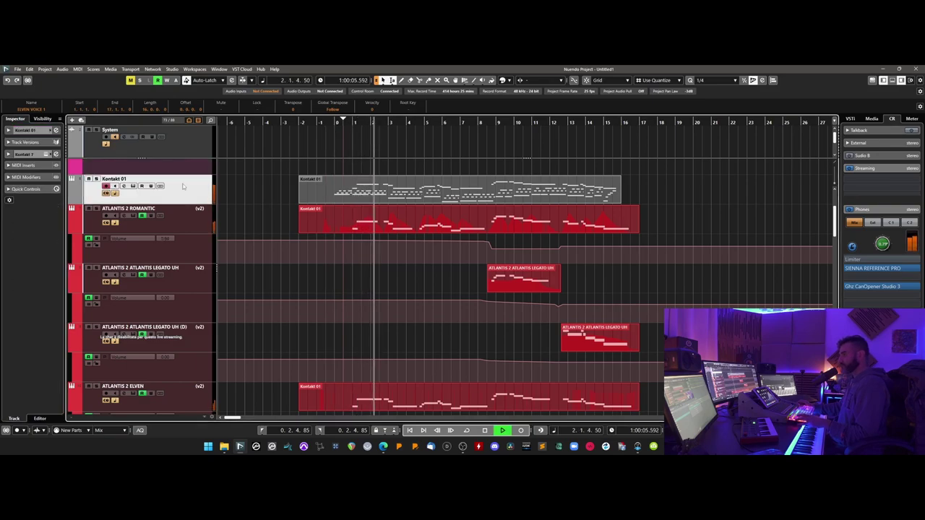
click(23, 153)
click(23, 213)
drag(23, 282, 24, 281)
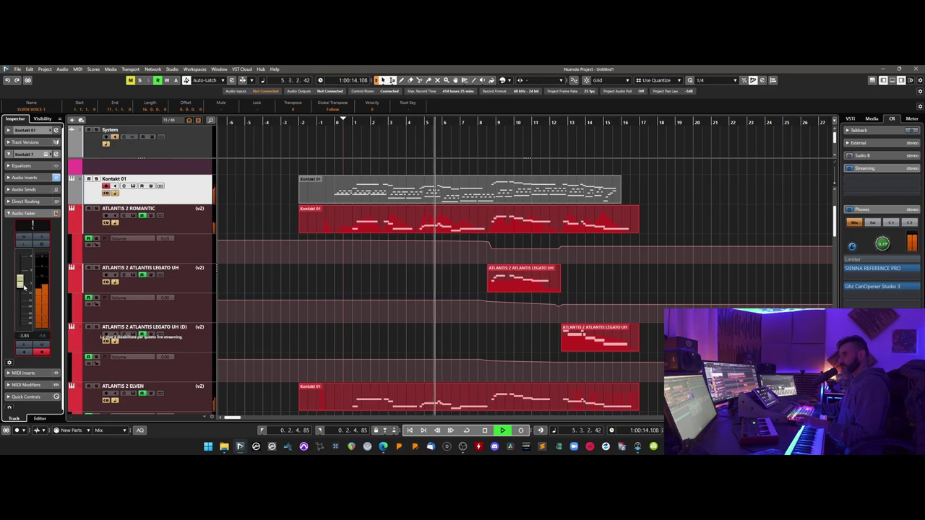
drag(24, 288, 24, 289)
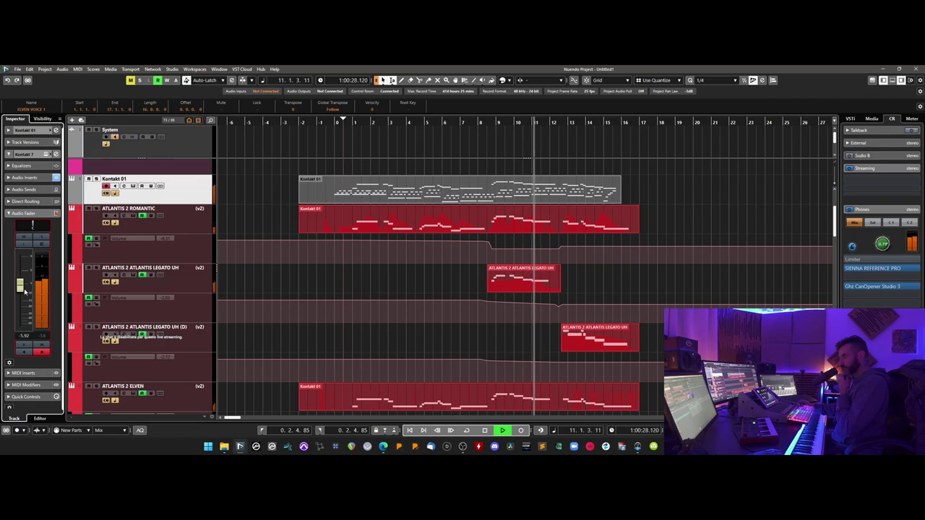
scroll(612, 293, down, 1)
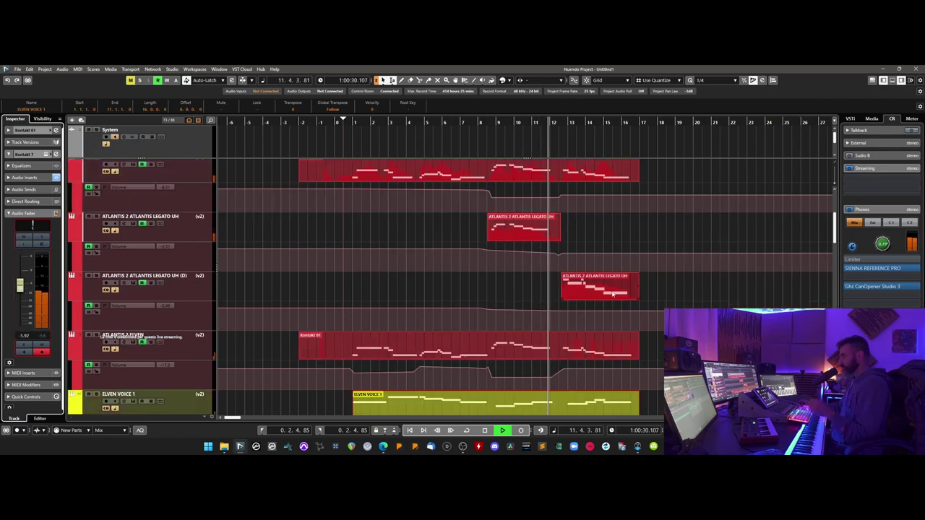
Lower the BACKVOCALS group channel to -8.72 dB in the mixer and stop playback
key(F3)
drag(415, 432, 825, 433)
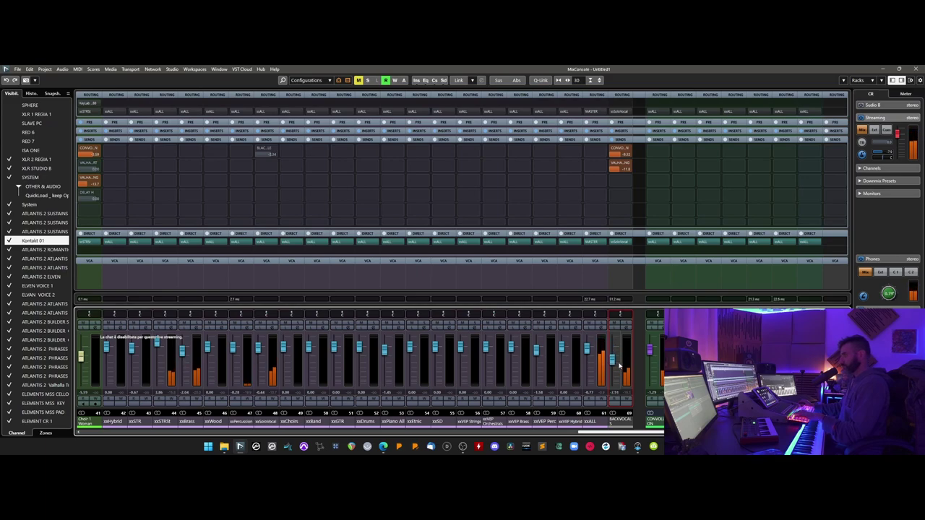
key(F3)
key(space)
key(F3)
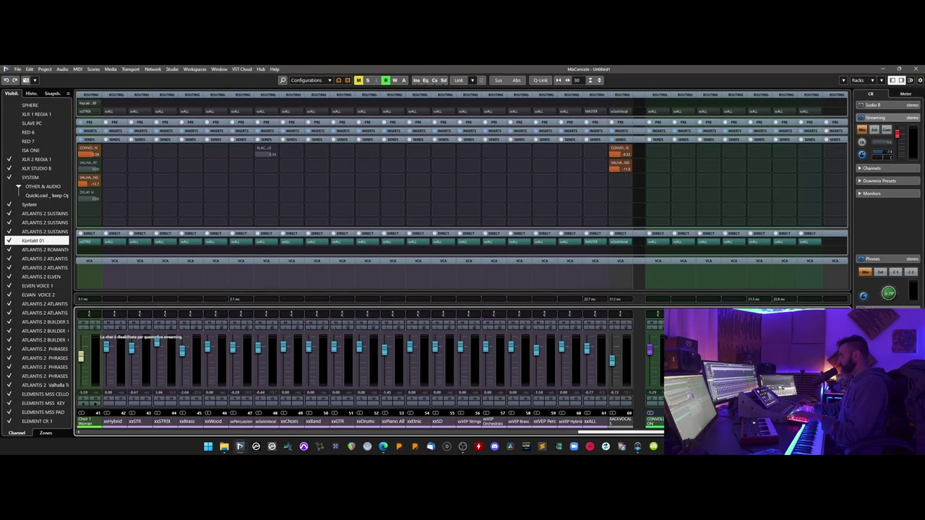
Inspect the CREAM2COMP compressor inserted on the BACKVOCALS group, then close its window
click(619, 140)
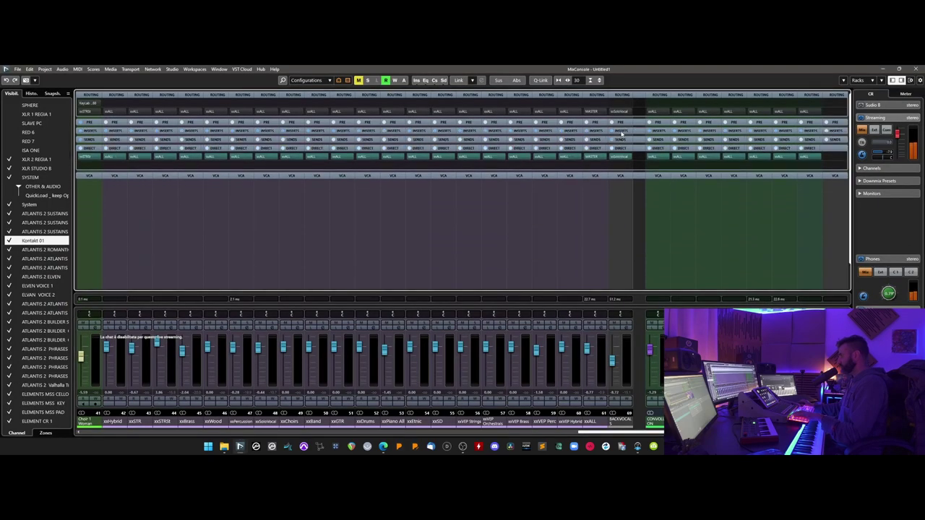
click(619, 131)
click(620, 113)
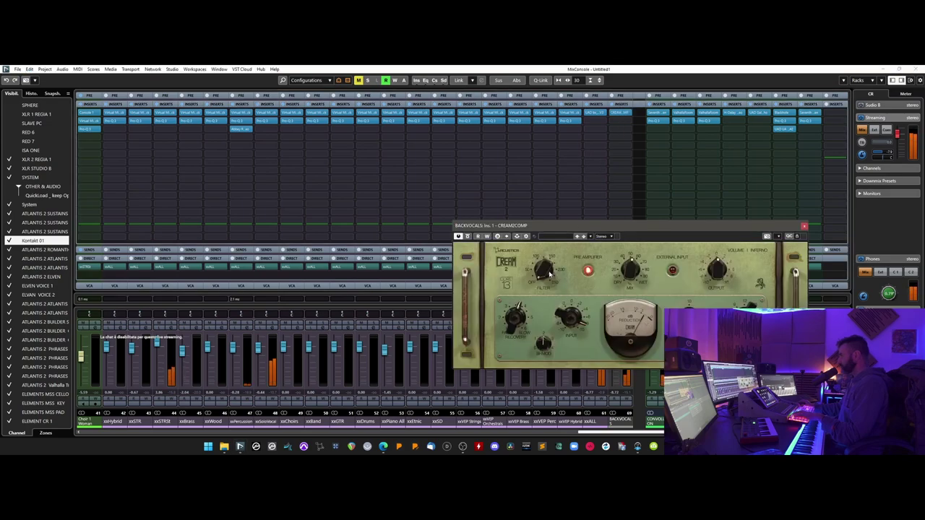
click(803, 228)
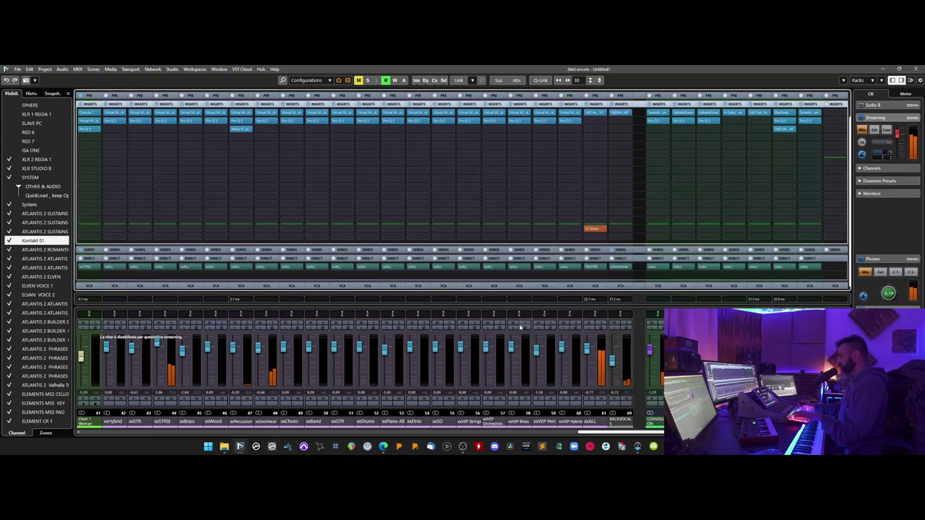
Lower the Kontakt 01 channel to -7.39 dB in the mixer and return to the arrangement
drag(600, 432, 126, 427)
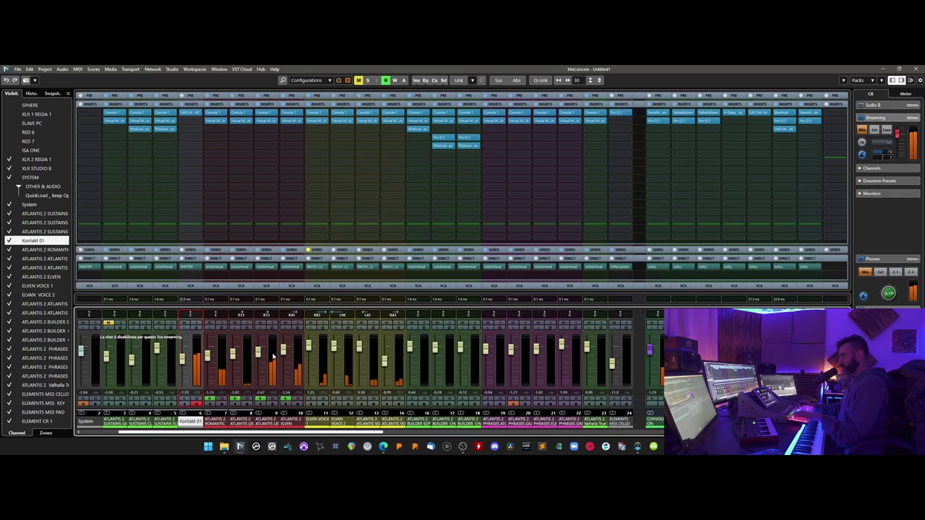
key(F3)
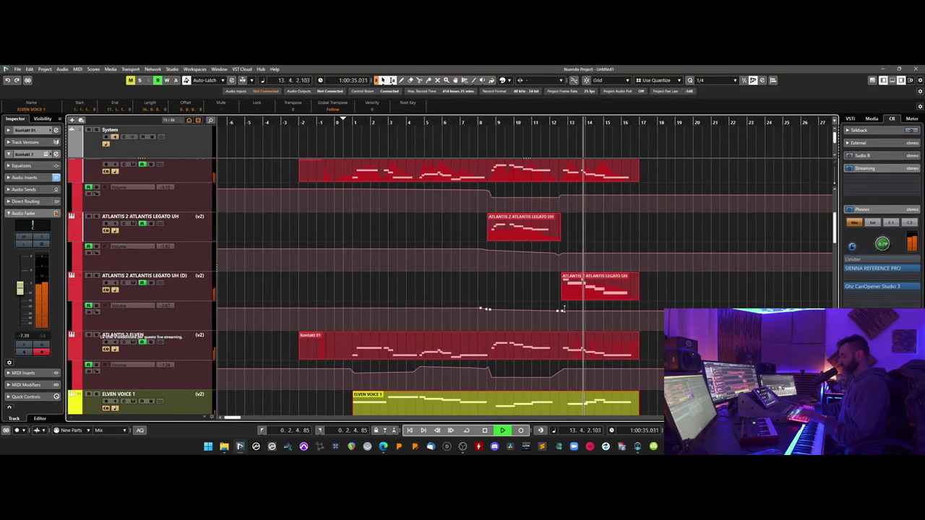
Open the ATLANTIS LEGATO UH (D) part in the Key Editor and show its Modulation (CC 1) lane
key(h)
key(h)
key(h)
key(h)
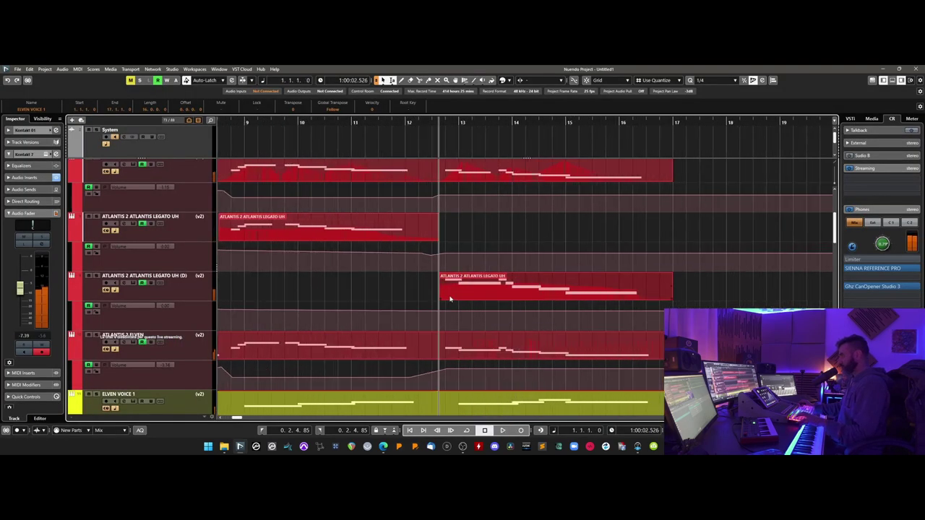
double_click(450, 298)
drag(352, 120, 248, 136)
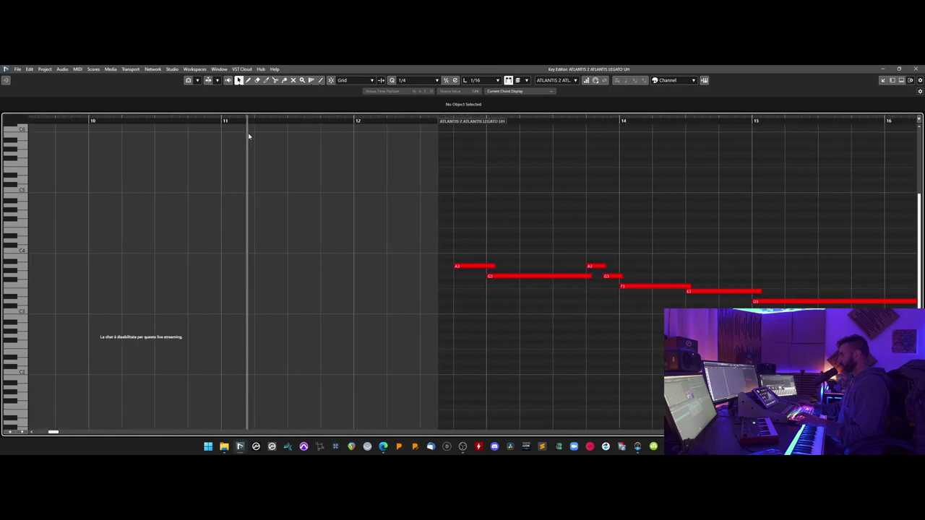
click(11, 432)
click(36, 339)
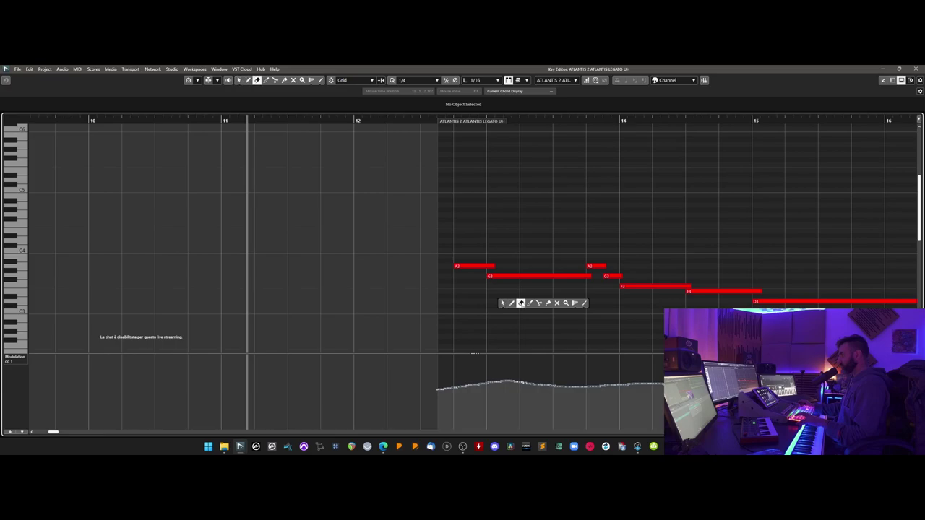
Redraw the part's CC 1 modulation as a swell from about bar 13, dipping after bar 15 and rising again near bar 16
click(520, 302)
key(space)
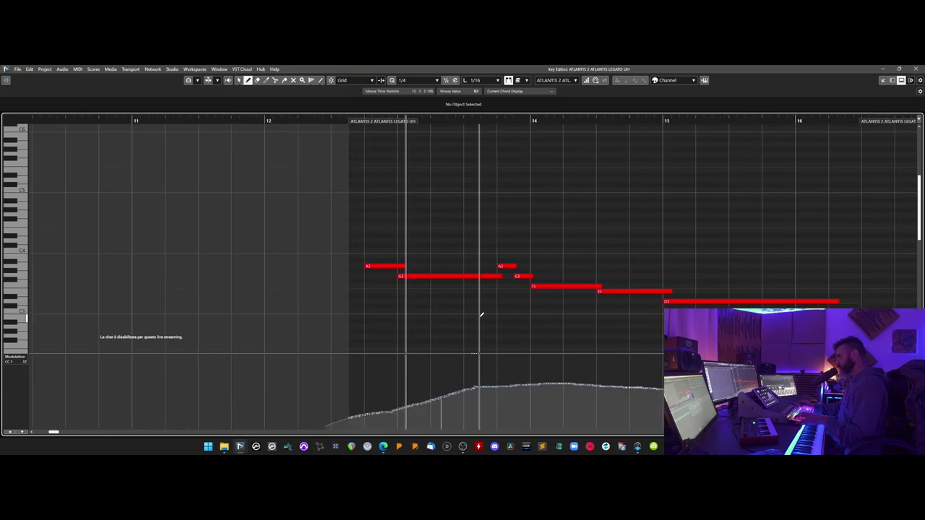
mouse_move(397, 413)
mouse_down()
mouse_move(506, 371)
mouse_move(667, 370)
mouse_move(816, 428)
mouse_up()
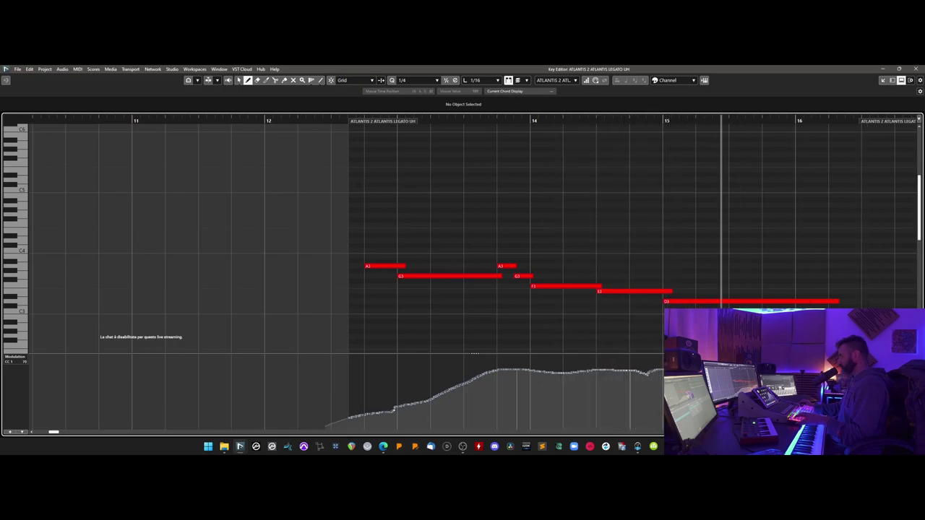
Lengthen the final D3 note slightly so that it ends at 16.2.2.101
key(1)
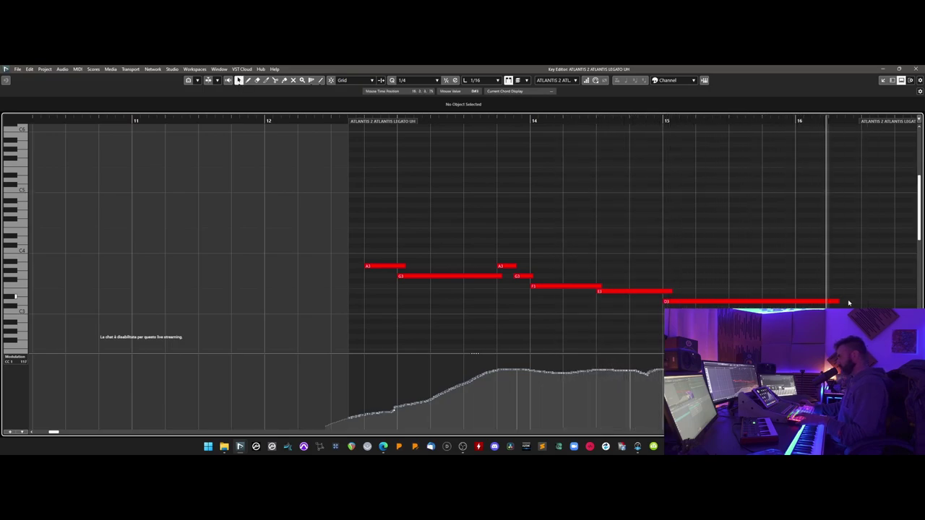
drag(838, 302, 842, 302)
key(g)
key(g)
key(g)
key(g)
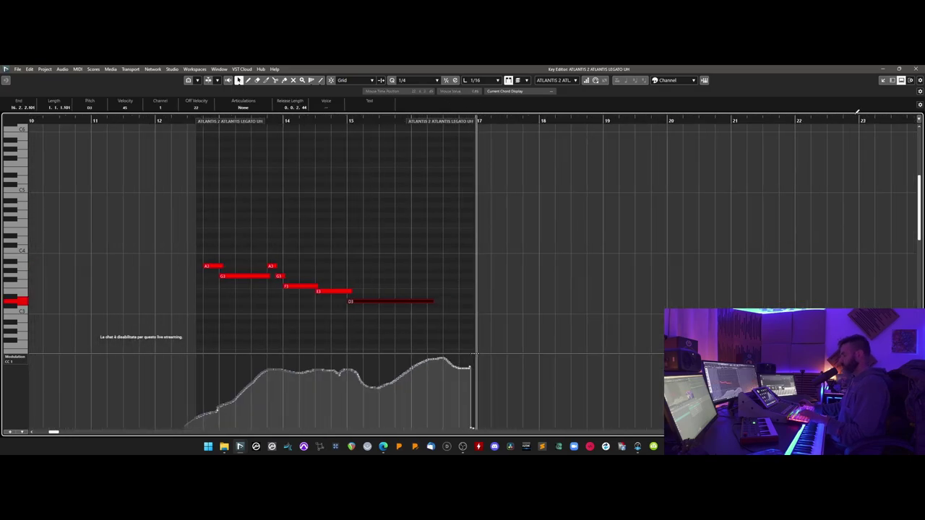
Return to the arrangement, hide the right zone and restart playback from just before bar 0
click(900, 81)
click(884, 81)
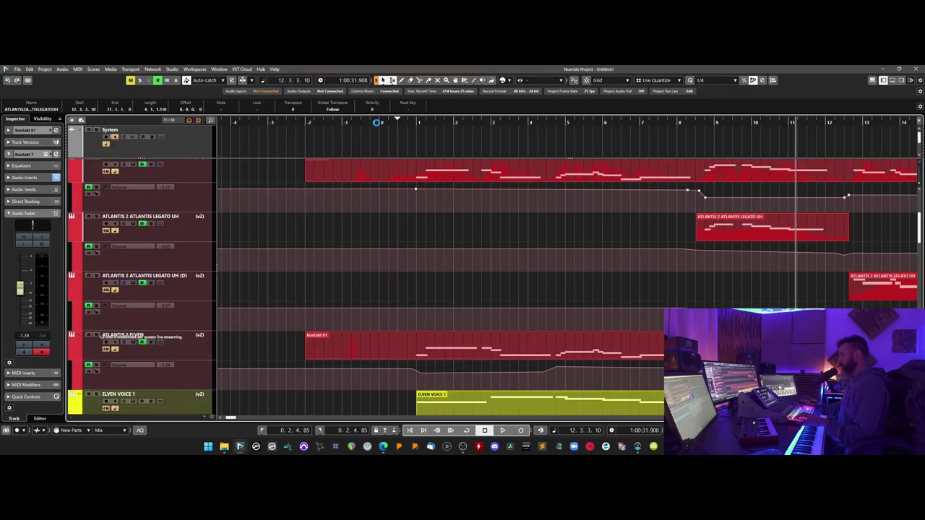
key(space)
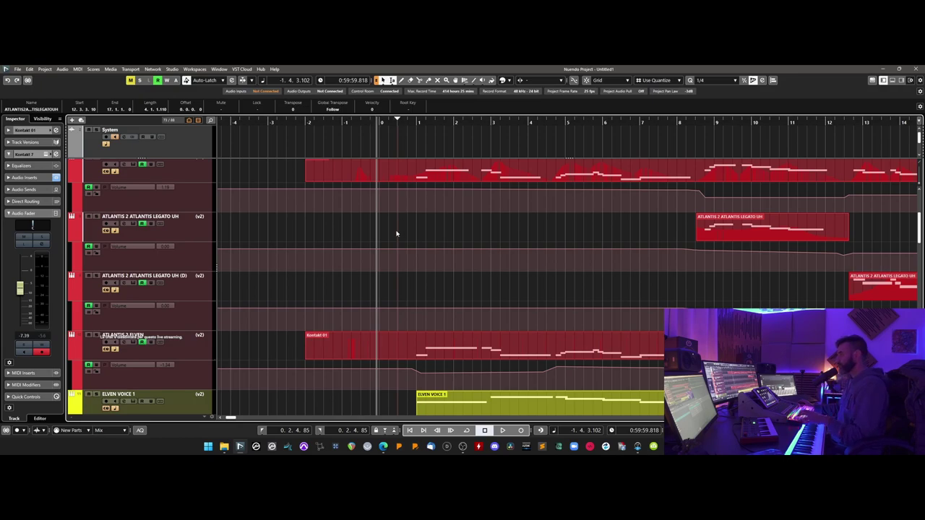
key(space)
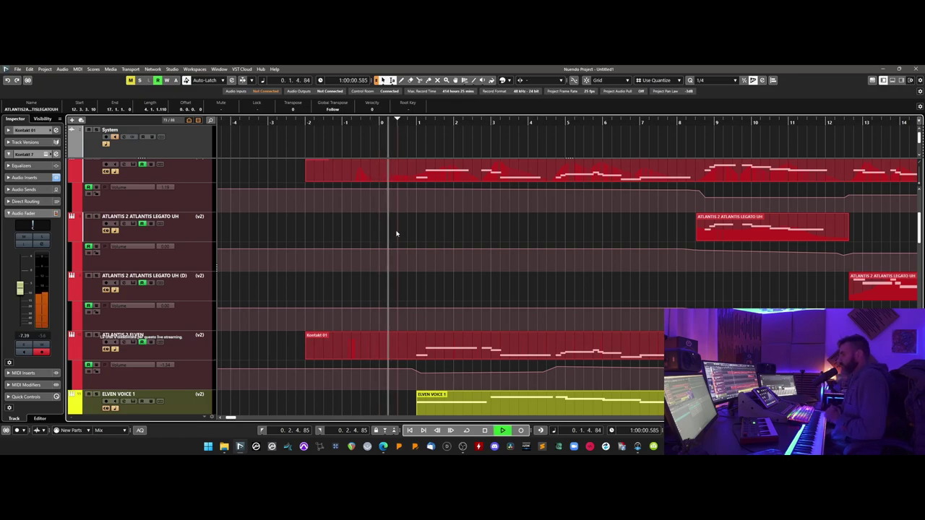
Open the Kontakt 01 part in the Key Editor and select its upper melody notes from bar 1 to about bar 9
scroll(397, 235, up, 5)
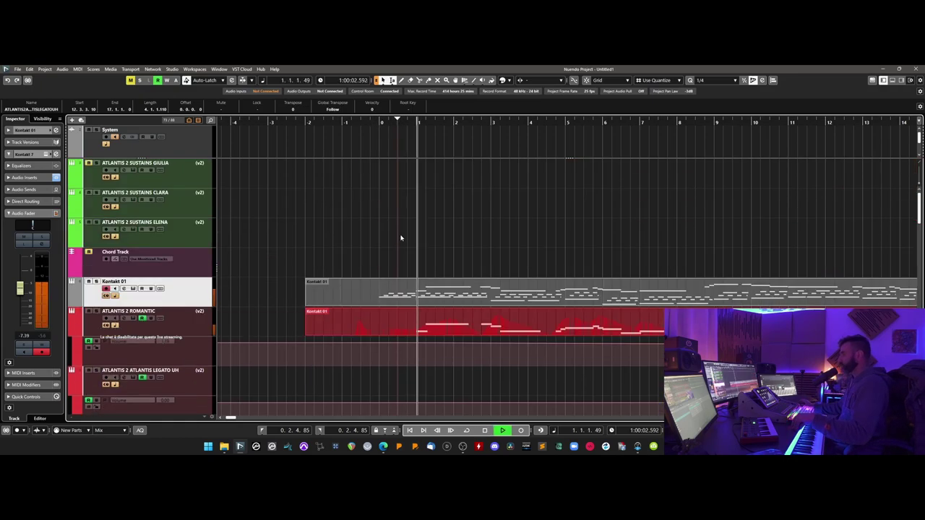
double_click(329, 299)
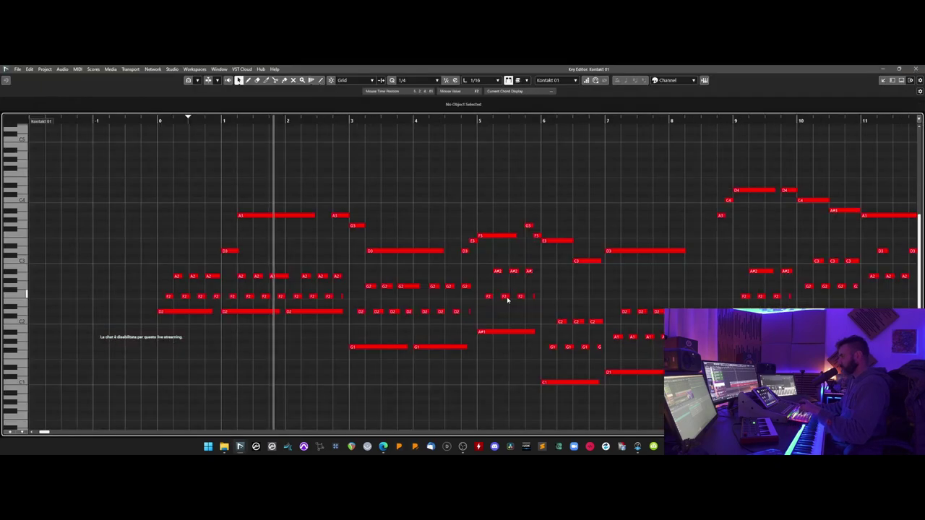
drag(194, 185, 732, 266)
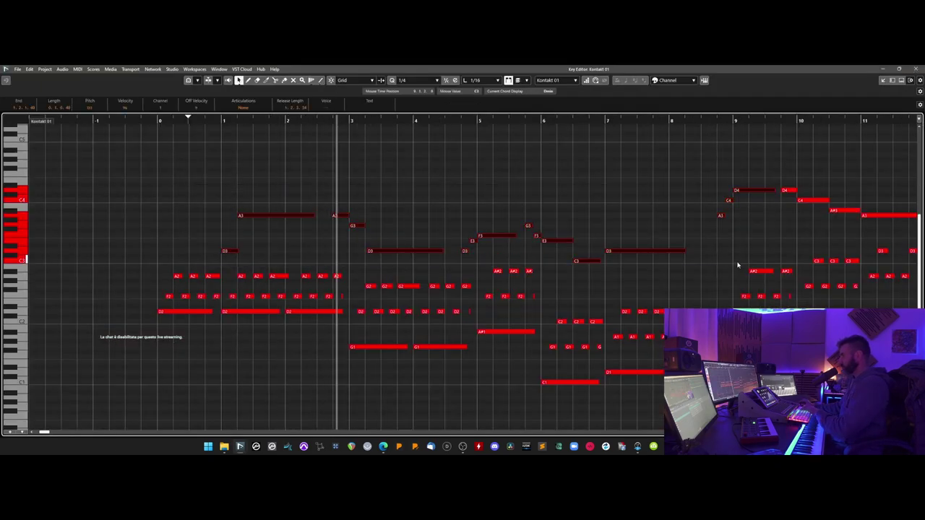
Return to the full arrangement view and lower the Kontakt 01 track's volume to -9.37 dB
click(900, 81)
click(900, 81)
click(901, 81)
click(883, 81)
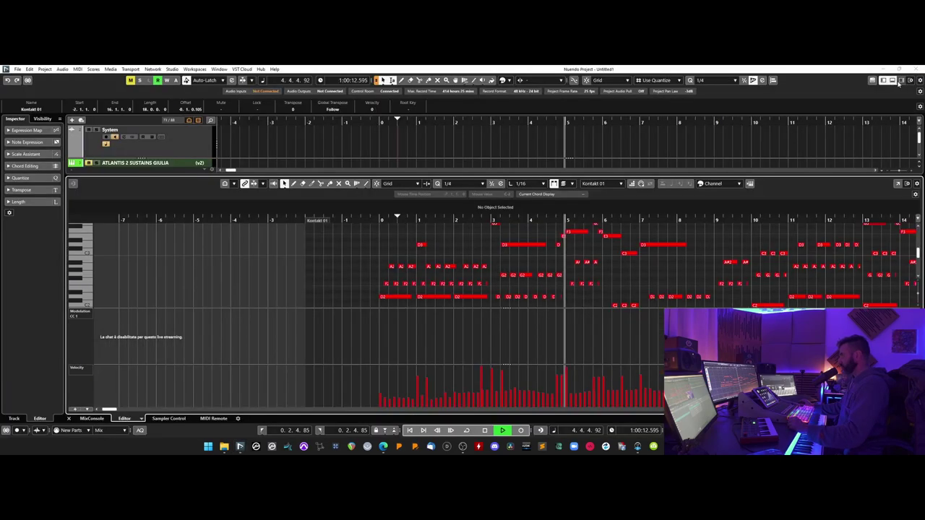
click(893, 81)
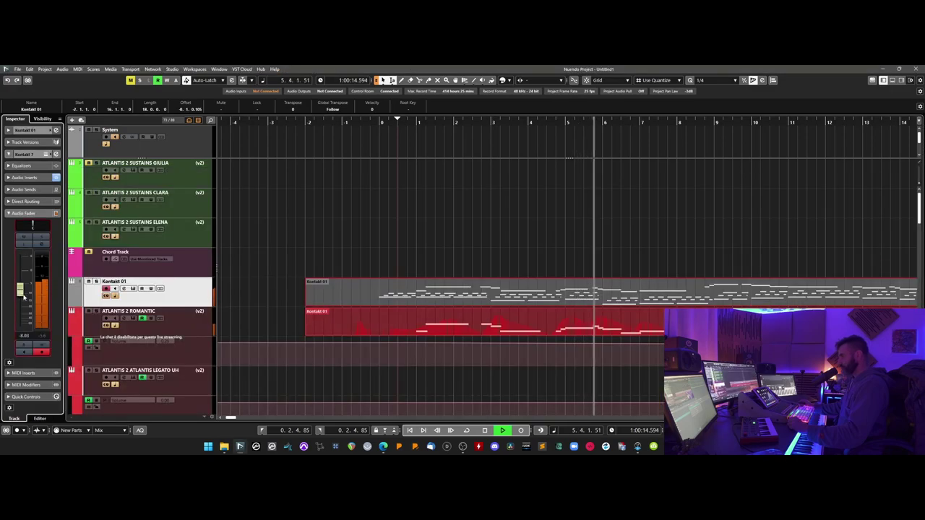
Reshape the ATLANTIS LEGATO UH volume automation with added points from about bar 9, falling to -6.97 at bar 12
scroll(537, 282, down, 3)
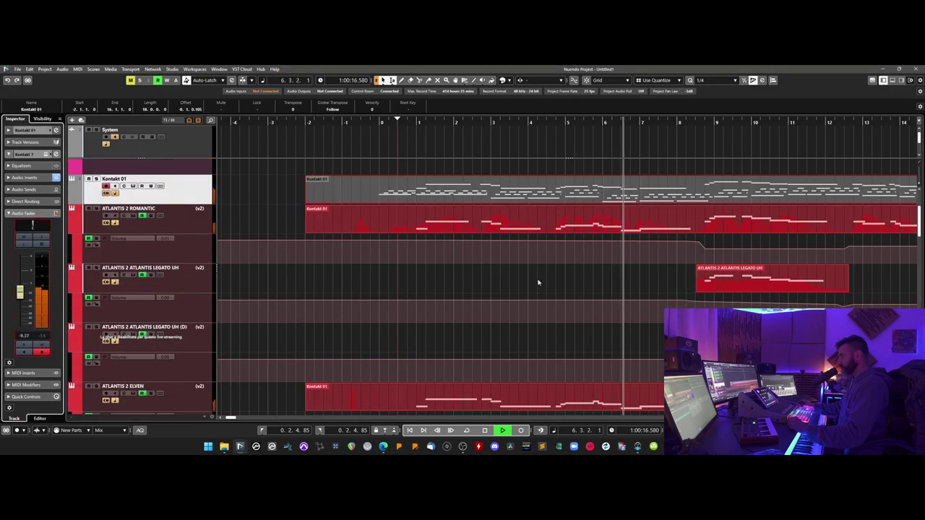
scroll(537, 282, right, 2)
key(g)
key(g)
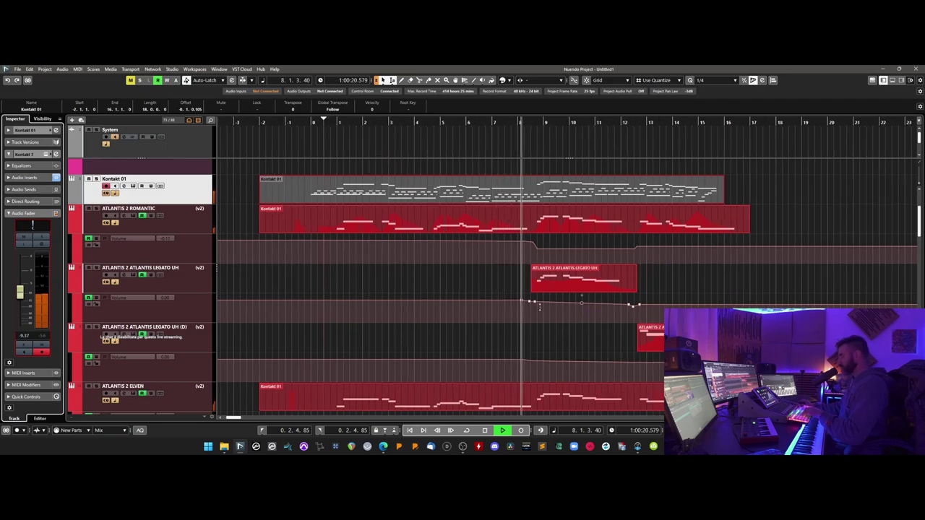
click(543, 302)
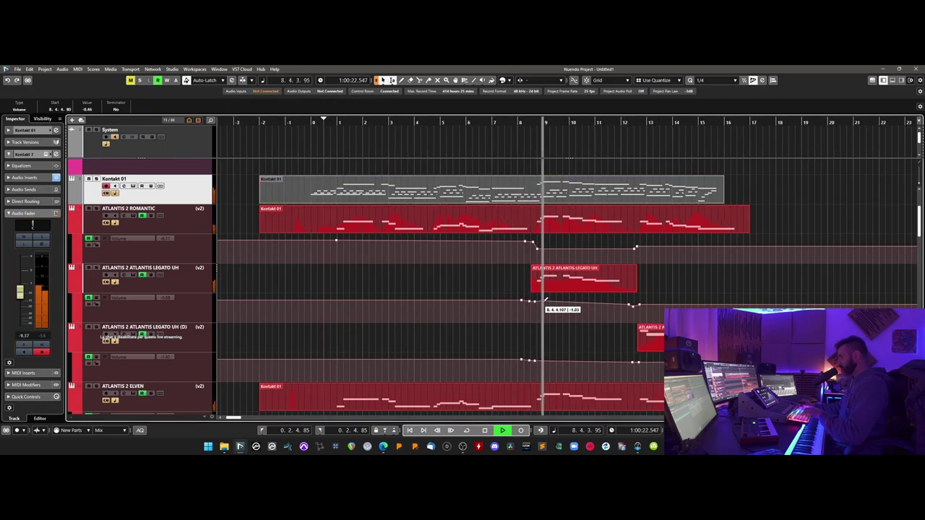
drag(554, 300, 623, 305)
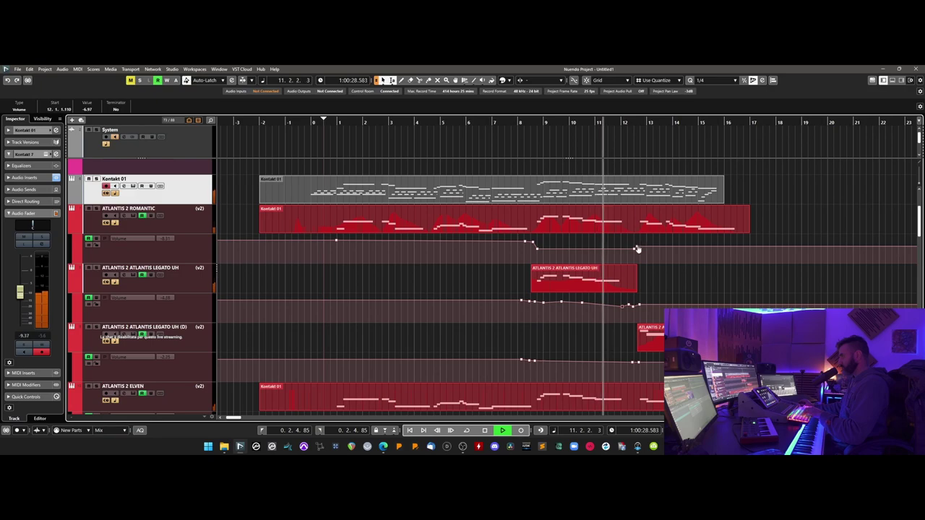
Raise the volume automation of ATLANTIS 2 ROMANTIC to -1.65 at 12.3.3 and of ATLANTIS LEGATO UH (D) to 1.19 near bar 15
scroll(657, 293, right, 2)
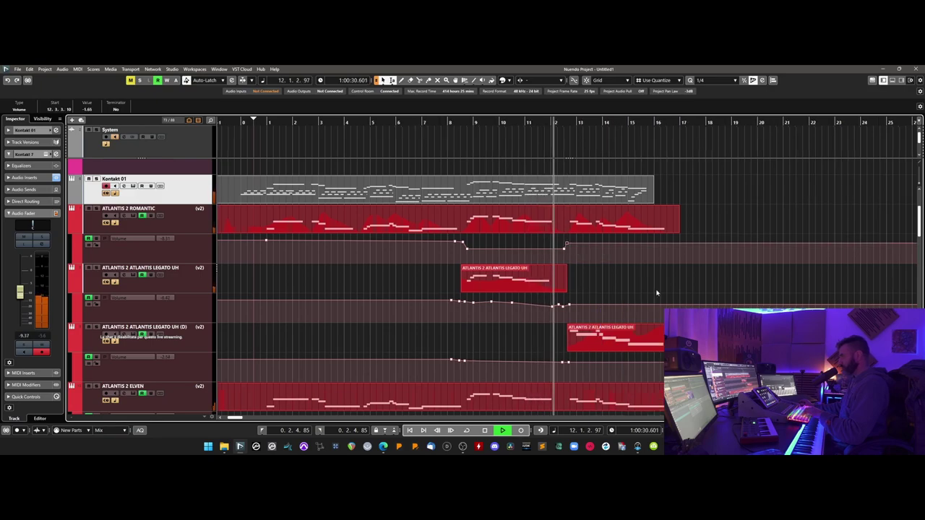
scroll(581, 338, down, 2)
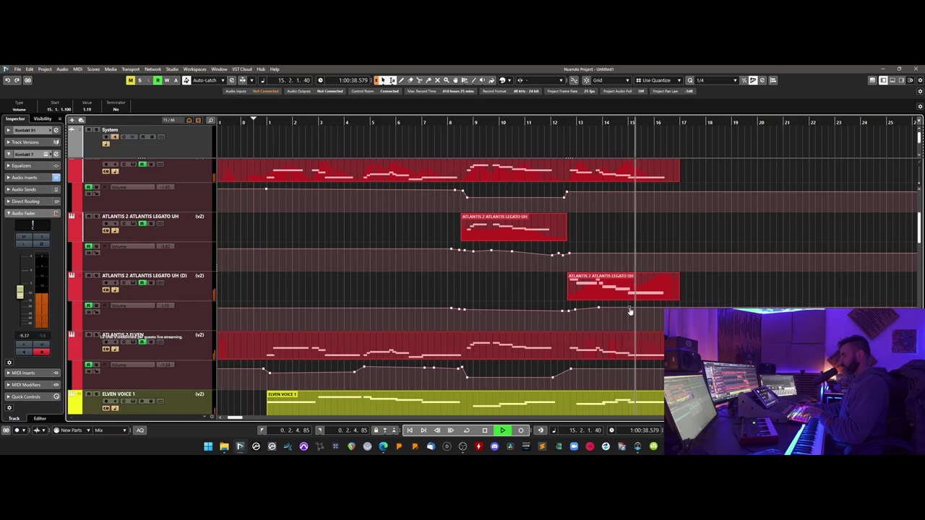
scroll(630, 311, down, 1)
scroll(453, 182, left, 1)
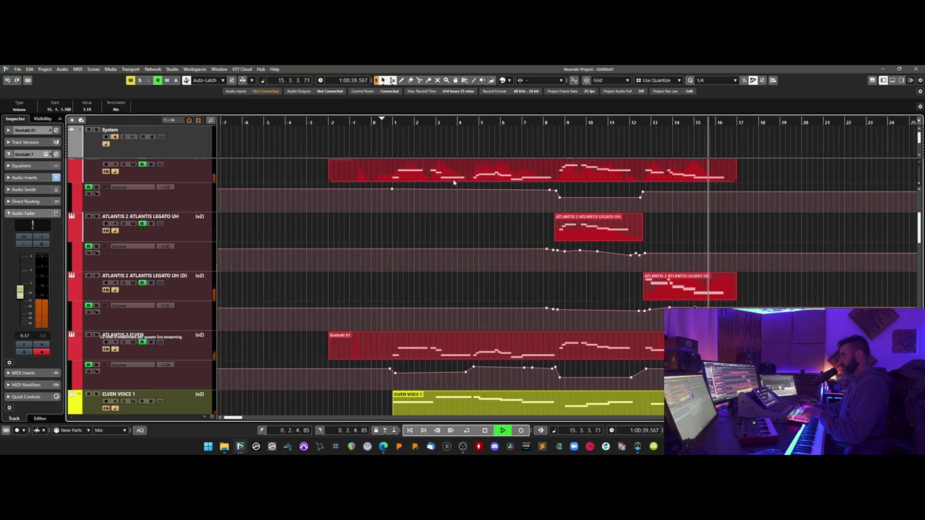
Restart playback from about bar -2 and redraw the HARMONY EXPRESSION part's CC 1 modulation in gentle swells up to bar 9
click(331, 123)
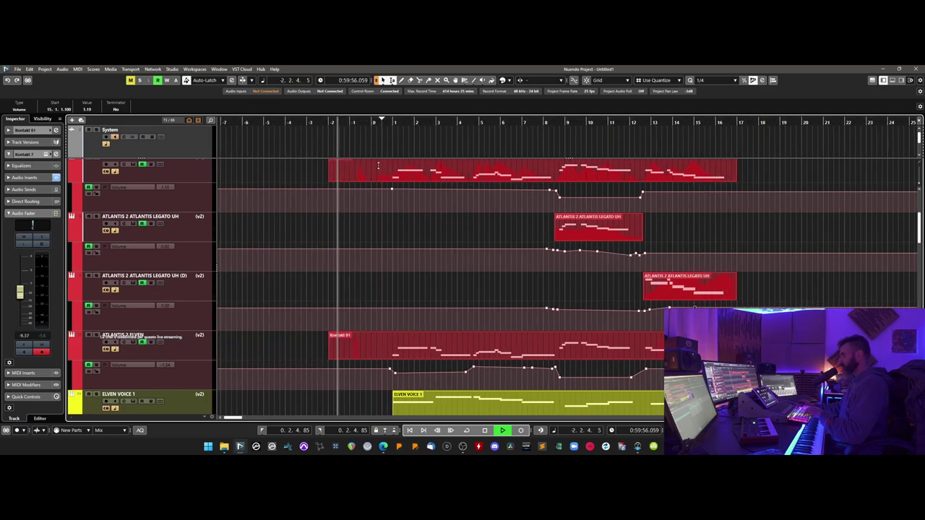
key(alt+Tab)
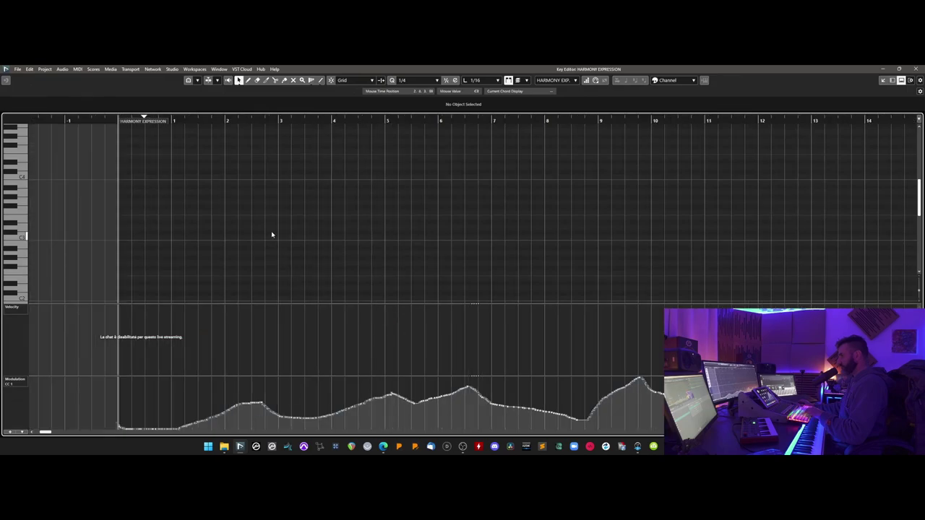
right_click(265, 218)
click(281, 218)
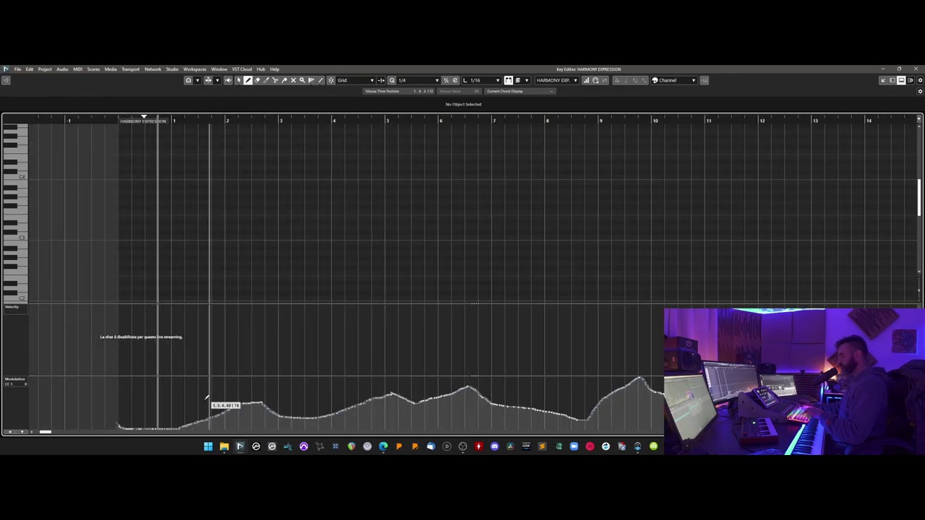
mouse_move(120, 427)
mouse_down()
mouse_move(181, 425)
mouse_move(253, 402)
mouse_move(275, 426)
mouse_move(340, 406)
mouse_move(373, 424)
mouse_move(455, 401)
mouse_move(340, 410)
mouse_move(366, 425)
mouse_move(386, 423)
mouse_move(337, 408)
mouse_move(351, 421)
mouse_move(384, 423)
mouse_move(484, 401)
mouse_move(601, 425)
mouse_up()
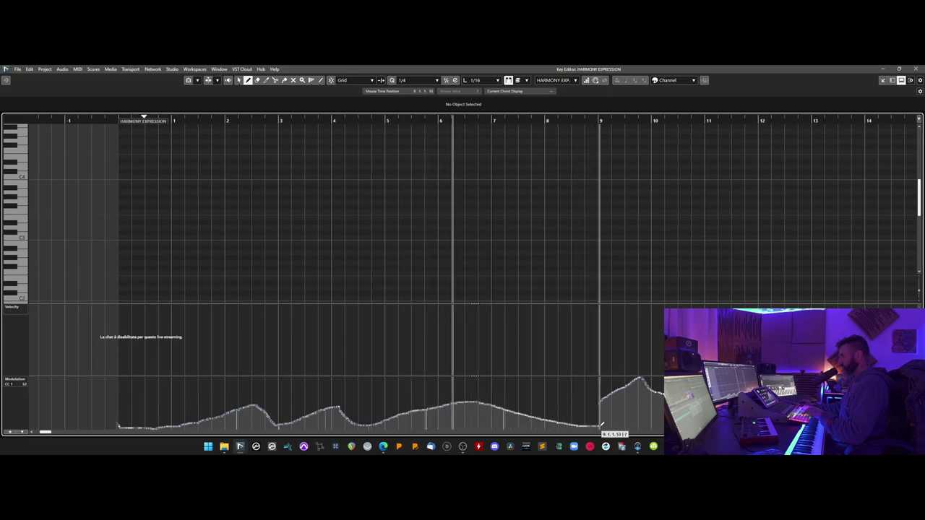
Redraw the HARMONY EXPRESSION modulation beyond bar 9, peaking near bars 11.5 and 15 with a deep dip near bar 13
scroll(561, 422, right, 1)
mouse_move(335, 410)
mouse_down()
mouse_move(393, 393)
mouse_move(517, 421)
mouse_move(541, 403)
mouse_move(616, 405)
mouse_move(452, 408)
mouse_move(515, 423)
mouse_move(503, 422)
mouse_move(549, 401)
mouse_move(633, 393)
mouse_move(549, 404)
mouse_move(317, 388)
mouse_move(267, 404)
mouse_move(387, 384)
mouse_move(427, 407)
mouse_up()
drag(449, 424, 461, 430)
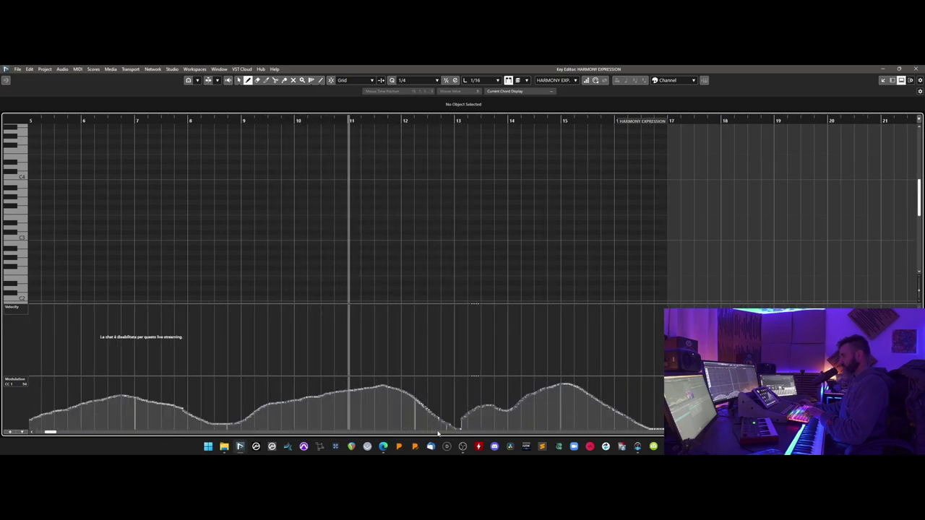
mouse_move(381, 386)
mouse_down()
mouse_move(466, 430)
mouse_move(449, 426)
mouse_move(565, 385)
mouse_move(456, 427)
mouse_up()
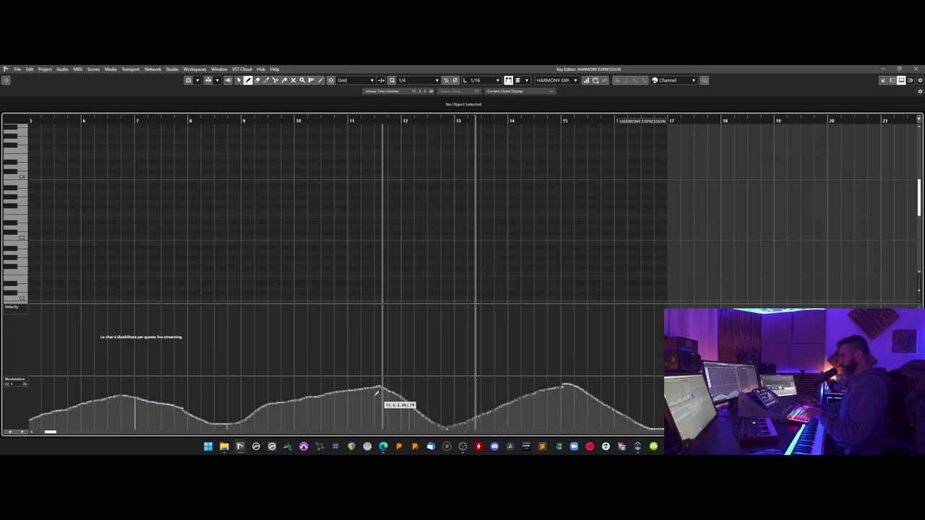
Redraw the HARMONY EXPRESSION modulation from about bar 14 into a broader, rounded swell around bar 15
key(g)
key(g)
mouse_move(493, 396)
mouse_down()
mouse_move(514, 385)
mouse_move(551, 405)
mouse_move(524, 383)
mouse_move(543, 384)
mouse_move(570, 414)
mouse_move(607, 428)
mouse_move(593, 415)
mouse_up()
key(g)
scroll(606, 427, left, 2)
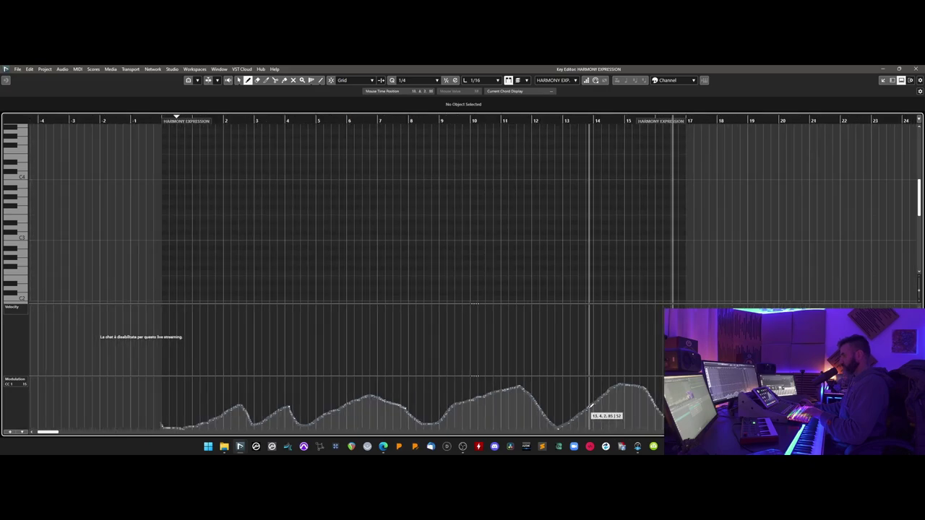
Hide the controller lanes, leave the HARMONY EXPRESSION editor and restart project playback from about bar 0
click(891, 80)
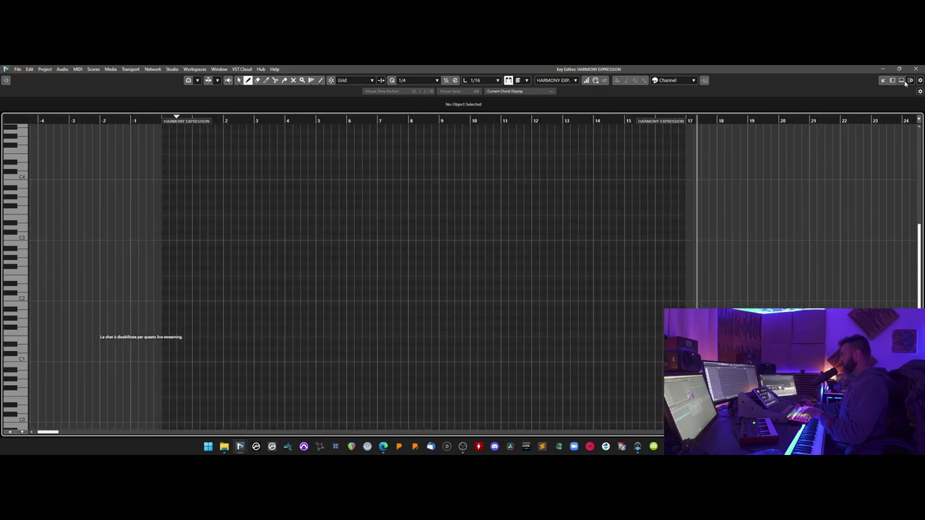
click(902, 81)
click(883, 81)
click(892, 81)
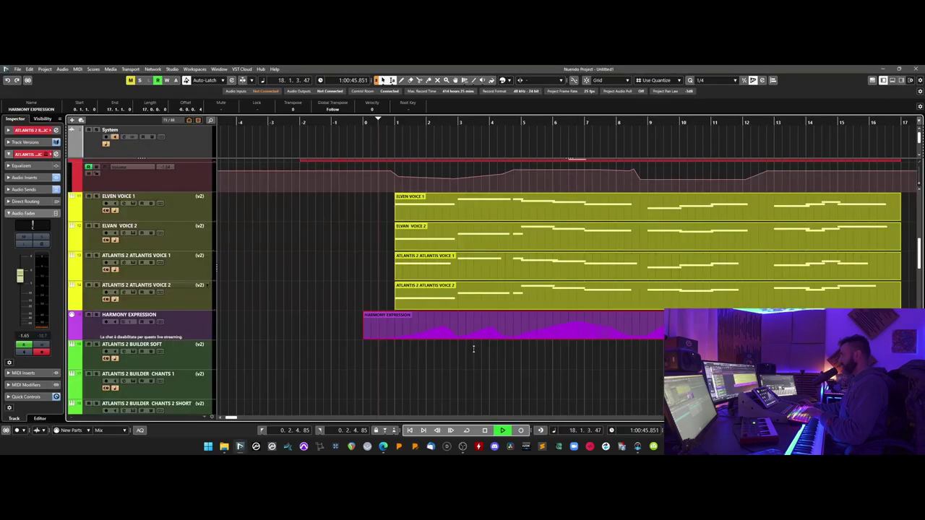
key(g)
key(g)
key(space)
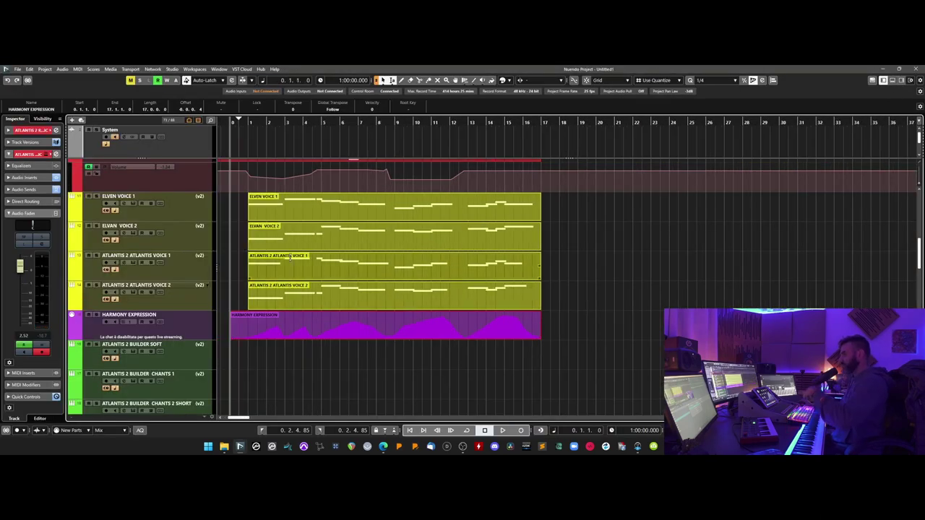
key(space)
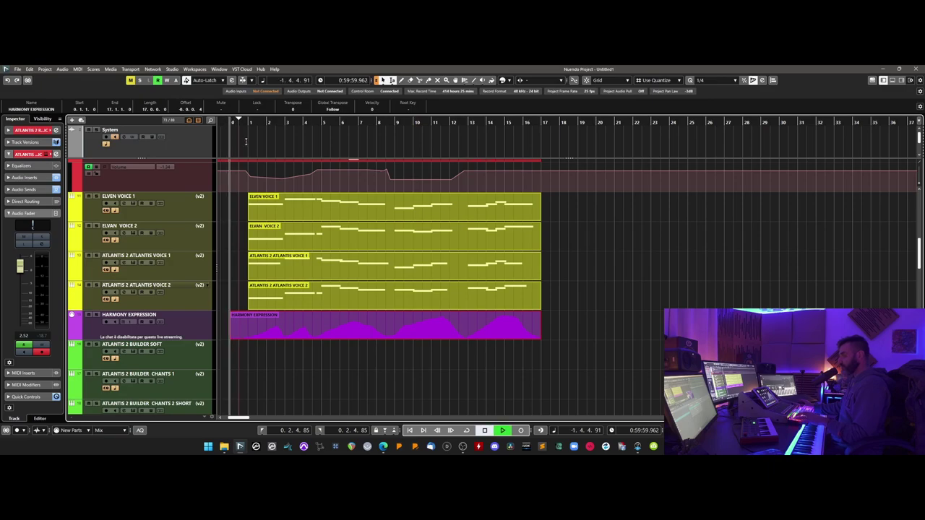
Set the BACKVOCALS group level to -4.49 in the mixer, then return to the project and restart playback
key(F3)
drag(376, 432, 835, 432)
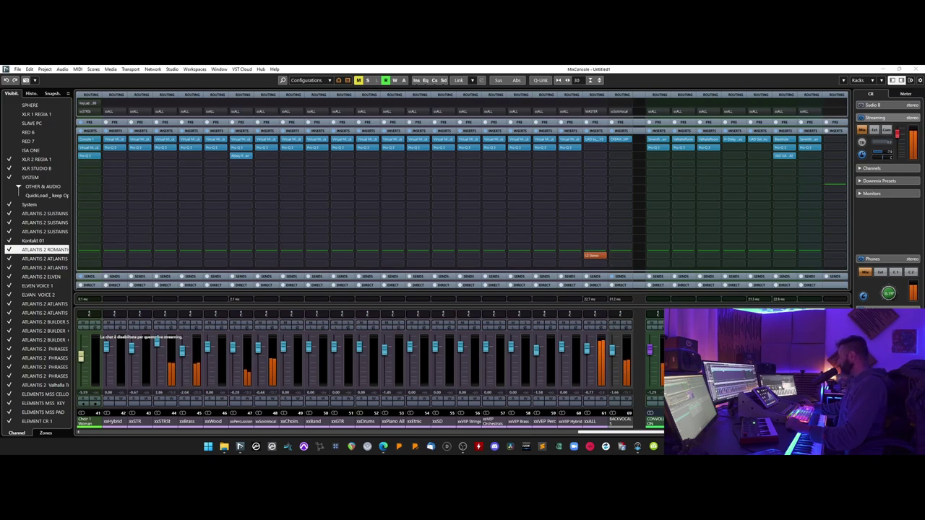
click(615, 353)
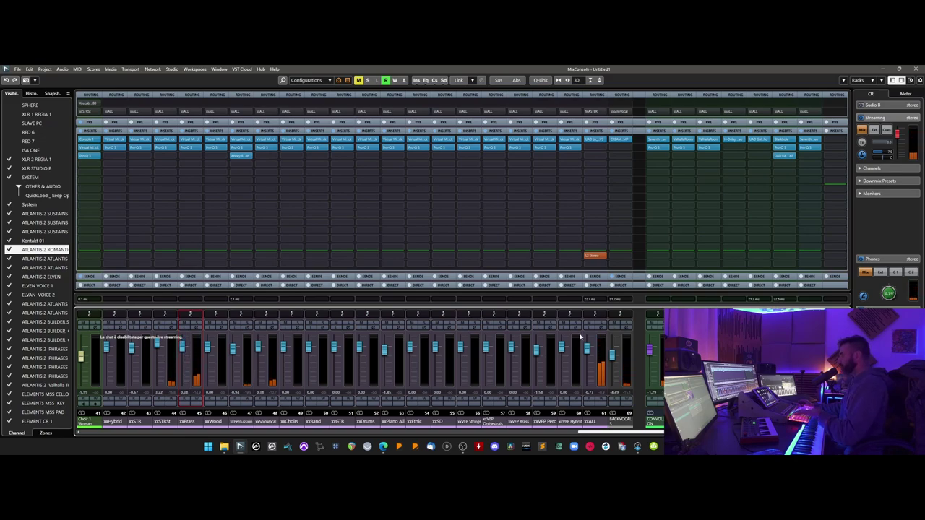
key(F3)
key(space)
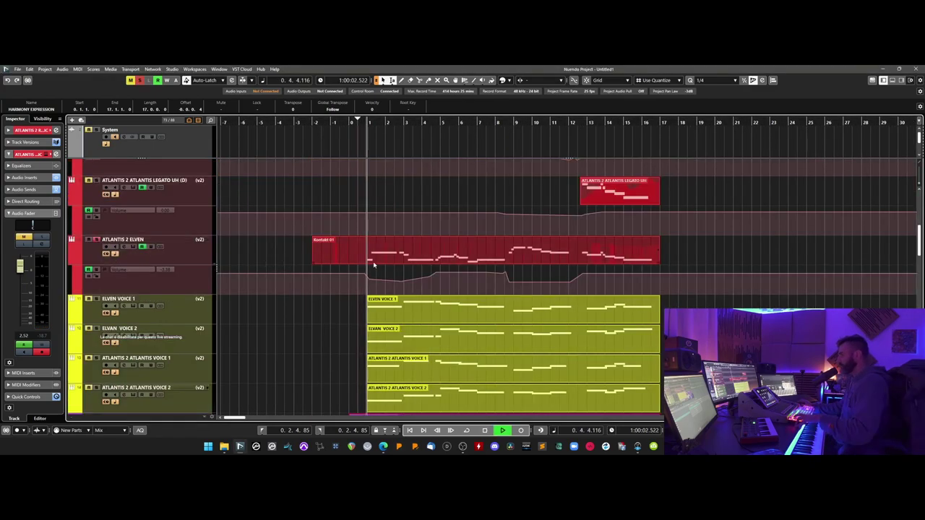
Set the soloed ATLANTIS 2 ELVEN volume automation point at 2.4.3.28 to -8.78 and stop playback
drag(401, 284, 401, 284)
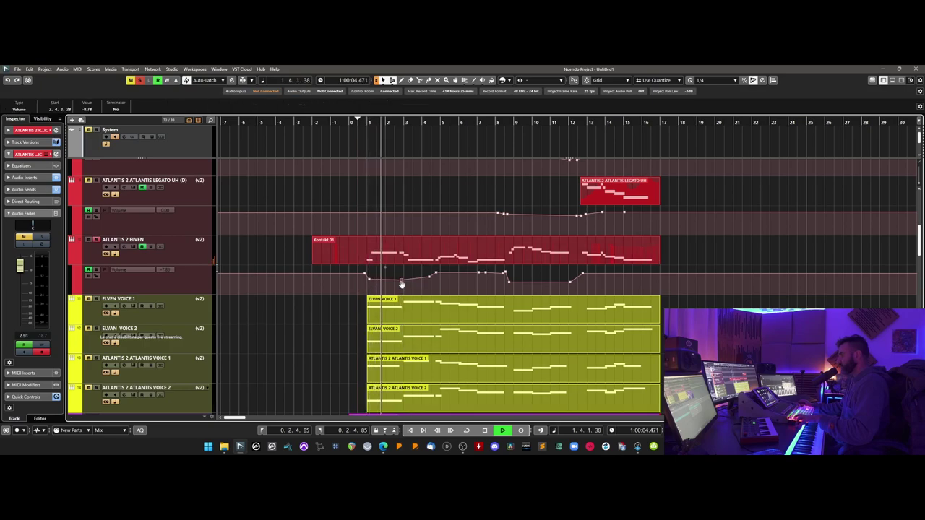
scroll(354, 281, down, 1)
key(space)
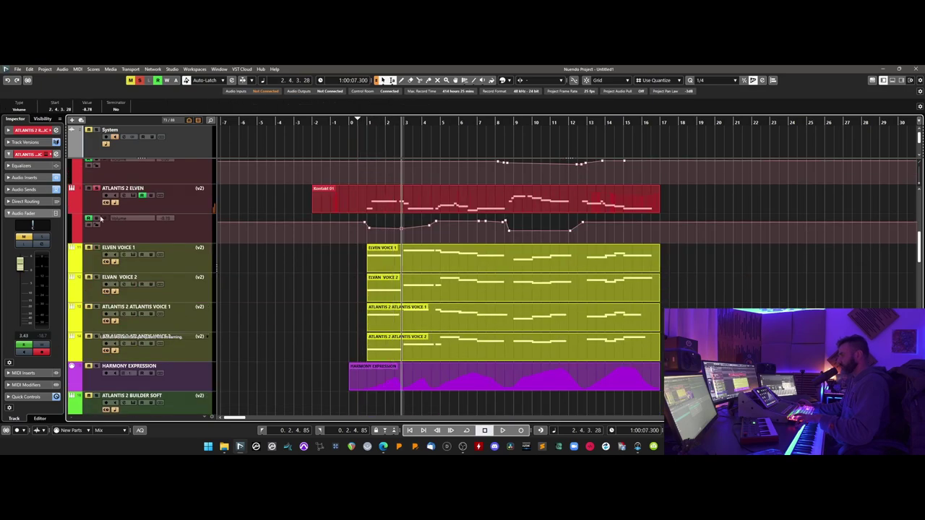
Take ATLANTIS 2 ELVEN out of solo, solo the four yellow harmony voice tracks and play them
click(96, 183)
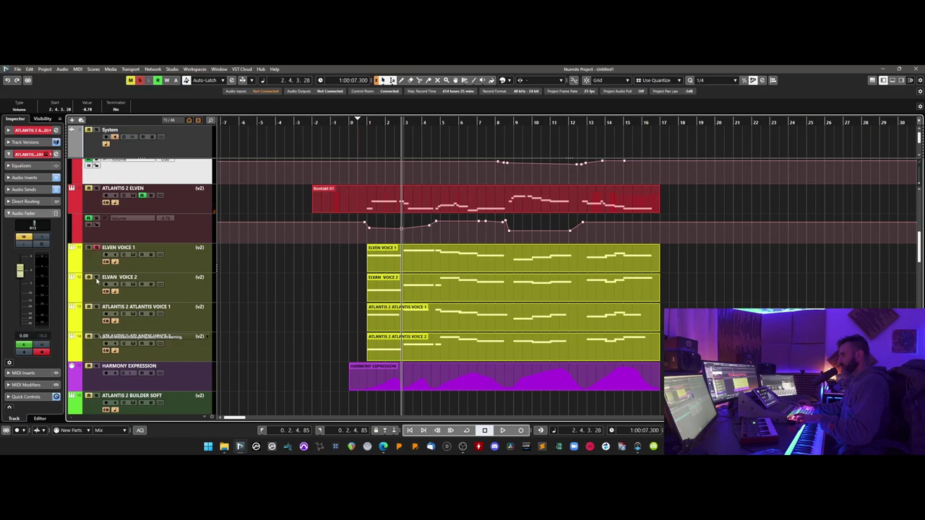
key(space)
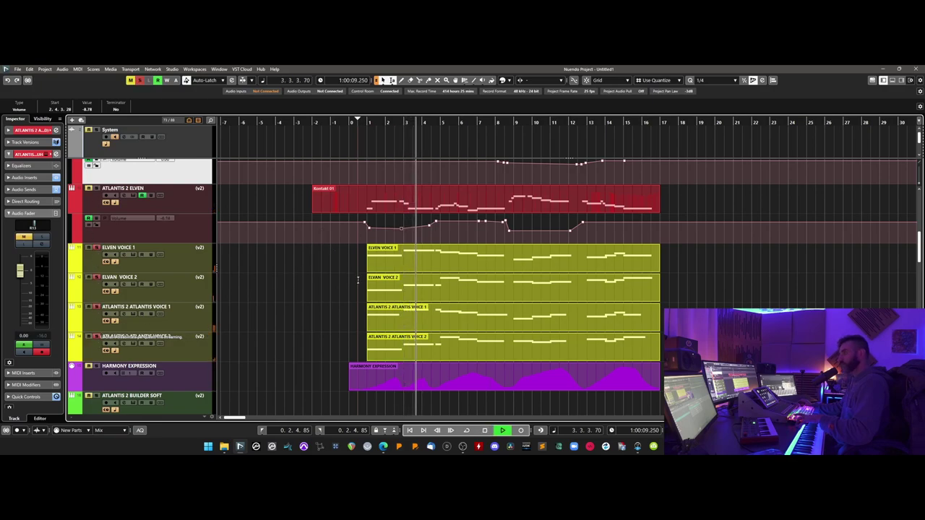
key(h)
key(h)
key(h)
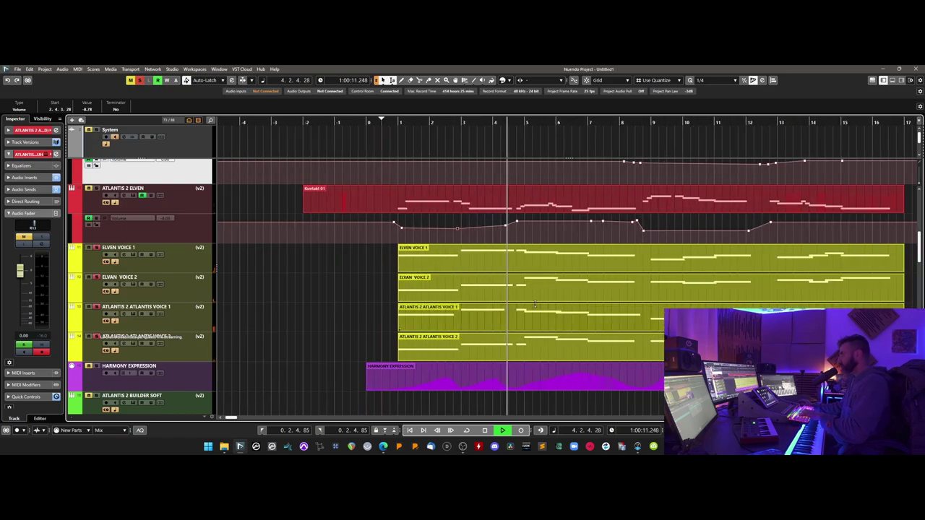
scroll(535, 303, right, 2)
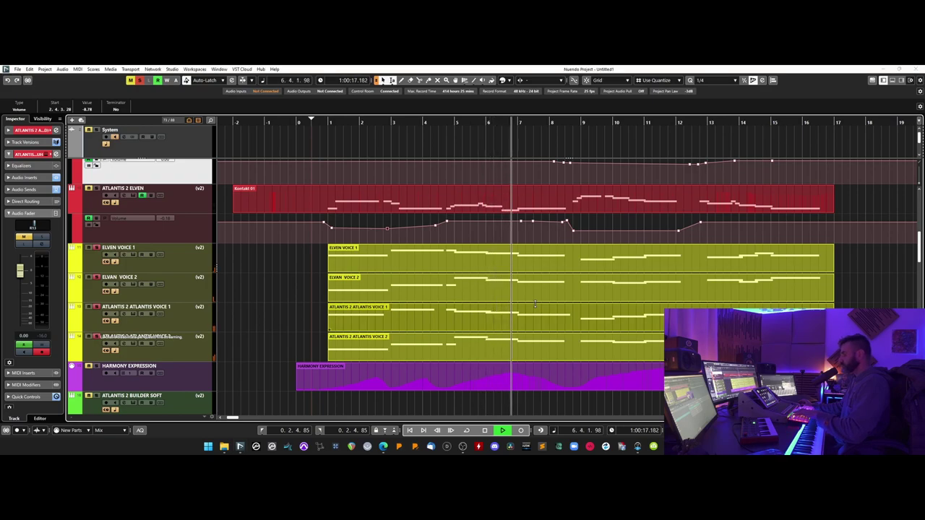
Examine the soloed harmony voice channels in the mixer during playback, then return the project cursor to about bar 0
key(F3)
scroll(576, 433, right, 3)
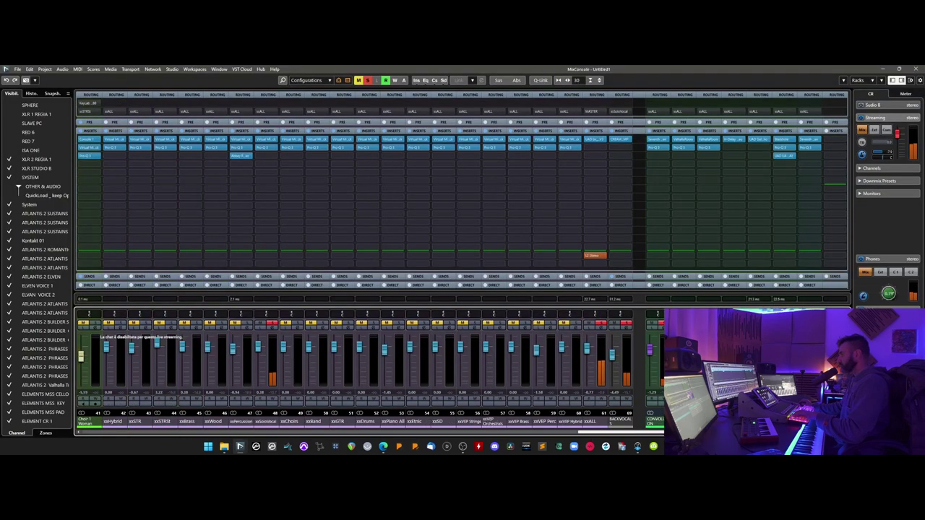
scroll(374, 434, left, 10)
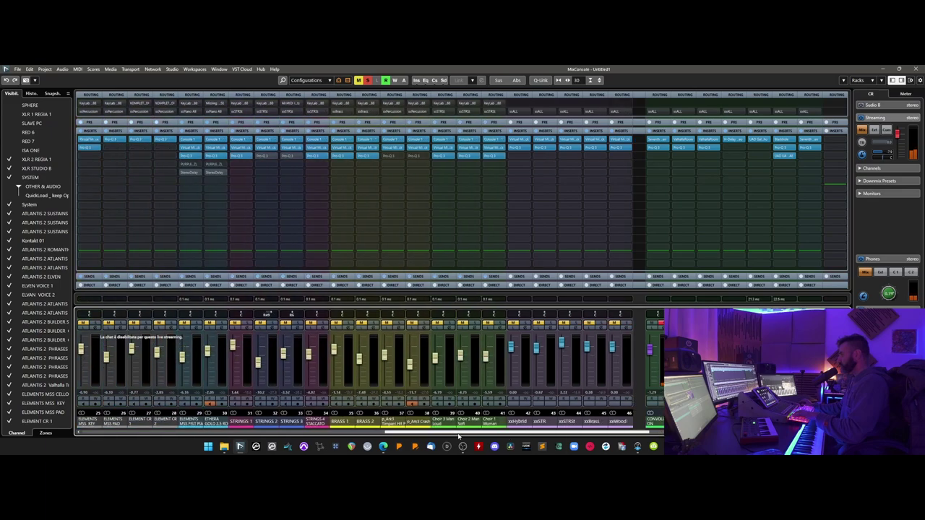
drag(375, 434, 220, 432)
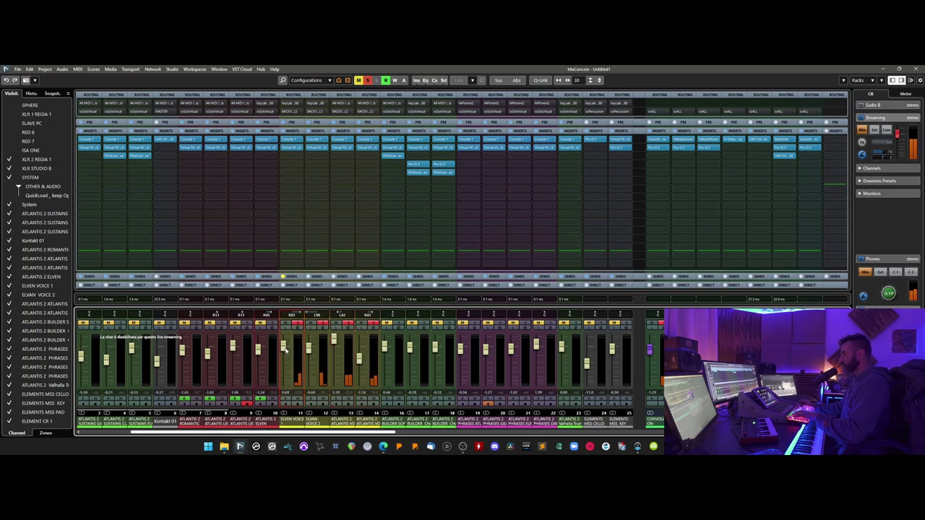
key(F3)
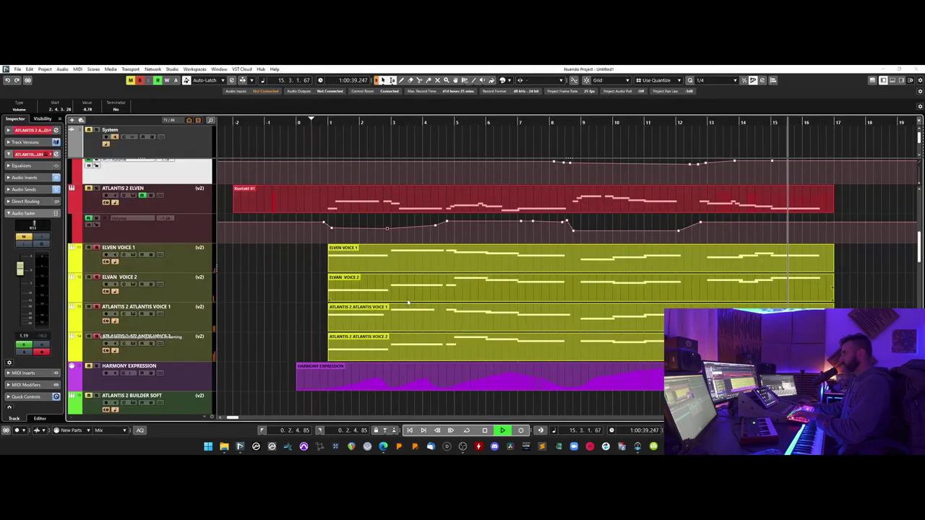
click(295, 122)
key(space)
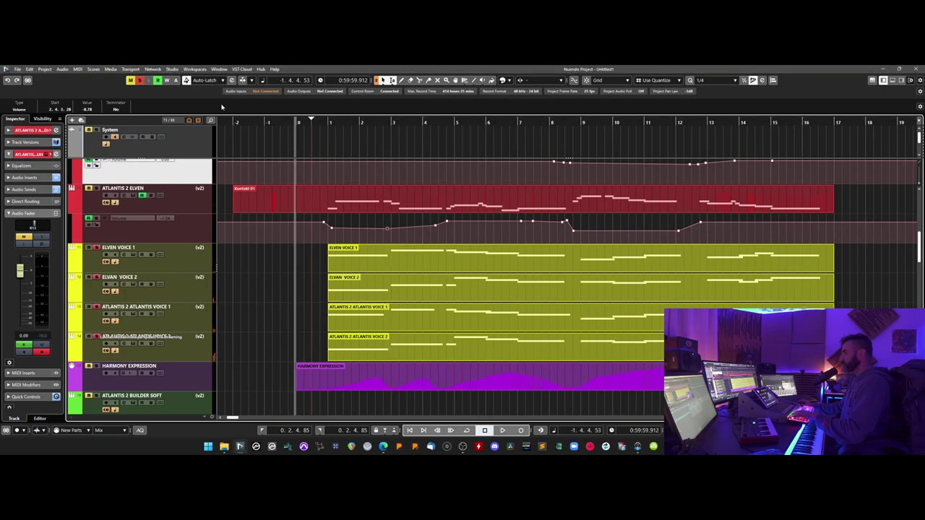
Shorten the final A3 note of the ATLANTIS 2 ATLANTIS VOICE 2 part to end at 16.1.2.82, then close the editor
double_click(340, 346)
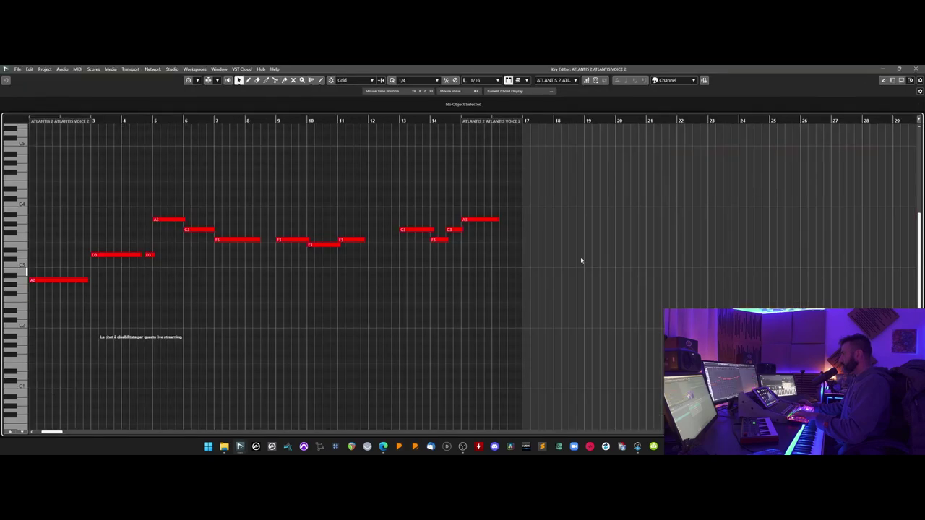
click(495, 220)
key(space)
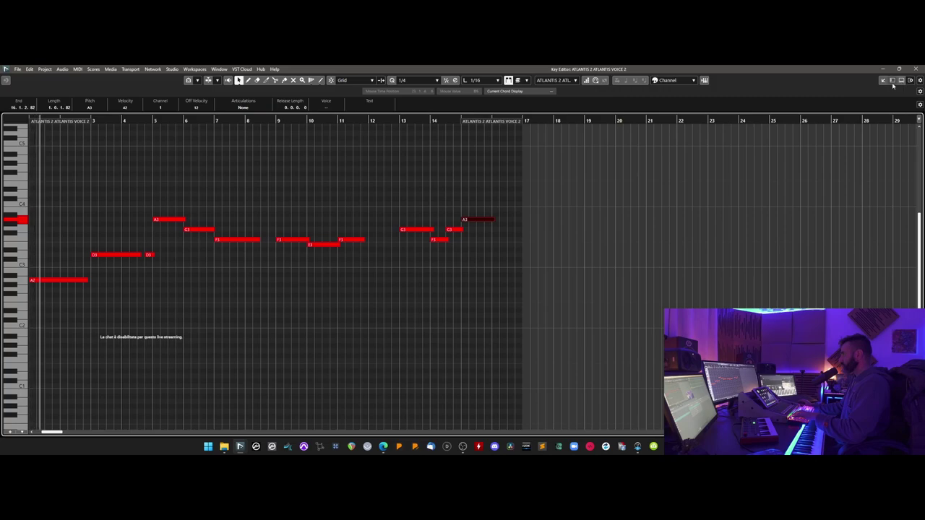
click(900, 82)
click(882, 81)
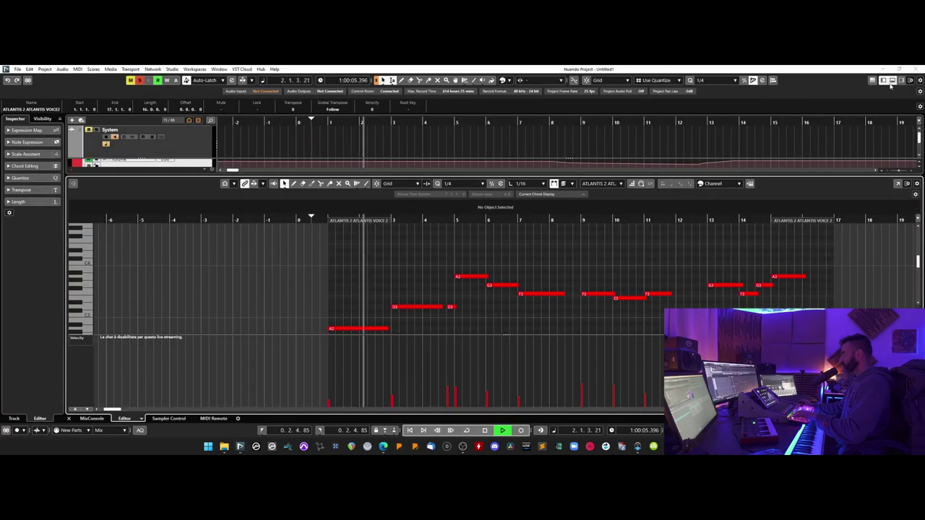
click(901, 81)
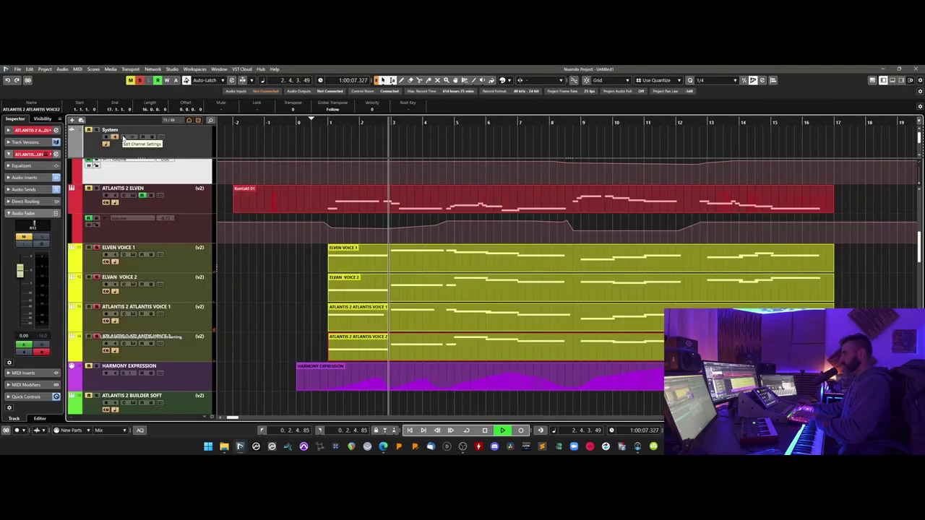
Set the ATLANTIS 2 ATLANTIS VOICE 2 fader to -8.44, then clear the solos and replay from about bar 0
key(F3)
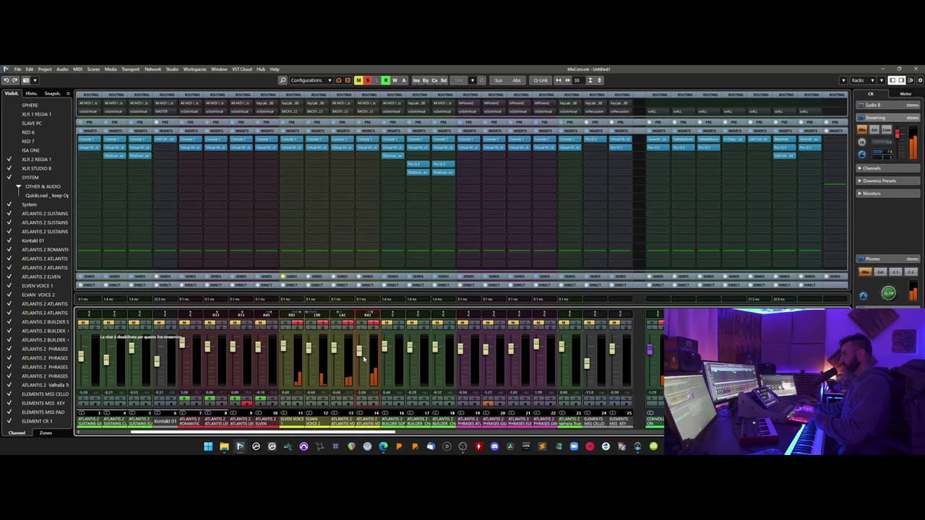
drag(363, 359, 367, 342)
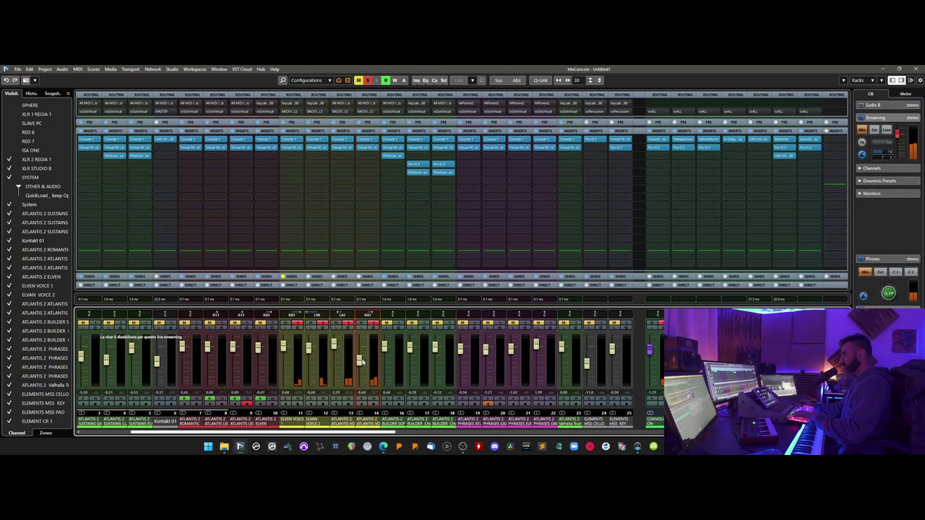
key(F3)
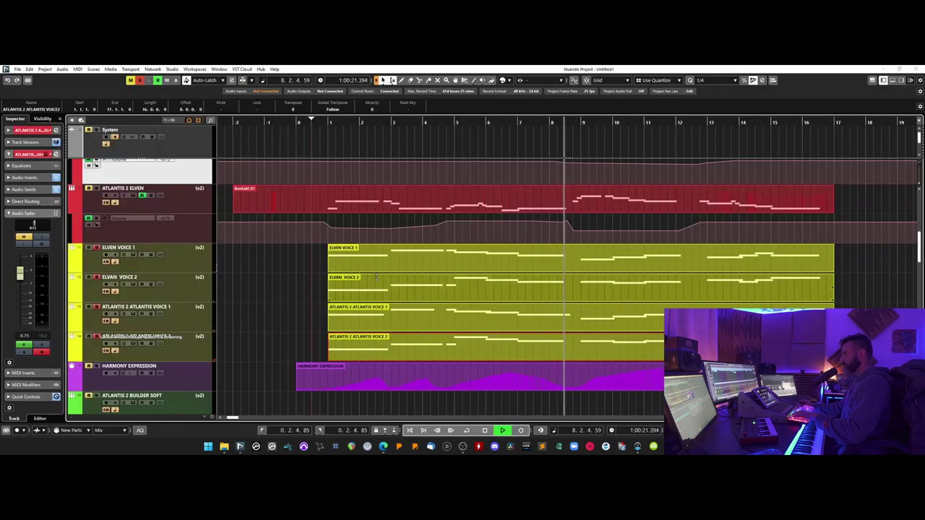
key(space)
click(298, 122)
key(space)
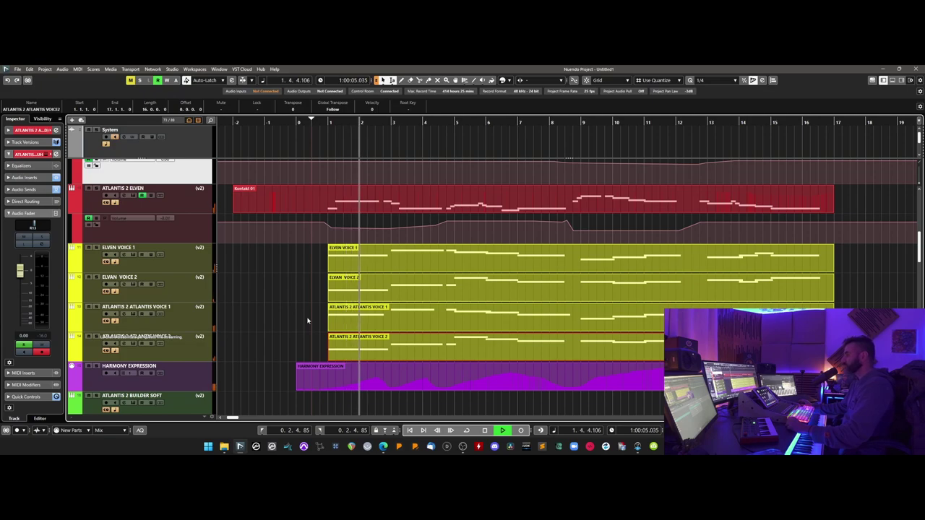
Rename the part on the ATLANTIS 2 ROMANTIC track to match its track name
scroll(307, 321, up, 6)
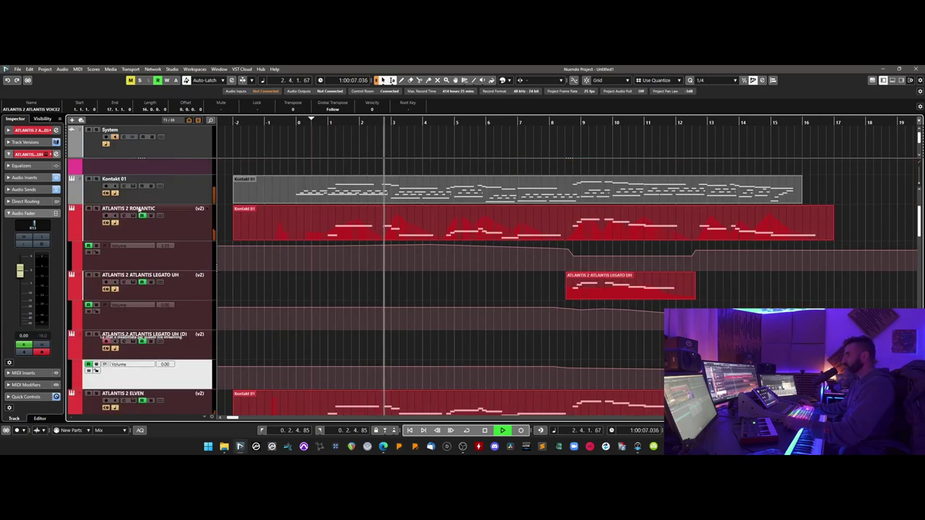
double_click(140, 208)
key(ctrl+Return)
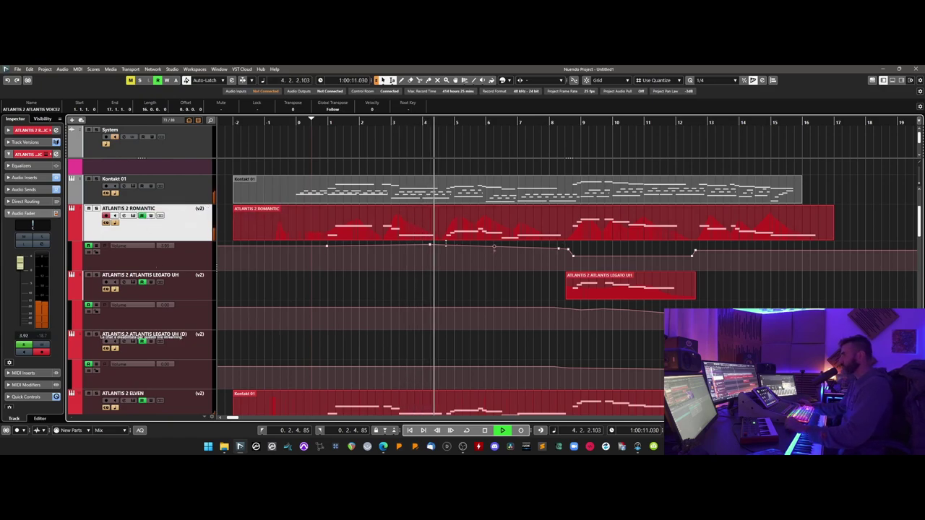
Reshape the ATLANTIS 2 ROMANTIC volume automation with 2.92 at 4.4.3.66, 1.65 at 7.4.4.84 and a deeper dip around bars 9 to 10
click(452, 247)
drag(451, 245, 451, 246)
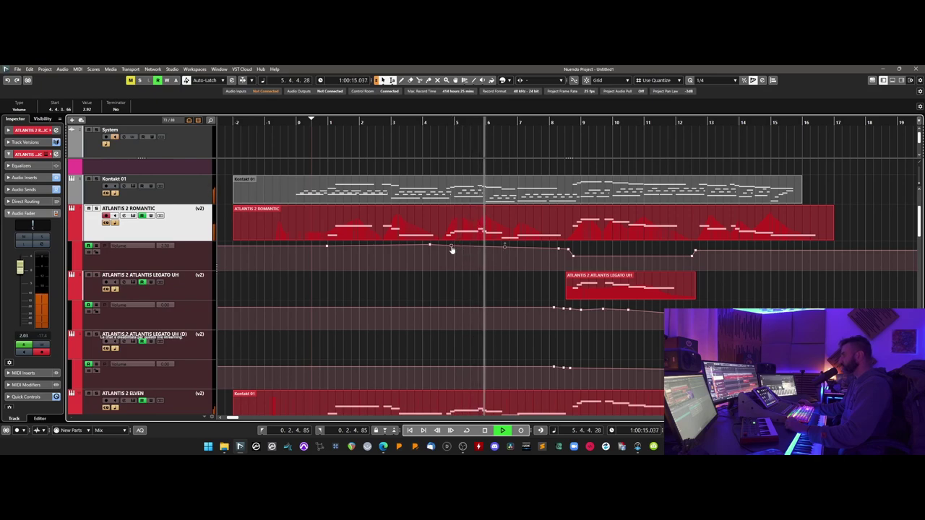
click(559, 252)
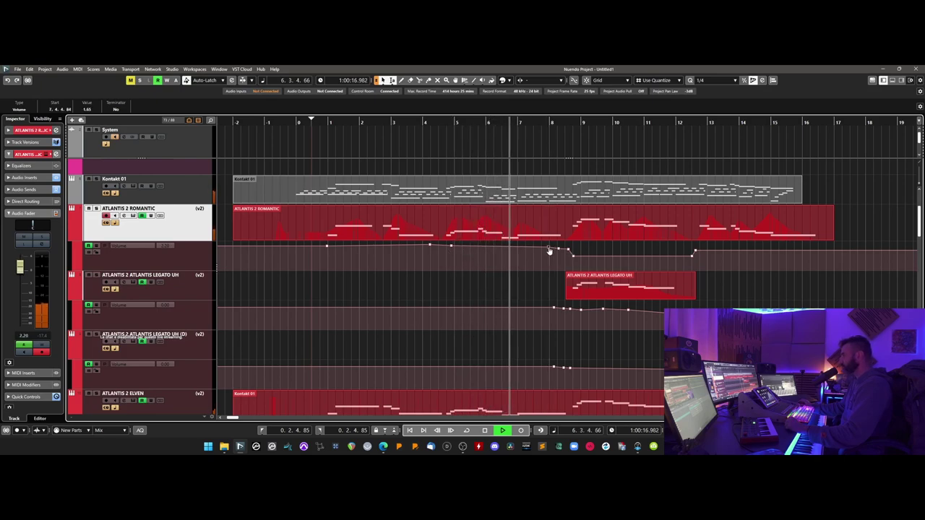
drag(559, 253, 574, 264)
click(613, 260)
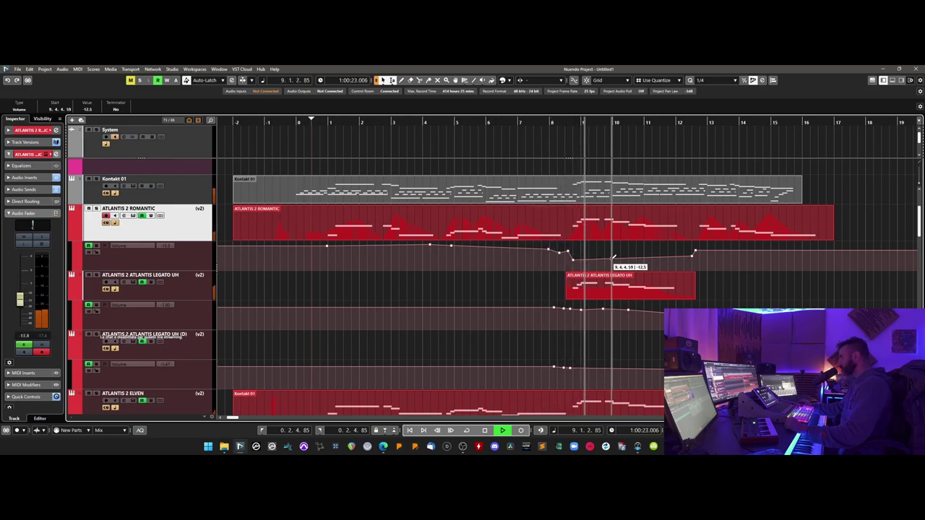
Set the volume automation of ATLANTIS LEGATO UH to 0.70 at 10.3.1.31 and of ATLANTIS LEGATO UH (D) to 1.65 at 13.4.2.95
click(628, 309)
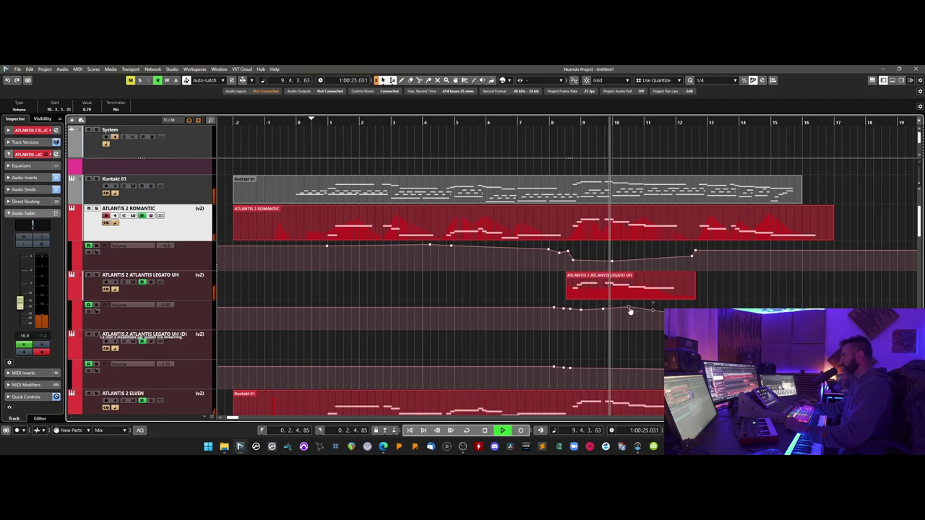
scroll(611, 297, down, 3)
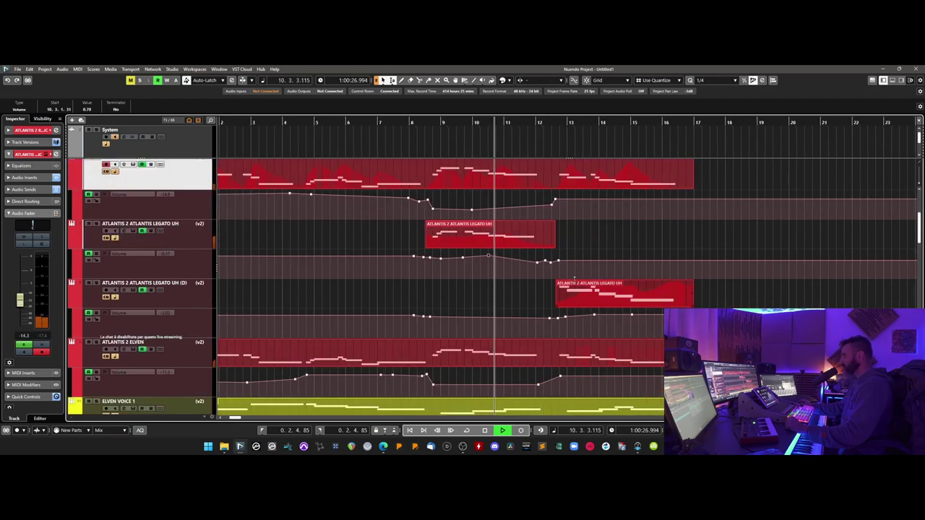
click(594, 315)
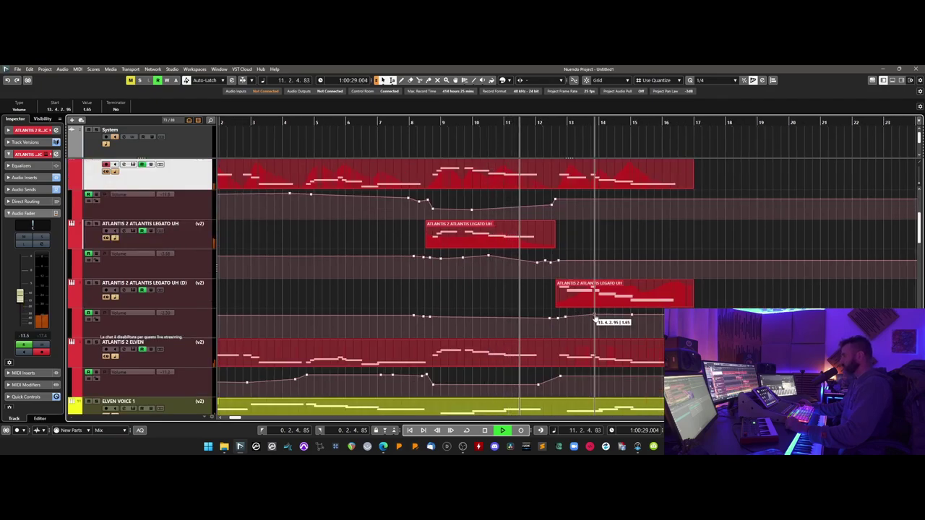
Set the volume automation of ATLANTIS 2 ELVEN to -0.46 at 12.4.1.96 and of ATLANTIS 2 ROMANTIC to -4.69 at 12.3.3.10
click(561, 377)
click(561, 378)
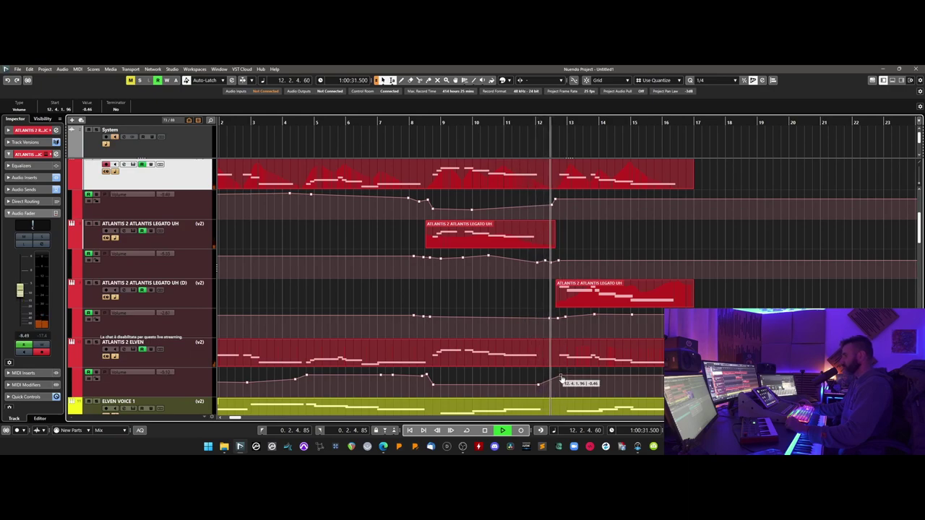
click(555, 202)
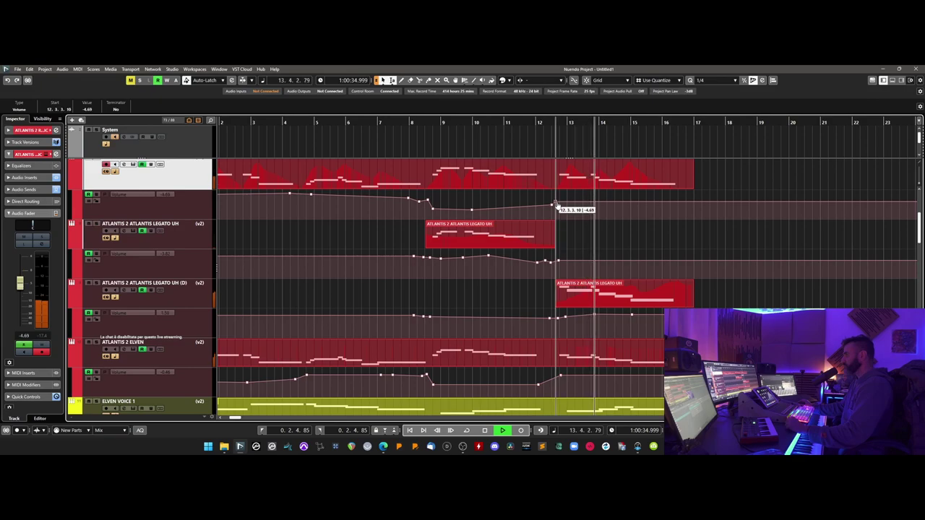
Set the ATLANTIS LEGATO UH (D) volume automation point at 15.1.2.41 to 1.65 and stop playback after the phrase ends
click(633, 318)
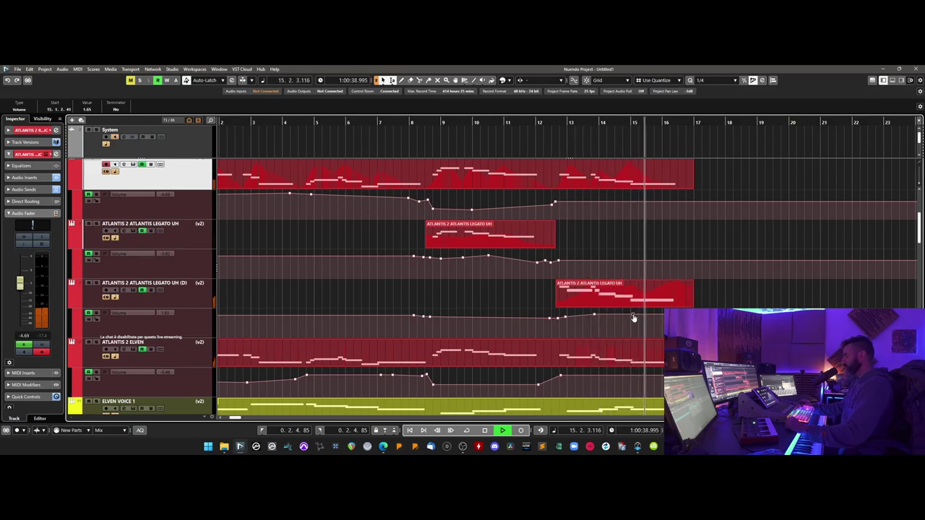
scroll(372, 258, down, 1)
scroll(372, 258, down, 3)
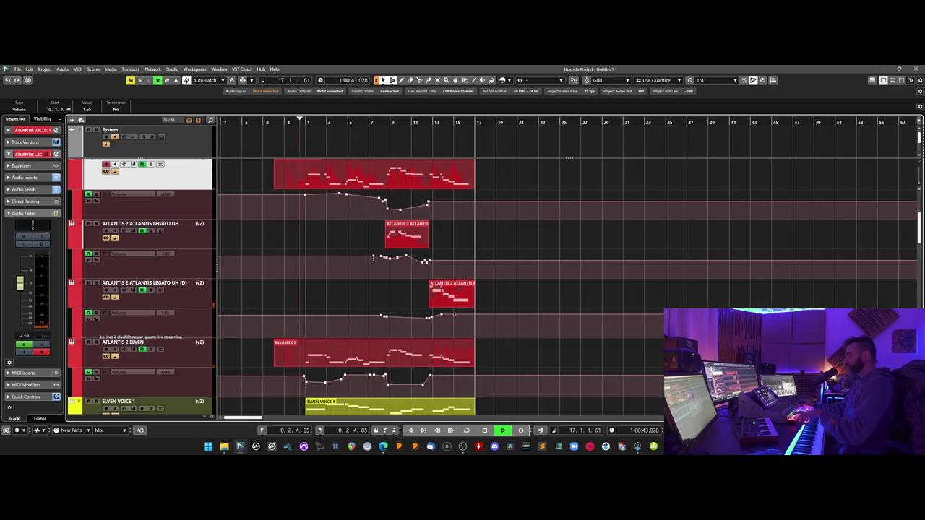
key(space)
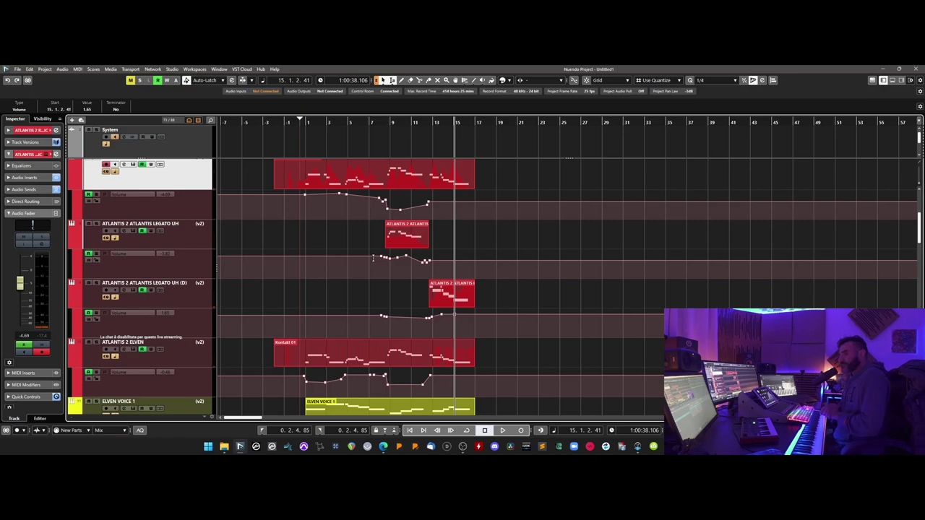